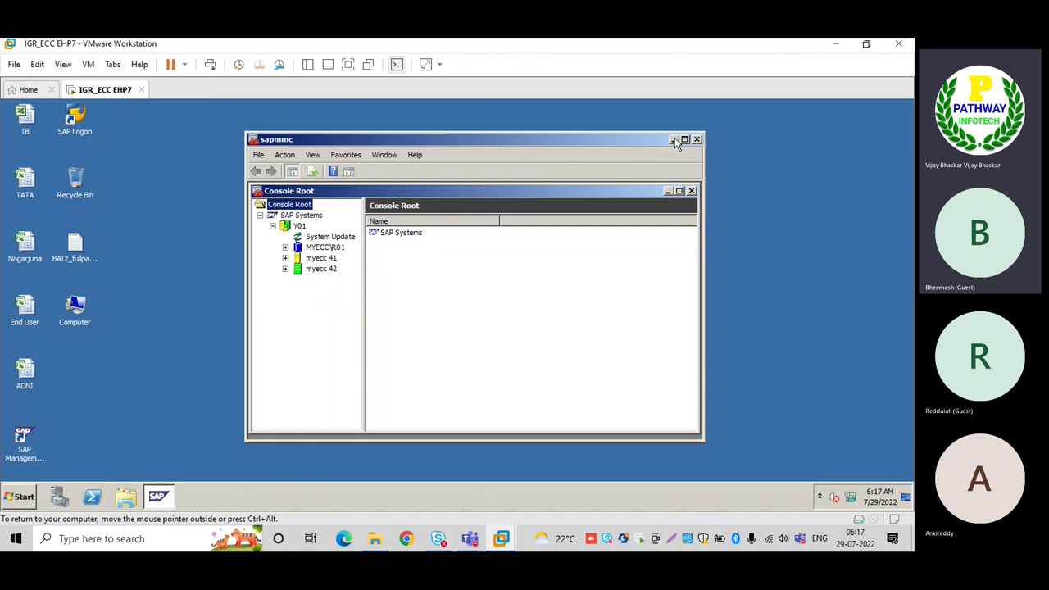
Step: Minimize the sapmmc console window and refresh the virtual machine's desktop several times
click(673, 140)
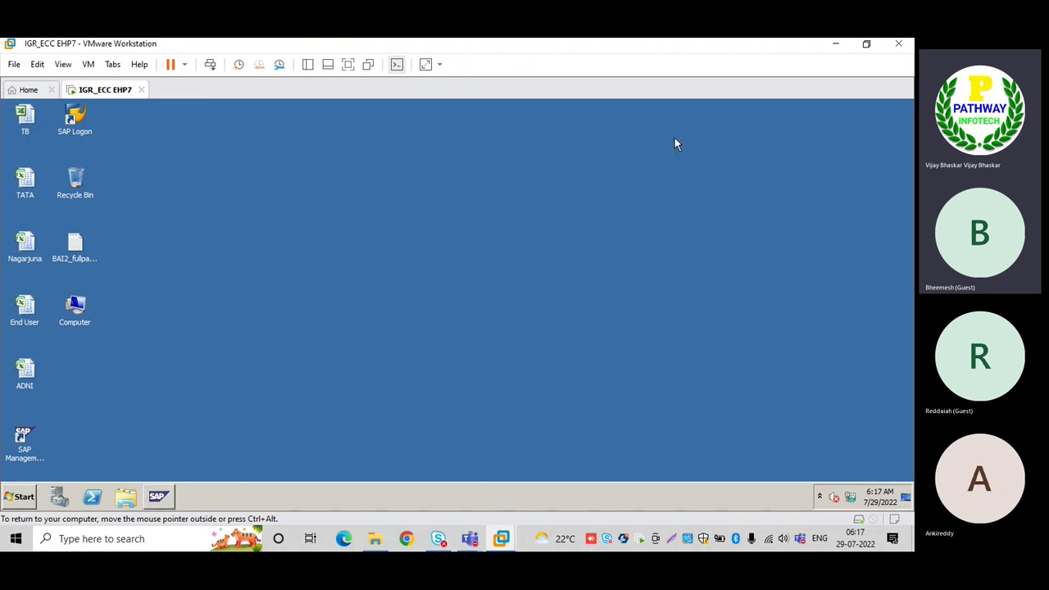
right_click(209, 172)
click(224, 202)
right_click(204, 173)
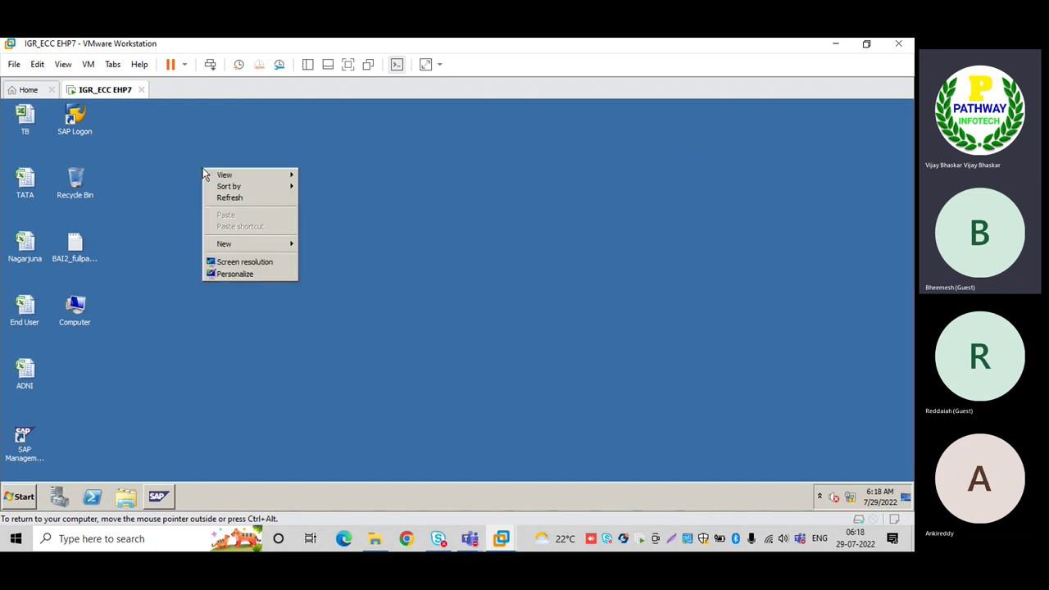
click(216, 198)
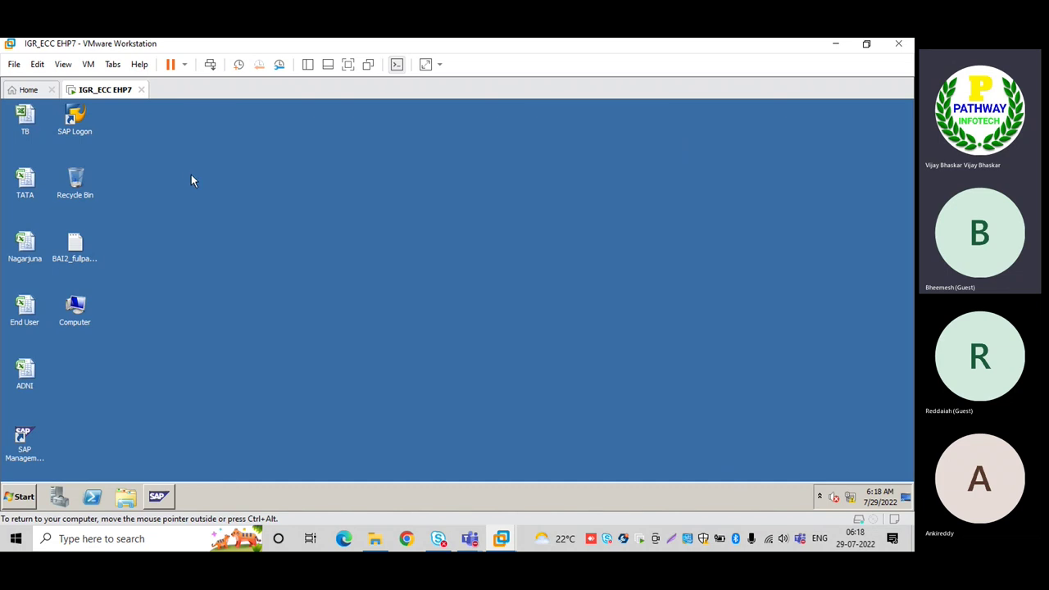
right_click(191, 175)
click(202, 206)
right_click(189, 174)
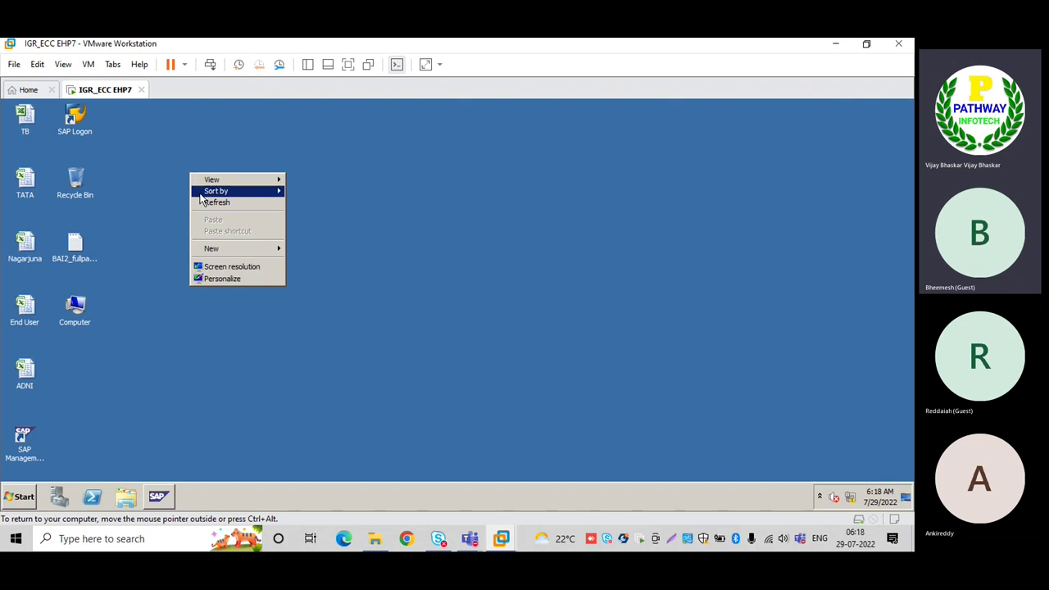
click(202, 202)
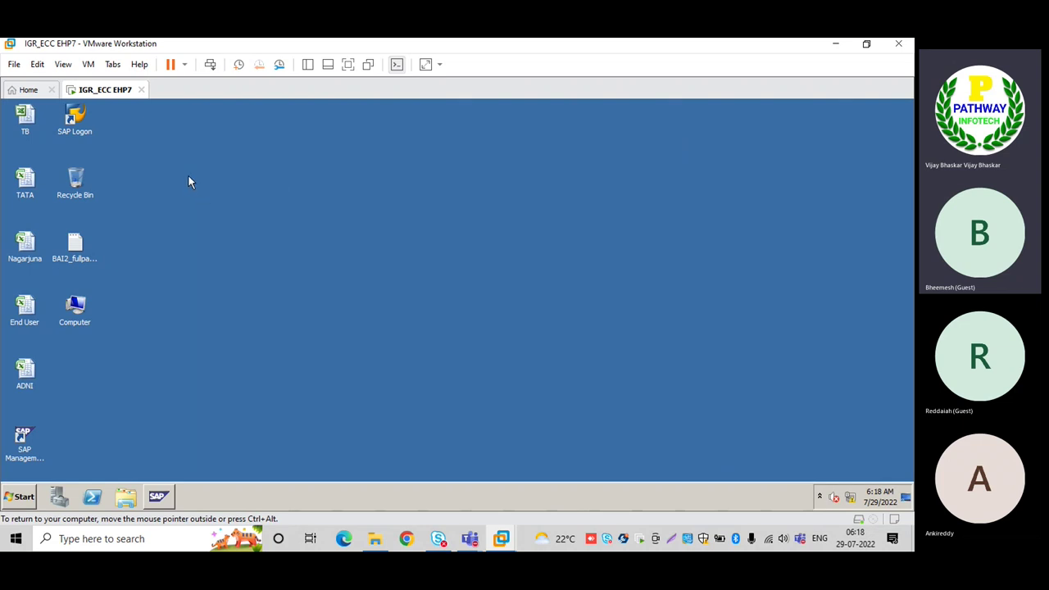
right_click(188, 182)
click(210, 210)
right_click(195, 170)
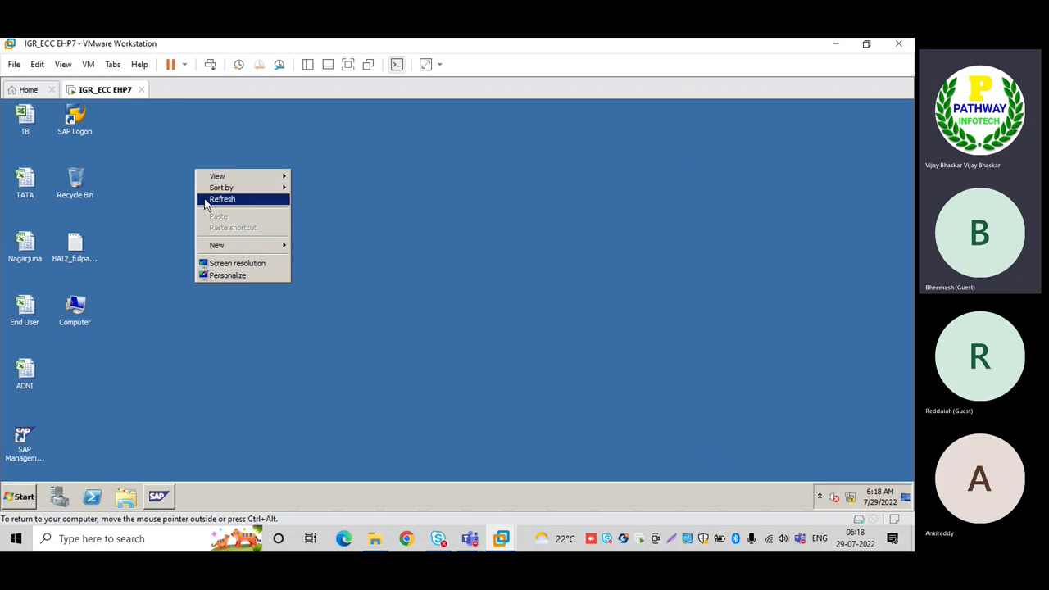
click(206, 199)
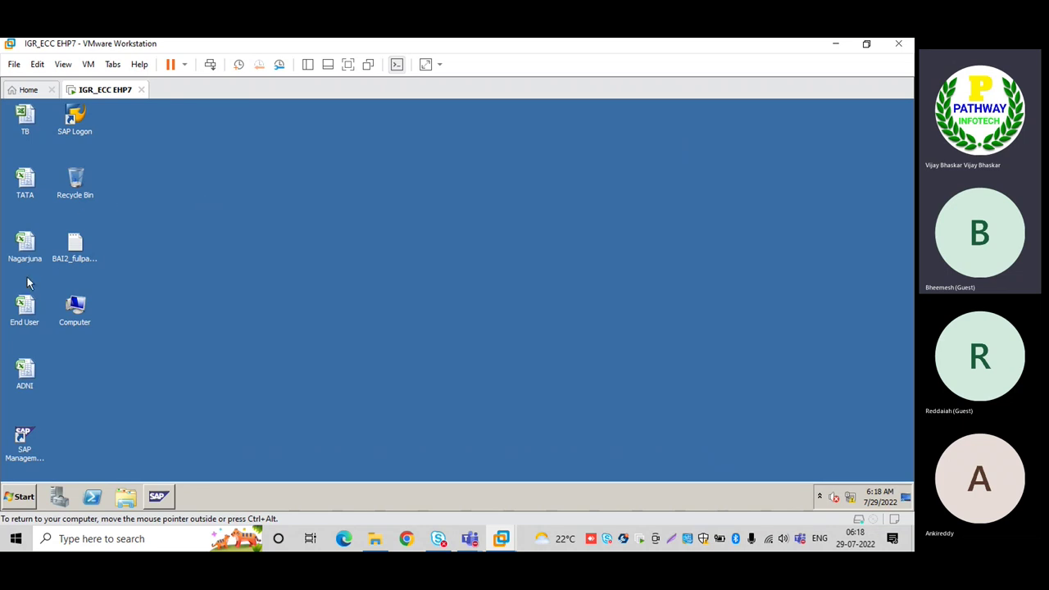
Step: Open the ADNI workbook from the desktop and show the virtual machine in full screen
right_click(27, 368)
click(35, 150)
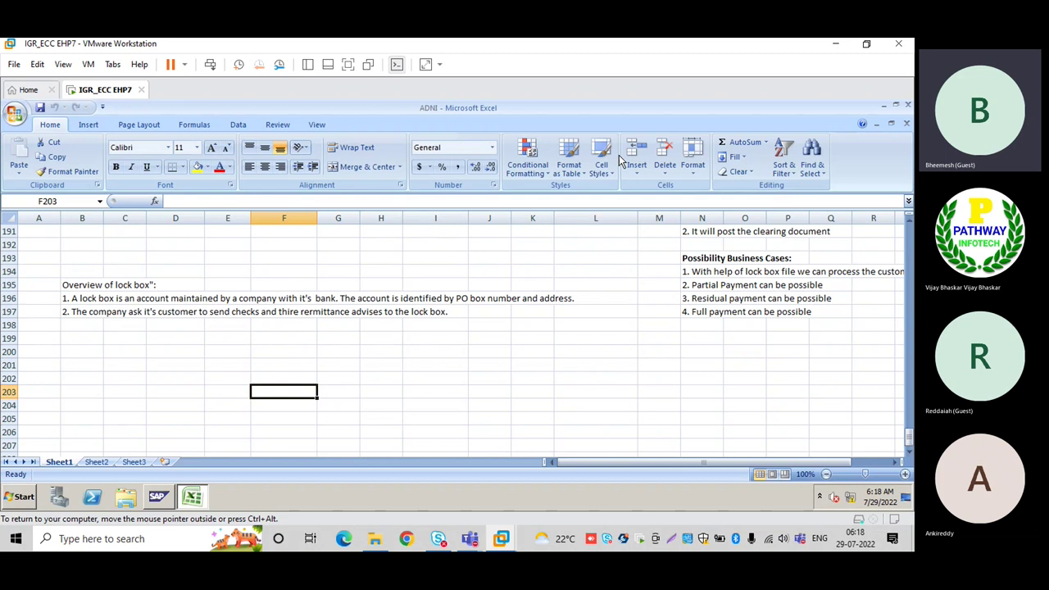
click(347, 66)
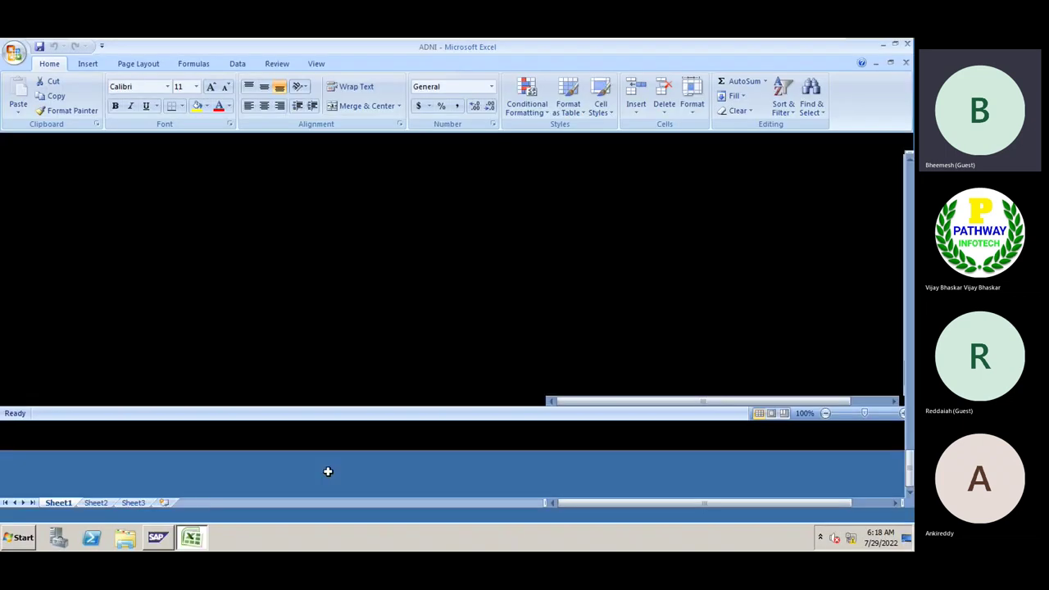
scroll(206, 404, down, 1)
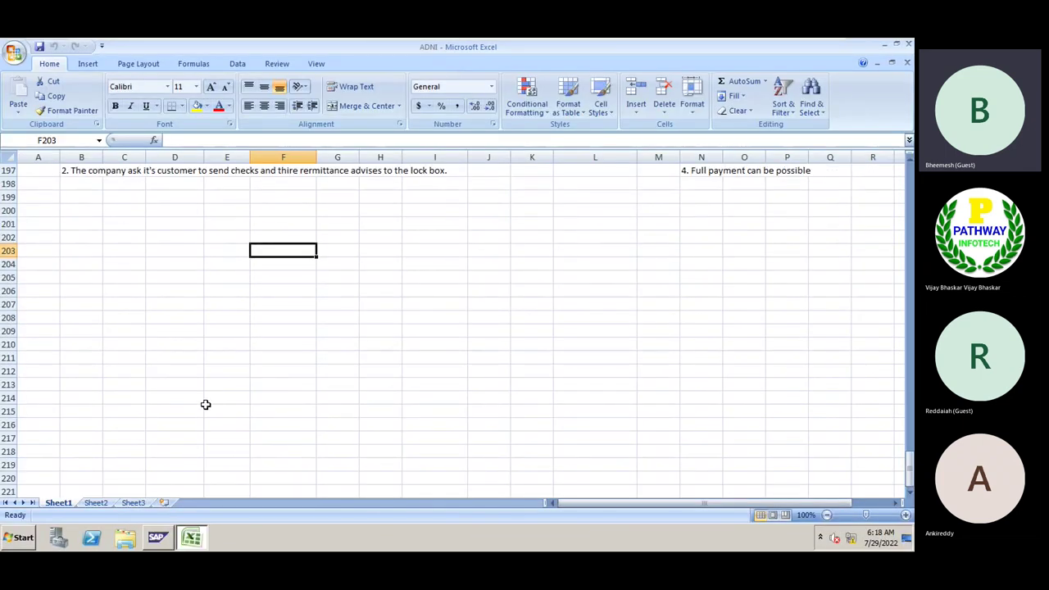
scroll(205, 405, down, 1)
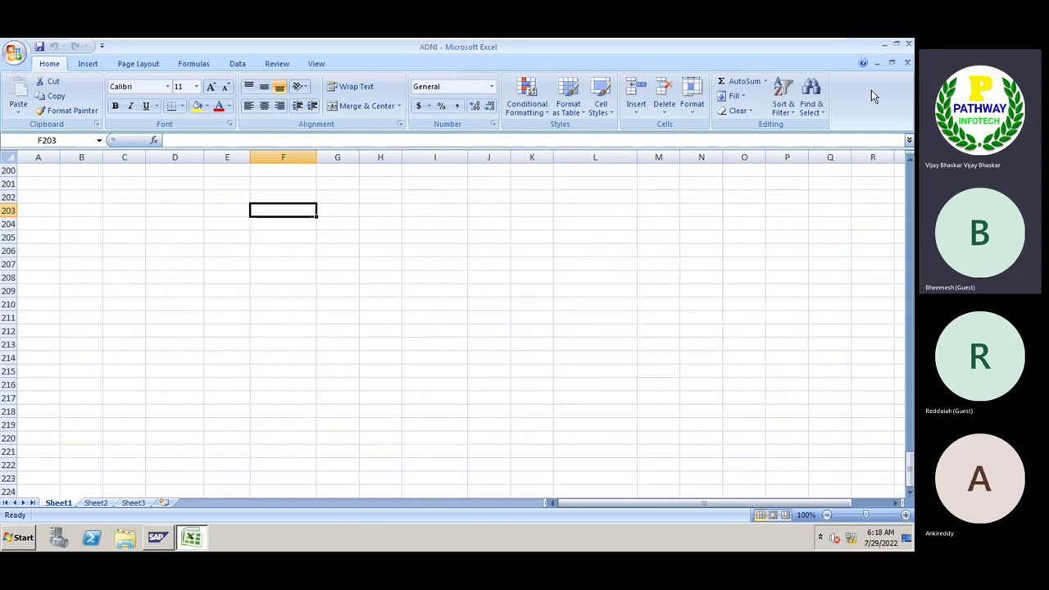
Step: Minimize the ADNI workbook, open the BAI2_fullpayment text file and examine the leading fields of its first line
click(884, 47)
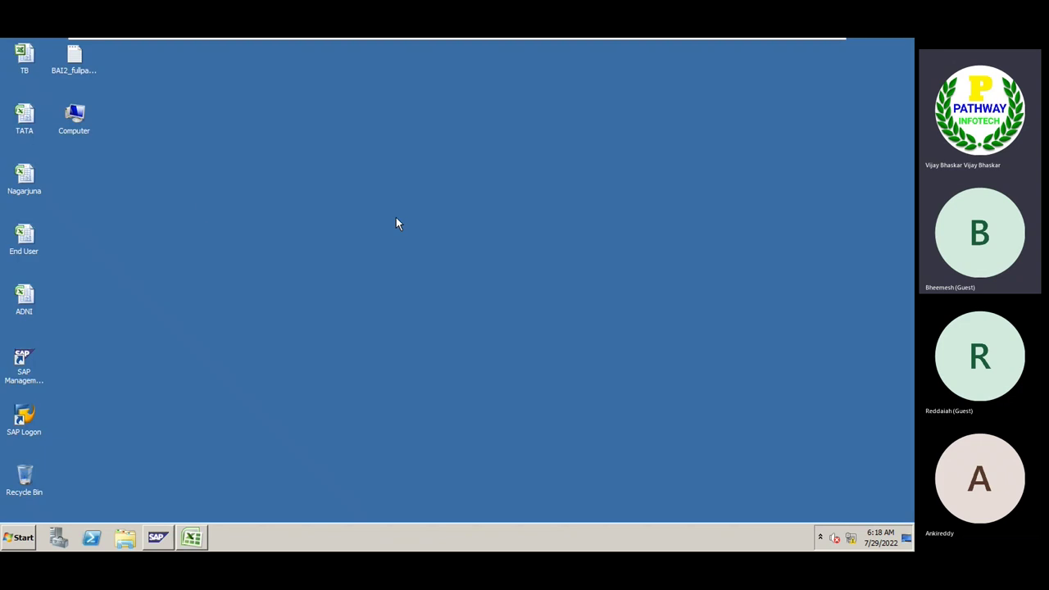
double_click(81, 74)
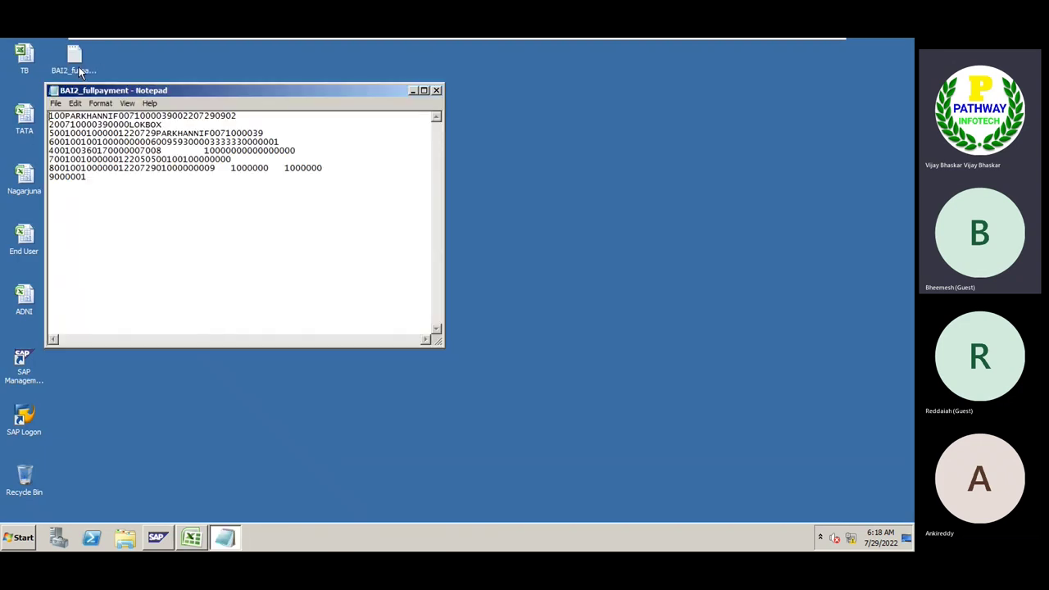
drag(206, 84, 296, 113)
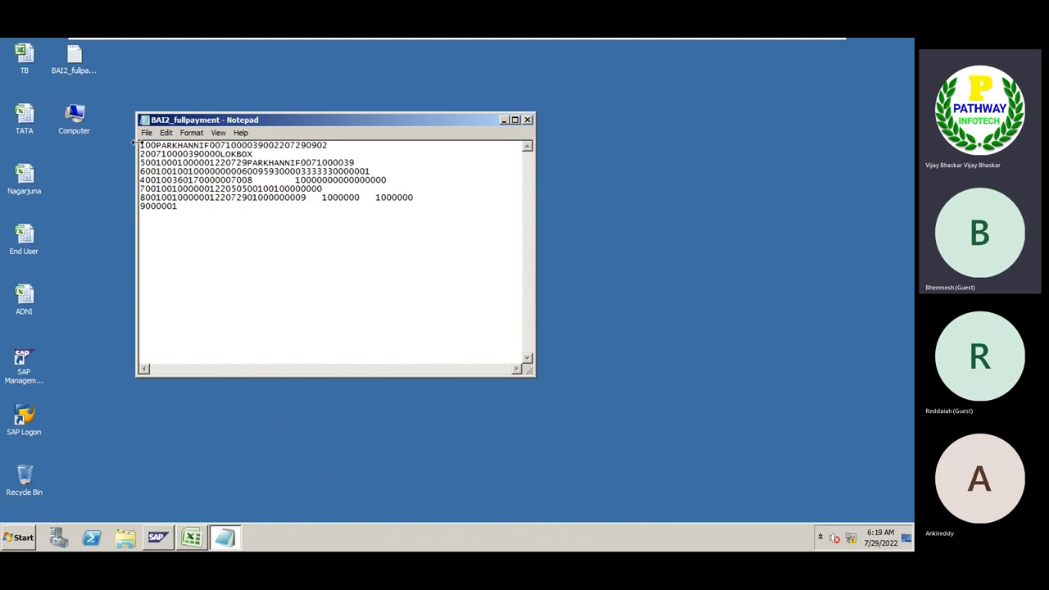
drag(141, 146, 162, 146)
click(158, 145)
drag(167, 145, 194, 145)
Step: On the host computer, open the BAI2 file format template from the Material > Lock Box folder and go to Record No - 1
mouse_move(615, 42)
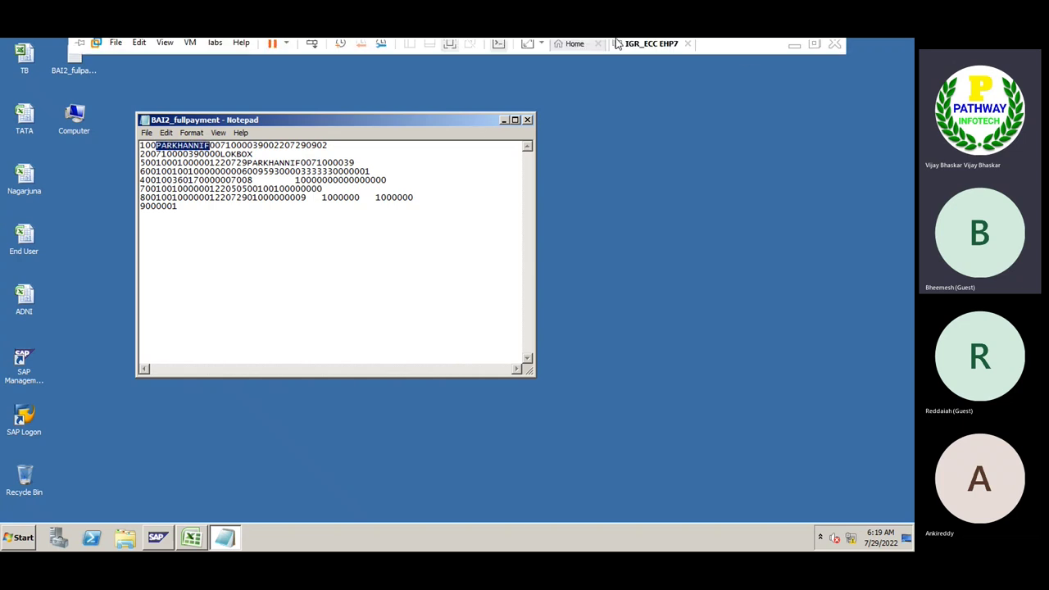
click(793, 48)
click(375, 538)
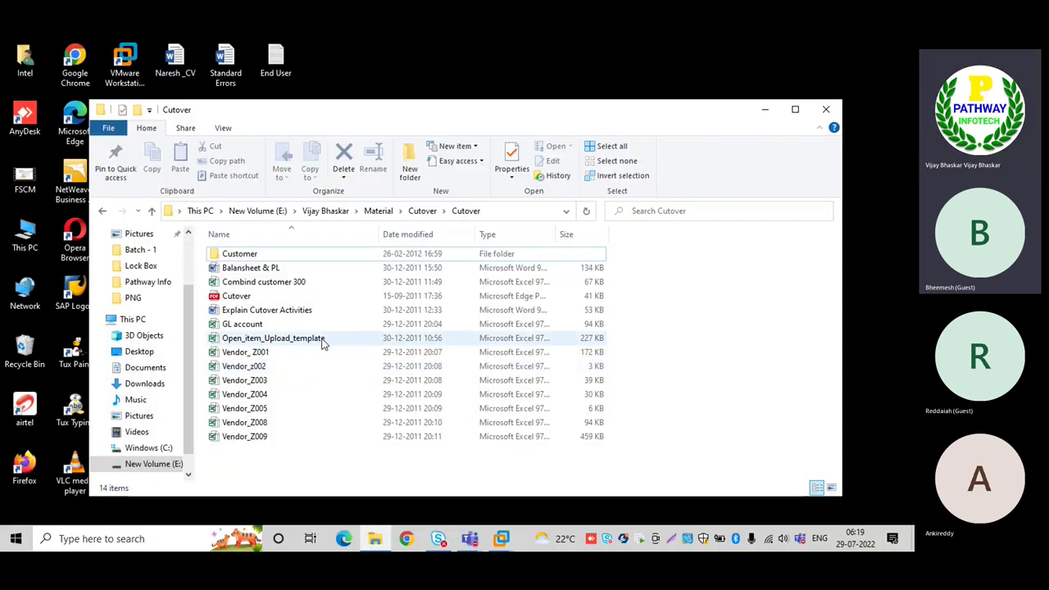
click(323, 213)
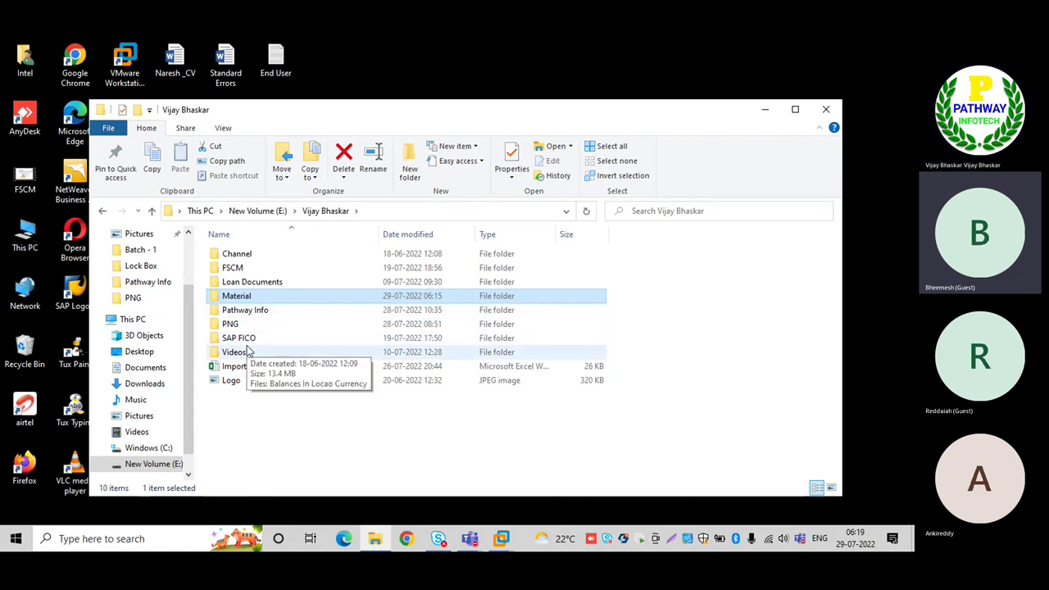
double_click(257, 298)
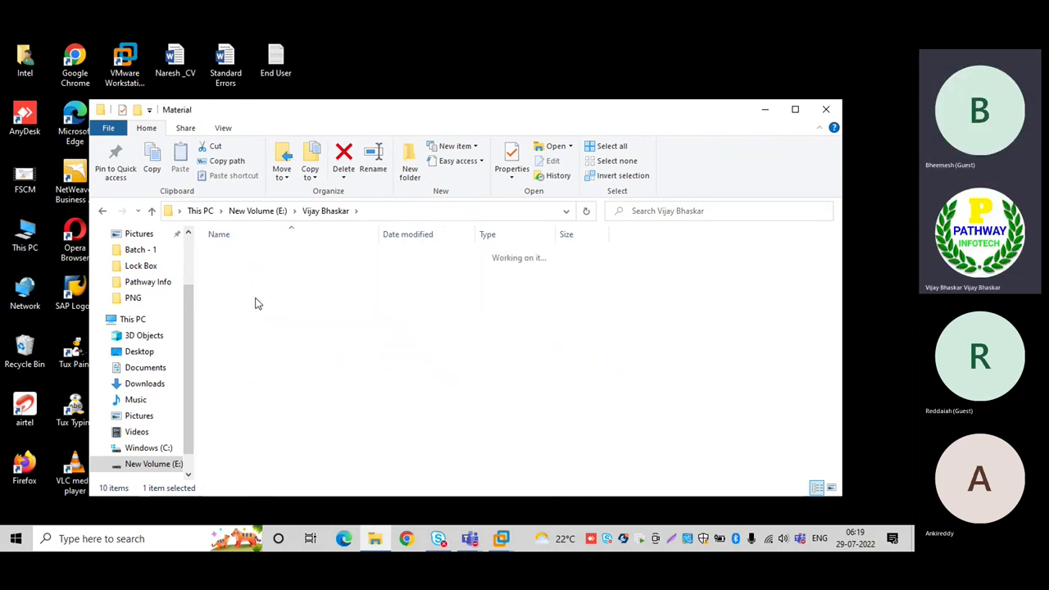
double_click(257, 310)
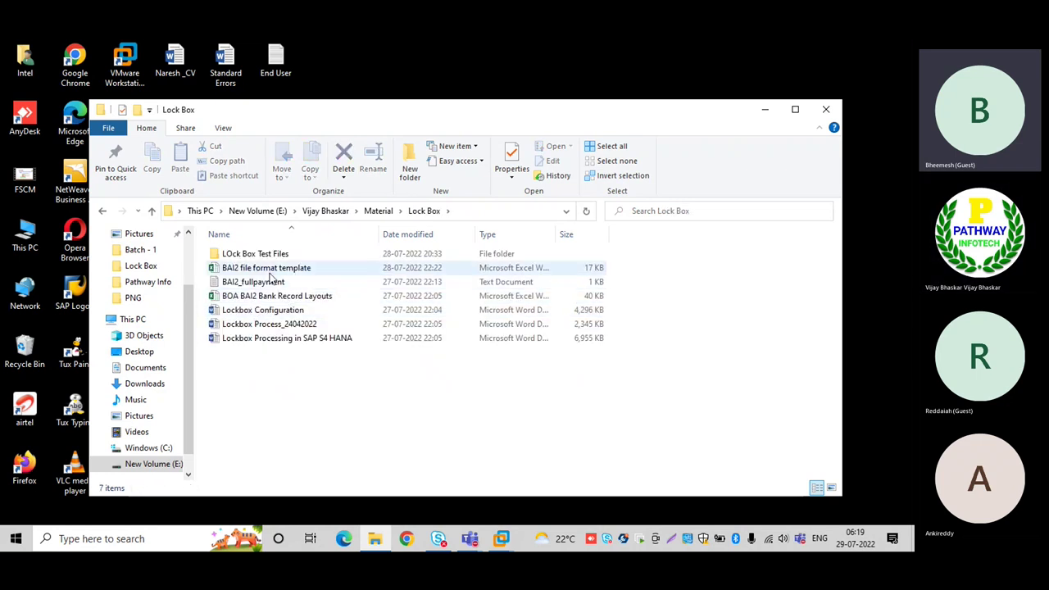
click(268, 272)
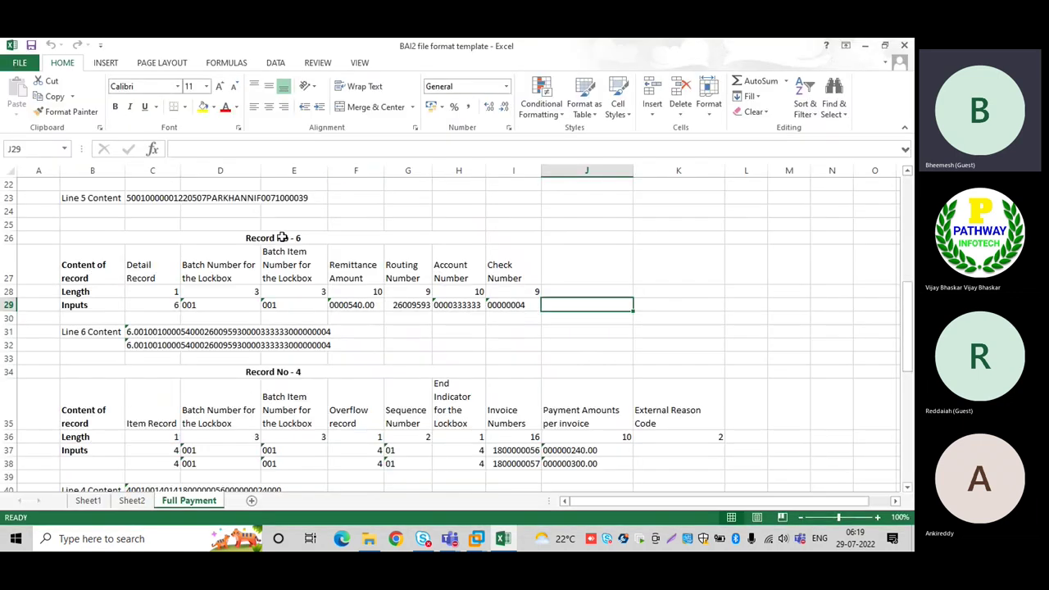
scroll(297, 316, up, 7)
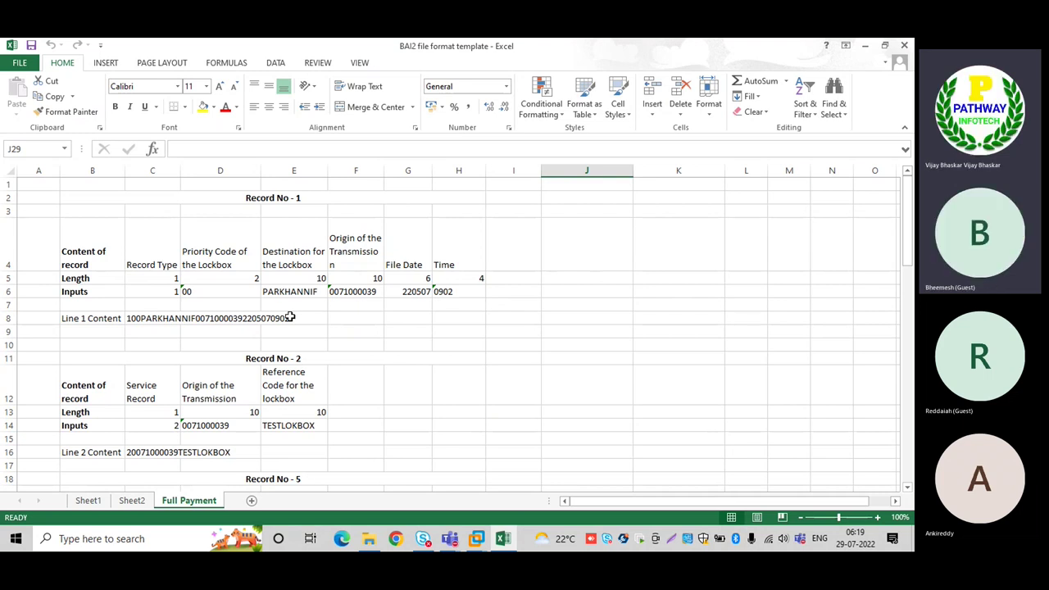
click(253, 198)
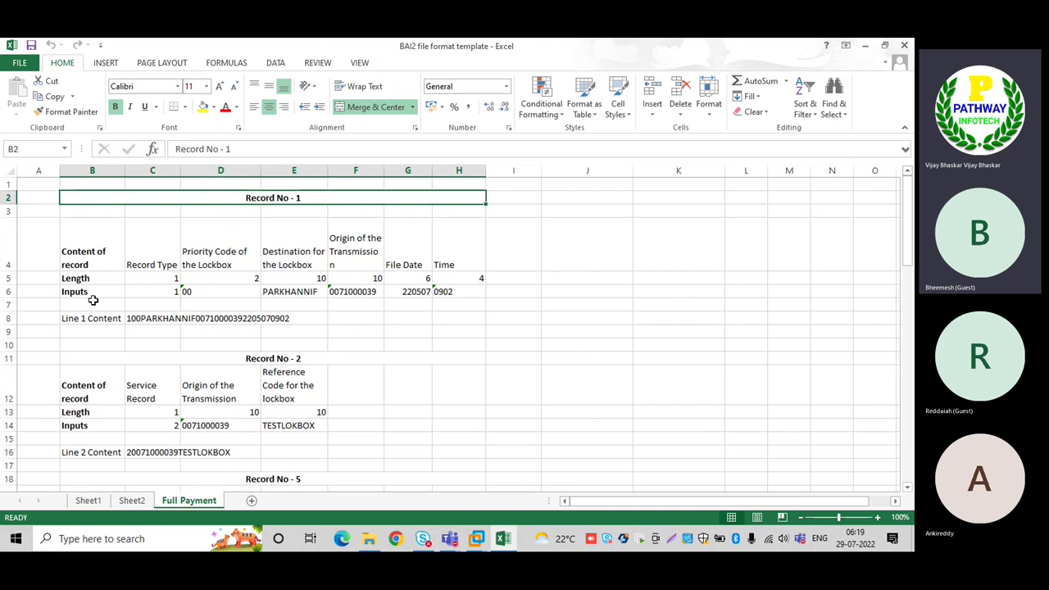
Step: Take the virtual machine out of full screen and return to the BAI2 file format template in Excel
mouse_move(476, 541)
click(529, 484)
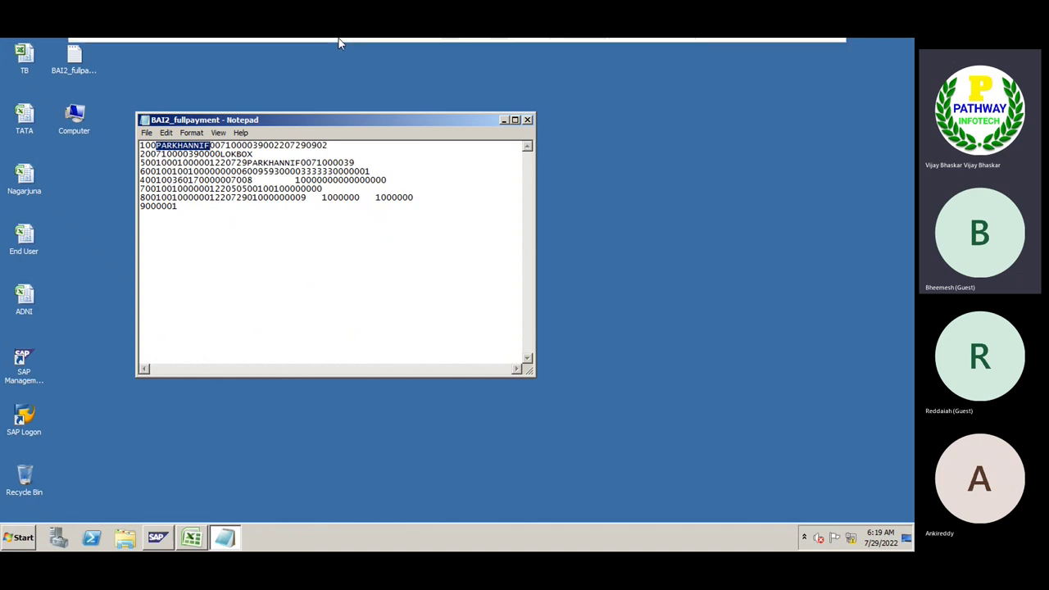
mouse_move(339, 45)
click(449, 54)
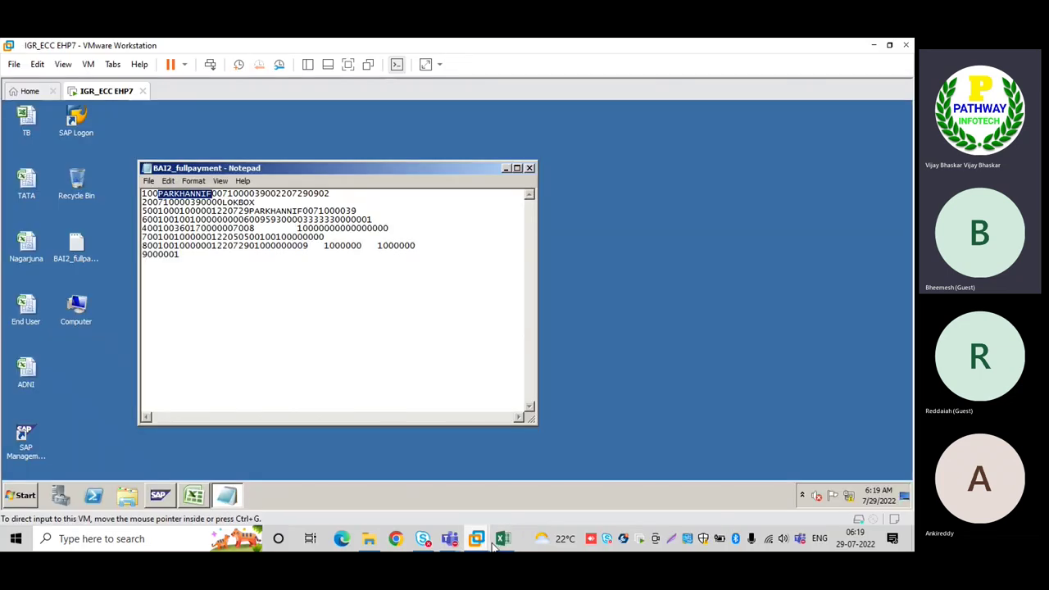
click(501, 540)
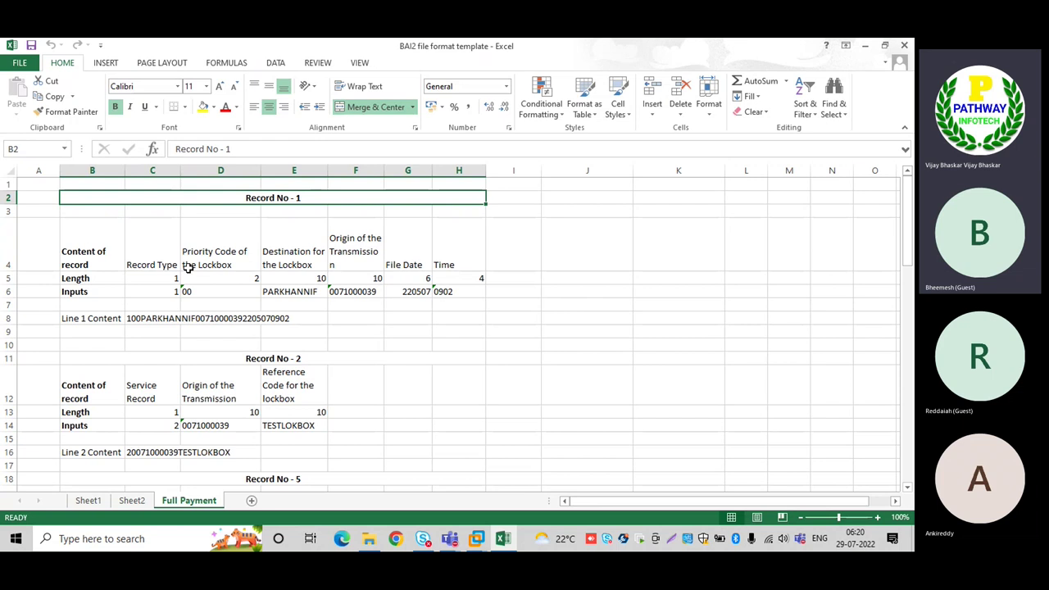
Step: Examine Record No - 1's line content, its Record Type and Priority Code fields, and the whole Length row
click(78, 325)
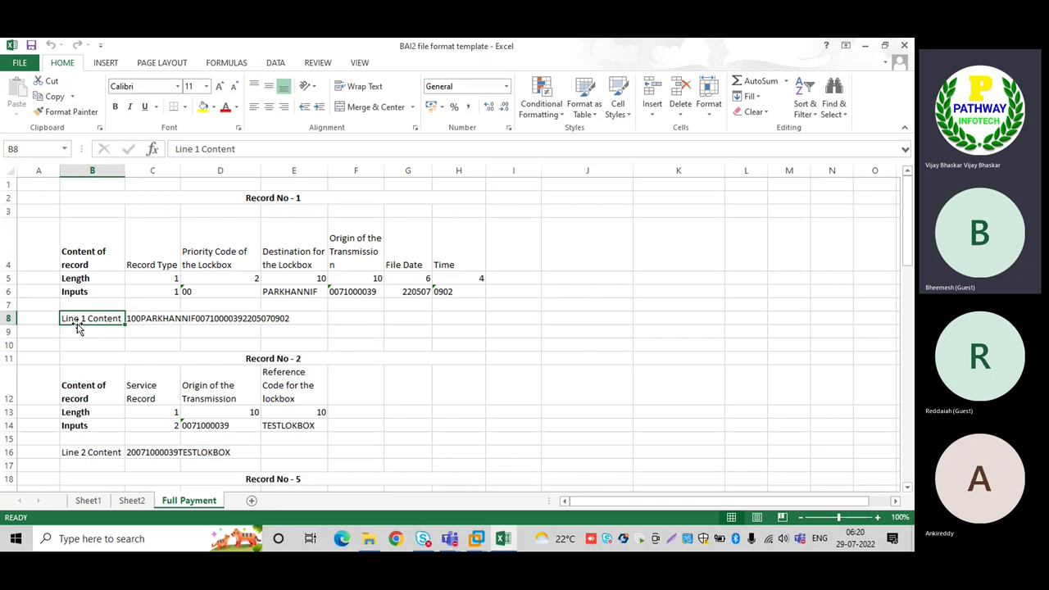
click(152, 265)
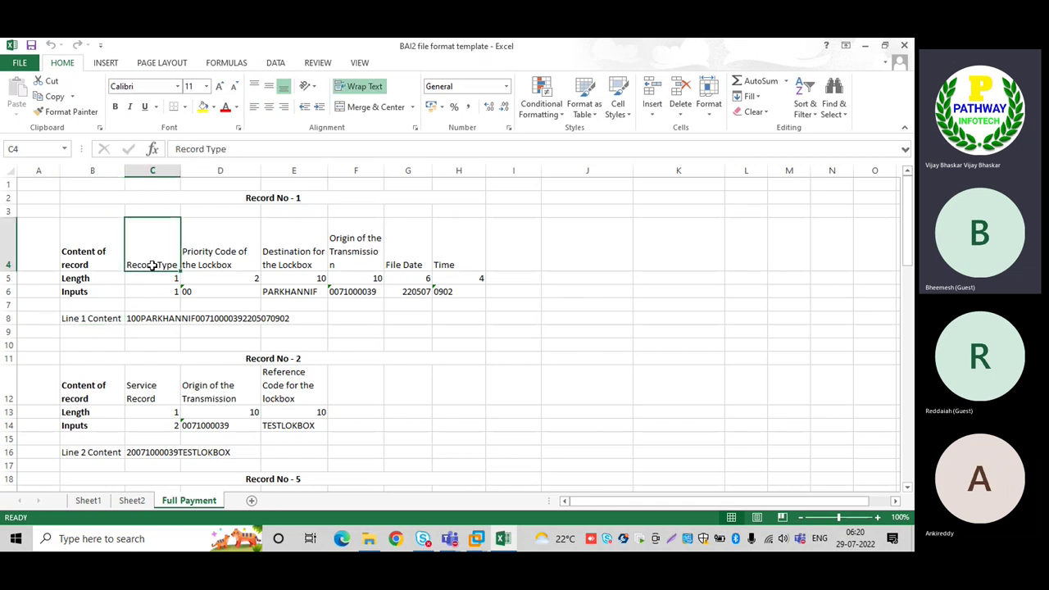
click(209, 258)
click(215, 278)
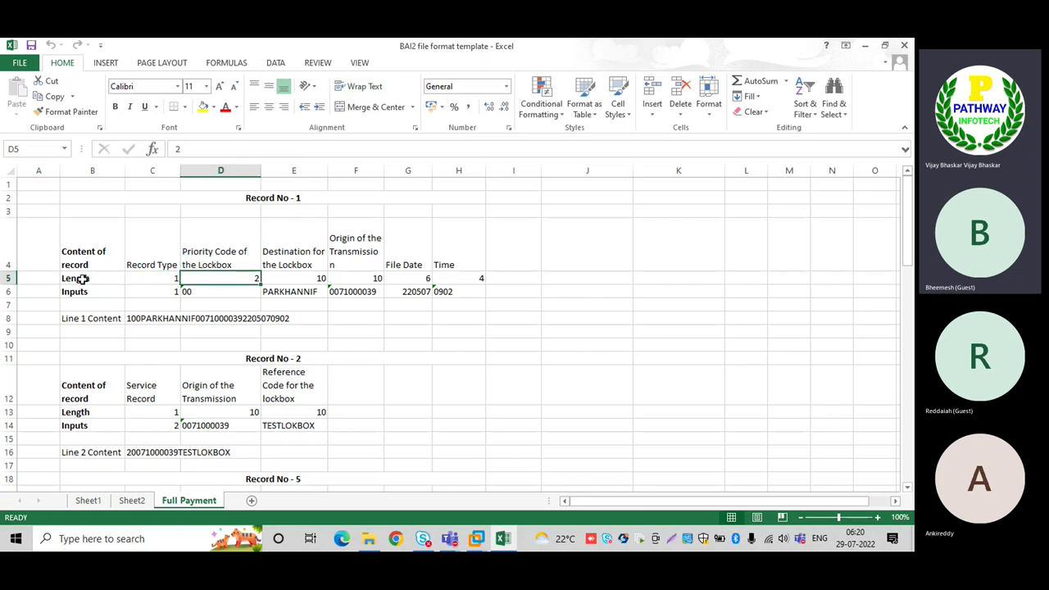
click(82, 279)
drag(123, 279, 443, 276)
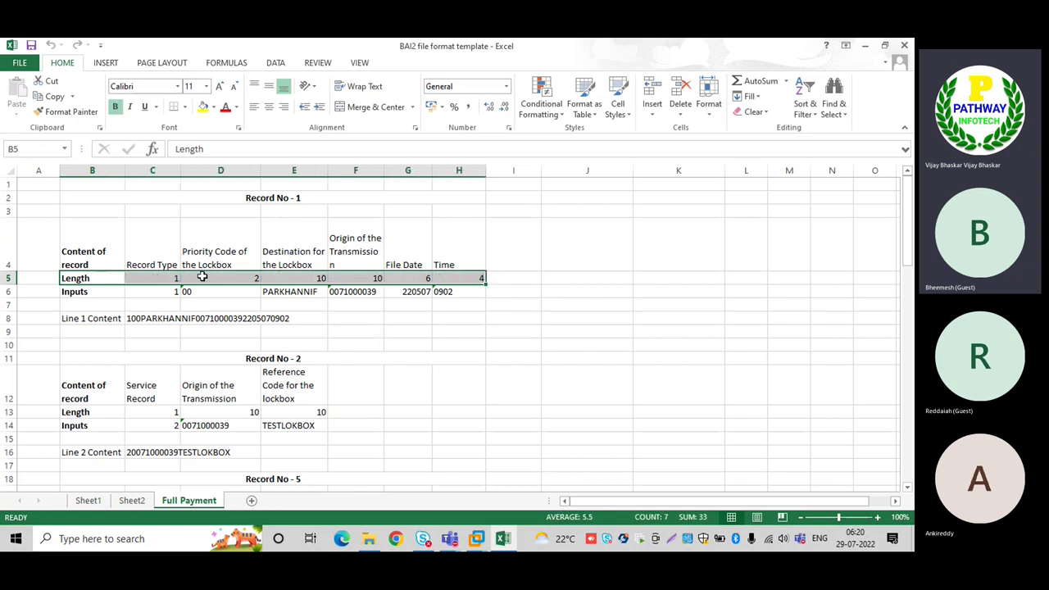
Step: Review the input values under Record Type and Priority Code of the Lockbox in Record No - 1
click(150, 291)
click(155, 267)
click(155, 291)
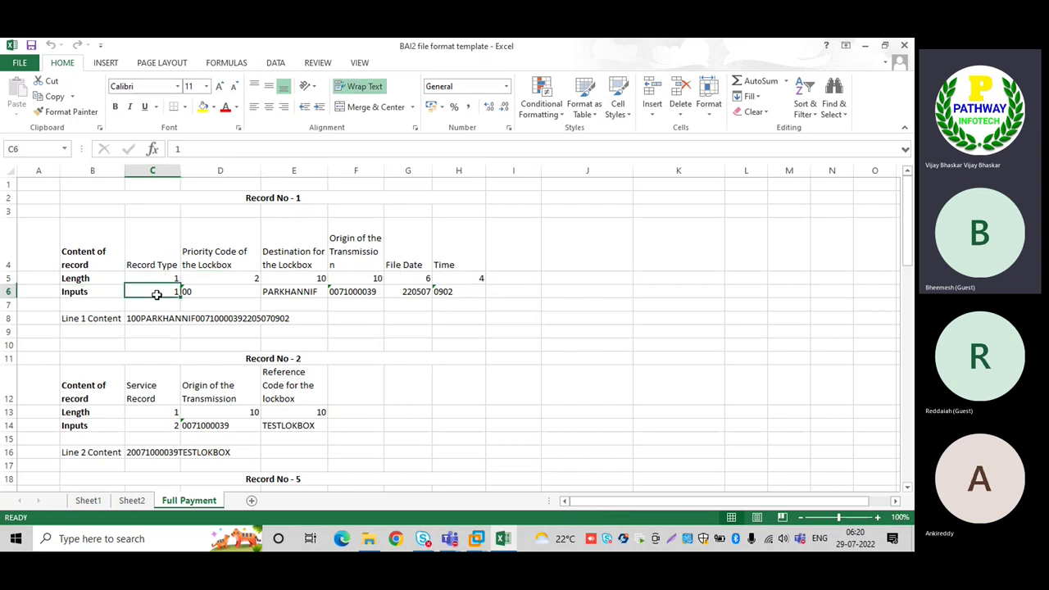
click(209, 266)
click(218, 291)
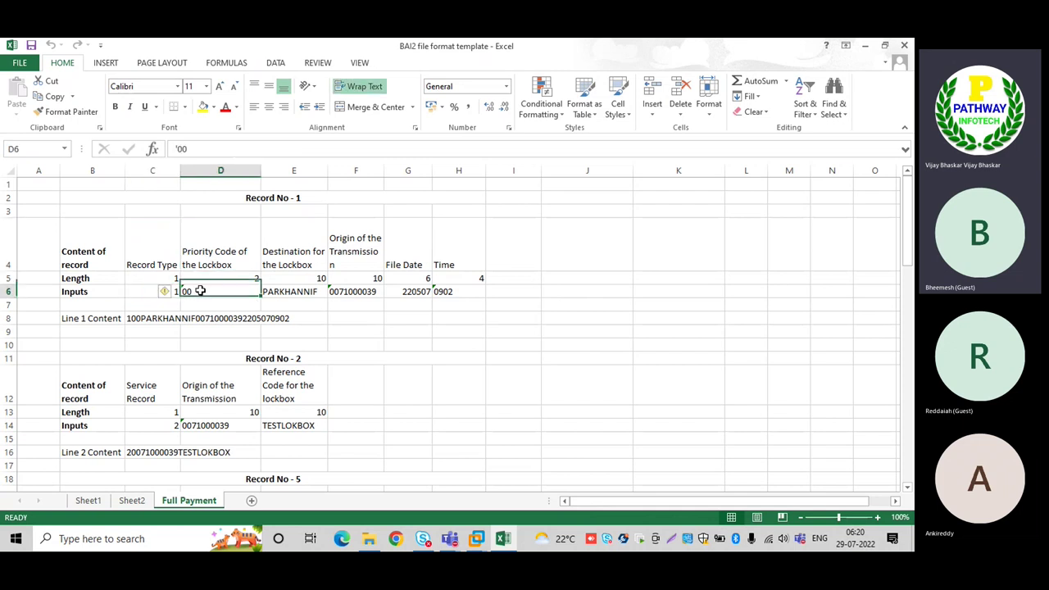
Step: Compare the start of the BAI2_fullpayment file's first line with the template's Record No - 1 inputs, up to the lockbox destination
mouse_move(484, 537)
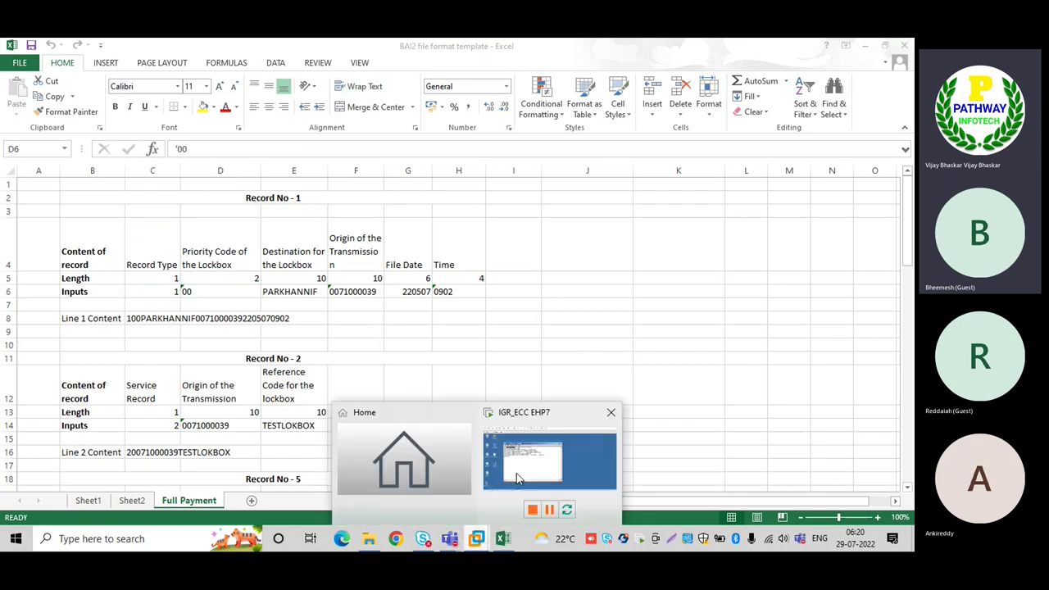
click(503, 457)
click(146, 193)
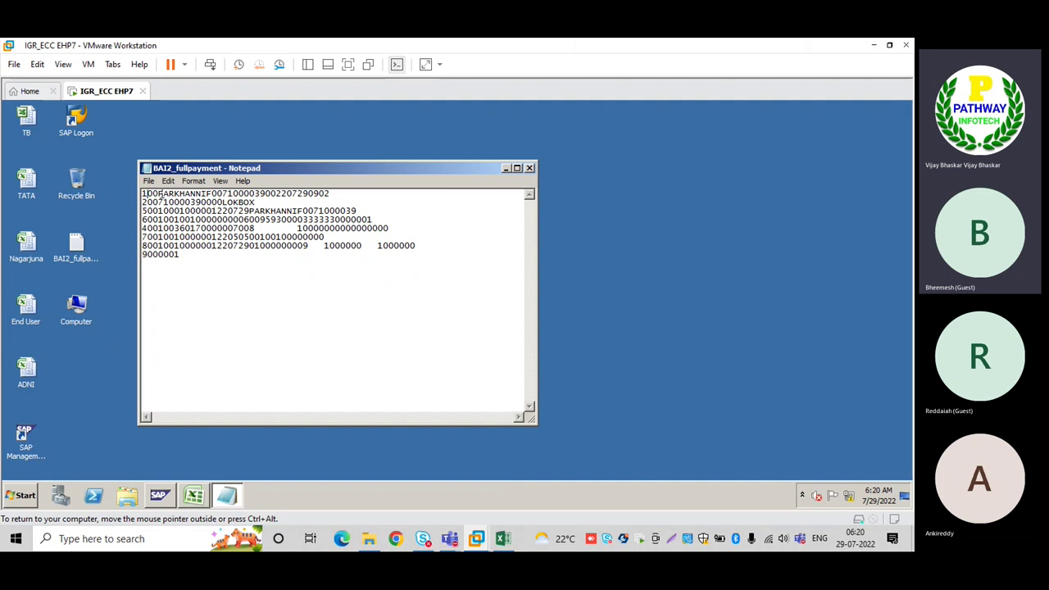
click(502, 539)
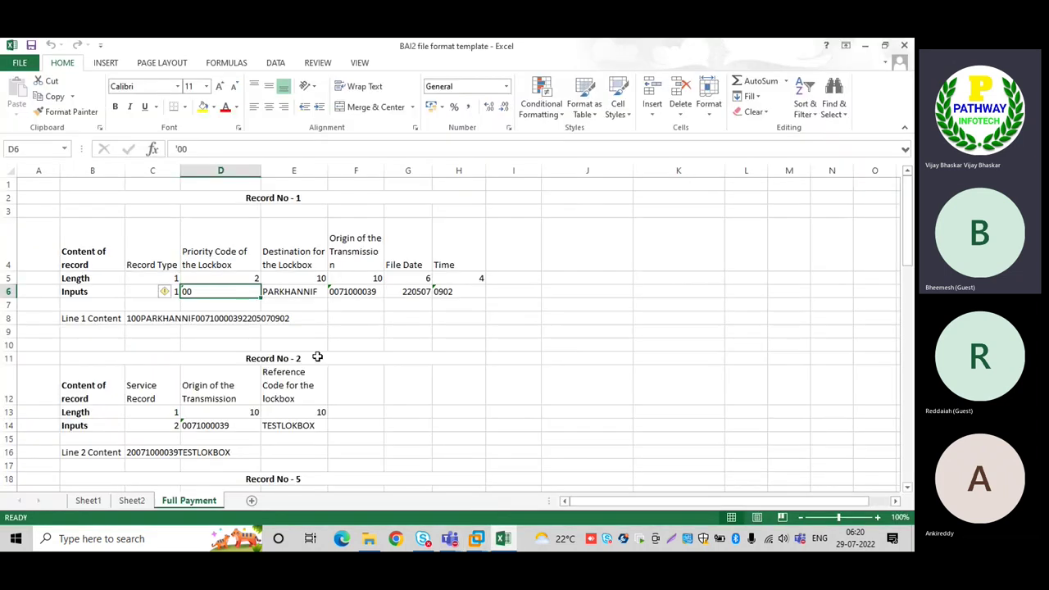
click(289, 287)
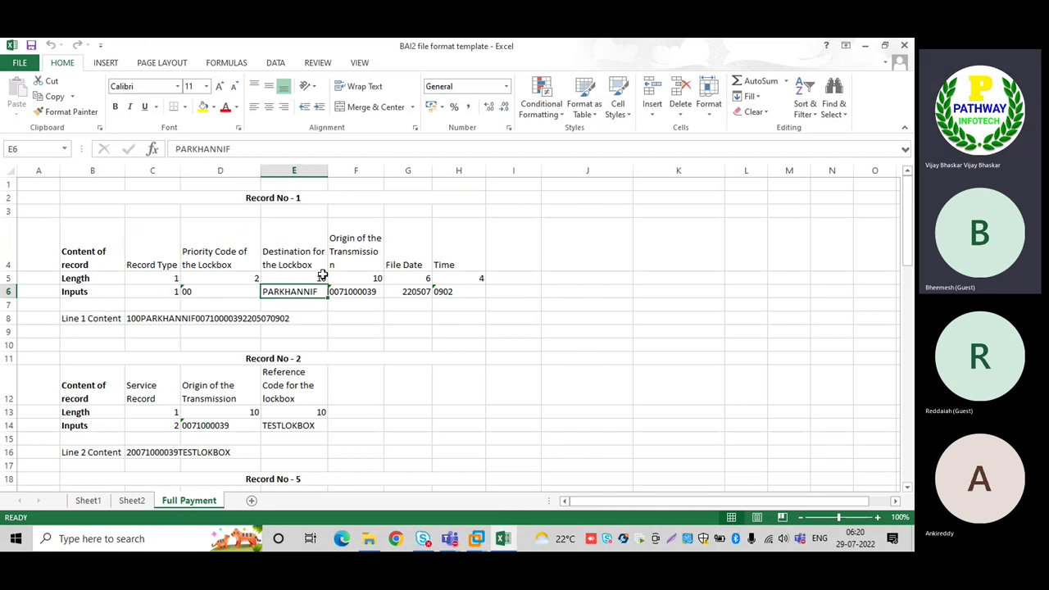
Step: Examine the Origin of the Transmission and File Date columns of Record No - 1 and their input values
click(363, 249)
click(350, 291)
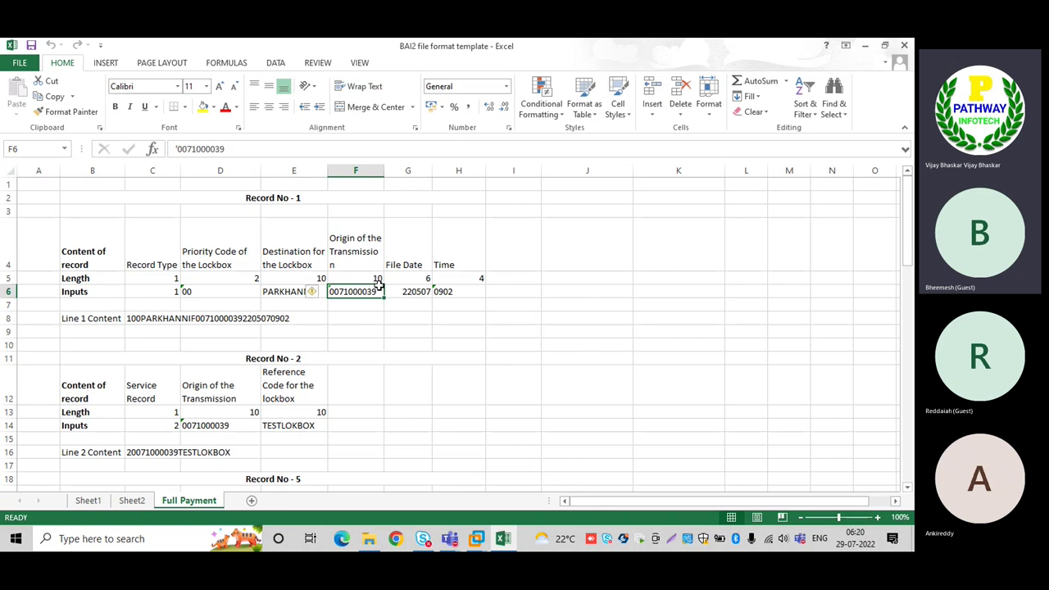
click(401, 264)
click(405, 293)
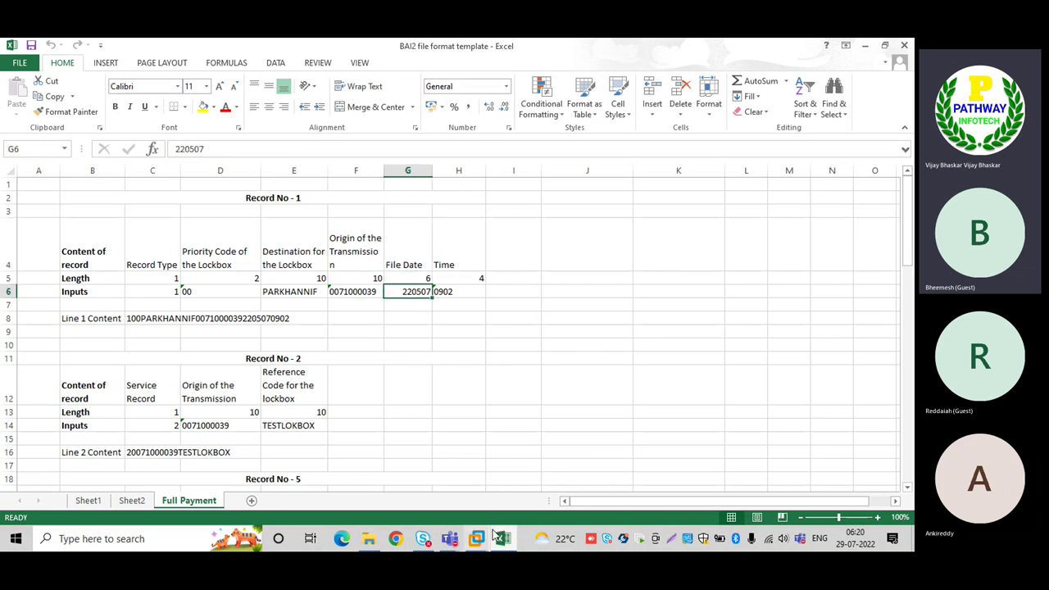
Step: Compare the file date and time at the end of the BAI2_fullpayment file's first line with the template
mouse_move(493, 536)
click(541, 467)
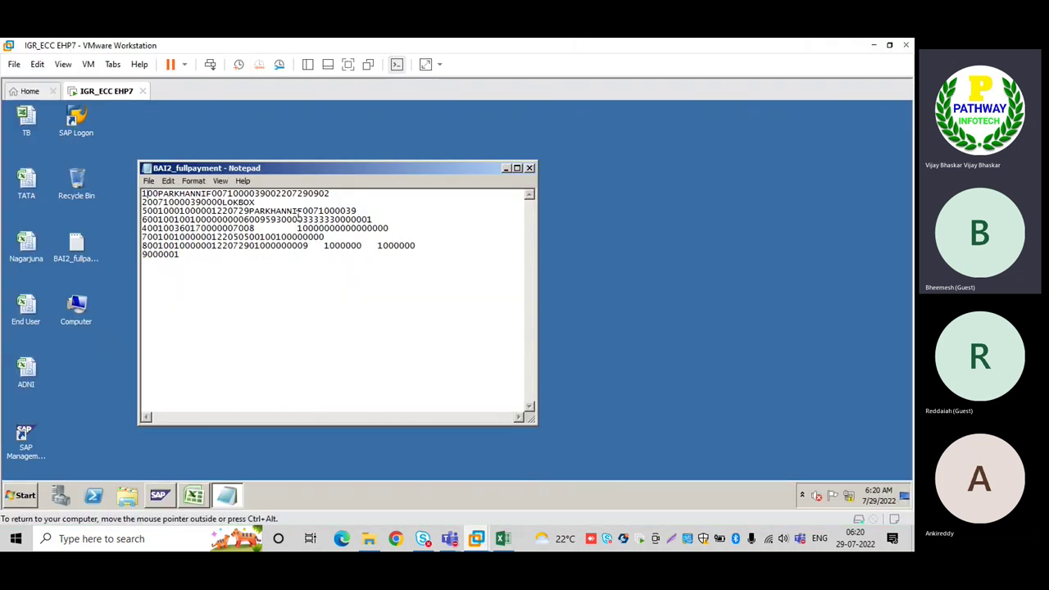
drag(276, 193, 302, 194)
drag(308, 193, 330, 193)
click(503, 538)
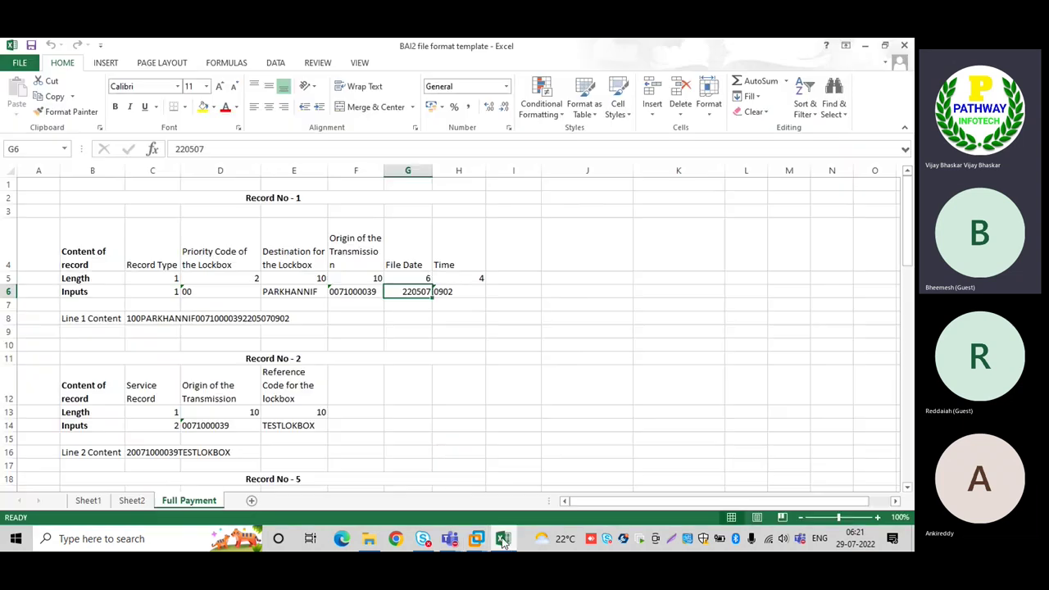
Step: Review how the Record No - 1 inputs combine into the Line 1 Content string in the template
click(104, 328)
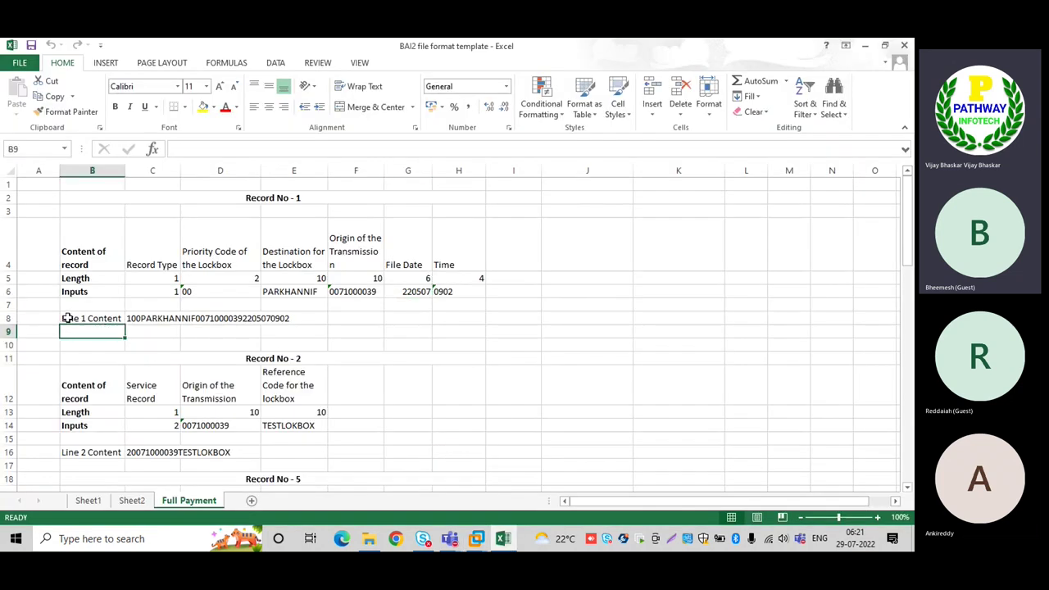
click(68, 318)
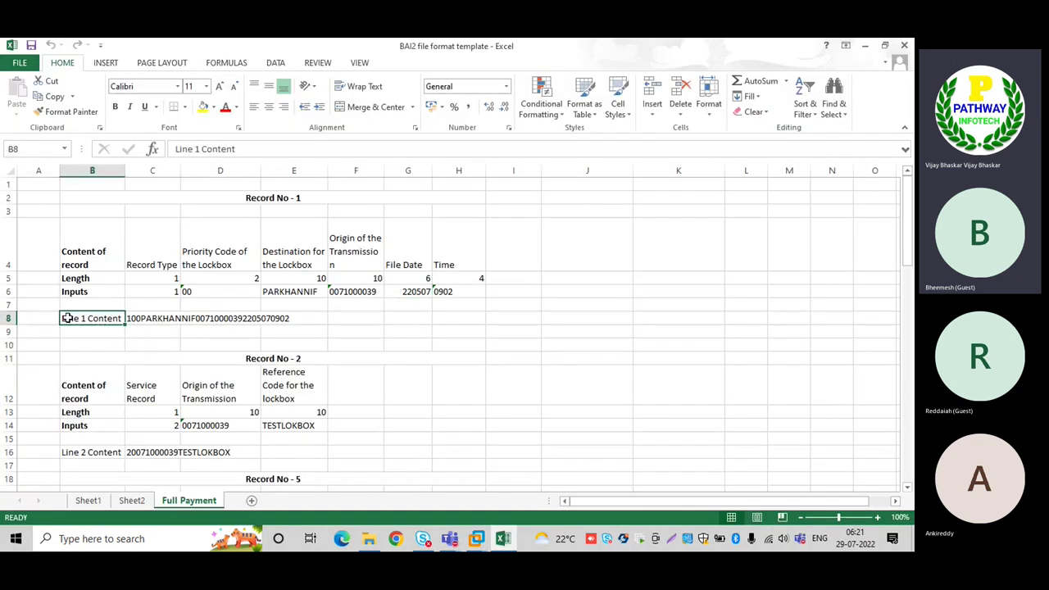
click(168, 292)
click(212, 291)
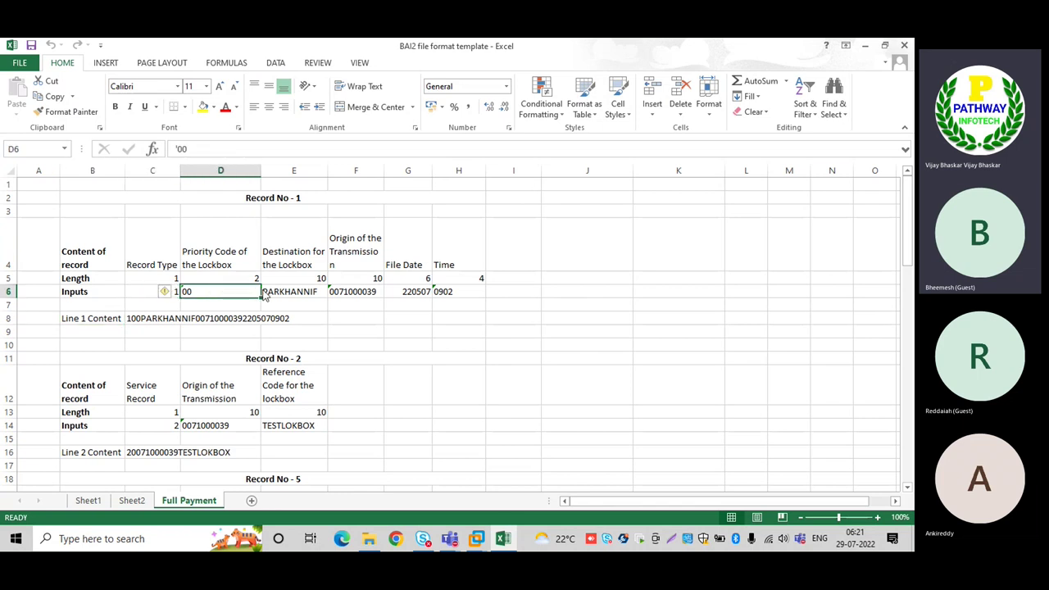
drag(138, 317, 237, 316)
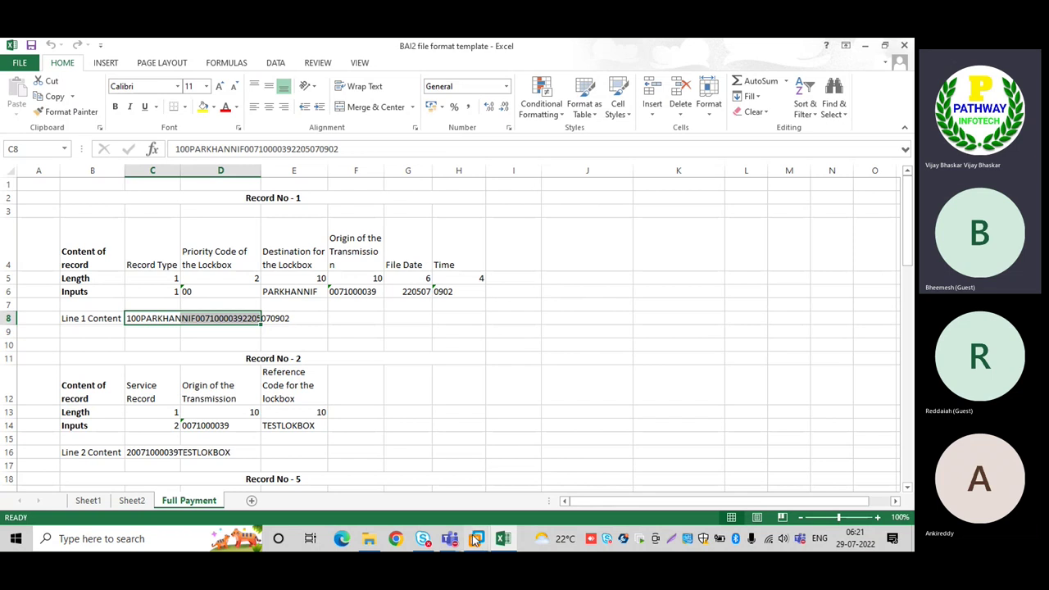
Step: Compare the entire first line of the BAI2_fullpayment file with the template's Line 1 Content
mouse_move(476, 538)
click(550, 468)
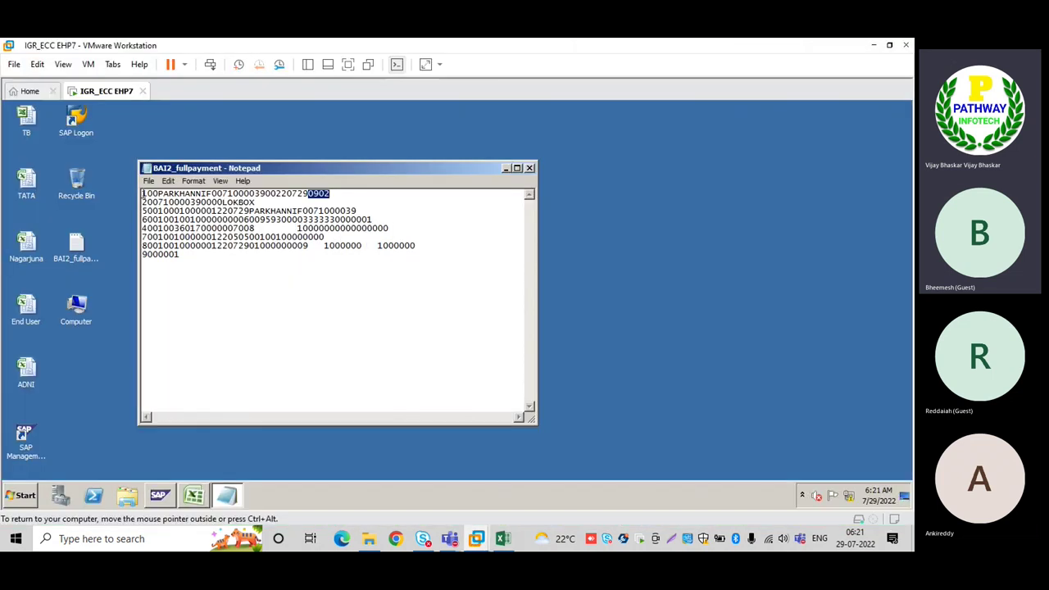
drag(143, 193, 331, 193)
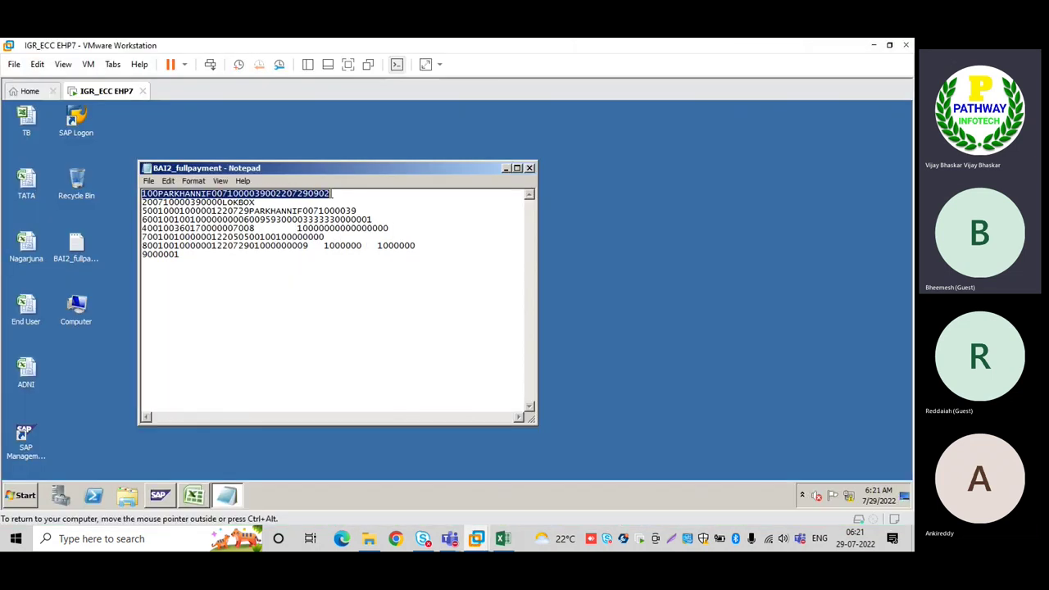
click(502, 539)
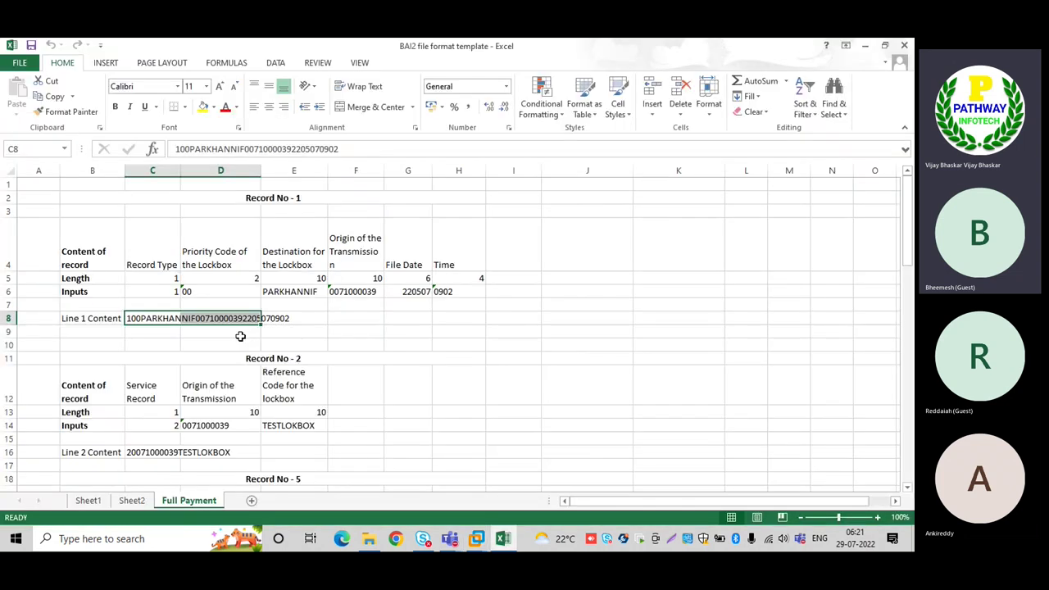
click(151, 342)
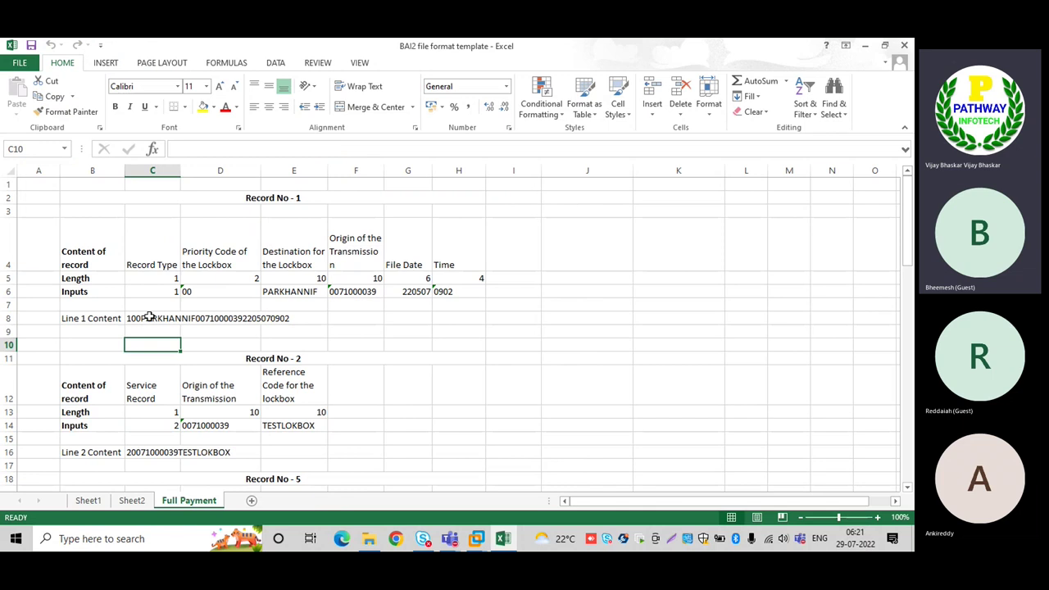
click(137, 320)
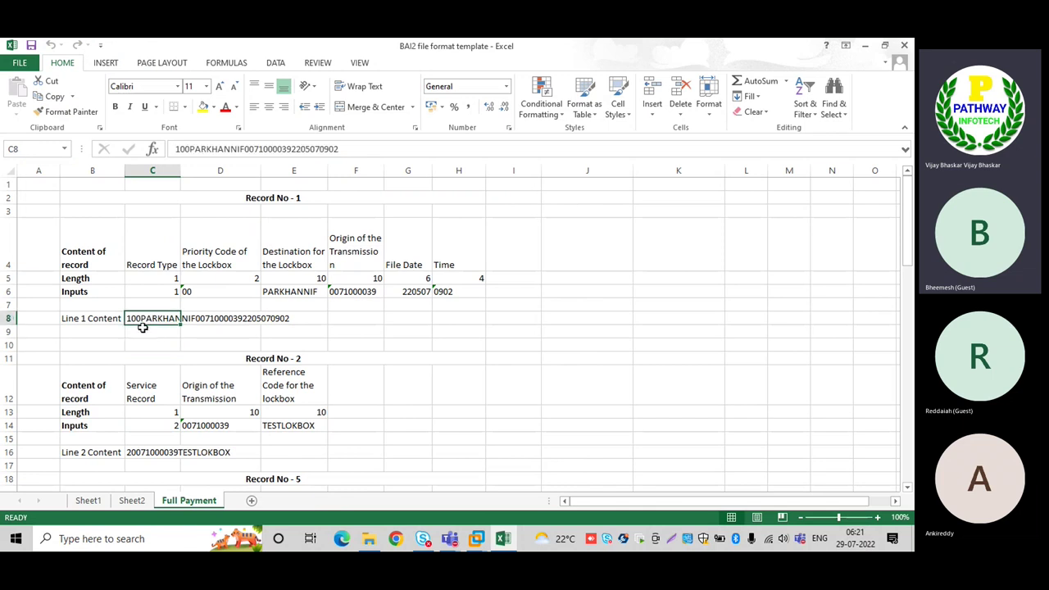
Step: Examine the Service Record and Origin of the Transmission columns of Record No - 2
scroll(168, 364, down, 3)
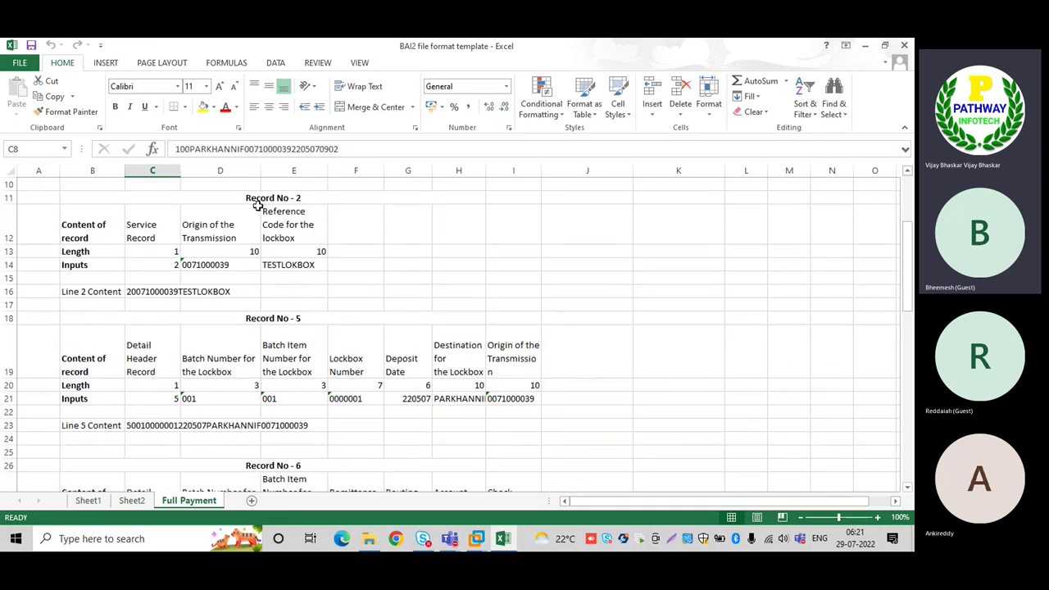
click(258, 200)
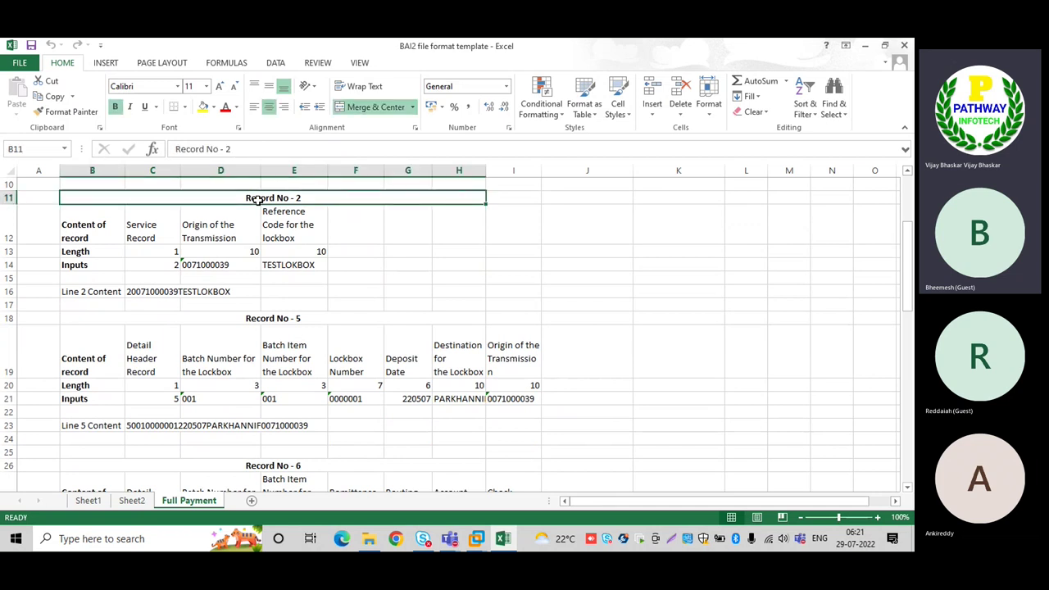
click(137, 254)
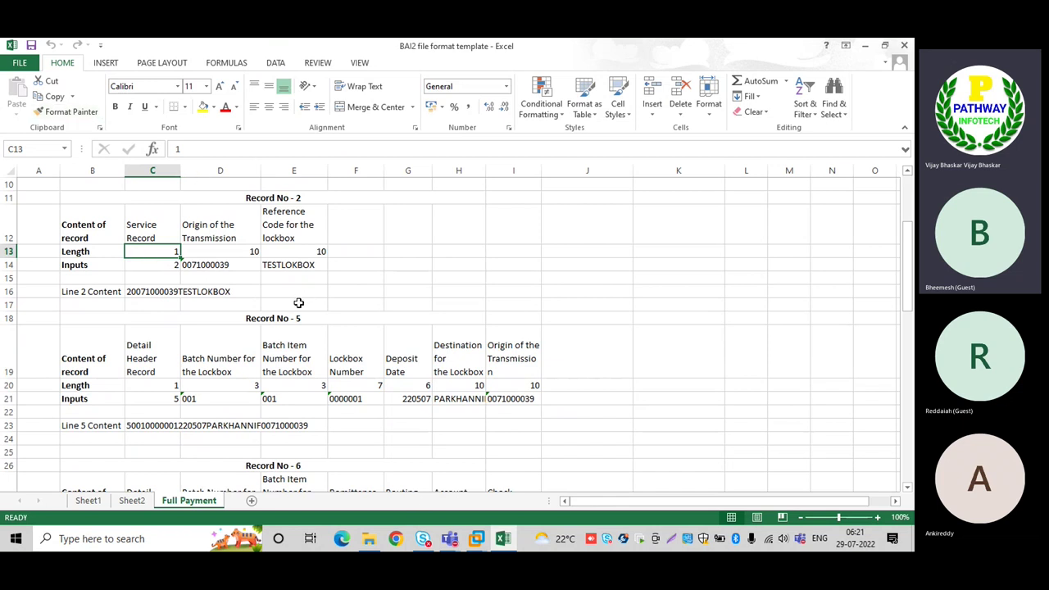
click(210, 229)
click(212, 277)
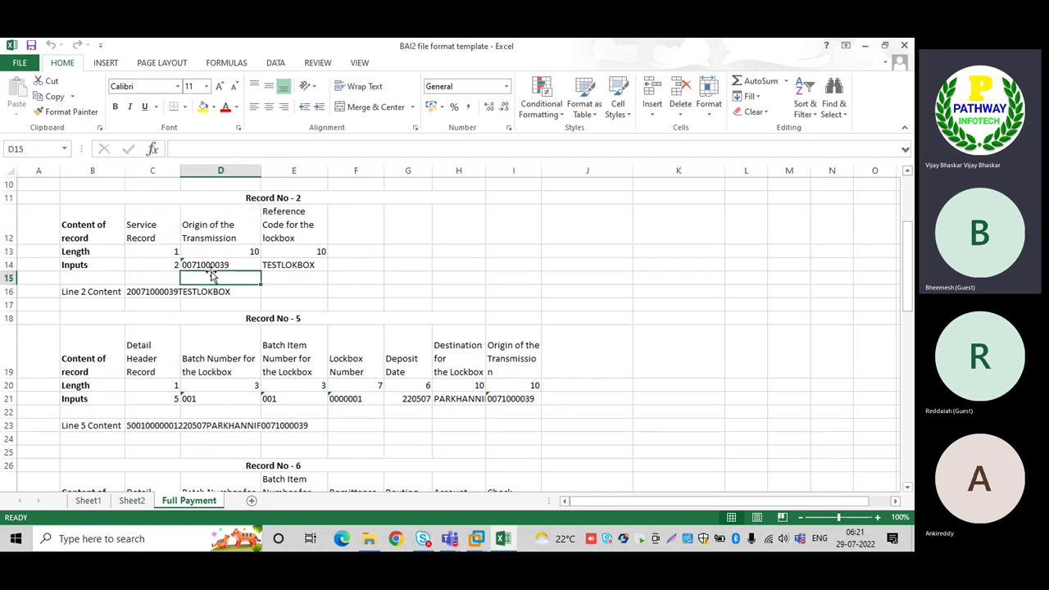
Step: Check the input and length of the Reference Code for the lockbox in Record No - 2
scroll(212, 277, up, 3)
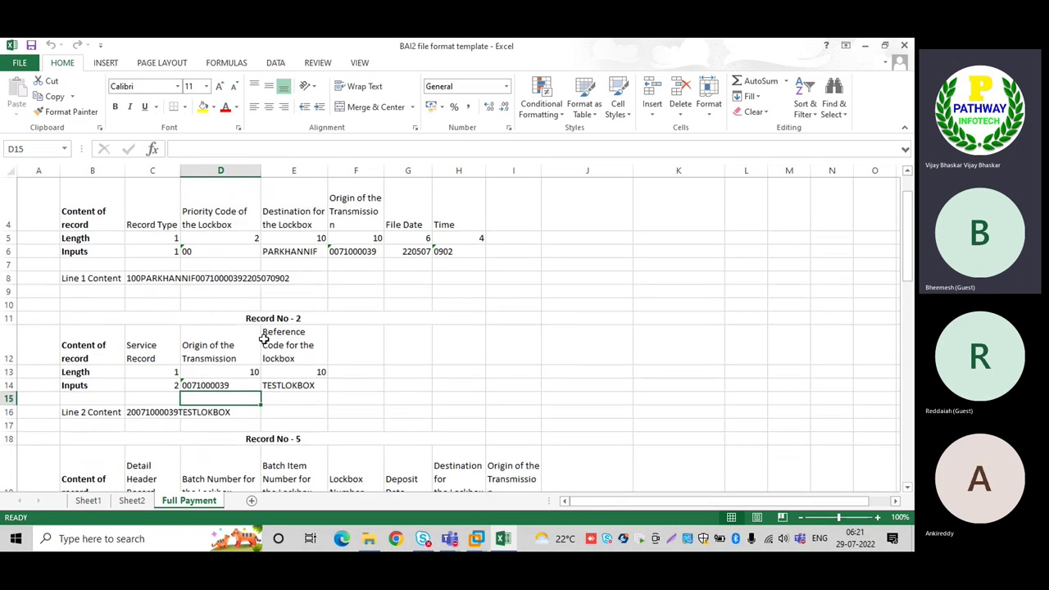
click(287, 385)
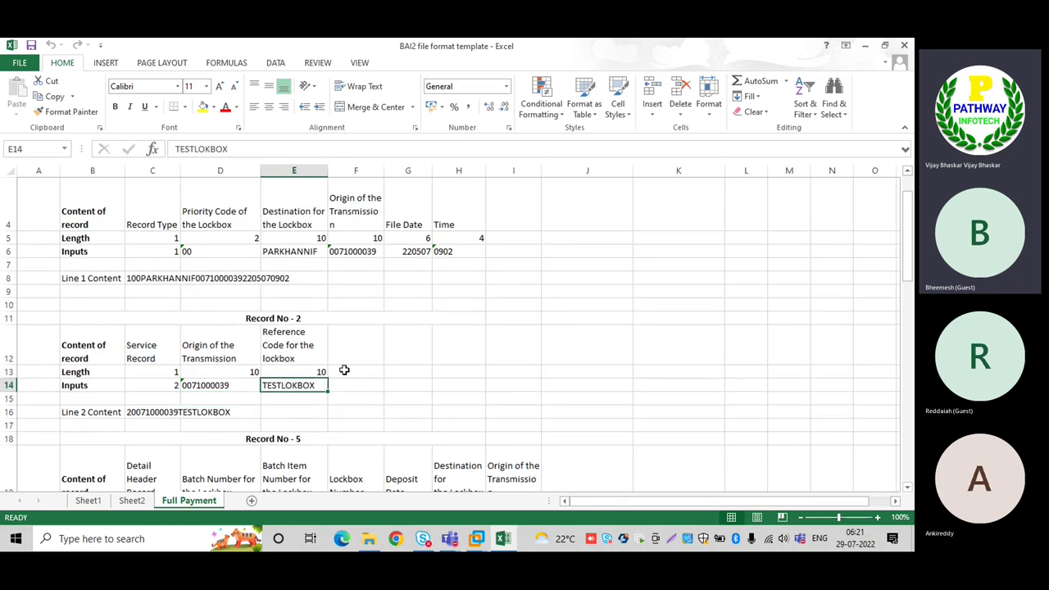
click(308, 371)
scroll(308, 371, down, 2)
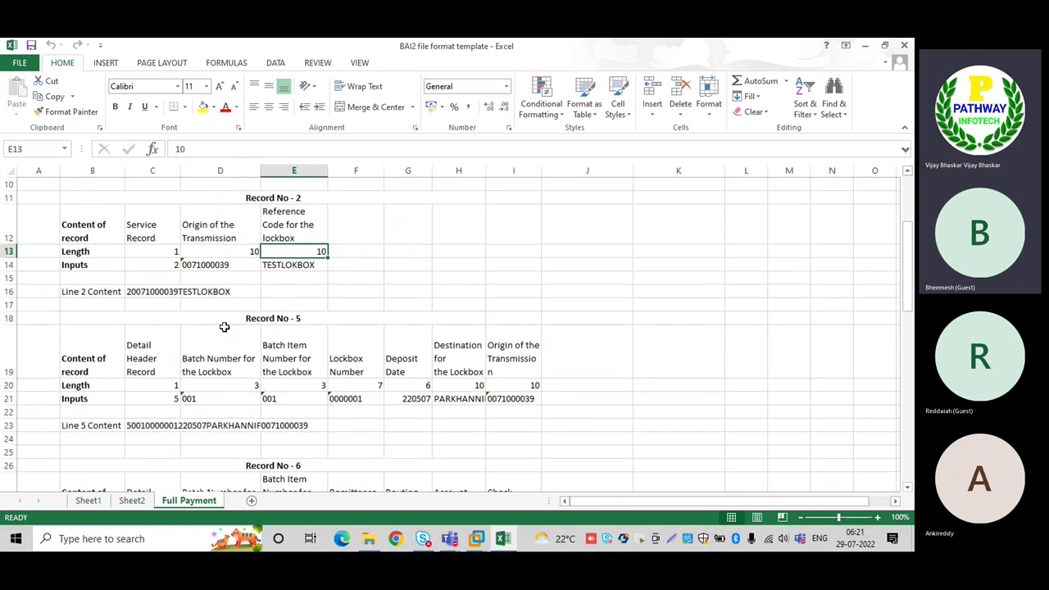
Step: Review Record No - 2's input values against Line 2 Content and locate Record No - 5's Line 5 Content
click(164, 266)
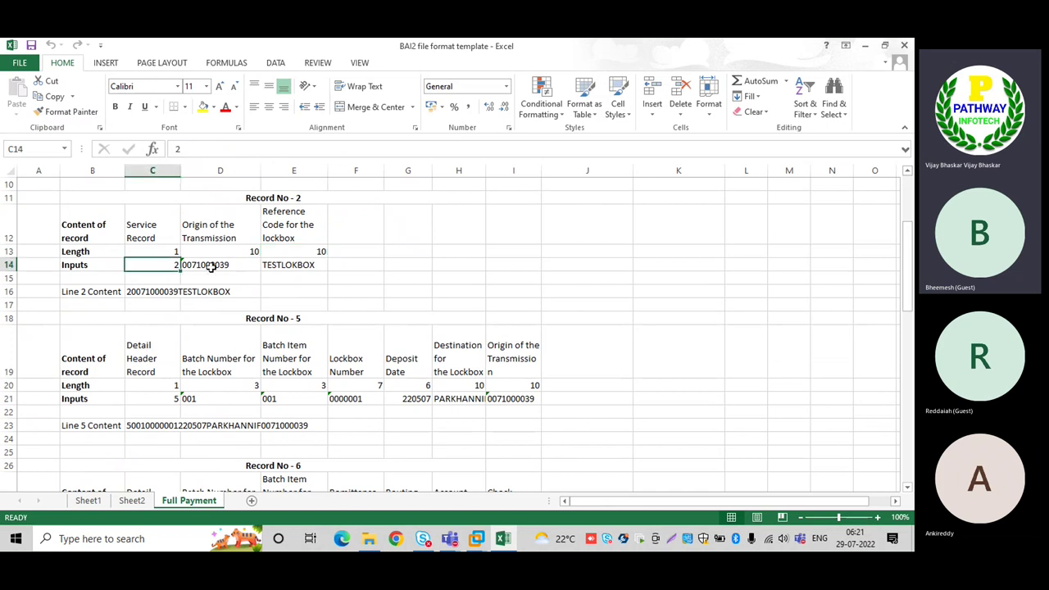
click(230, 265)
click(297, 265)
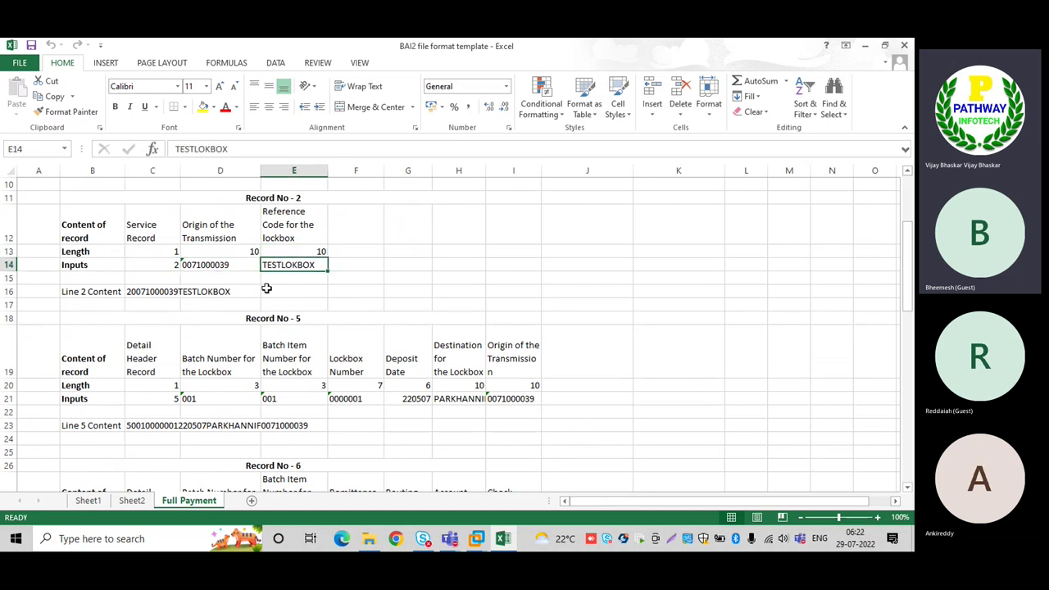
click(140, 292)
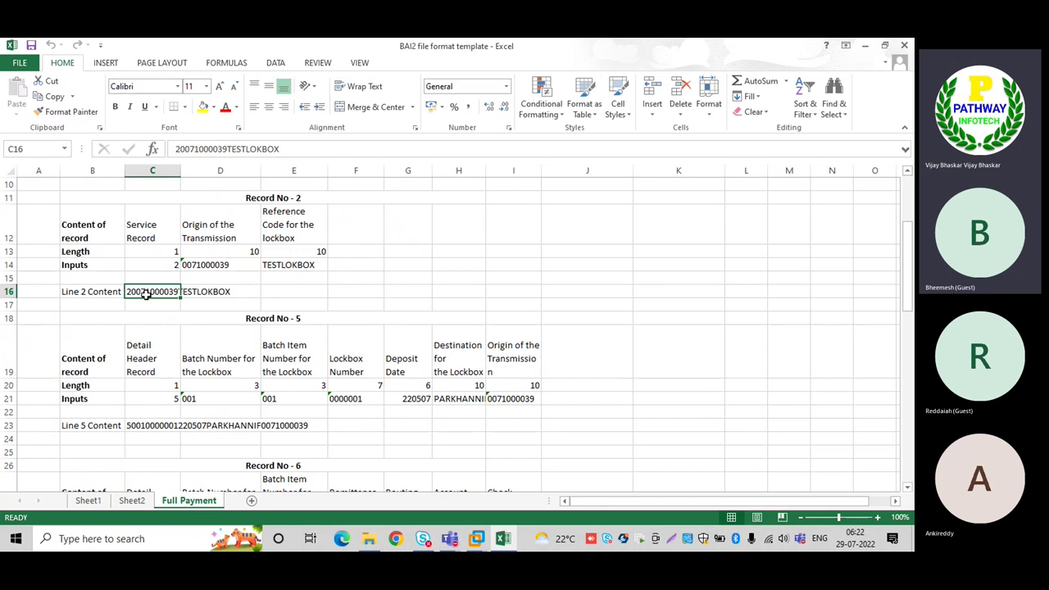
scroll(186, 314, down, 1)
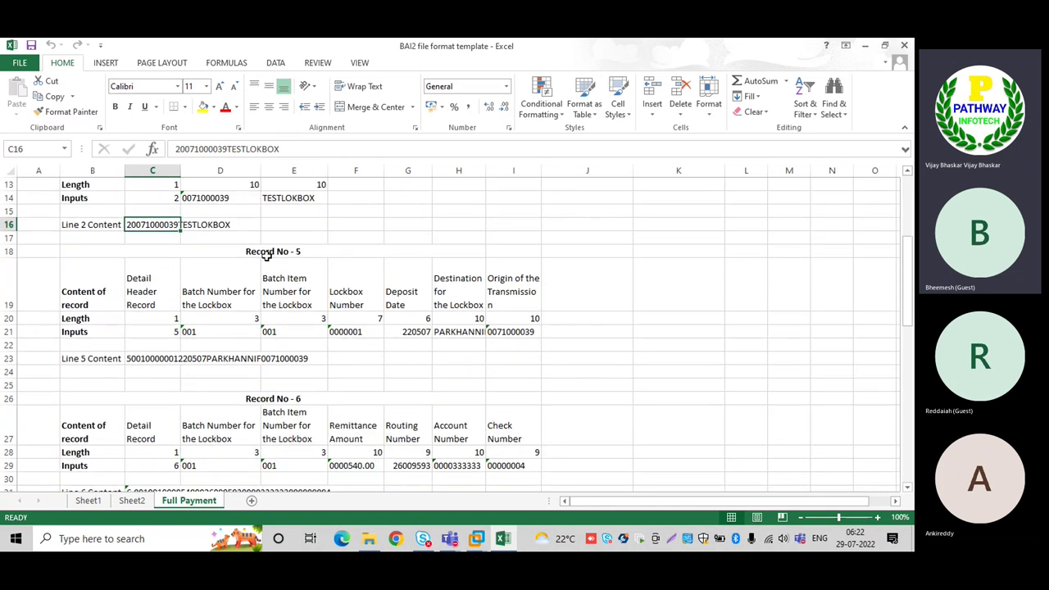
click(96, 358)
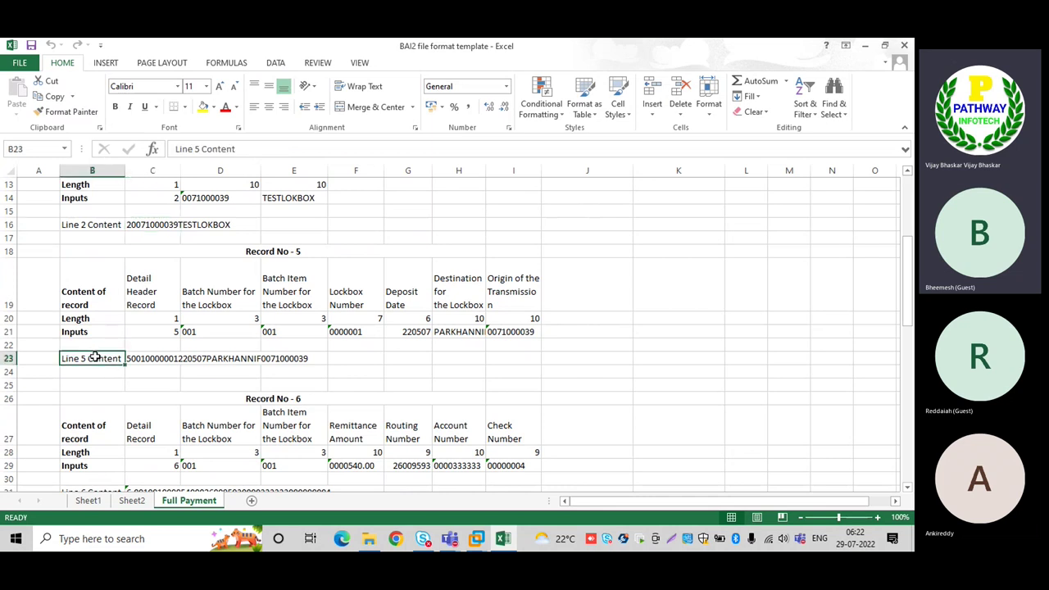
Step: Open the BOA BAI2 Bank Record Layouts workbook from the Lock Box folder, view its 1 Record sheet, and return to the folder
click(368, 539)
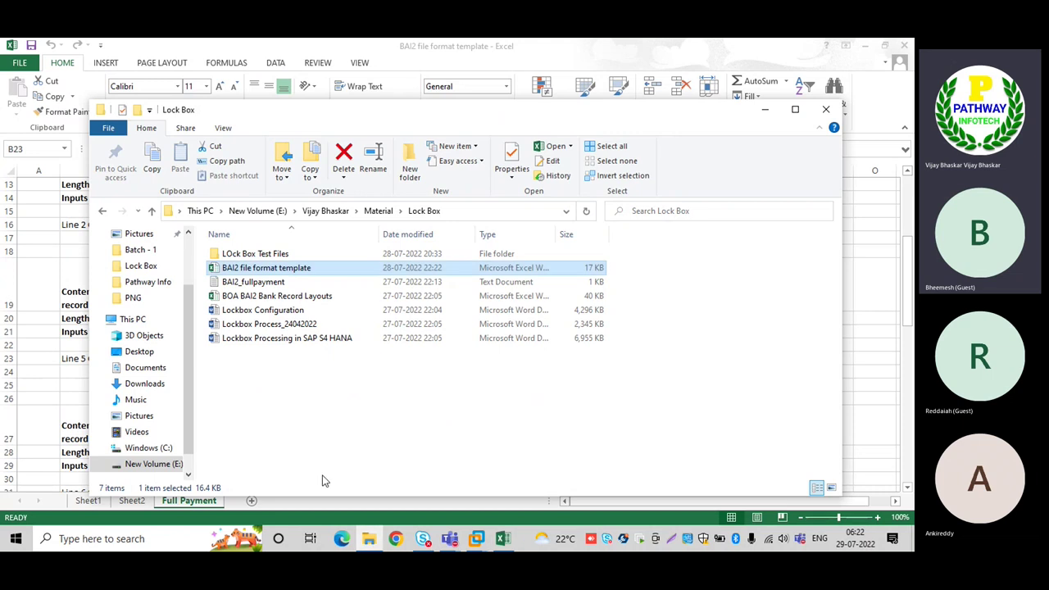
double_click(281, 298)
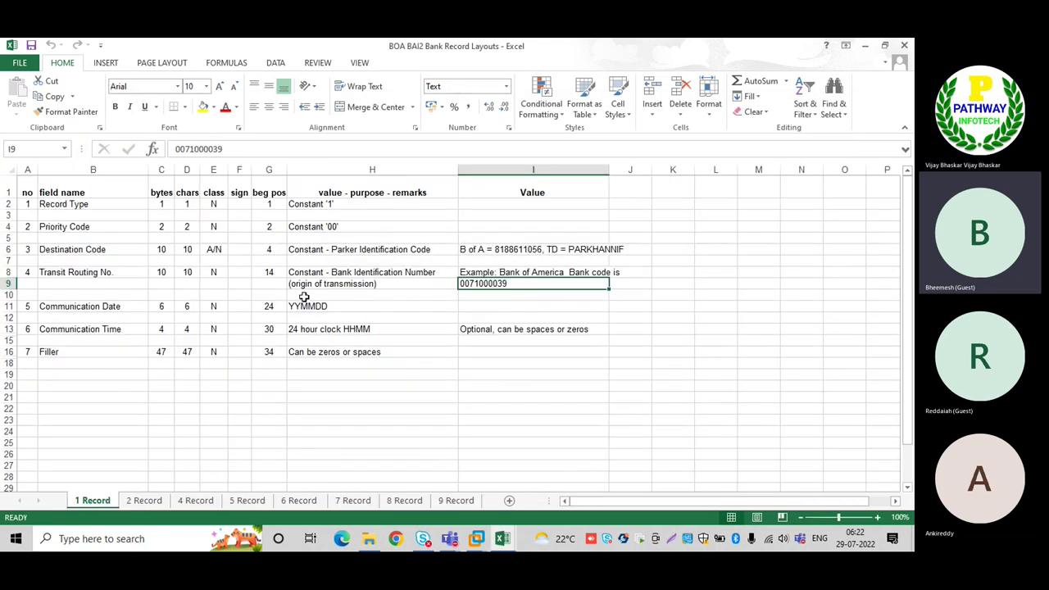
key(alt+Tab)
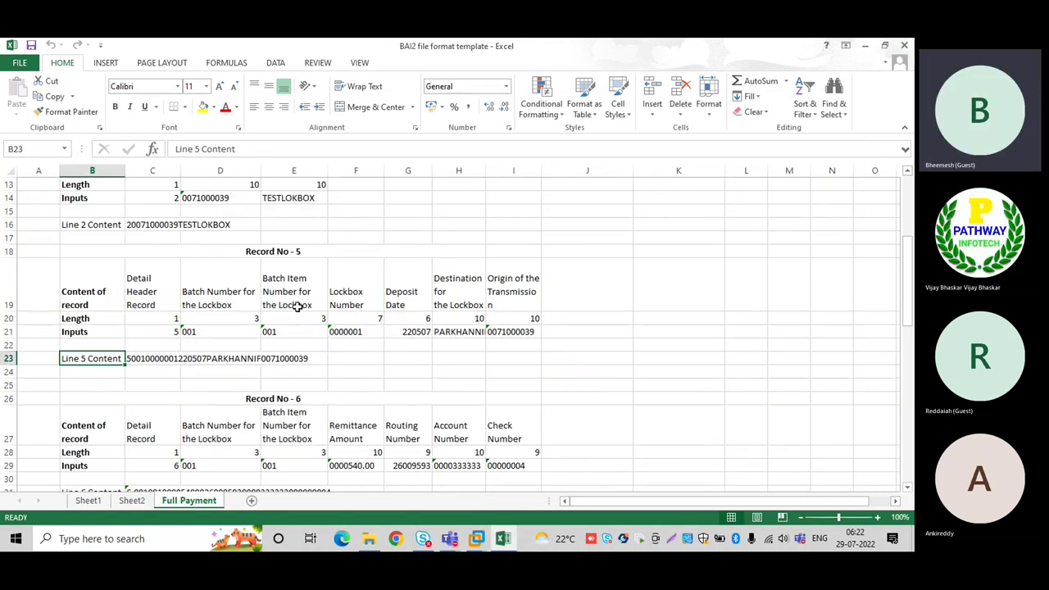
key(alt+Tab)
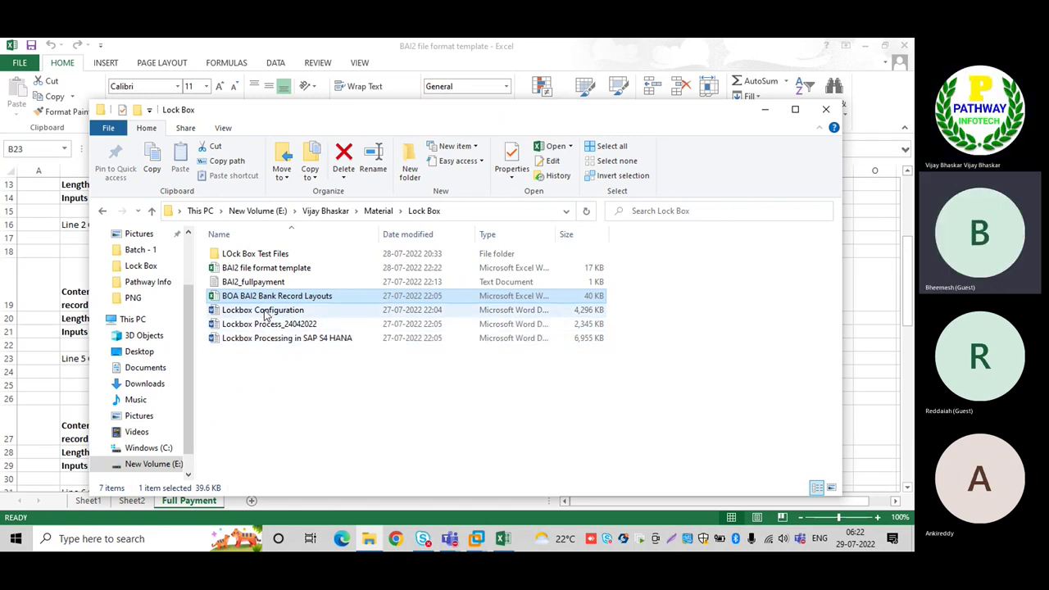
Step: Open the Lockbox Configuration document from the Lock Box folder, skim it through the H2H Connectivity section, and close it
double_click(271, 313)
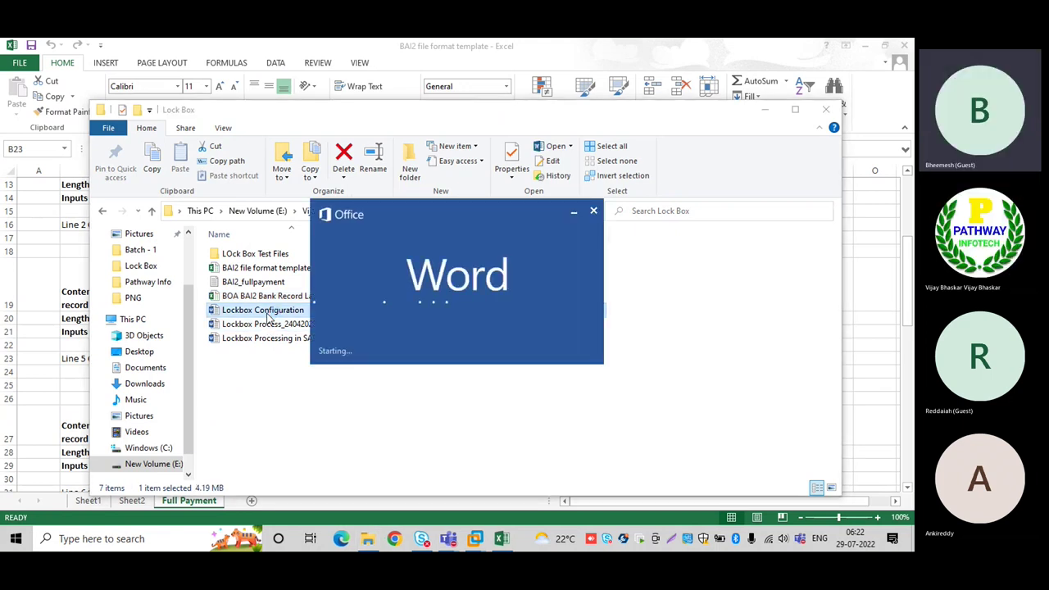
scroll(312, 375, down, 20)
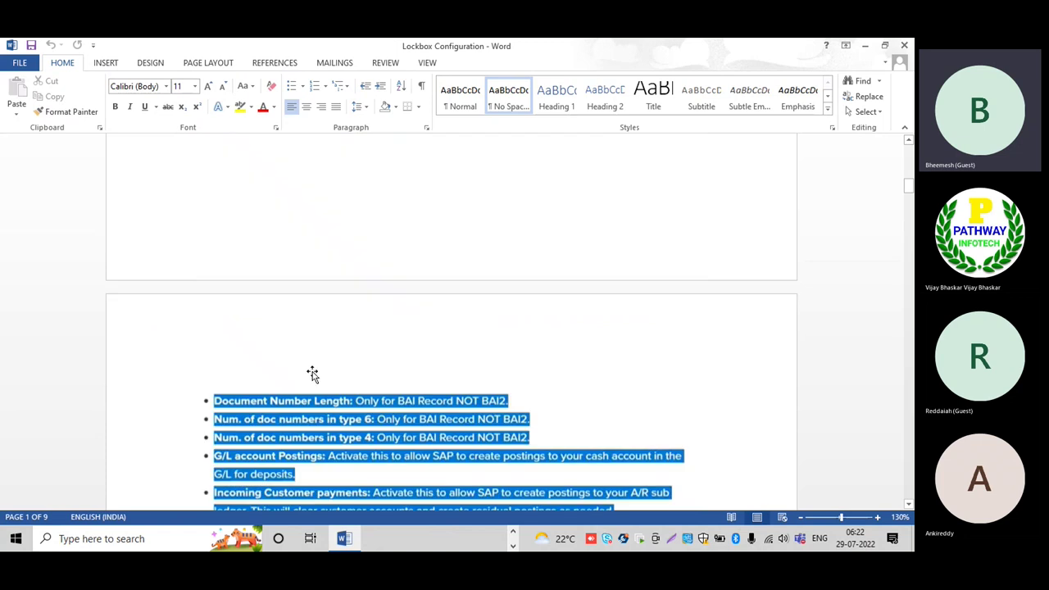
scroll(312, 375, down, 20)
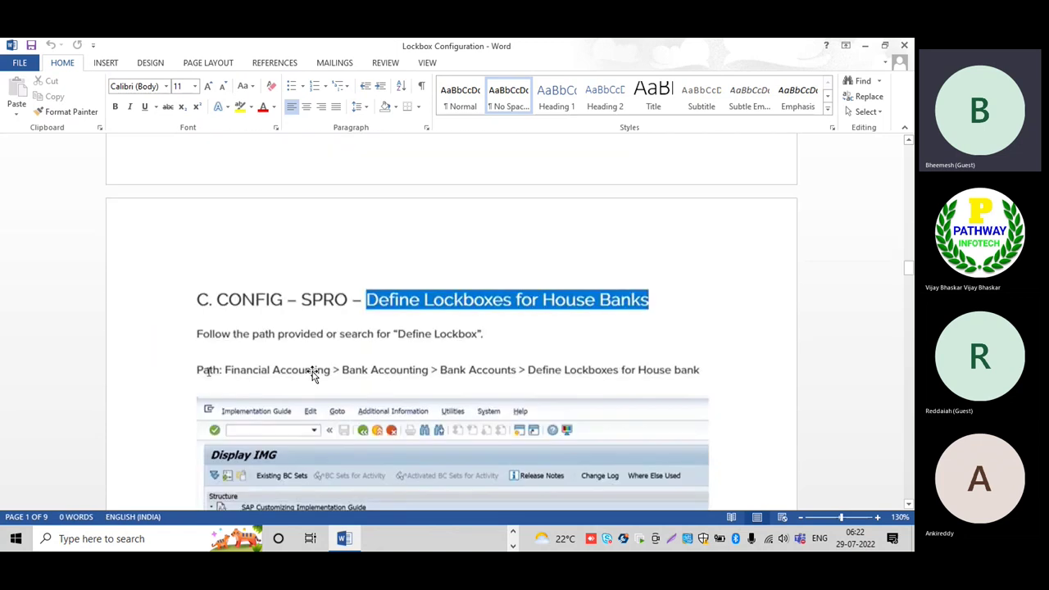
scroll(312, 371, down, 20)
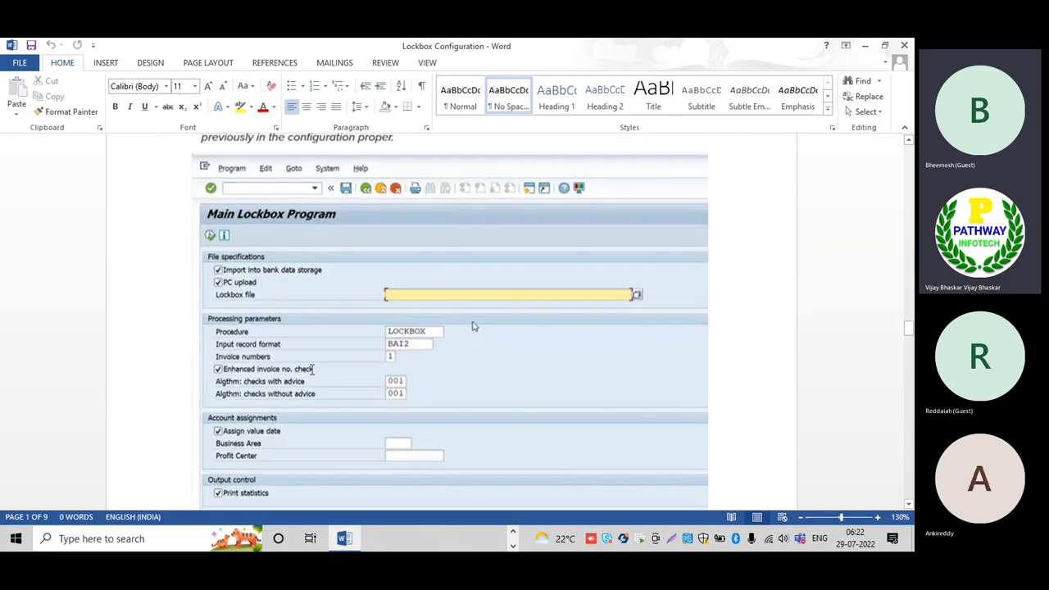
scroll(312, 371, down, 20)
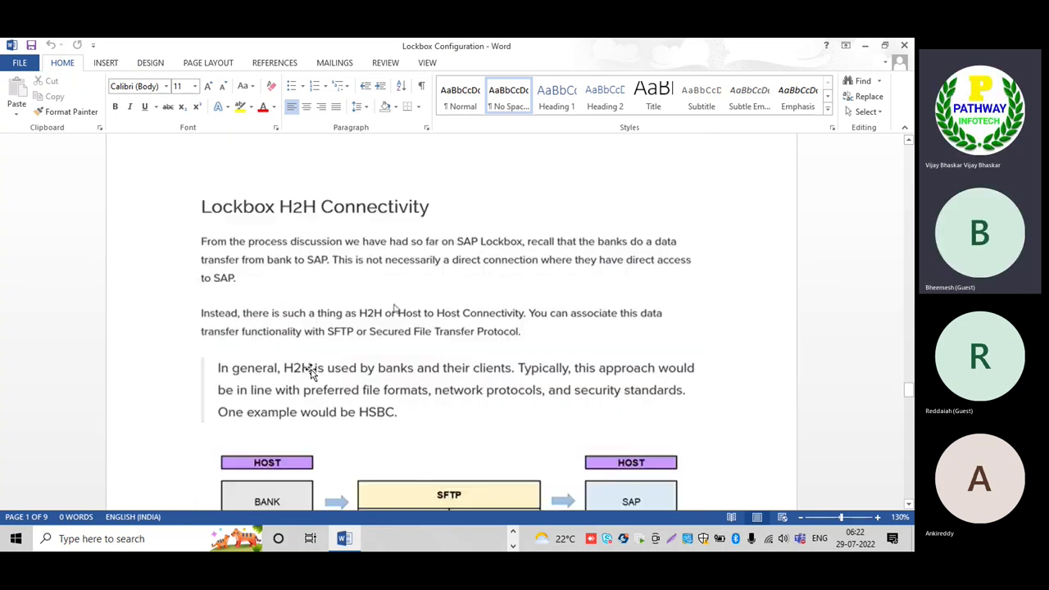
scroll(311, 370, down, 10)
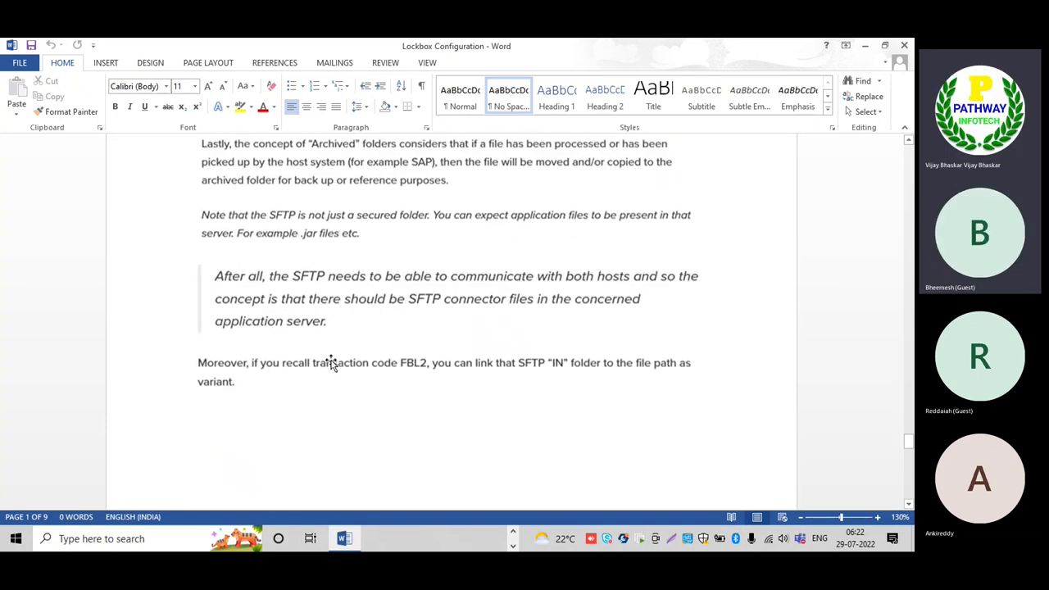
click(905, 46)
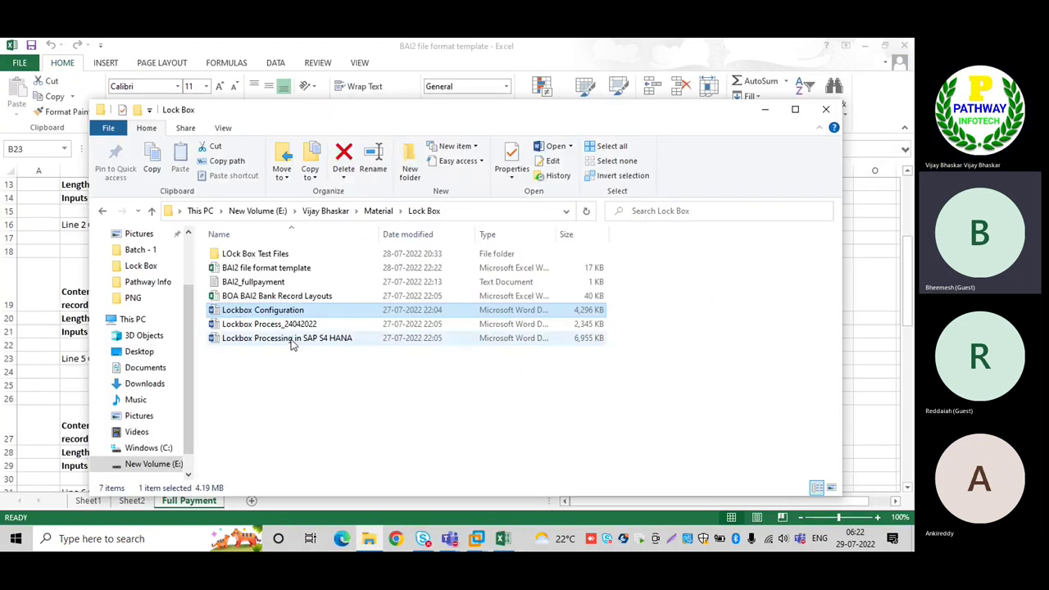
Step: Open the Lockbox Process_24042022 document and view its sample lockbox file and the record structures below it
click(278, 327)
double_click(278, 326)
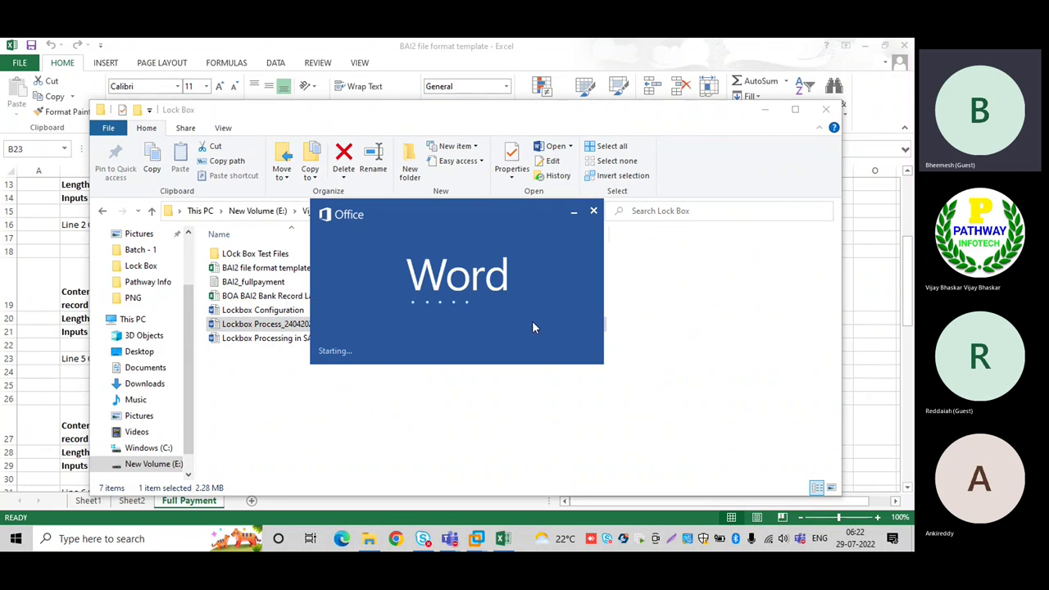
key(shift+F5)
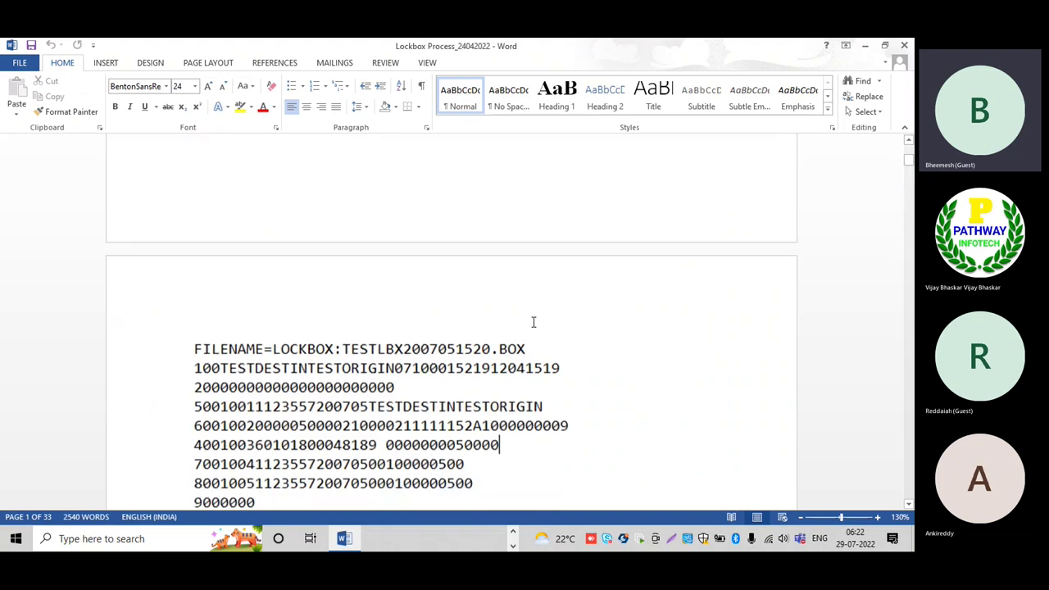
scroll(532, 322, down, 5)
scroll(533, 324, up, 3)
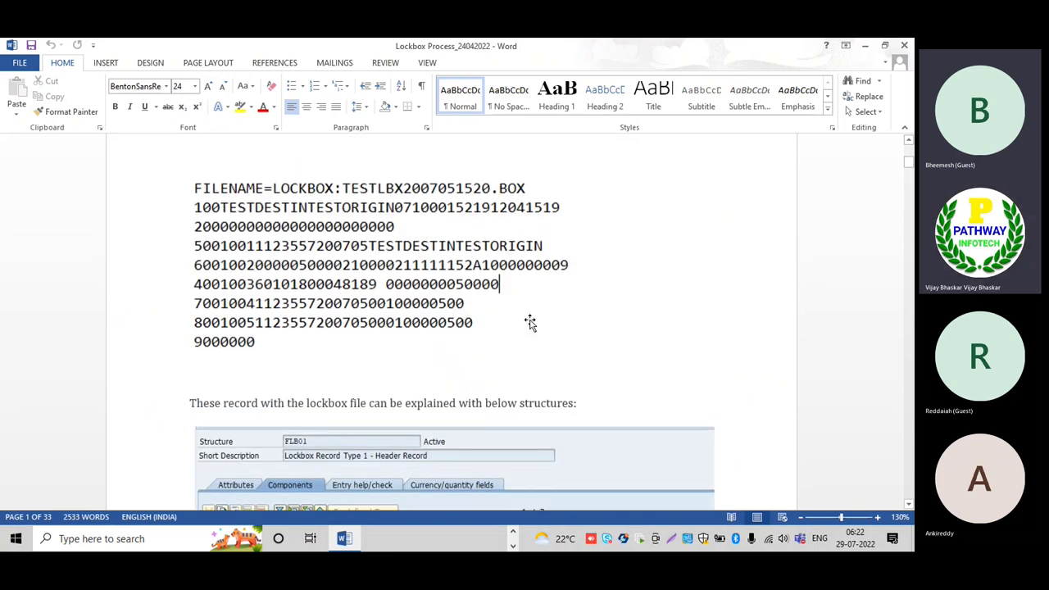
Step: Skim the payment advice, FLB1 postprocessing, Main Lockbox Program and customer invoice sections of the Lockbox Process document, and close it
drag(909, 164, 702, 335)
scroll(702, 336, up, 3)
scroll(702, 336, up, 20)
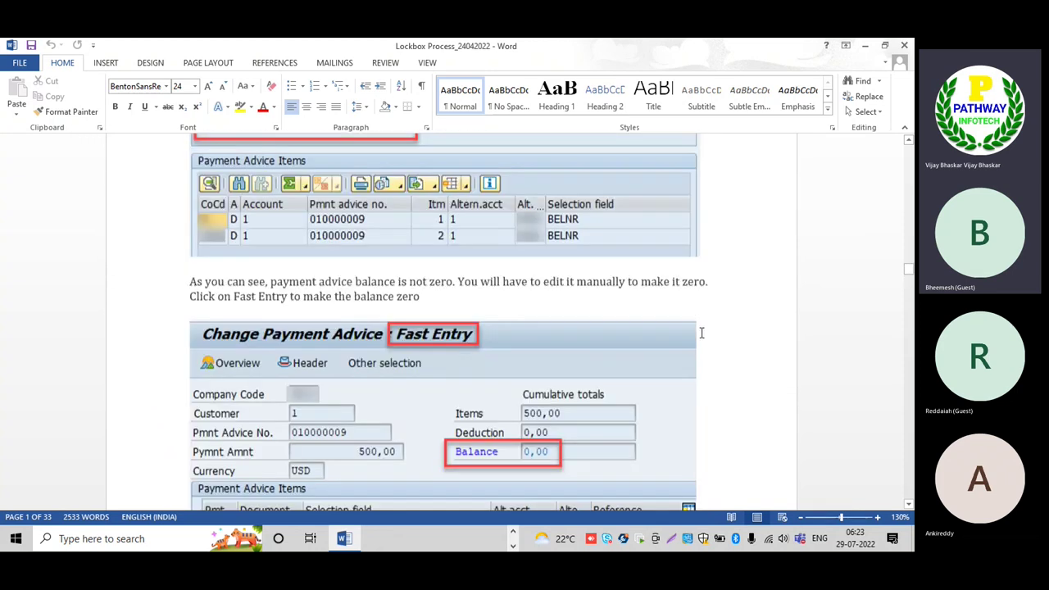
scroll(701, 332, up, 10)
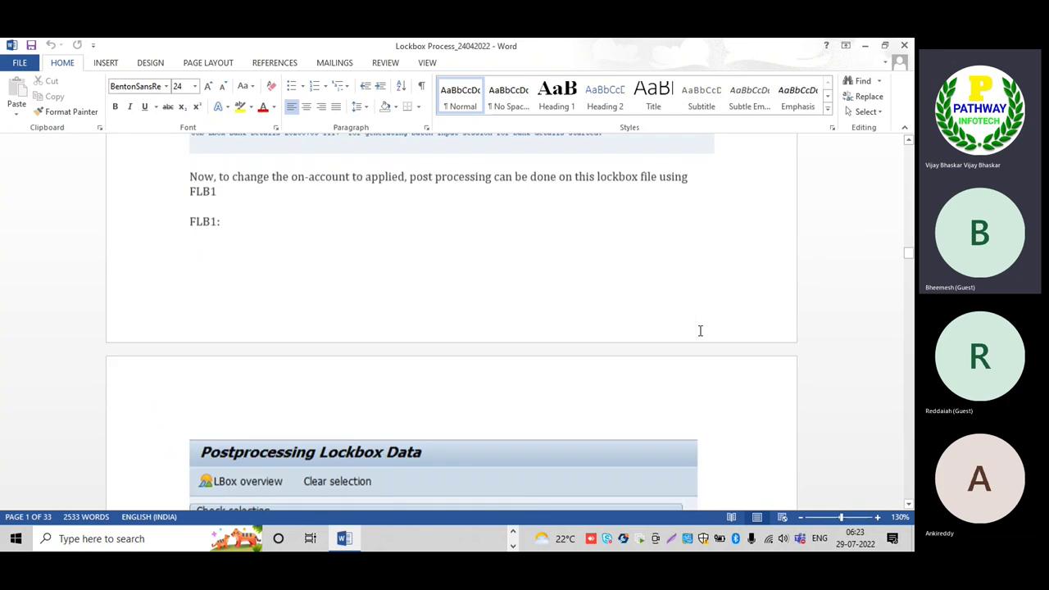
scroll(699, 331, up, 10)
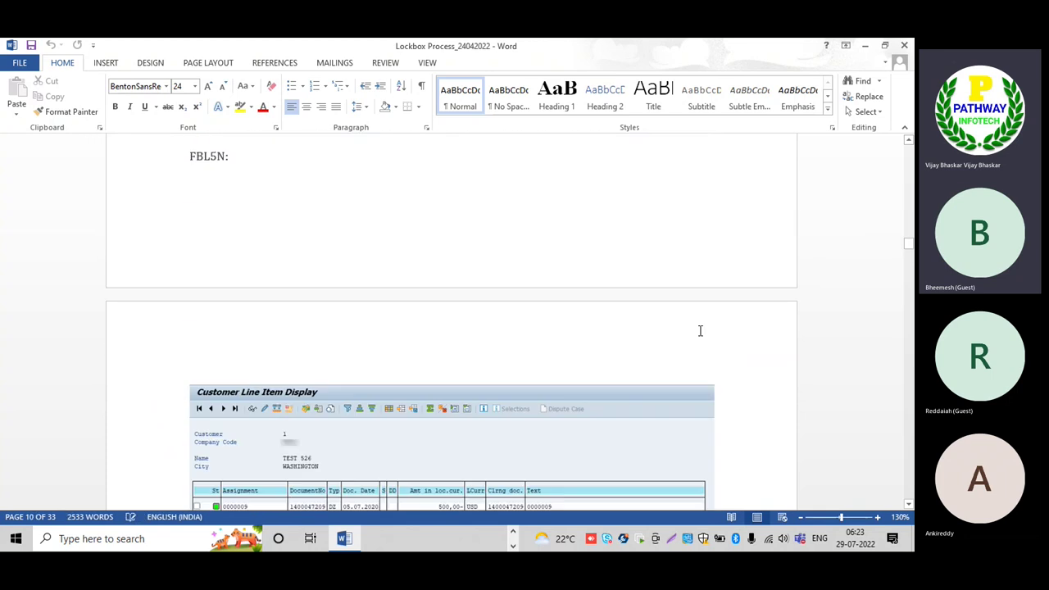
scroll(698, 330, up, 2)
scroll(698, 330, down, 6)
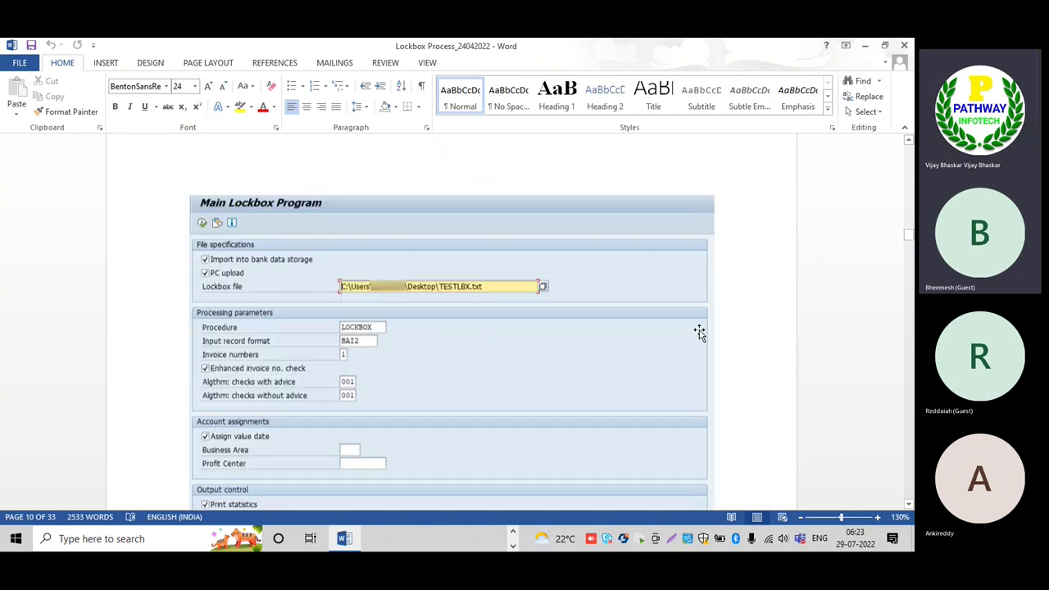
drag(907, 235, 909, 319)
scroll(662, 360, down, 10)
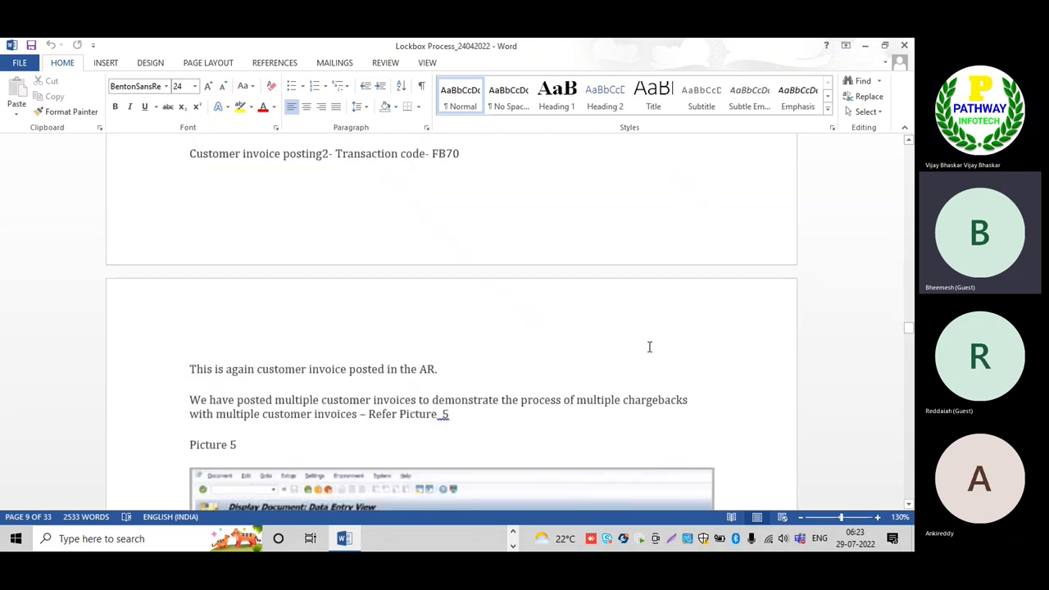
click(904, 47)
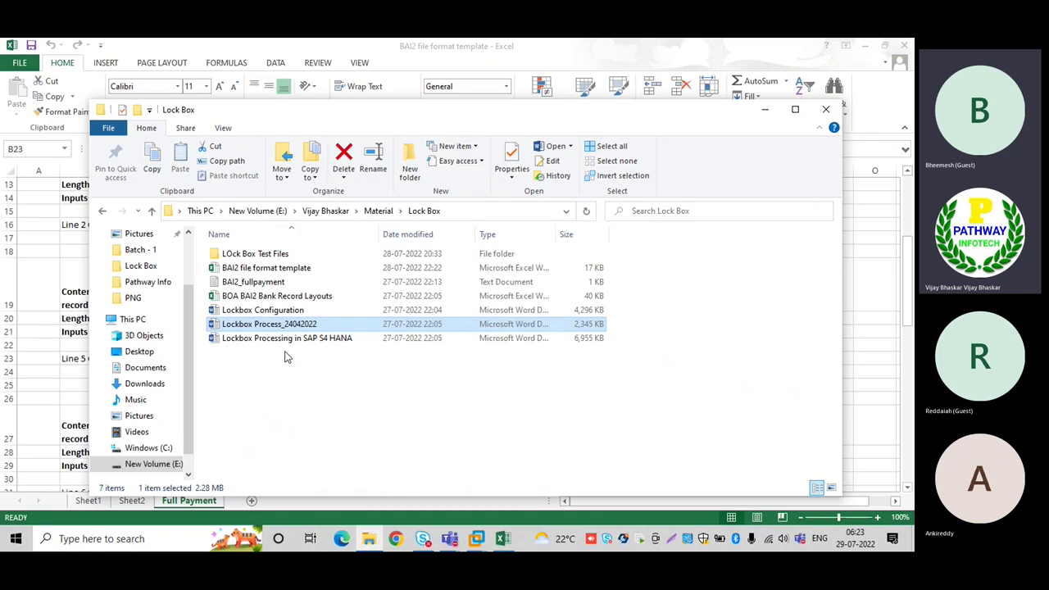
Step: Open the Lockbox Processing in SAP S4 HANA document, enable editing, and find its sample BAI2 file
double_click(283, 340)
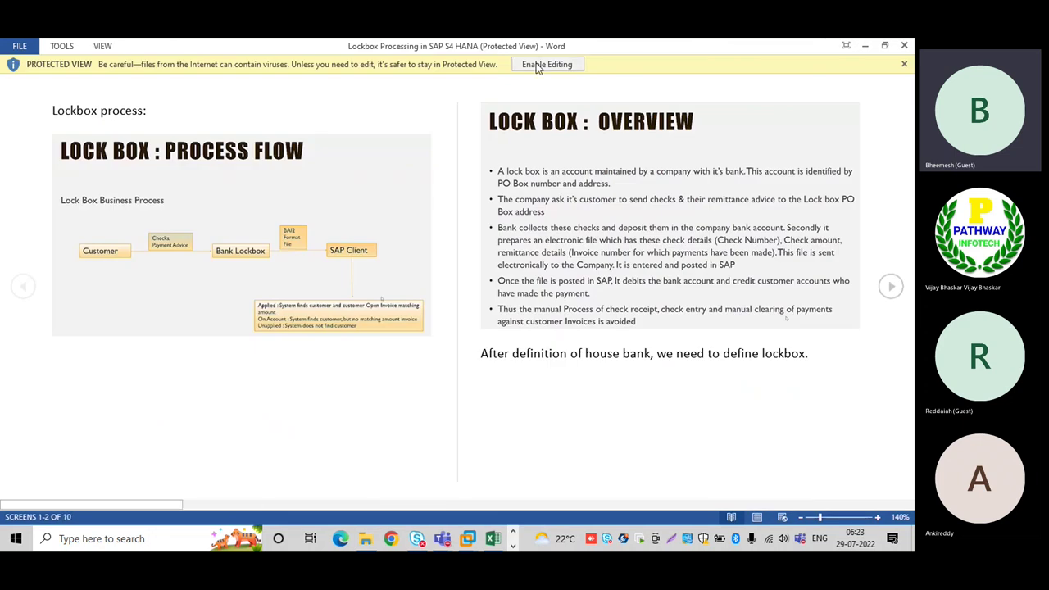
click(537, 65)
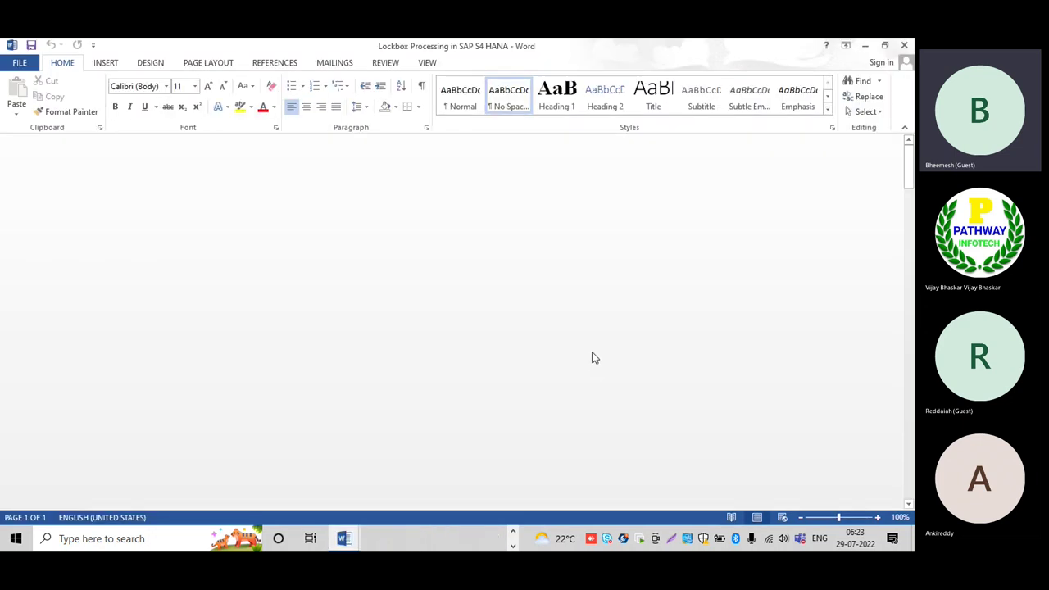
scroll(592, 356, down, 15)
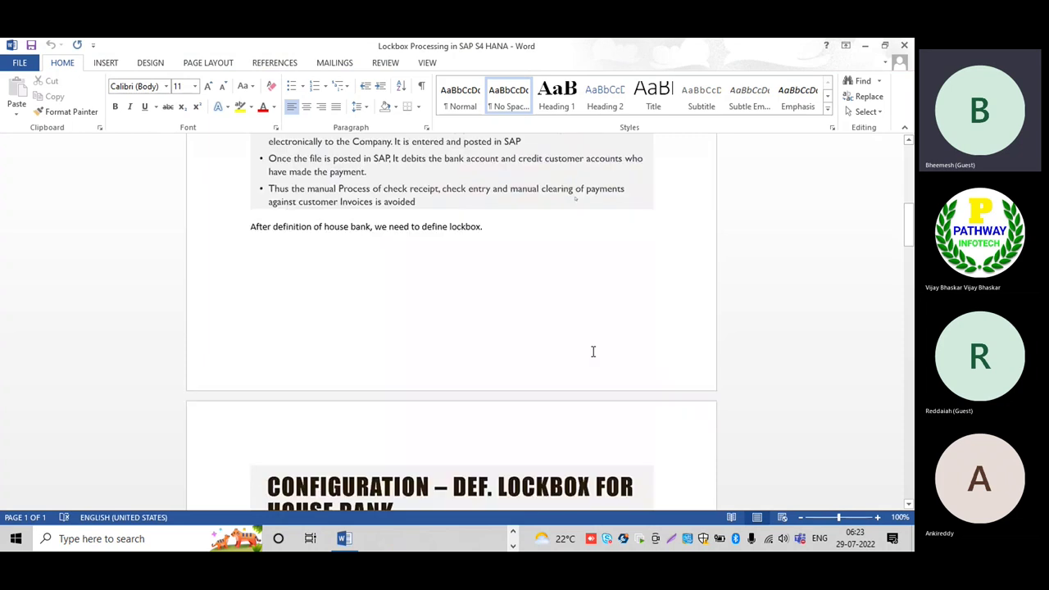
scroll(591, 353, down, 15)
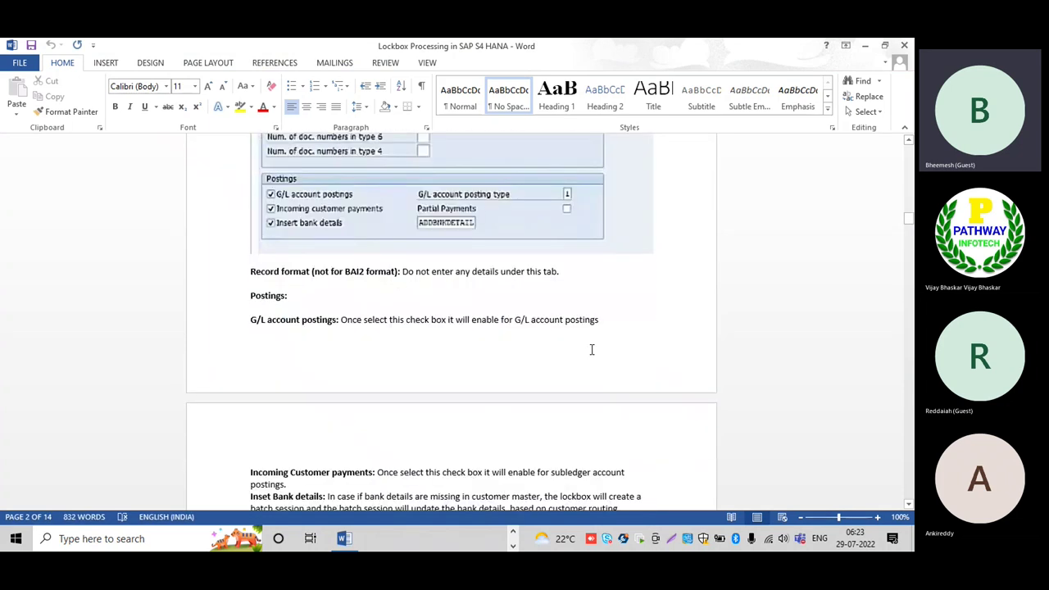
drag(908, 229, 906, 296)
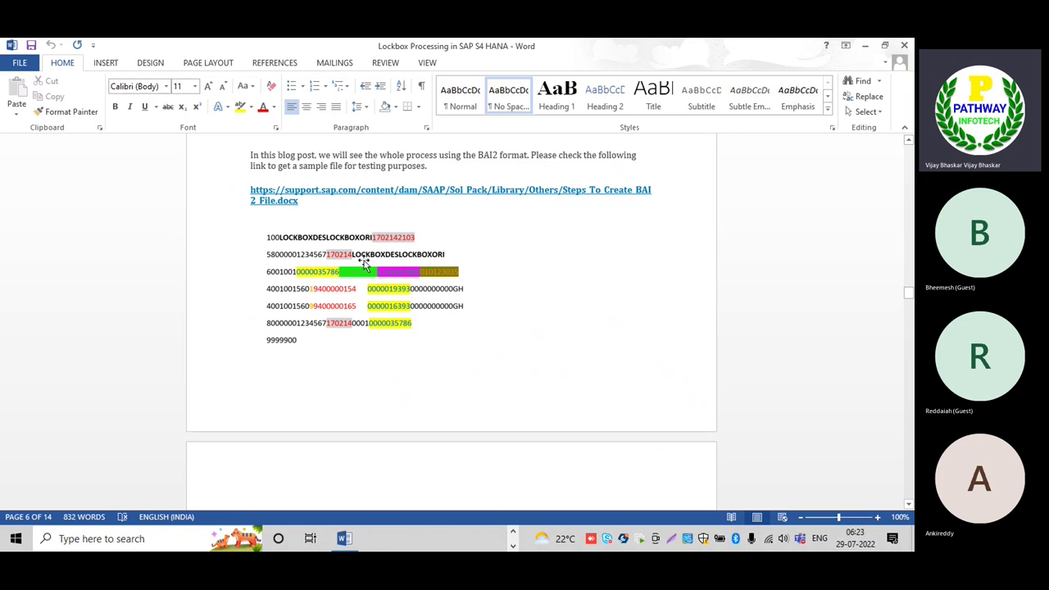
Step: Look through the lockbox processing steps and scenarios that follow the sample BAI2 file
scroll(378, 322, down, 10)
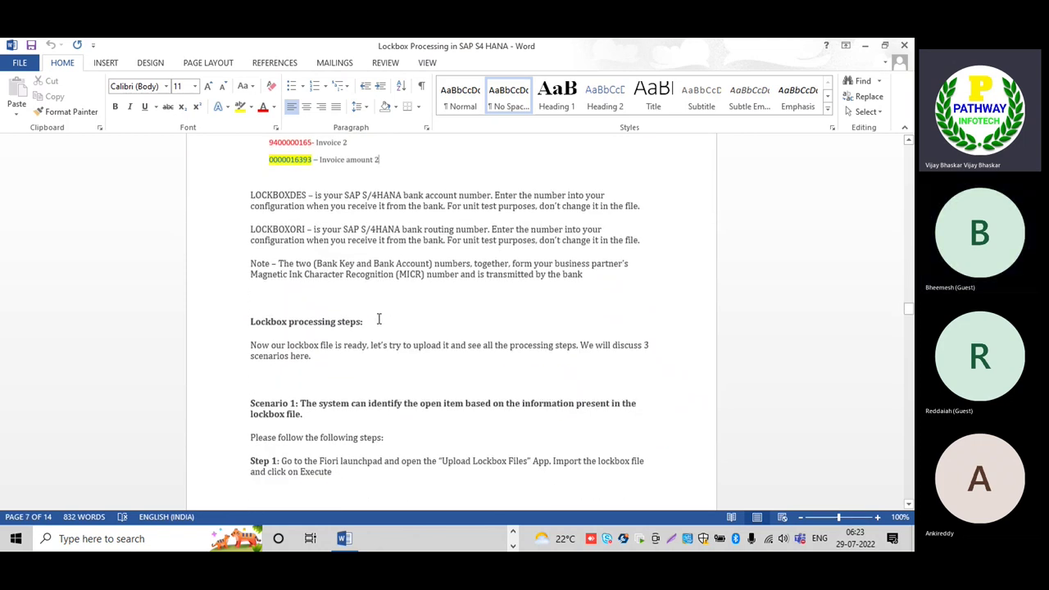
scroll(379, 368, down, 5)
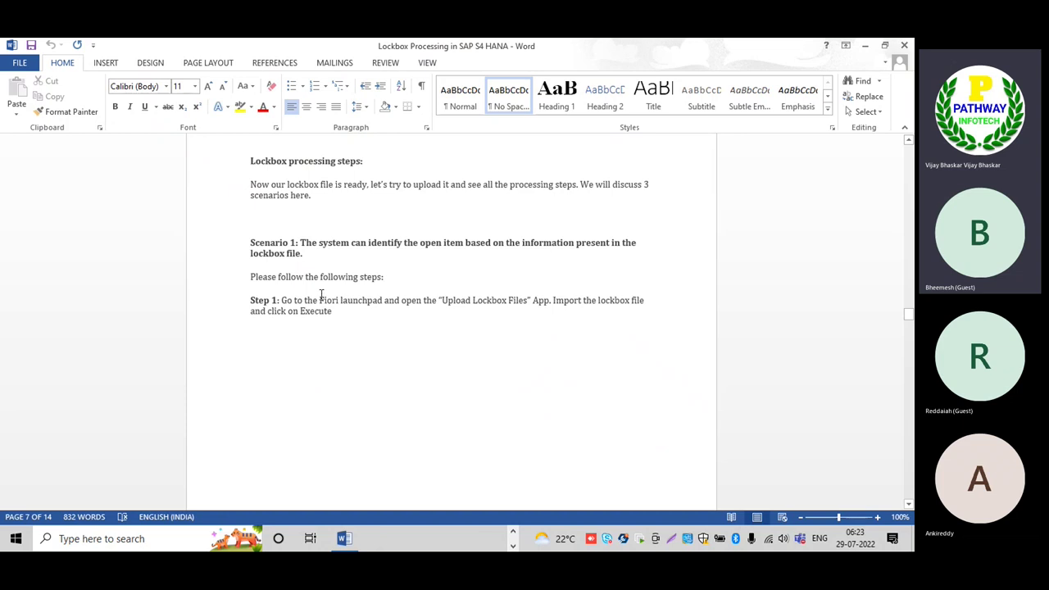
scroll(321, 295, down, 20)
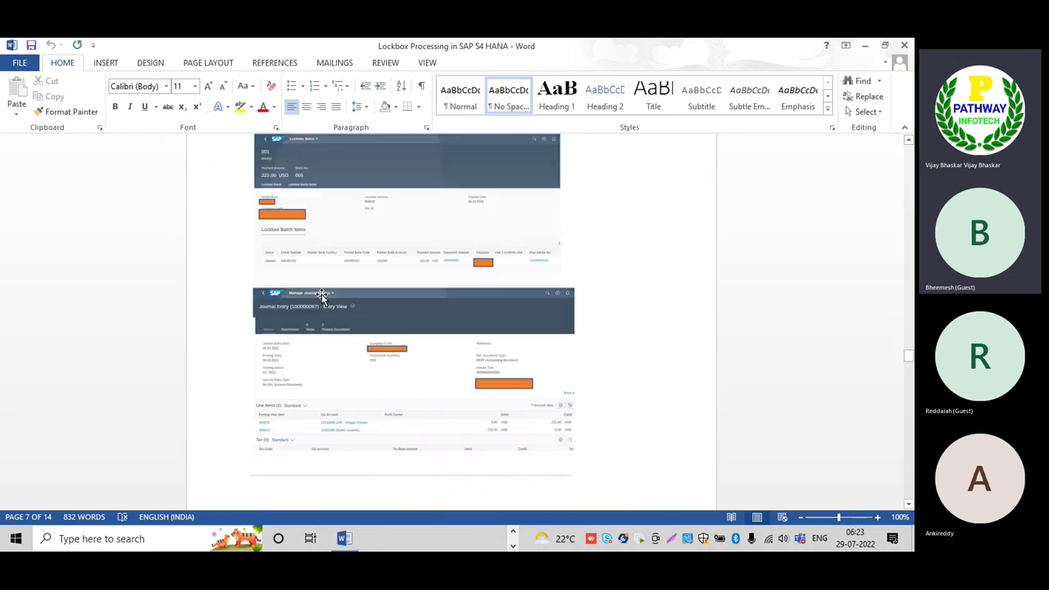
scroll(322, 297, down, 20)
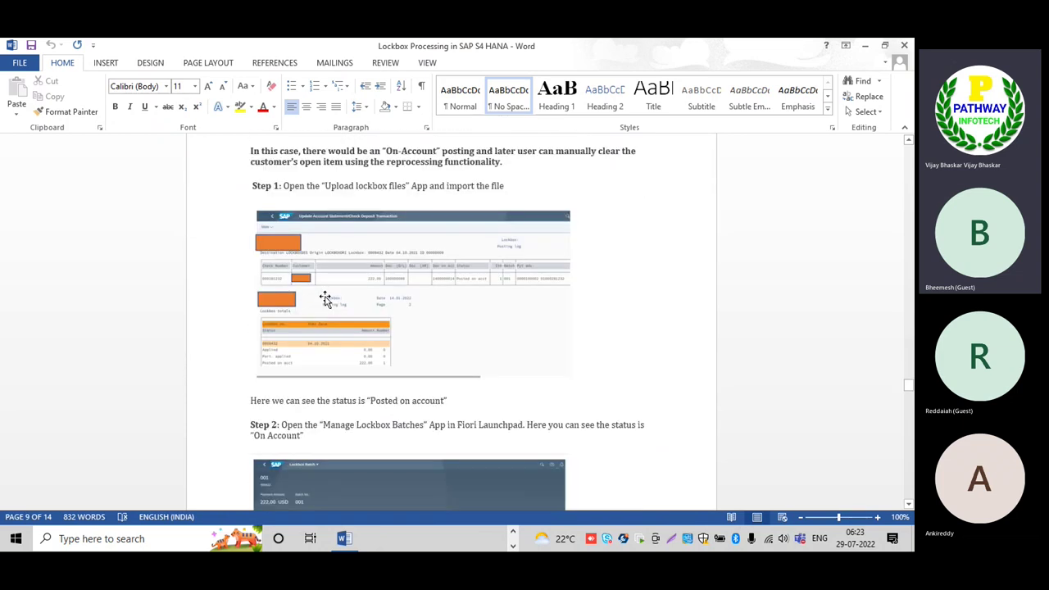
scroll(325, 299, down, 10)
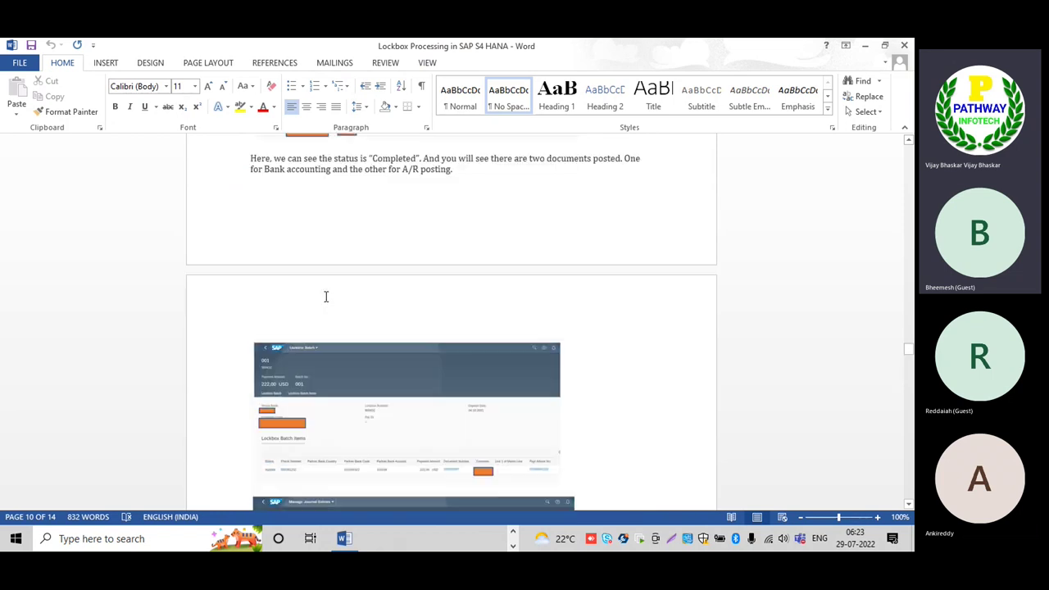
Step: Review the sample file's field explanations and the business process diagram, and close the Lockbox Processing document
scroll(325, 296, up, 20)
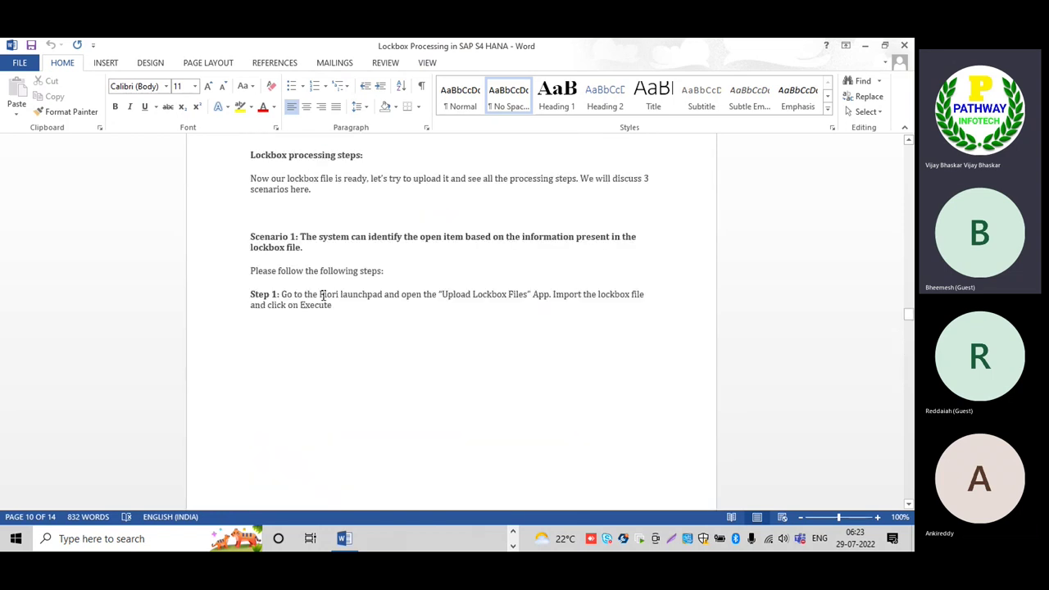
scroll(321, 297, up, 10)
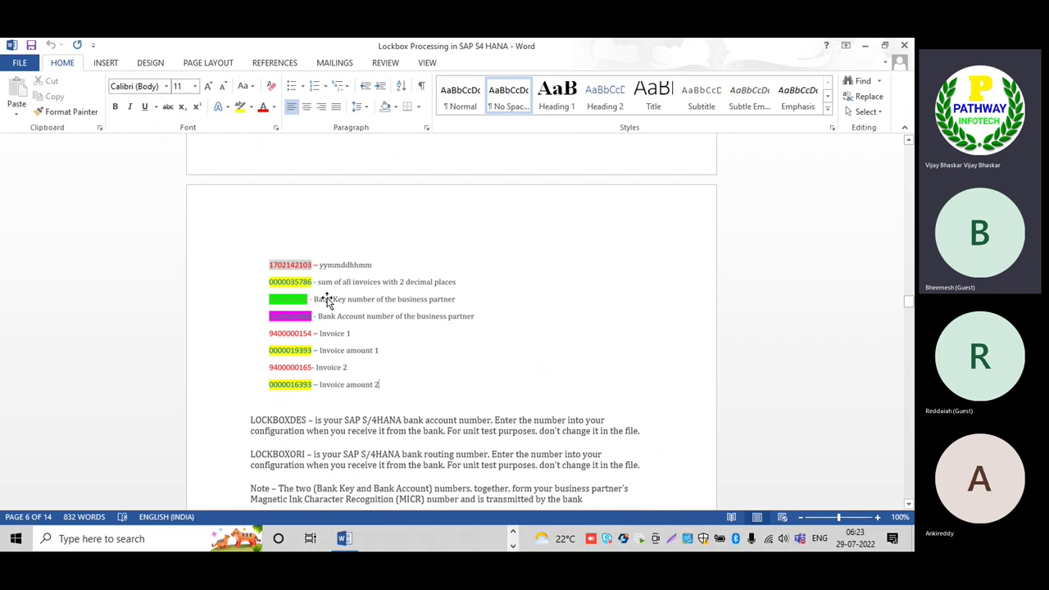
scroll(345, 331, up, 8)
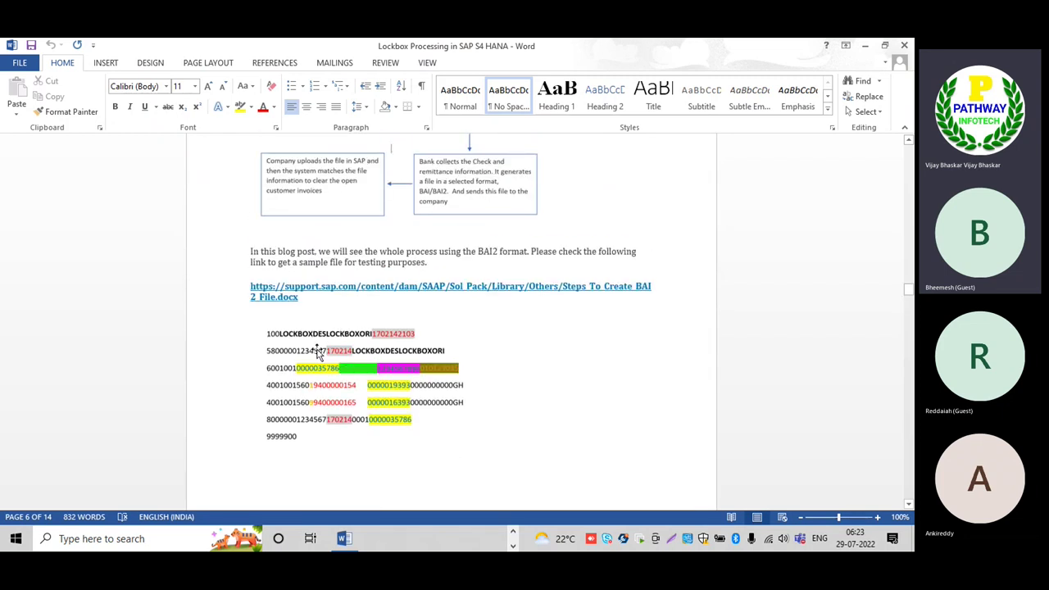
scroll(426, 339, up, 5)
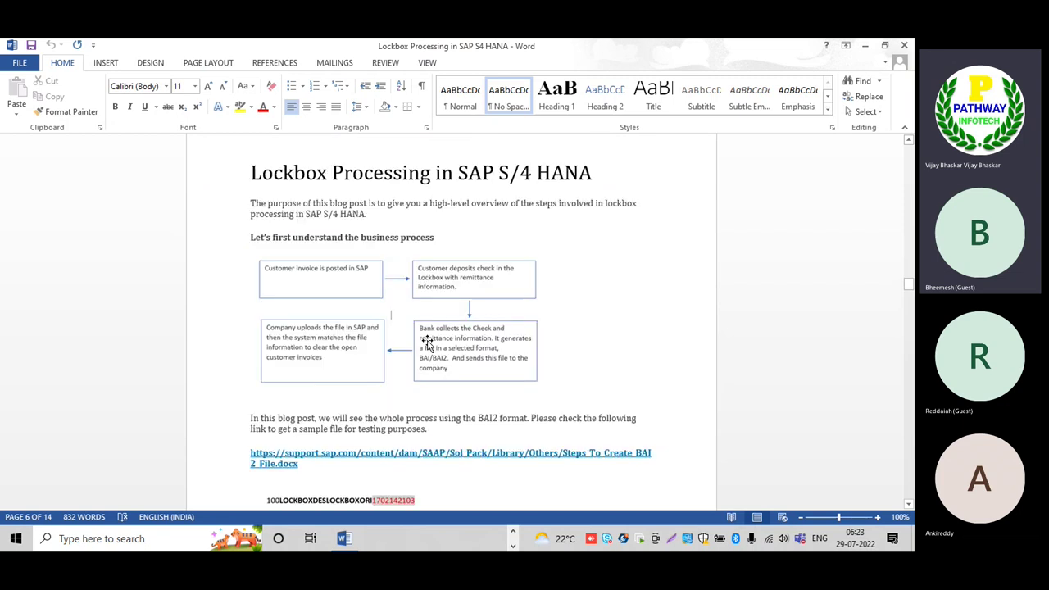
scroll(426, 337, down, 4)
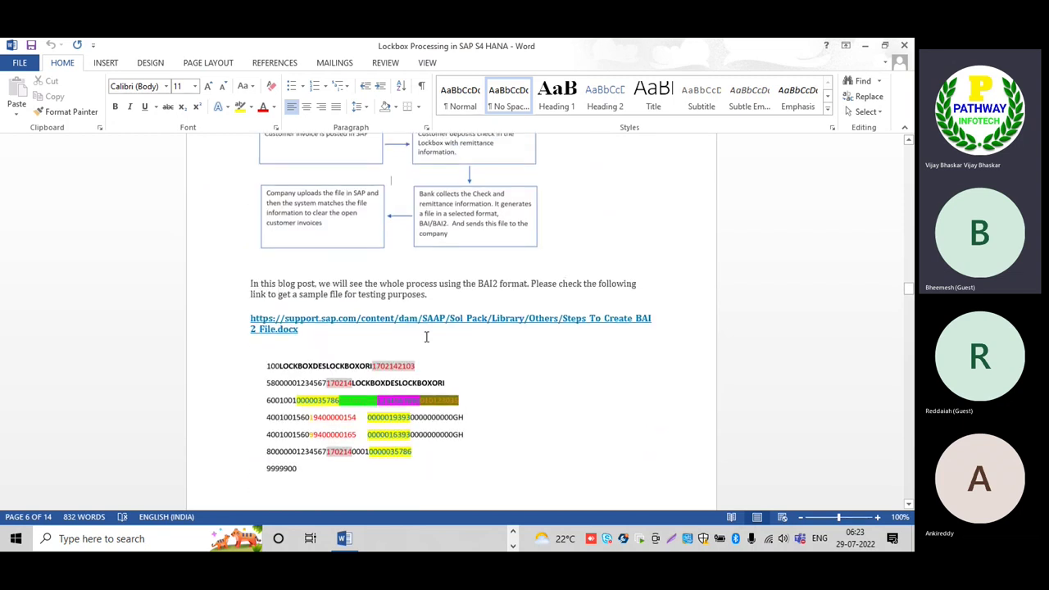
click(904, 45)
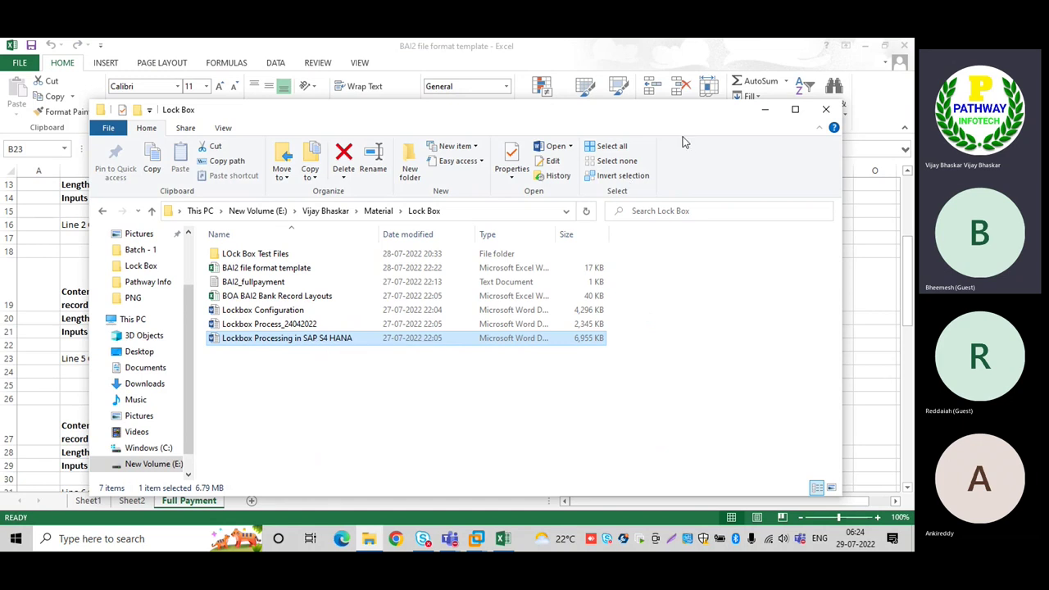
Step: Return to the BAI2 file format template in Excel and bring the Record No - 6 and Record No - 4 layouts into view
click(763, 112)
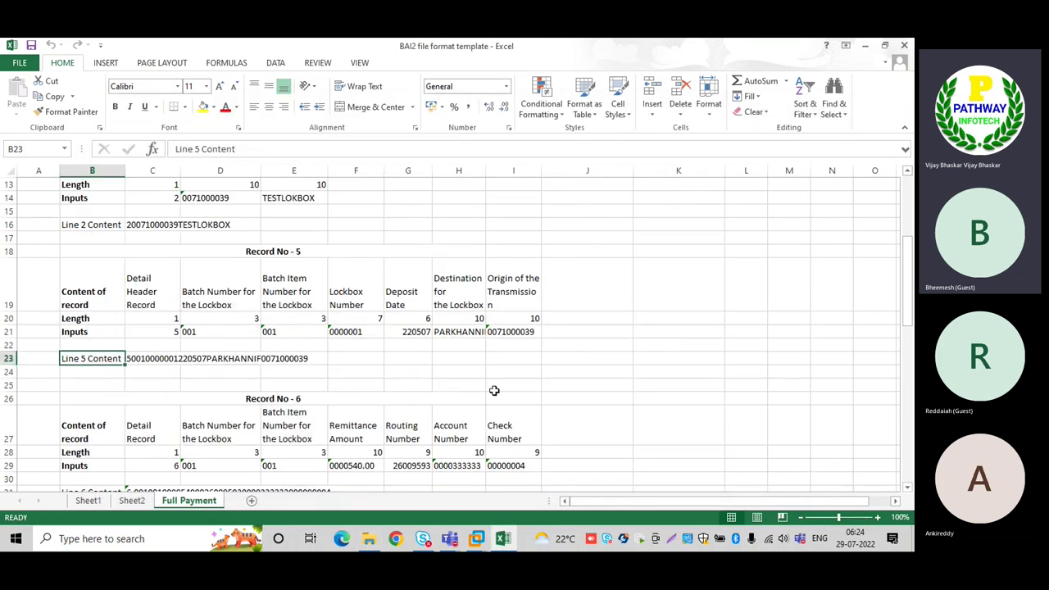
click(464, 383)
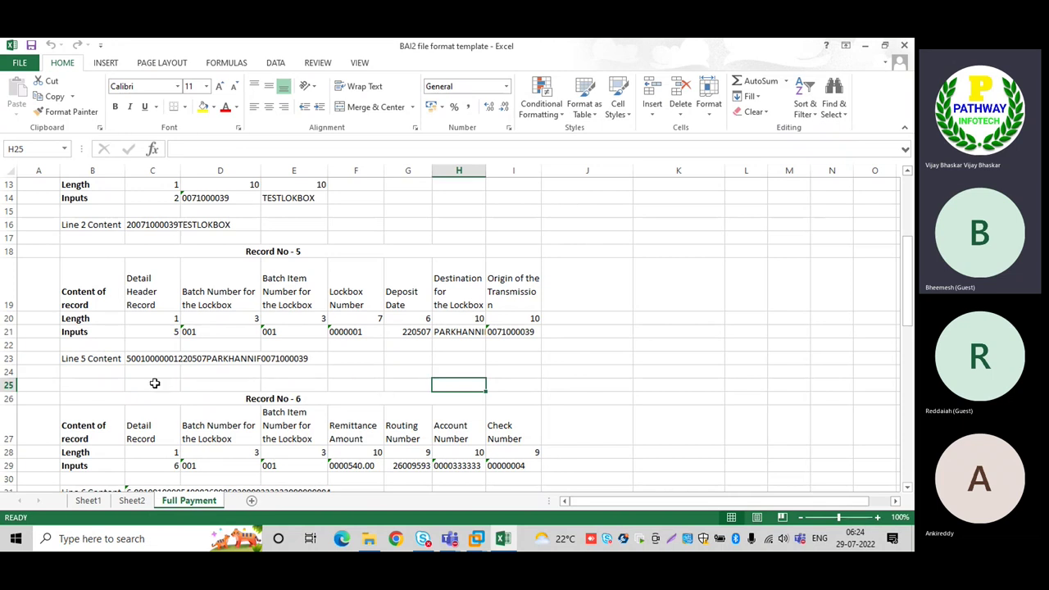
scroll(154, 383, down, 3)
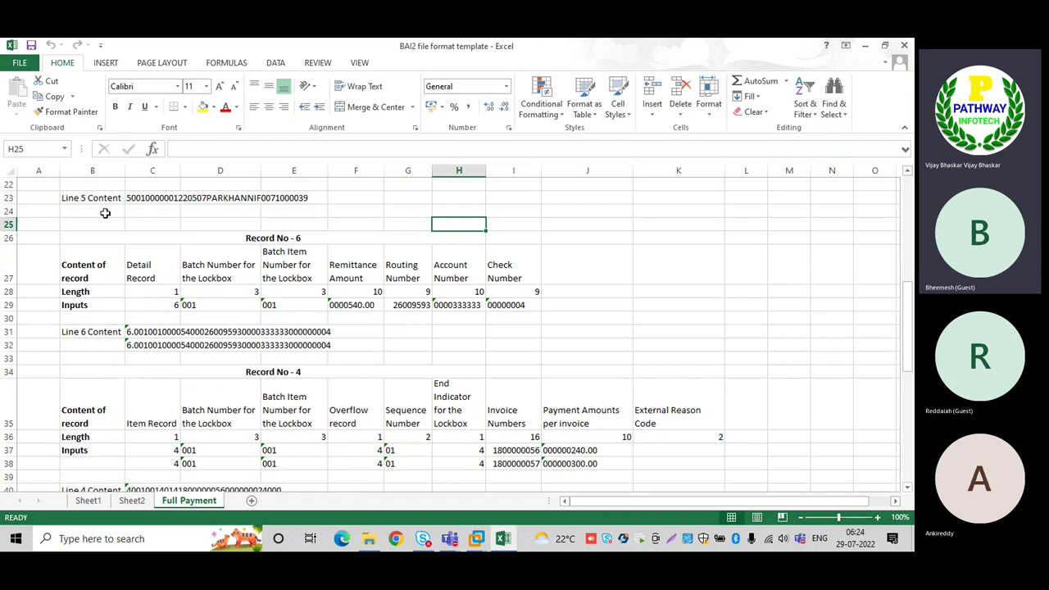
Step: Examine the Line 6 content and the Record No - 4 field lengths and inputs, including both payment amounts per invoice
click(97, 332)
scroll(122, 385, down, 2)
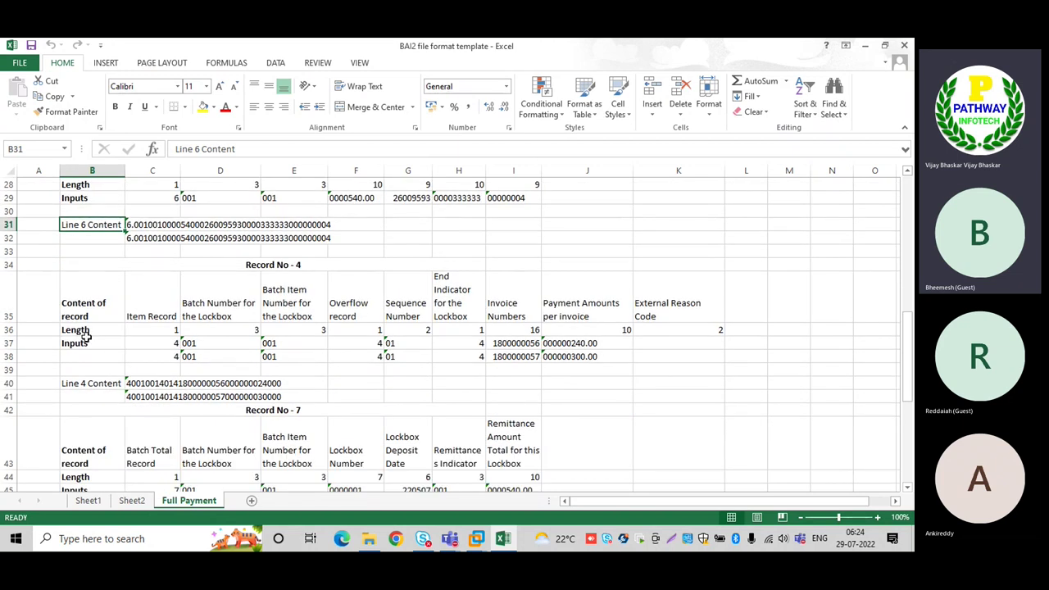
click(83, 330)
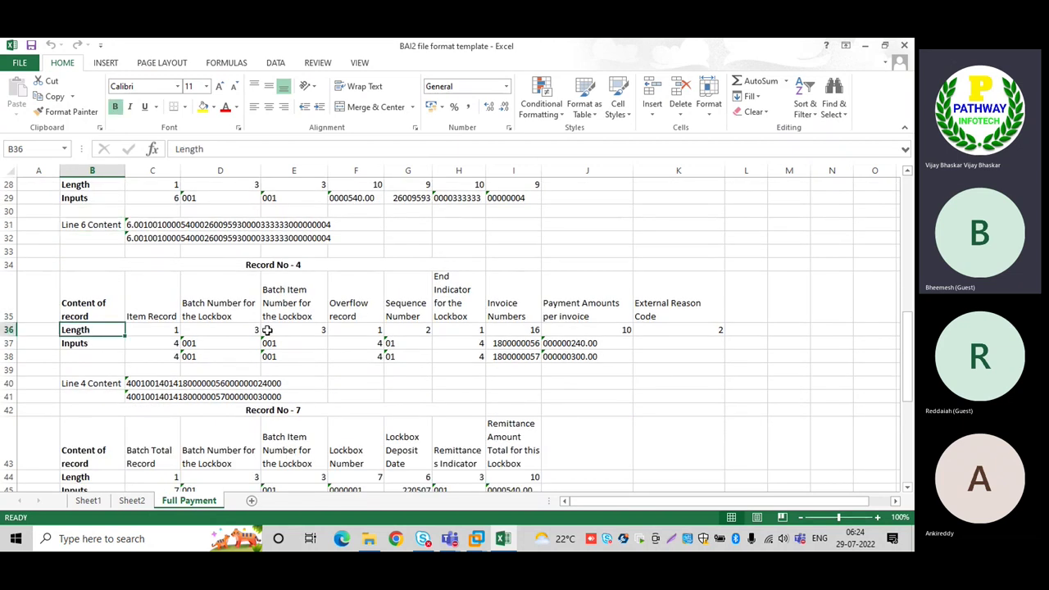
click(154, 342)
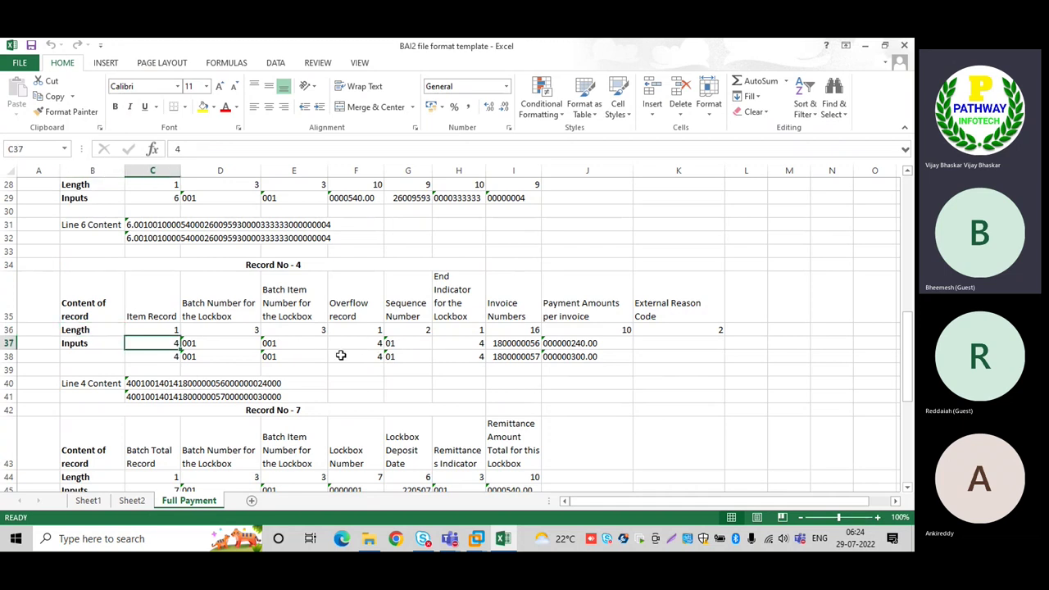
drag(601, 330, 601, 356)
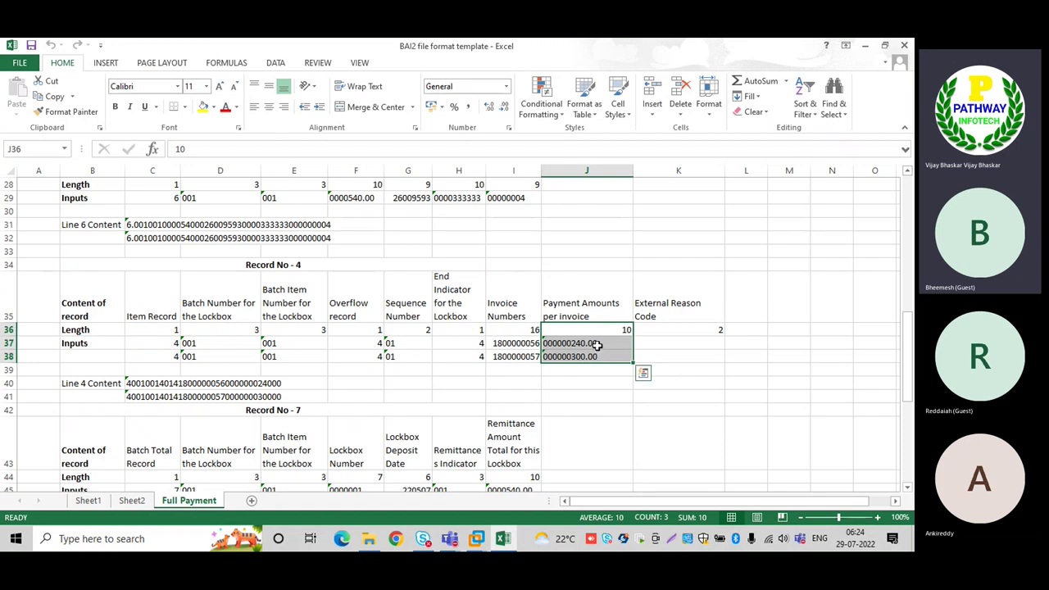
click(597, 344)
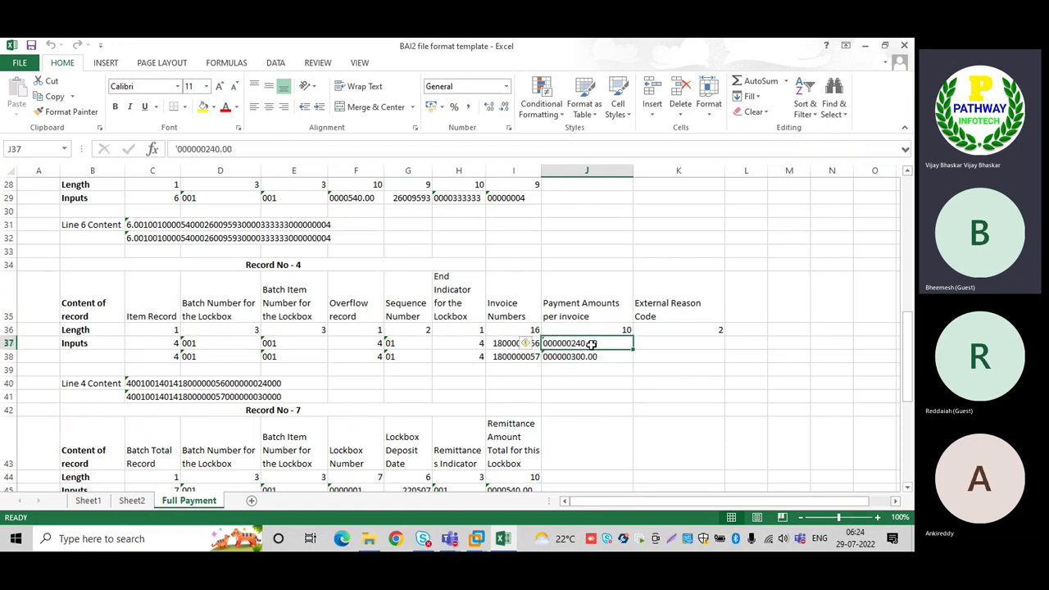
drag(592, 344, 594, 355)
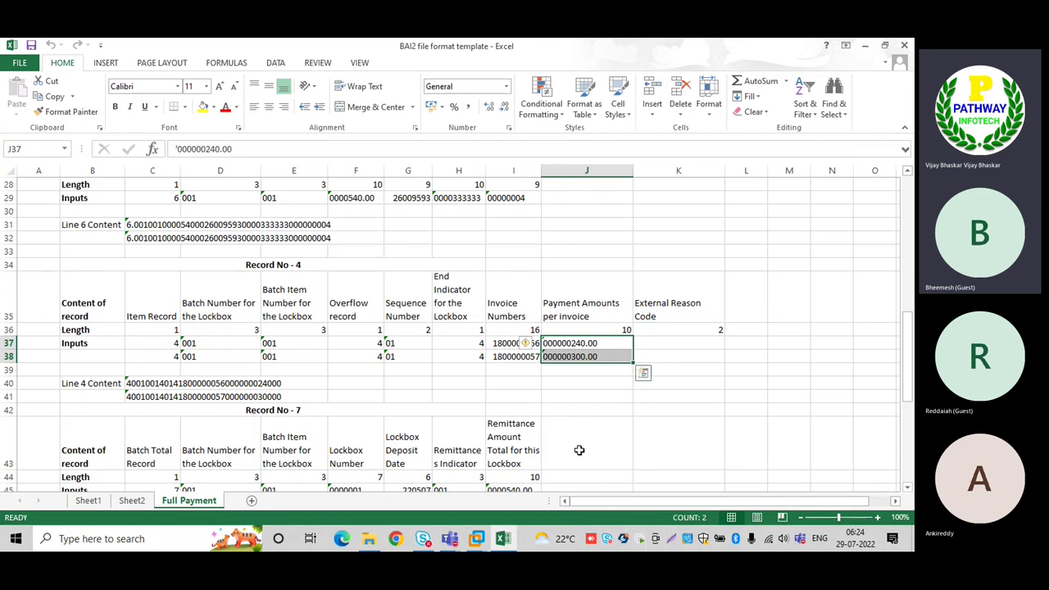
Step: Compare Record No - 6's remittance amount and check number with the two payment amounts per invoice in Record No - 4
click(349, 200)
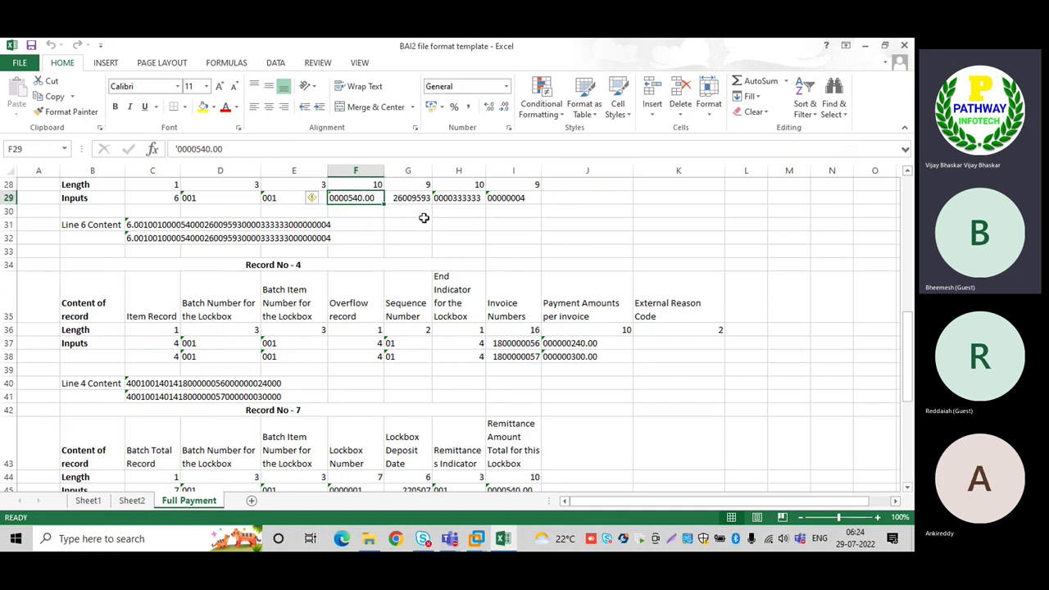
scroll(424, 217, up, 1)
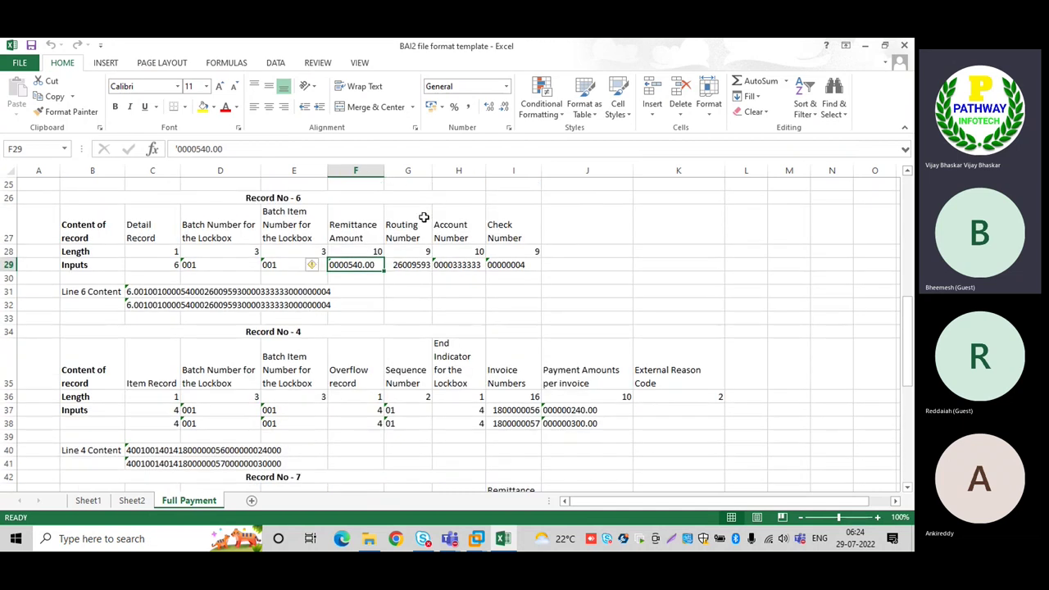
scroll(260, 250, up, 1)
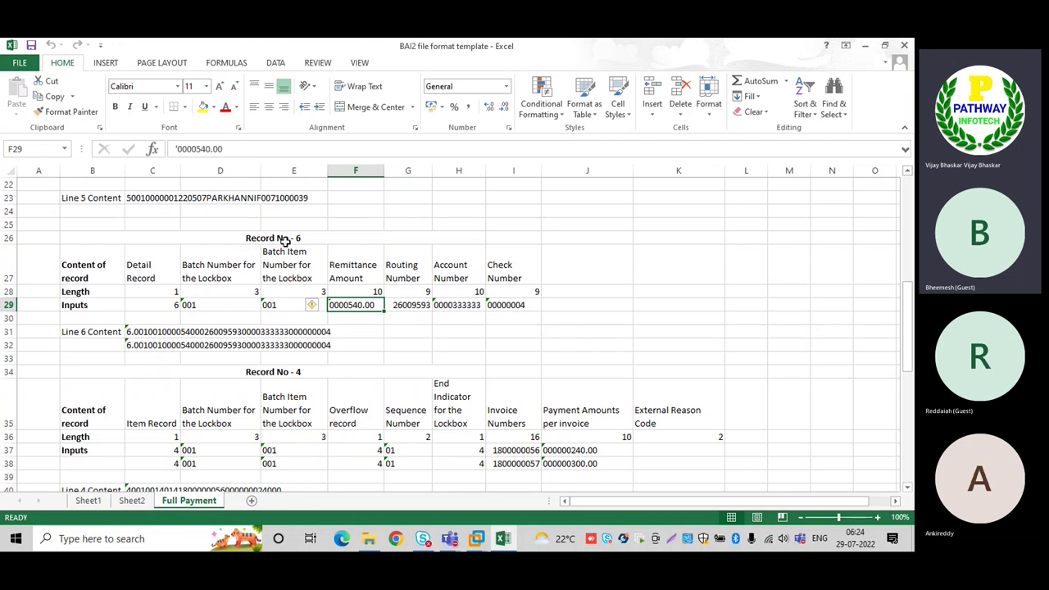
click(285, 241)
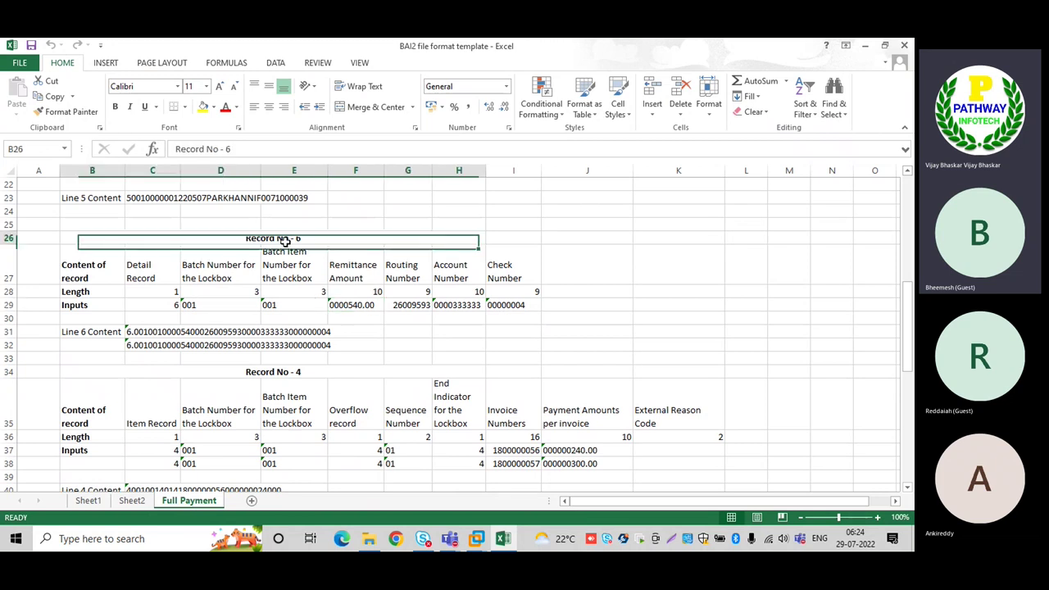
click(520, 305)
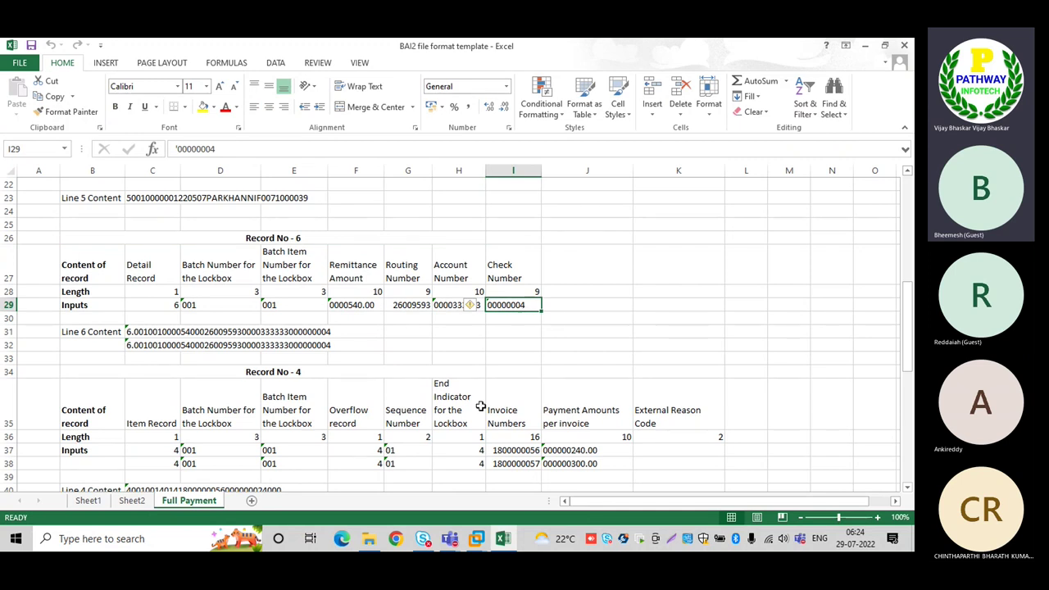
click(364, 305)
drag(584, 445, 583, 464)
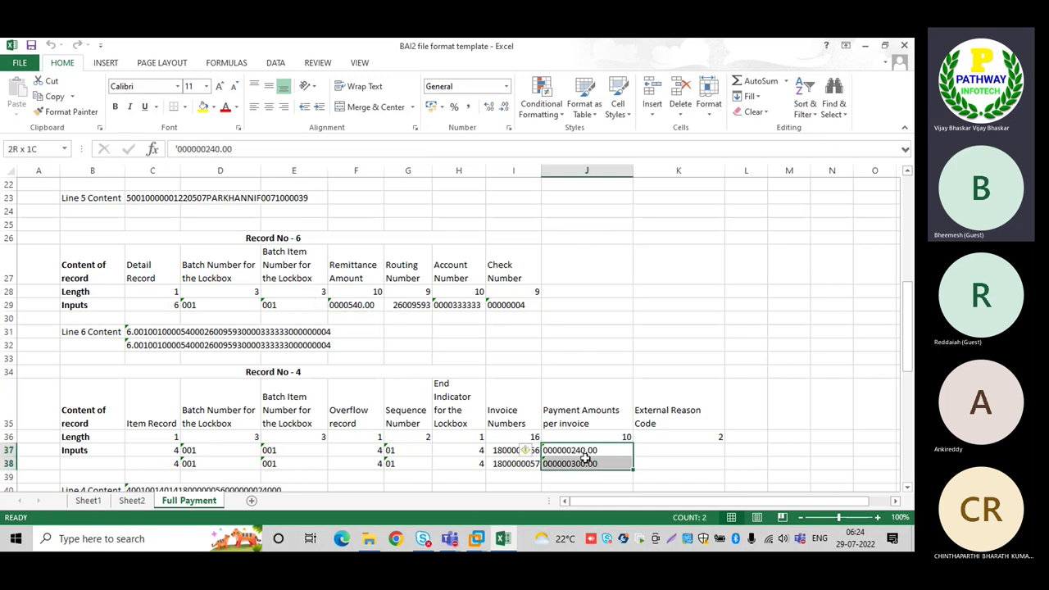
Step: Switch to the Teams meeting, admit the participant waiting in the lobby, and return to the BAI2 file format template in Excel
click(449, 538)
click(444, 488)
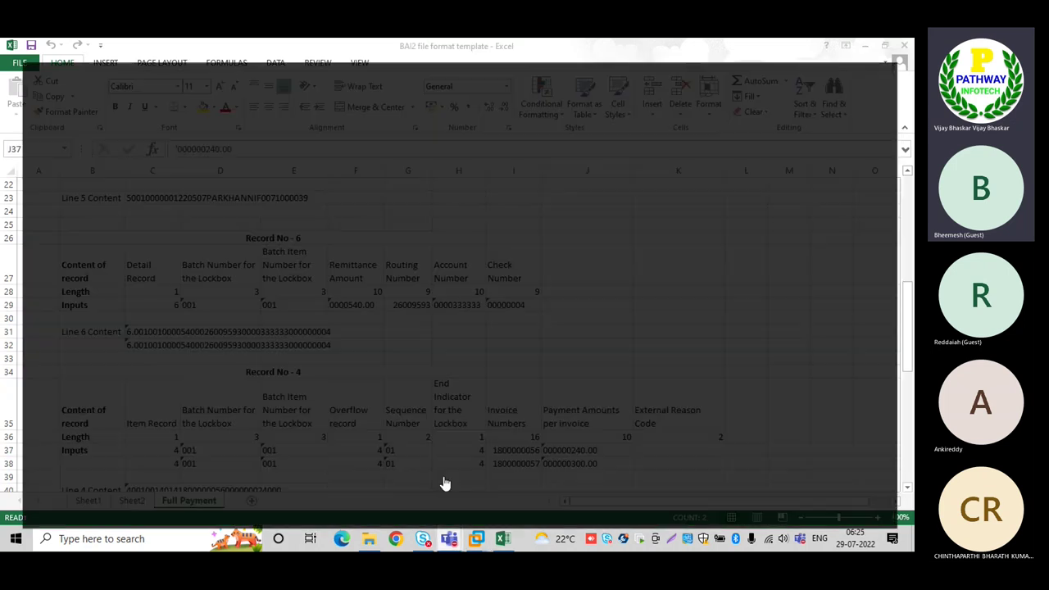
click(527, 371)
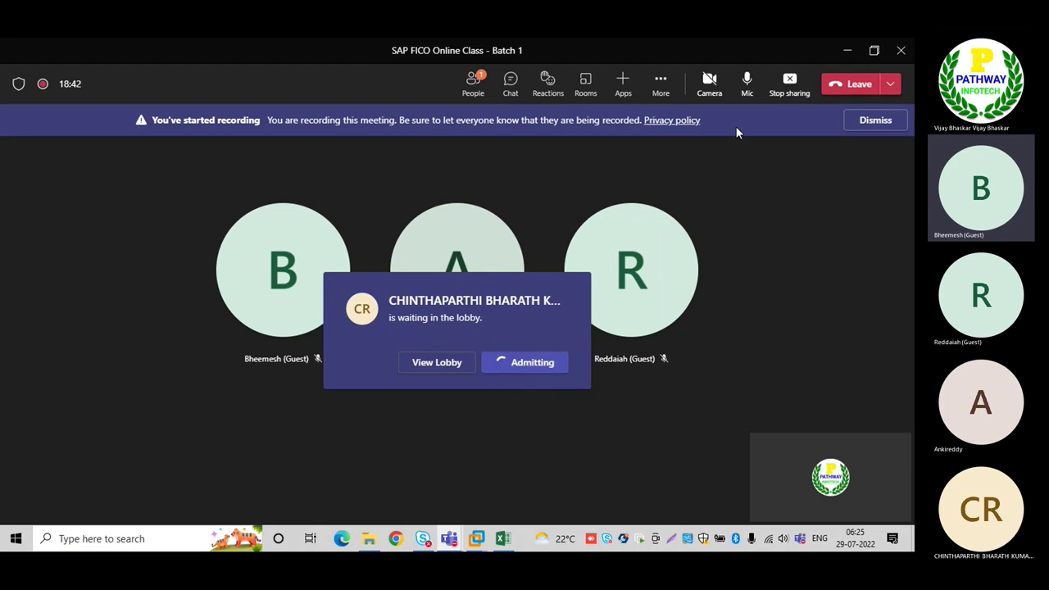
click(847, 50)
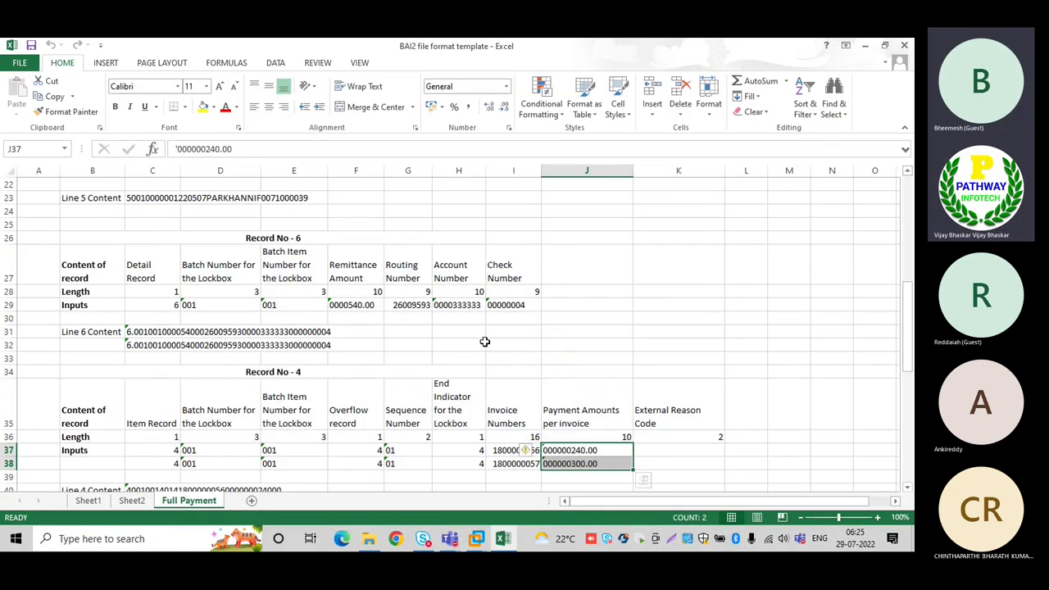
Step: Recheck the Record No - 6 remittance amount against the combined invoice payment amounts in Record No - 4
click(375, 337)
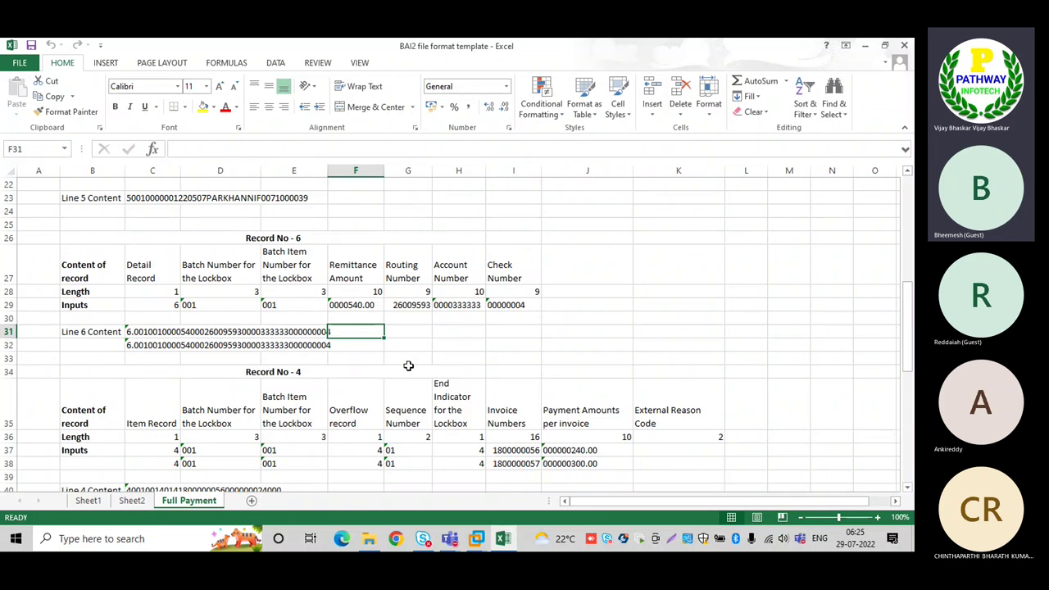
click(358, 305)
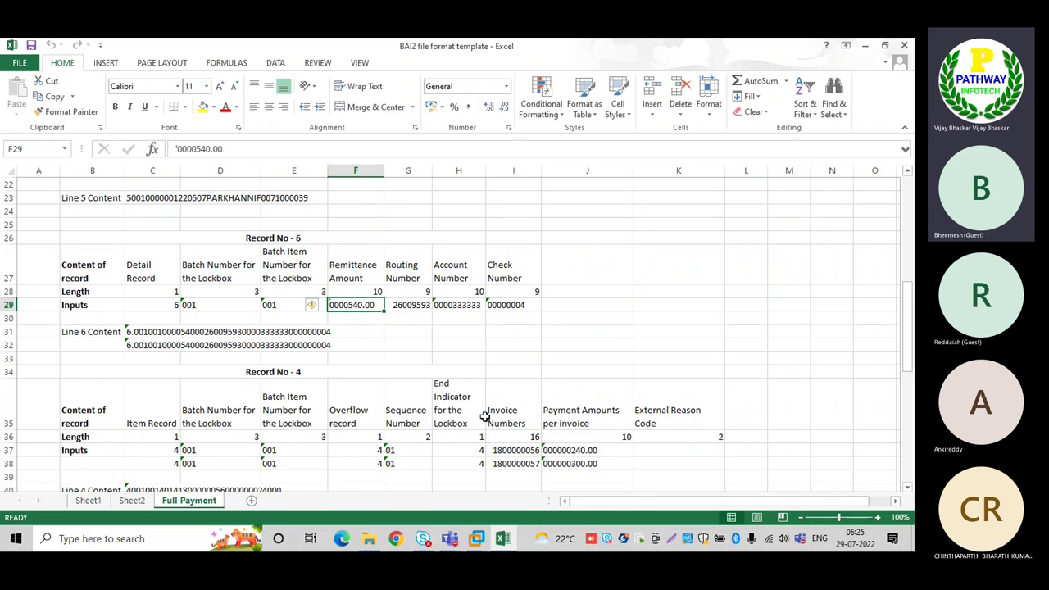
drag(573, 450, 574, 463)
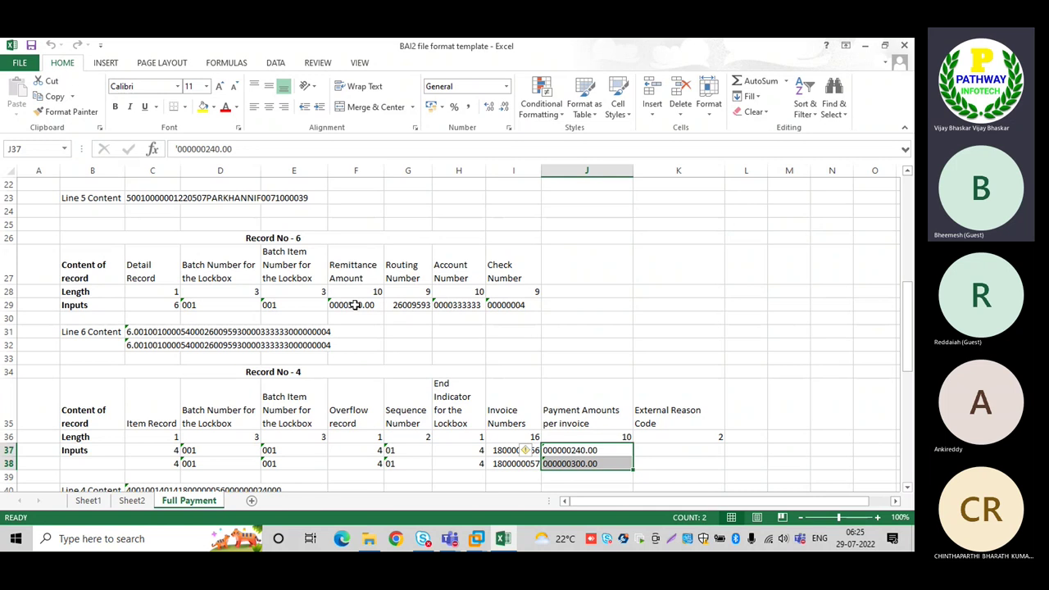
click(354, 304)
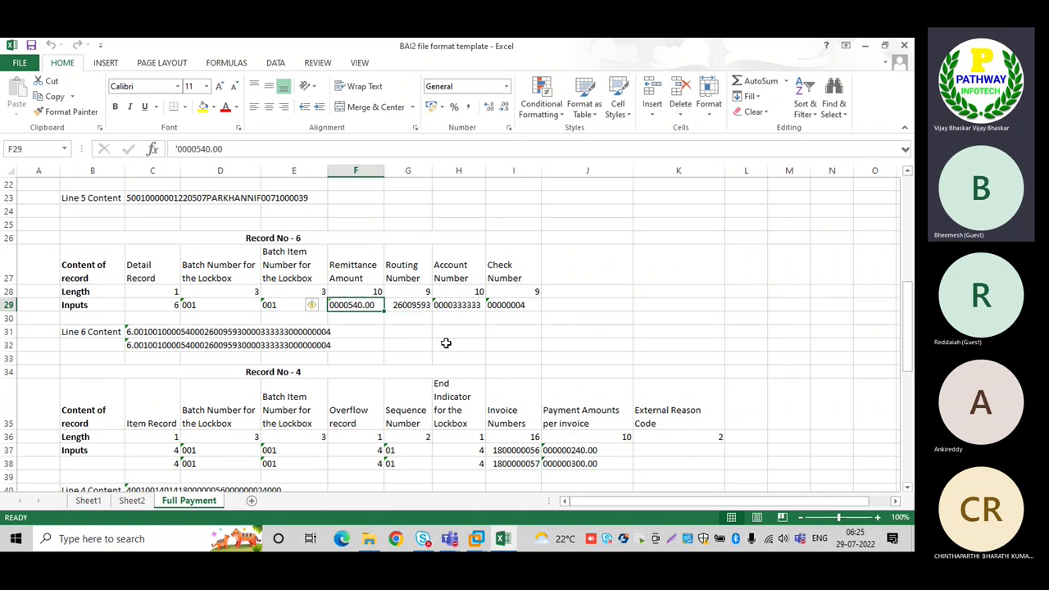
scroll(446, 342, down, 1)
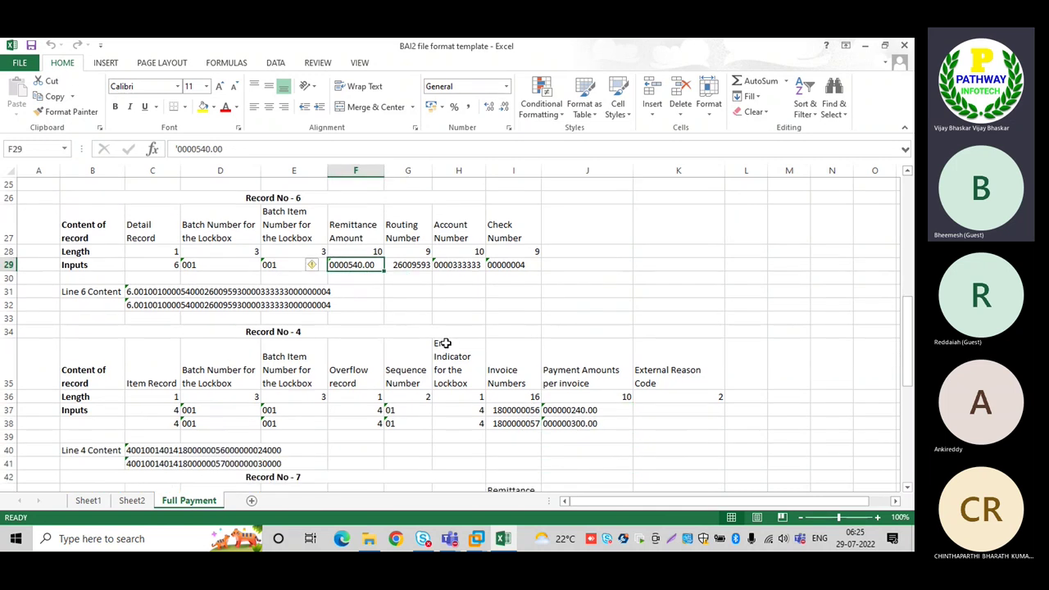
drag(575, 408, 576, 422)
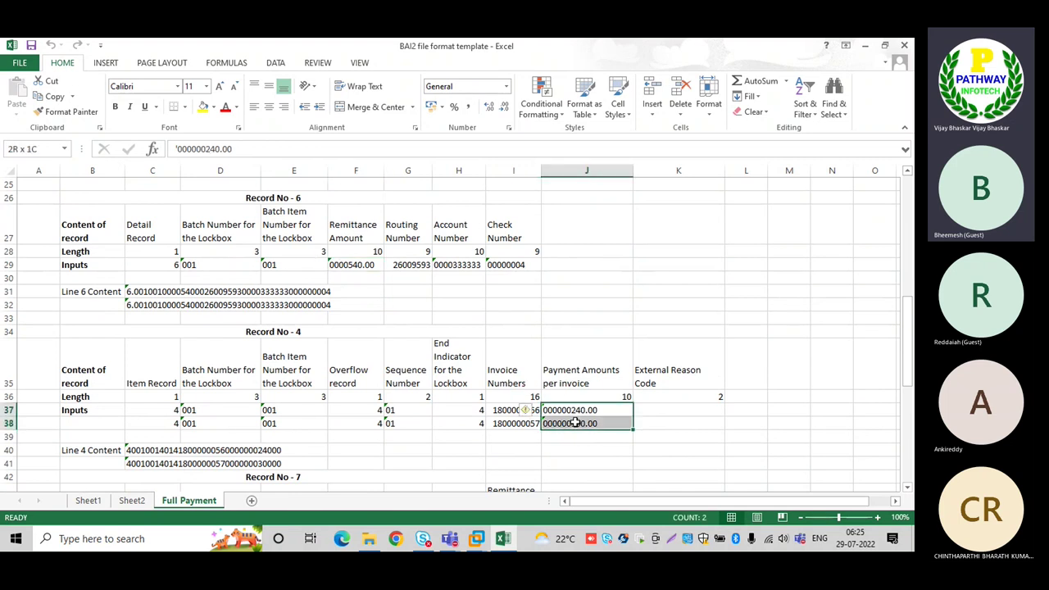
click(352, 264)
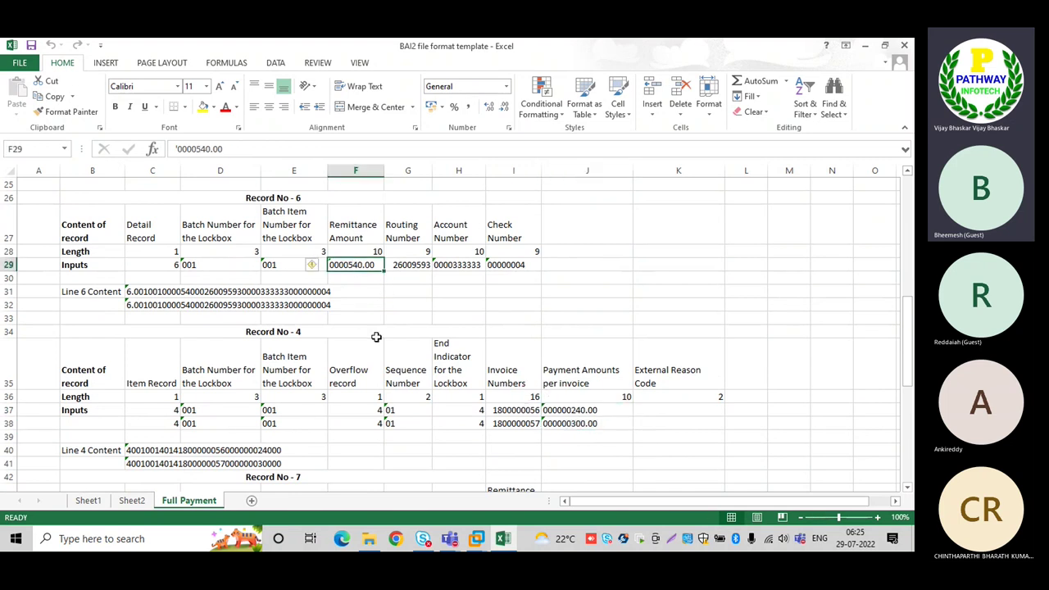
Step: Review the Length row, invoice numbers and matching payment amounts in the Record No - 4 layout
scroll(378, 343, down, 2)
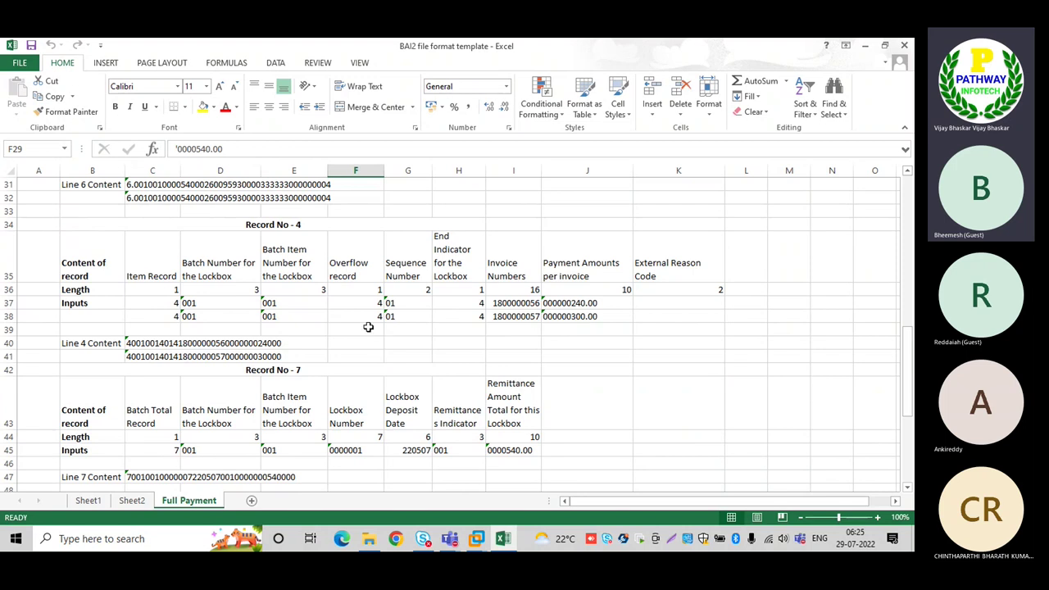
click(85, 291)
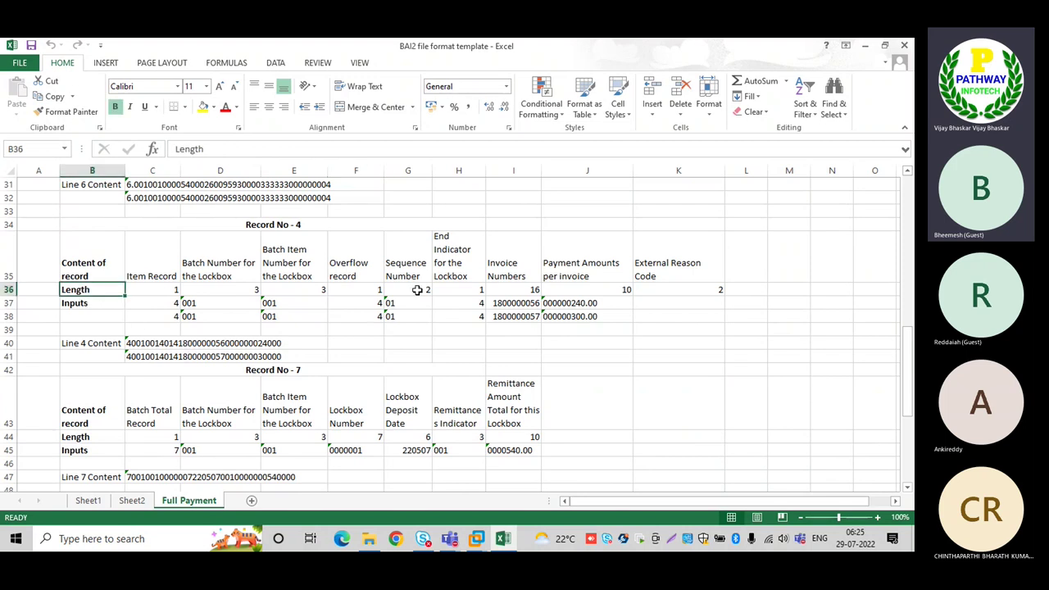
click(500, 272)
click(505, 303)
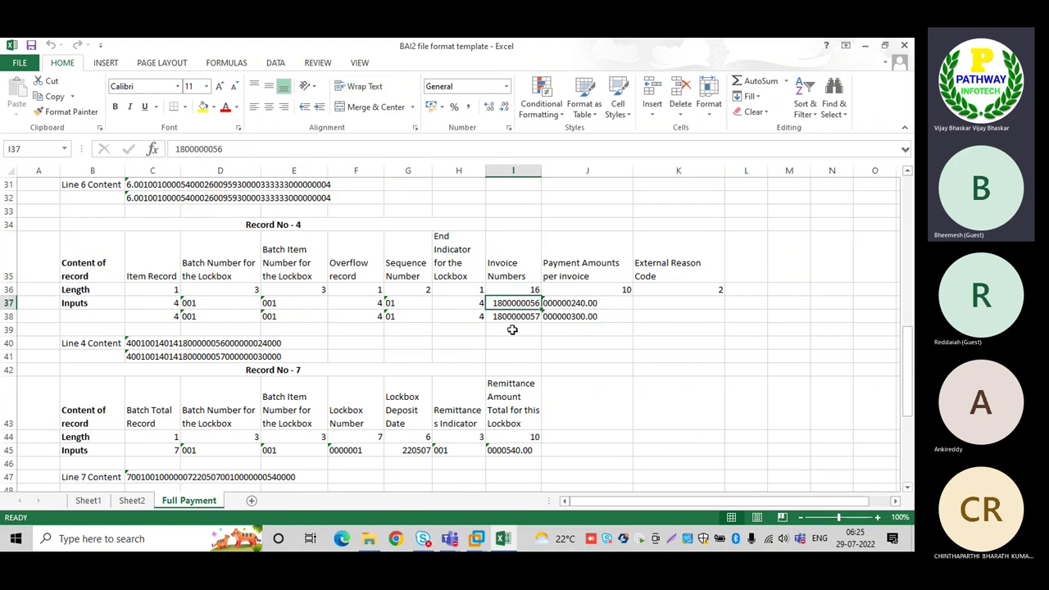
drag(567, 304, 572, 315)
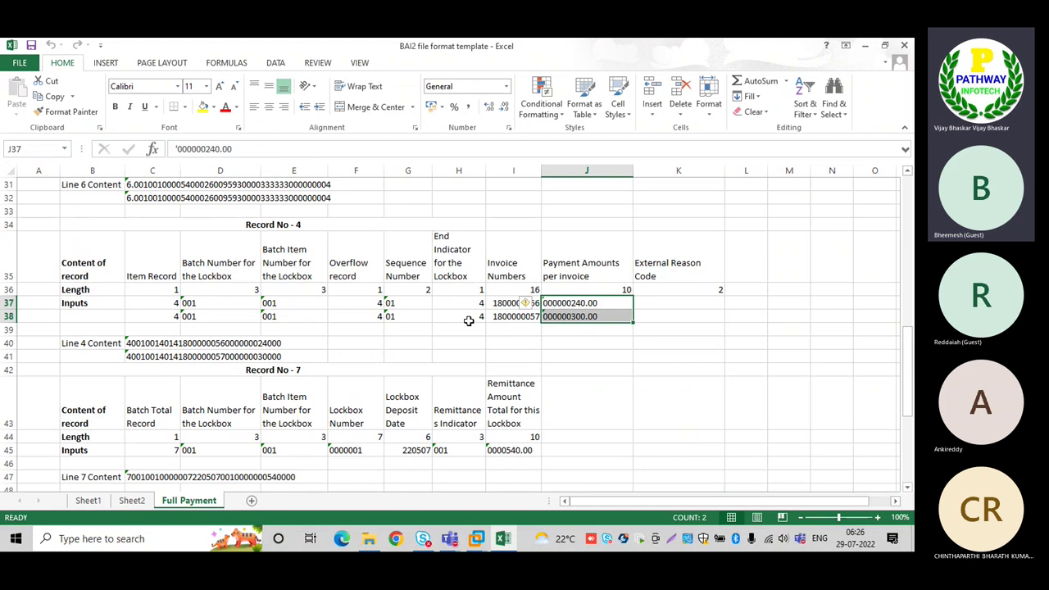
Step: Examine the remittance amount totals in Record No - 7 and Record No - 8, along with Record No - 8's TM and MTD amounts
scroll(468, 320, down, 3)
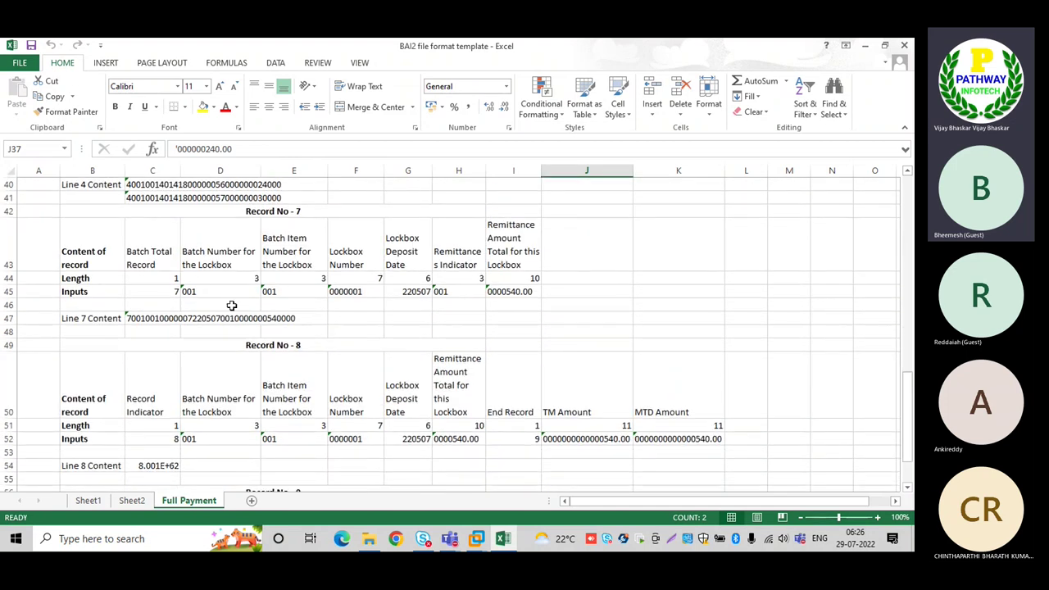
click(510, 235)
click(512, 288)
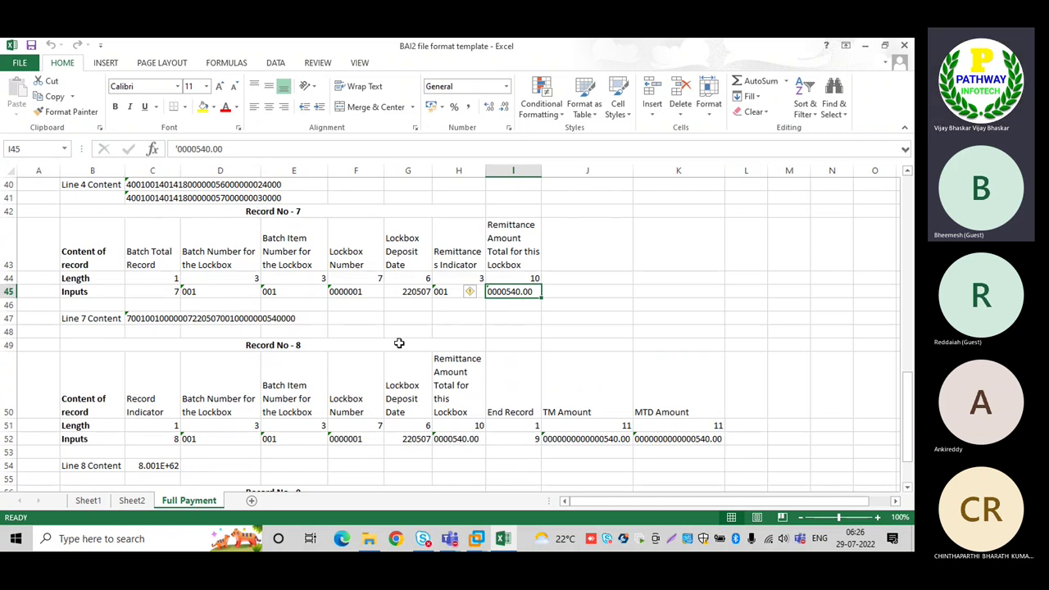
click(455, 441)
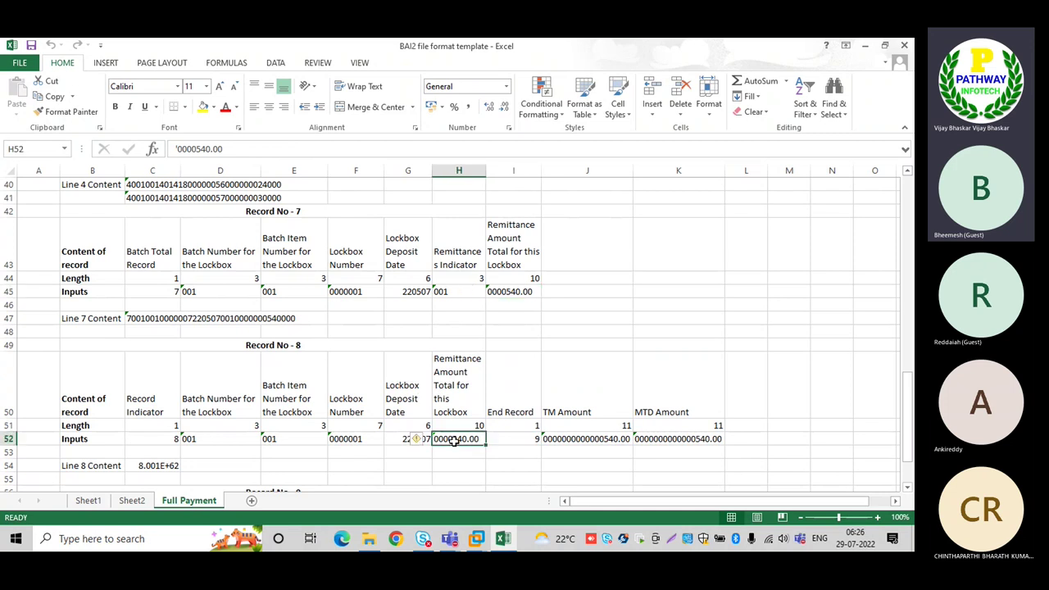
ctrl+click(579, 438)
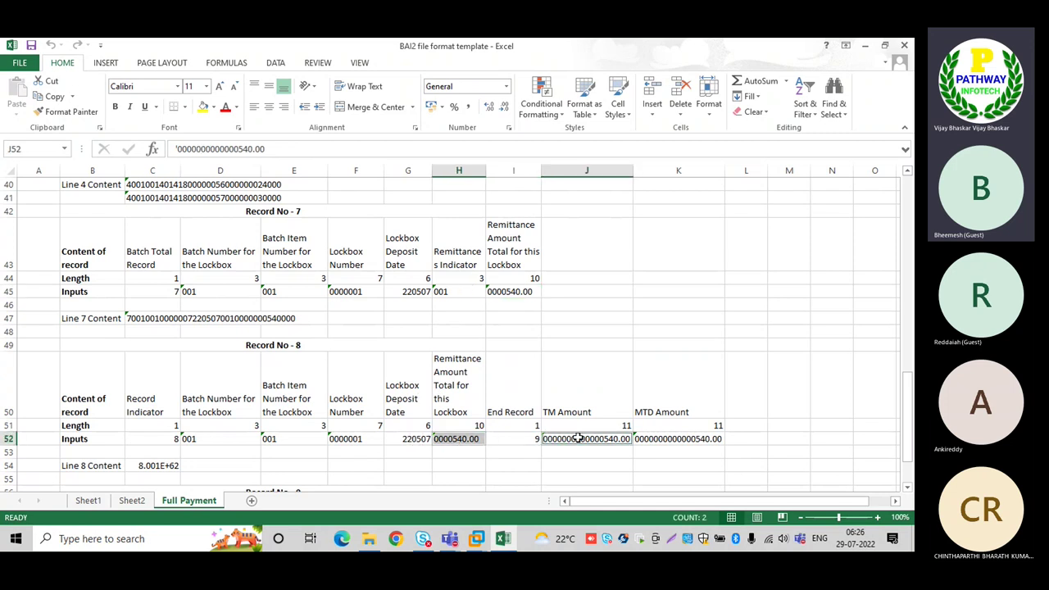
ctrl+click(673, 439)
Step: Check the Line 8 content and the Record No - 9 layout, and return to Record No - 1 at the start of the sheet
scroll(354, 388, down, 3)
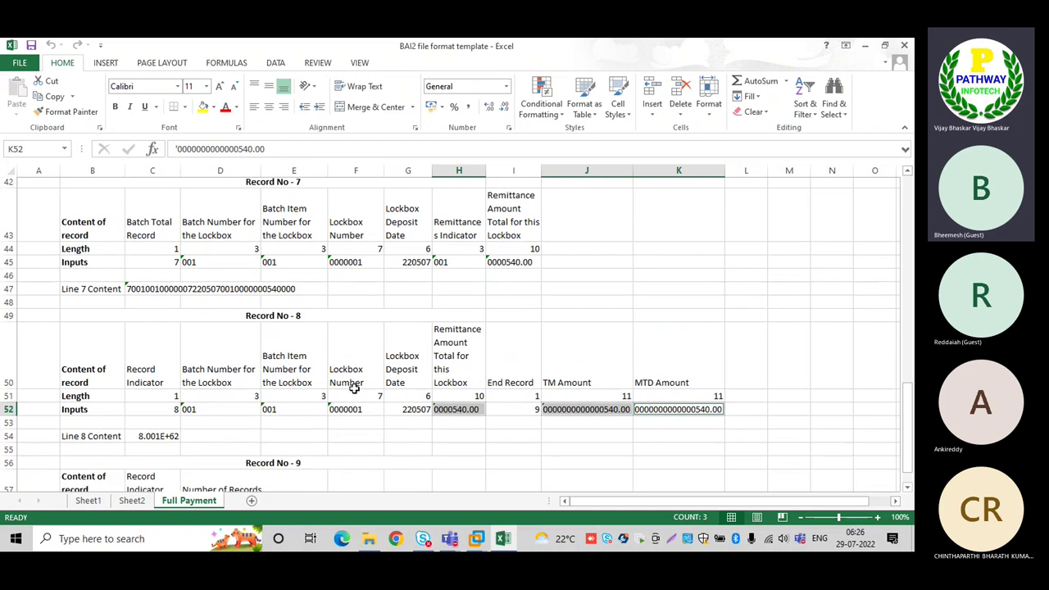
click(157, 345)
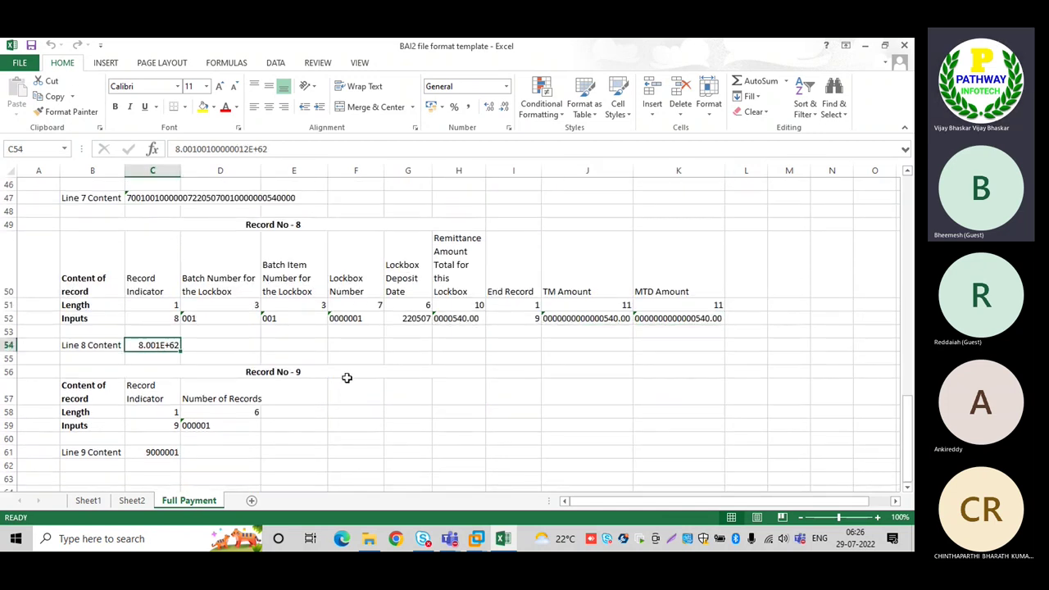
click(266, 373)
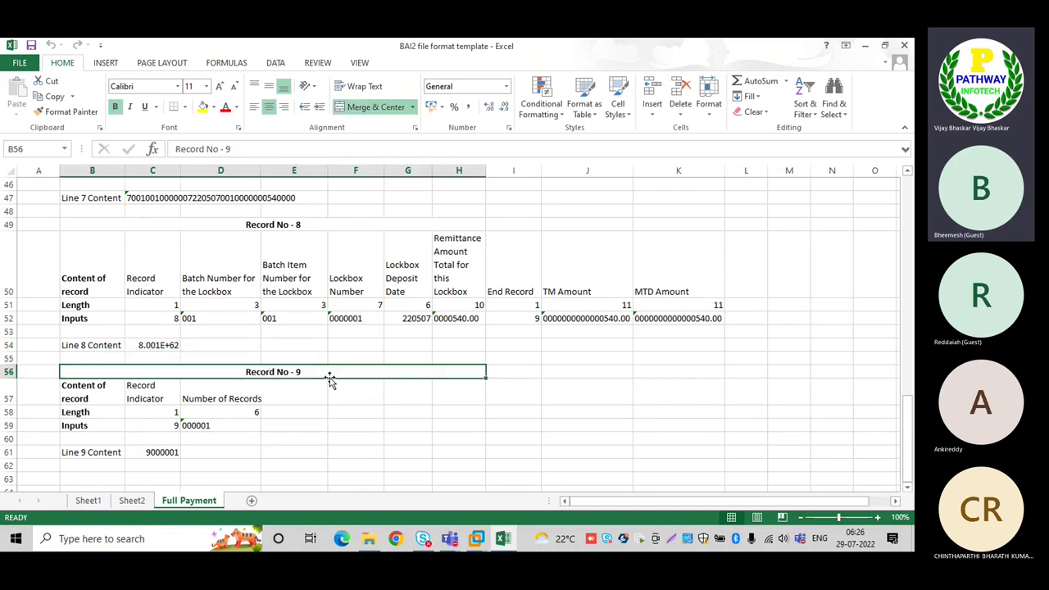
scroll(329, 378, up, 15)
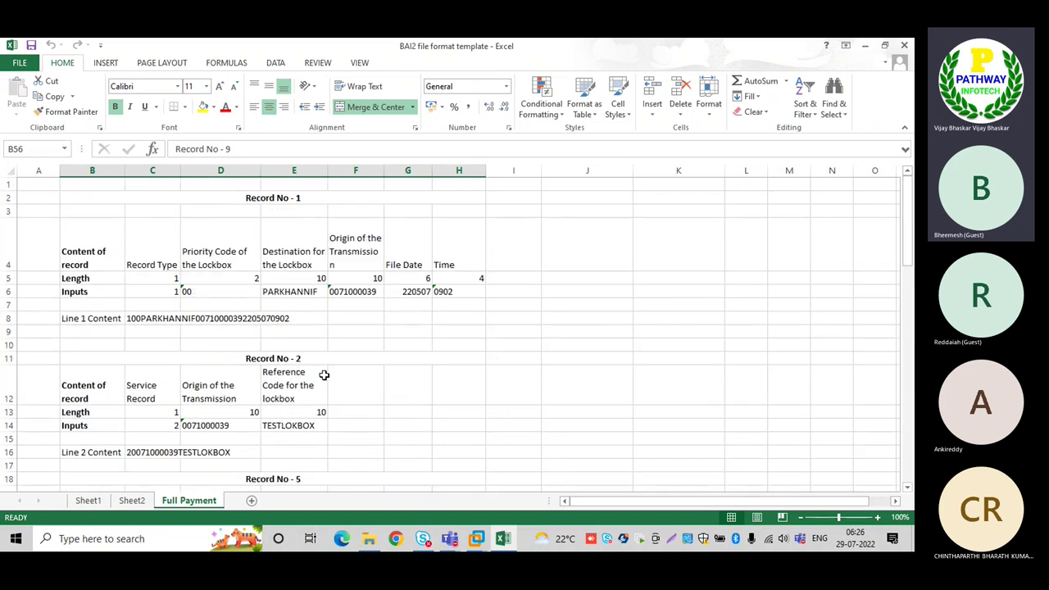
mouse_move(481, 533)
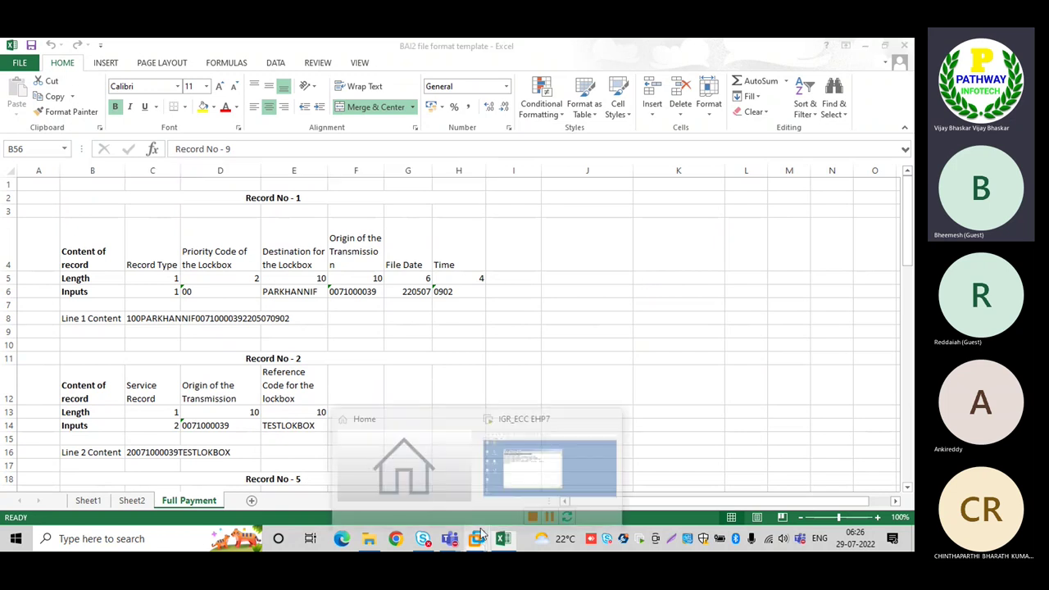
Step: Switch to the IGR_ECC EHP7 virtual machine, look over the BAI2_fullpayment text file and minimize it
click(537, 468)
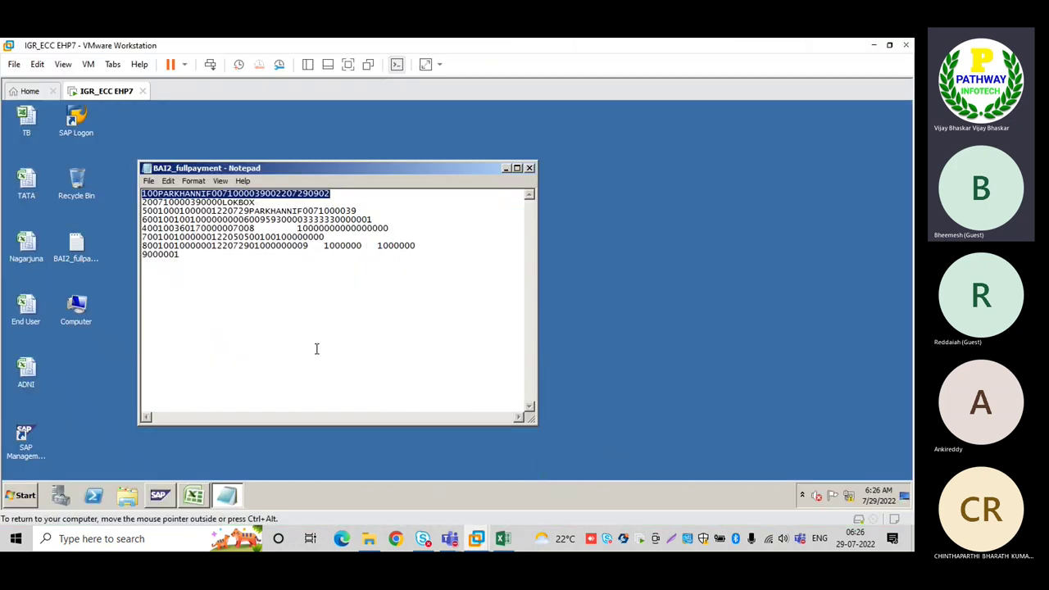
click(302, 281)
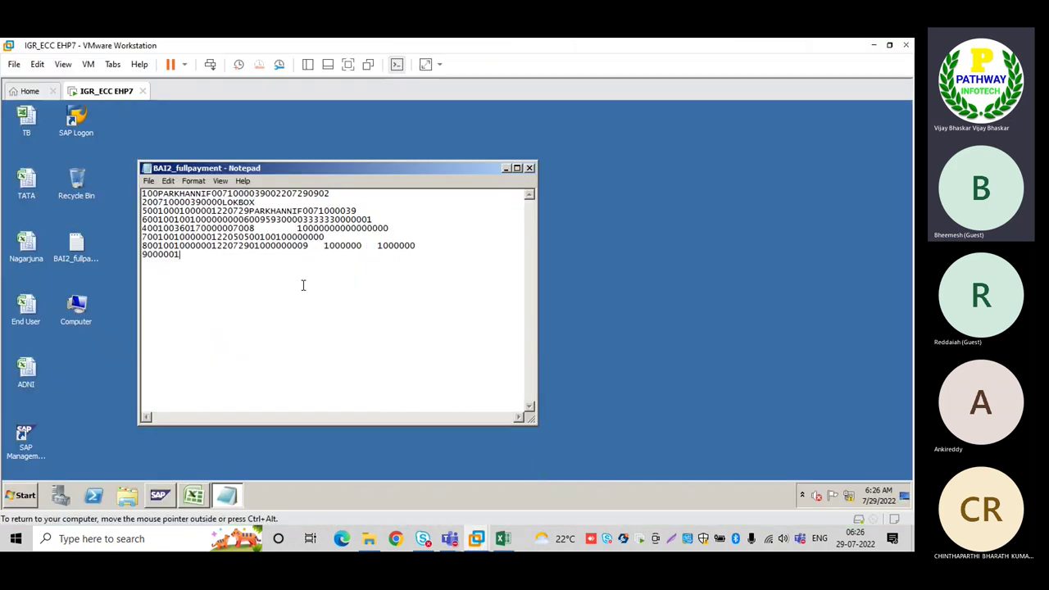
click(506, 168)
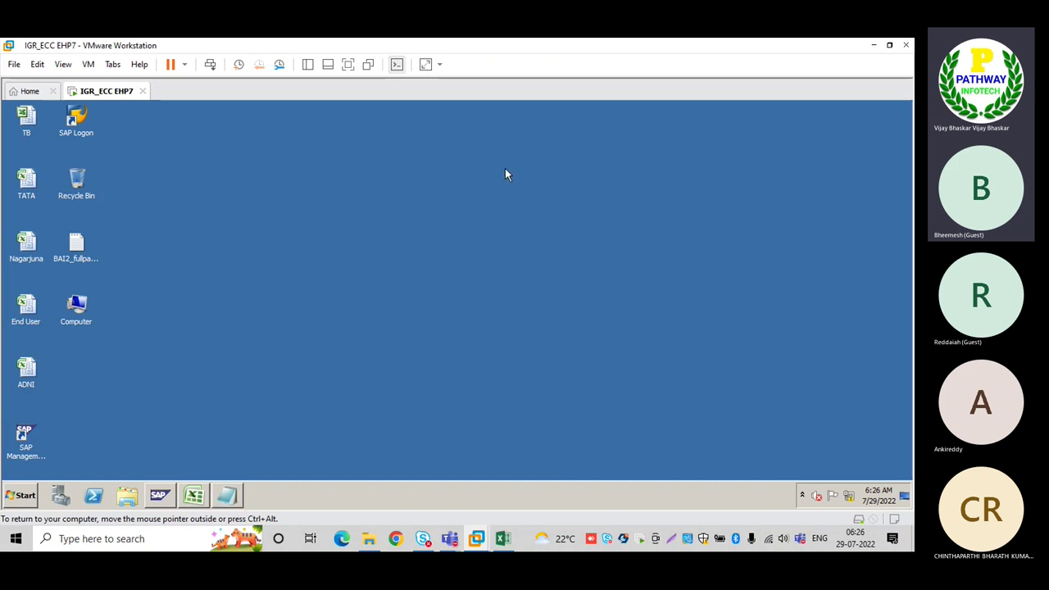
Step: Refresh the virtual machine's desktop and launch SAP Logon, showing the machine in full screen
right_click(239, 224)
click(260, 258)
right_click(80, 131)
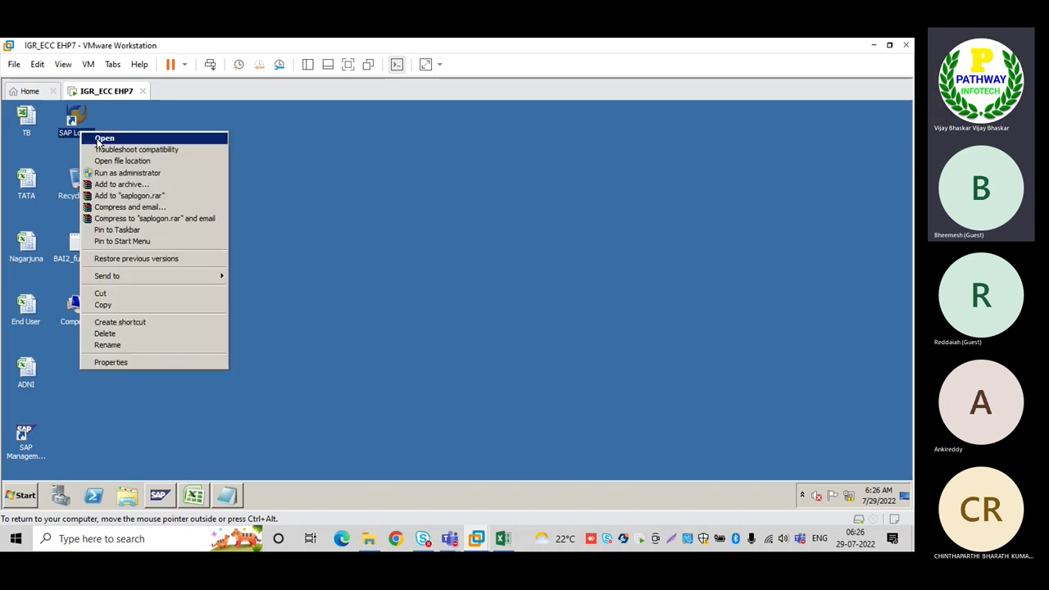
click(97, 138)
click(347, 64)
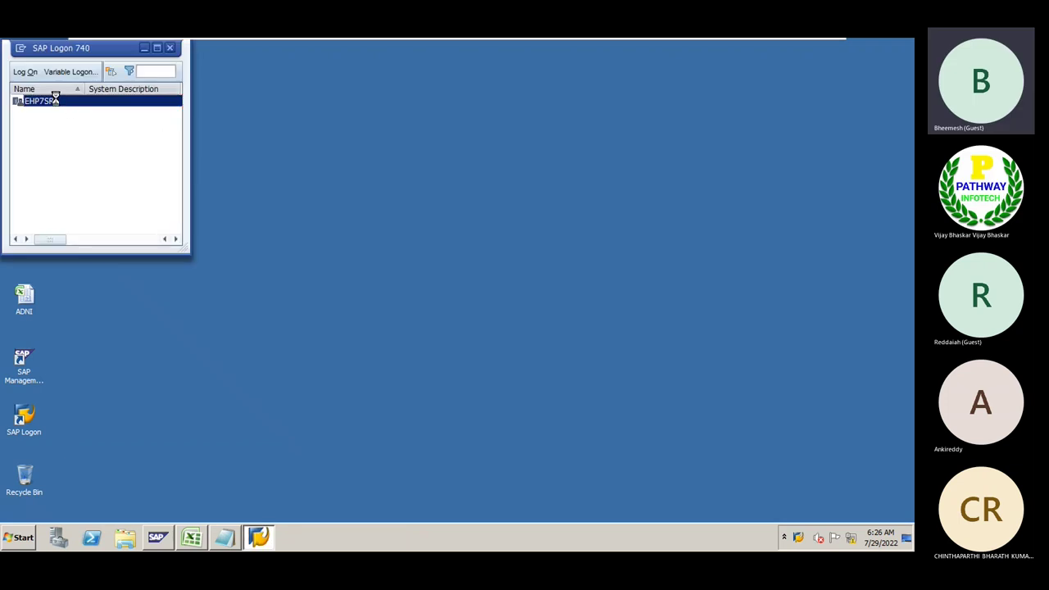
Step: Open the EHP7 system from SAP Logon and log on as user idadmin with the account password
drag(57, 48, 146, 61)
key(Return)
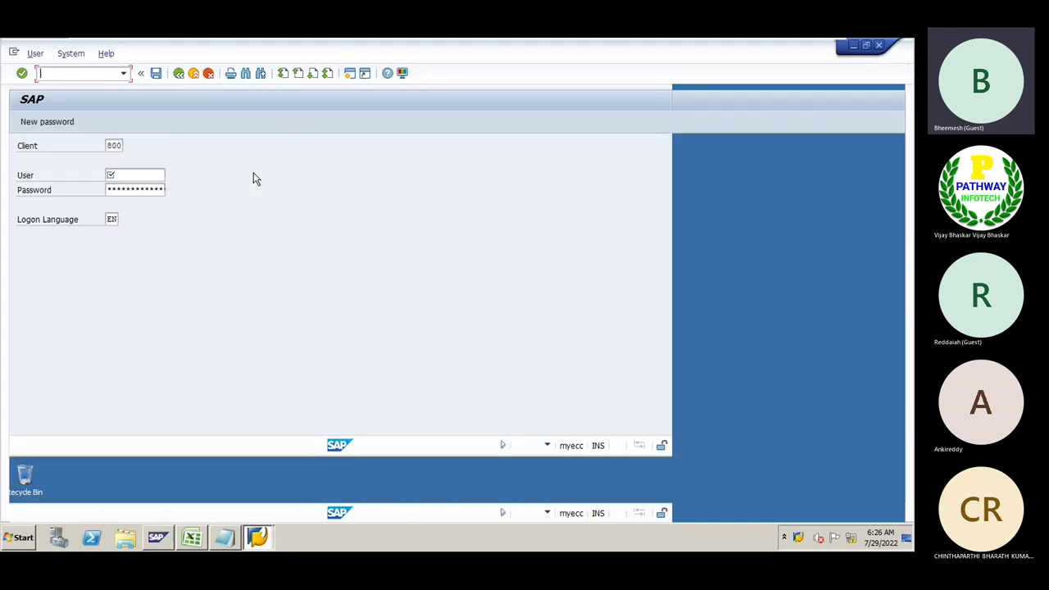
text(idadmin)
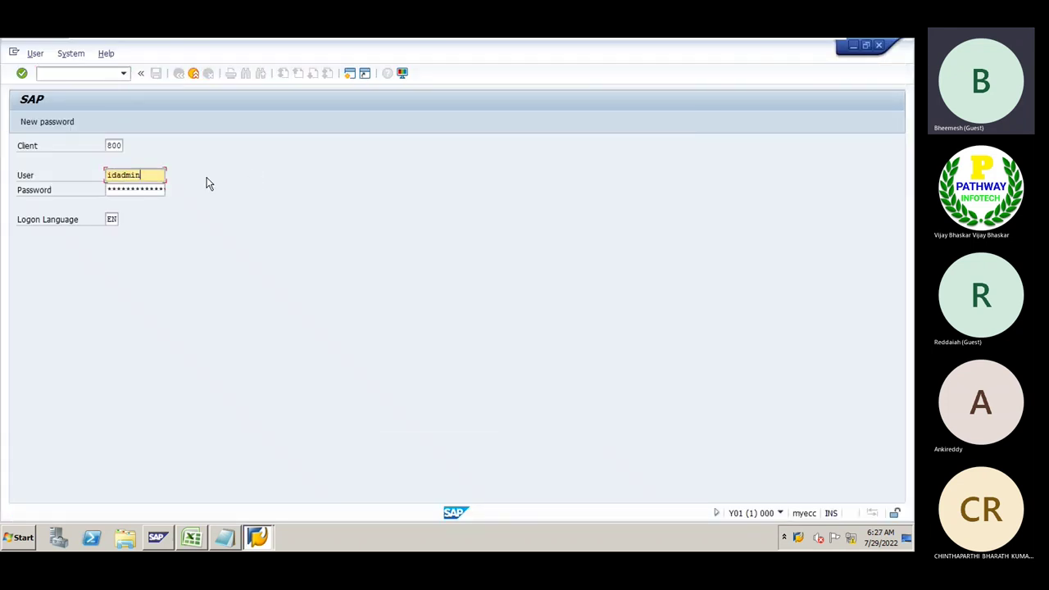
key(Tab)
key(Return)
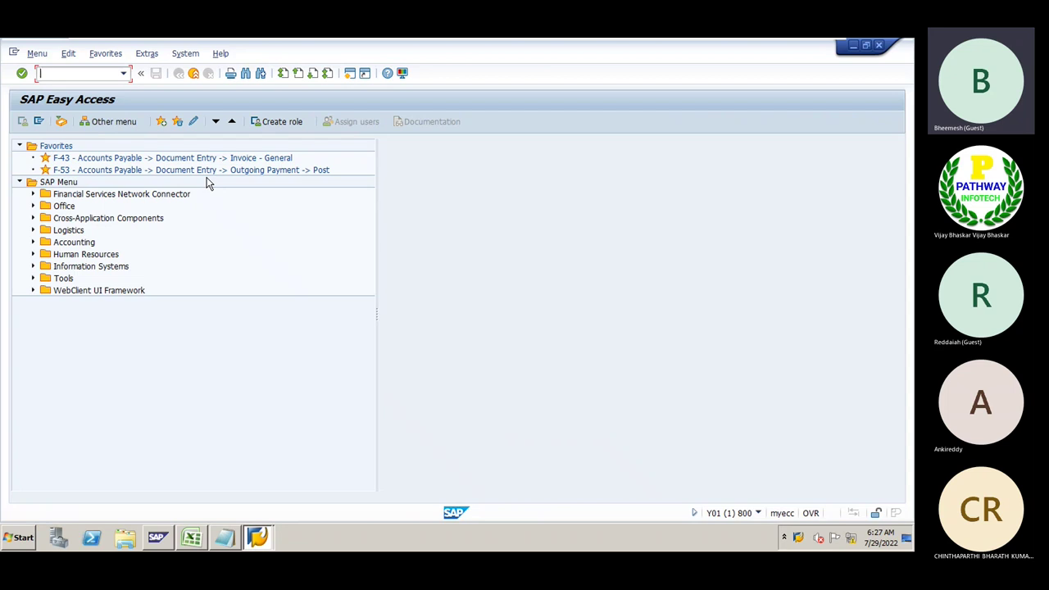
Step: Start the customer invoice transaction F-22 and choose 28.07.2022 as the document date
text(f-22)
key(Return)
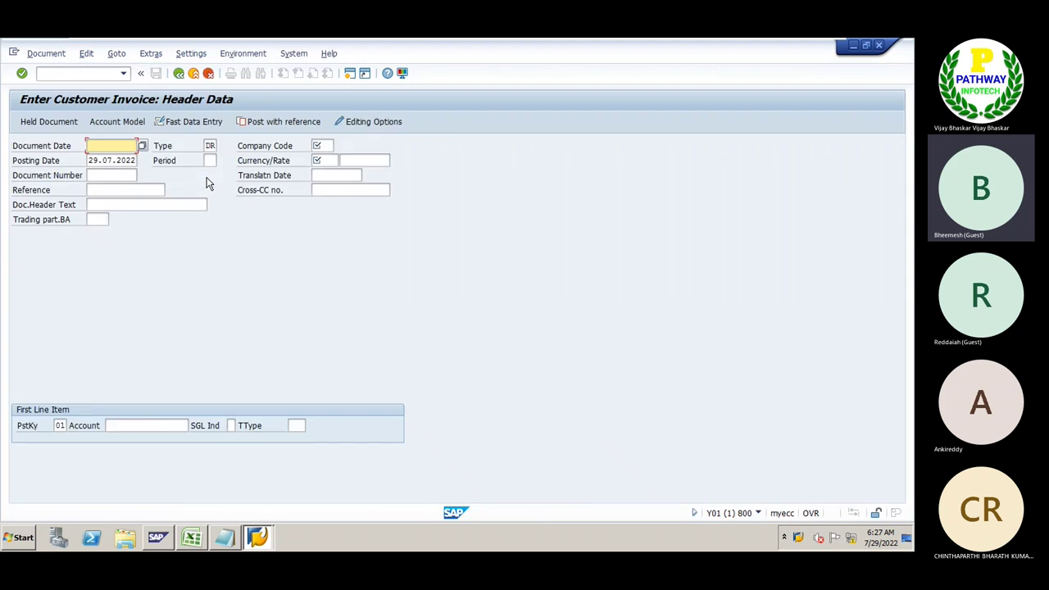
key(BackSpace)
key(Down)
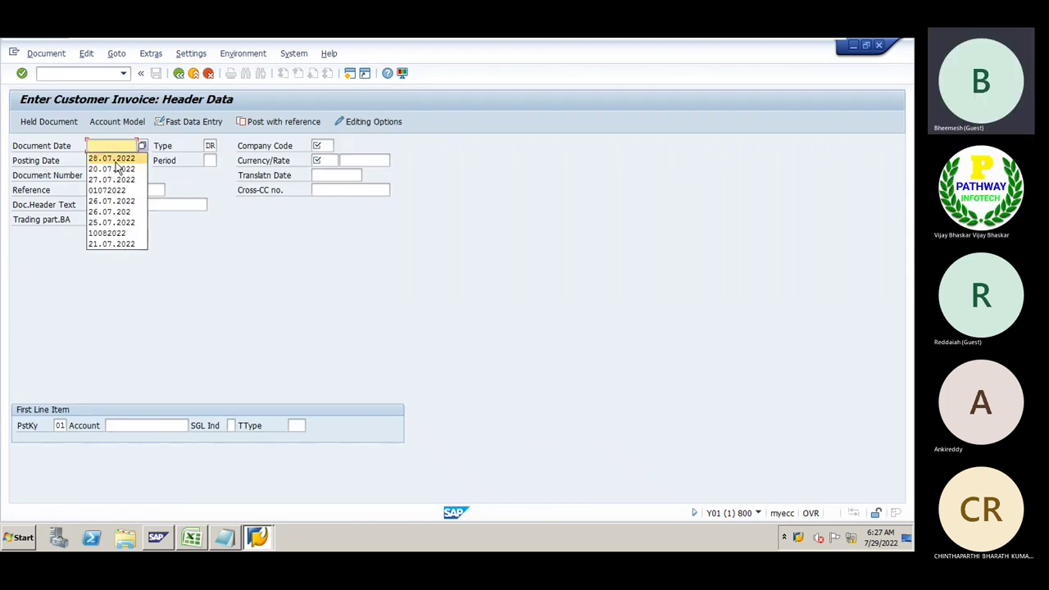
key(Return)
Step: Check the file date in the first record and the closing amount in record 8 of the BAI2_fullpayment file
click(230, 538)
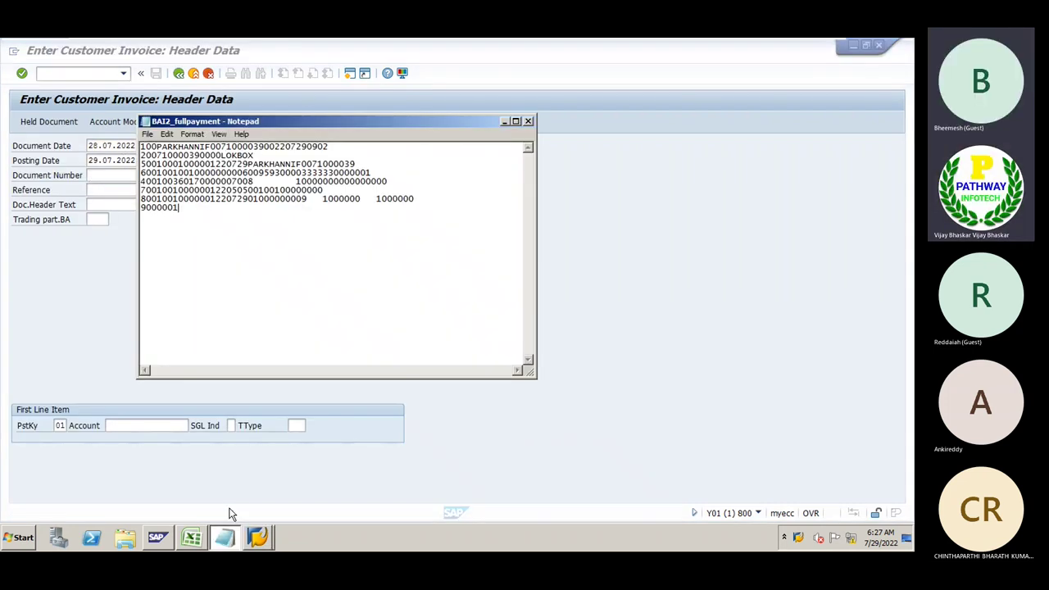
mouse_move(307, 146)
mouse_down()
mouse_move(293, 146)
mouse_move(314, 147)
mouse_up()
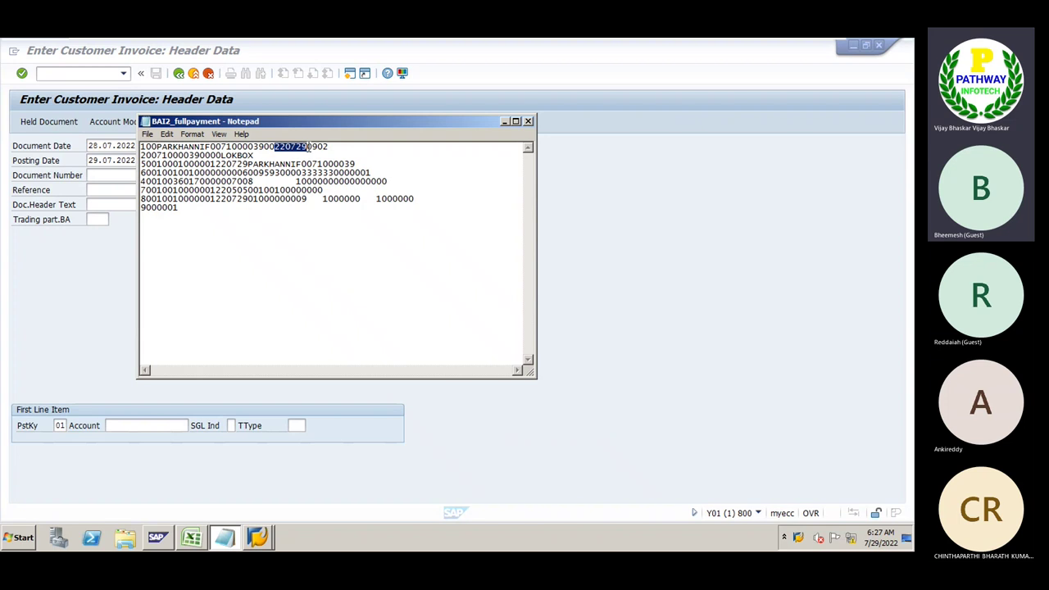
click(311, 147)
drag(377, 199, 417, 200)
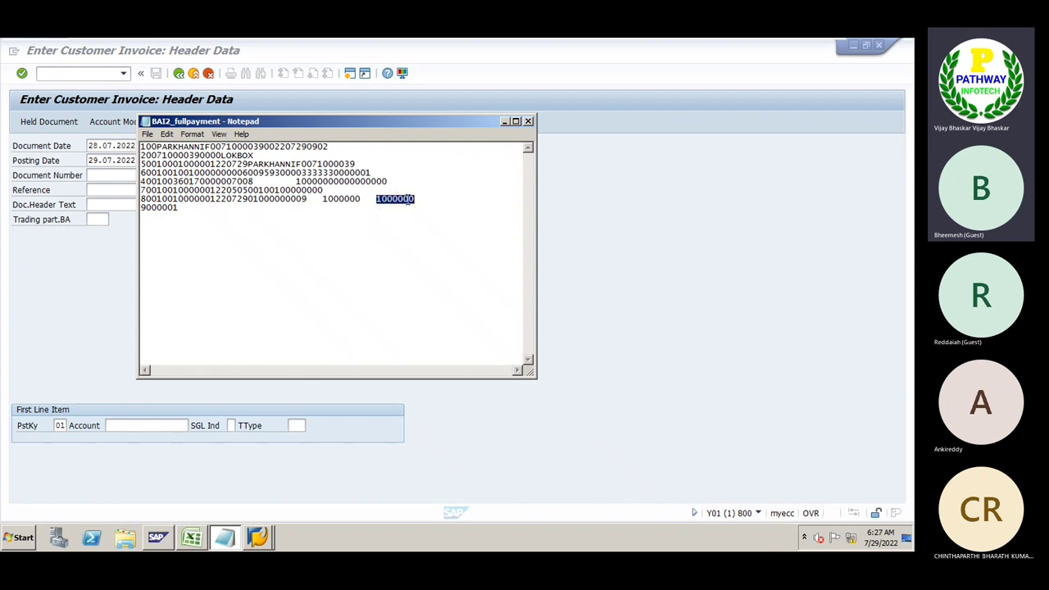
click(403, 198)
click(503, 122)
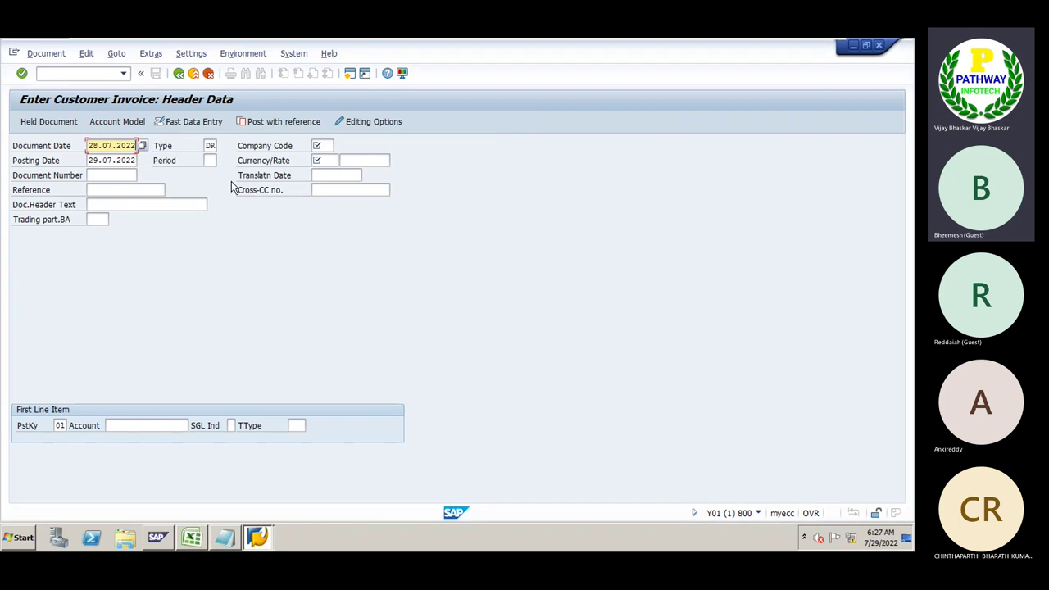
Step: Complete the invoice header with document date 29.07.2022, company code ADNP, currency INR and the test customer's account, and continue to the customer item
drag(90, 160, 135, 160)
click(115, 159)
click(98, 145)
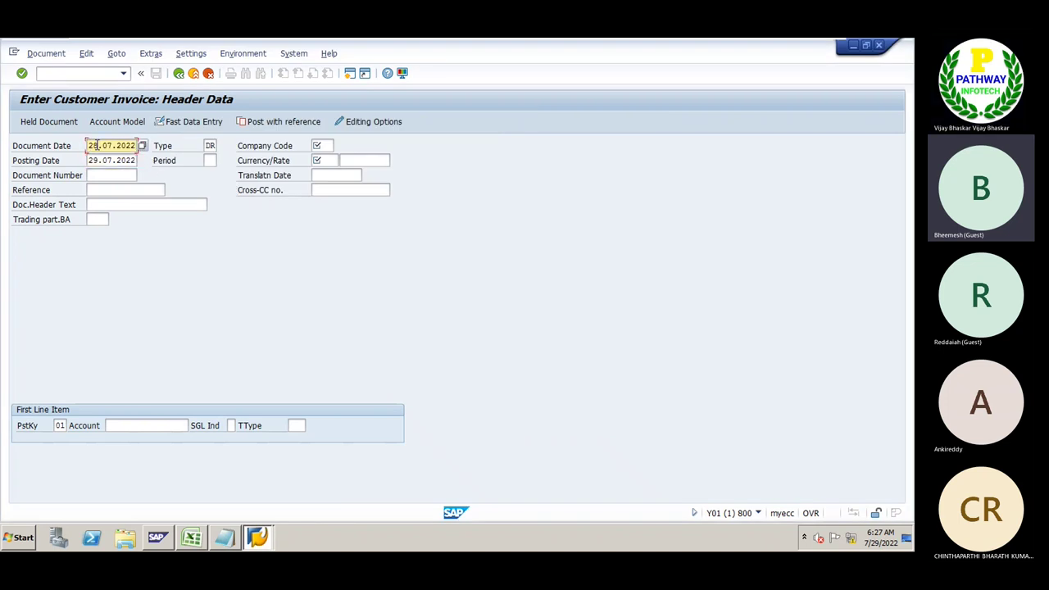
text(9)
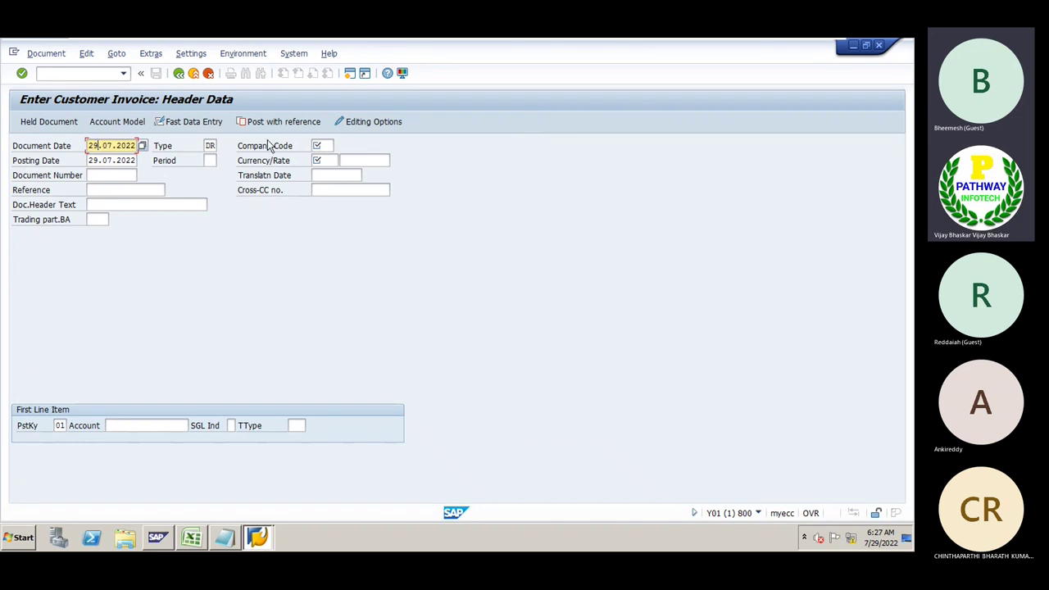
click(320, 146)
text(ADNF)
click(321, 160)
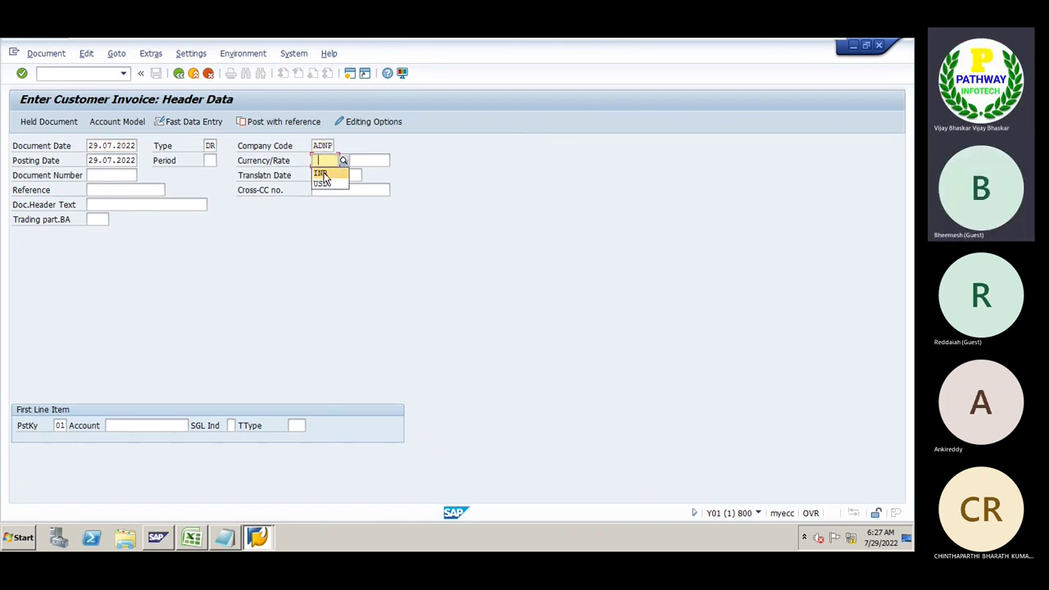
click(324, 171)
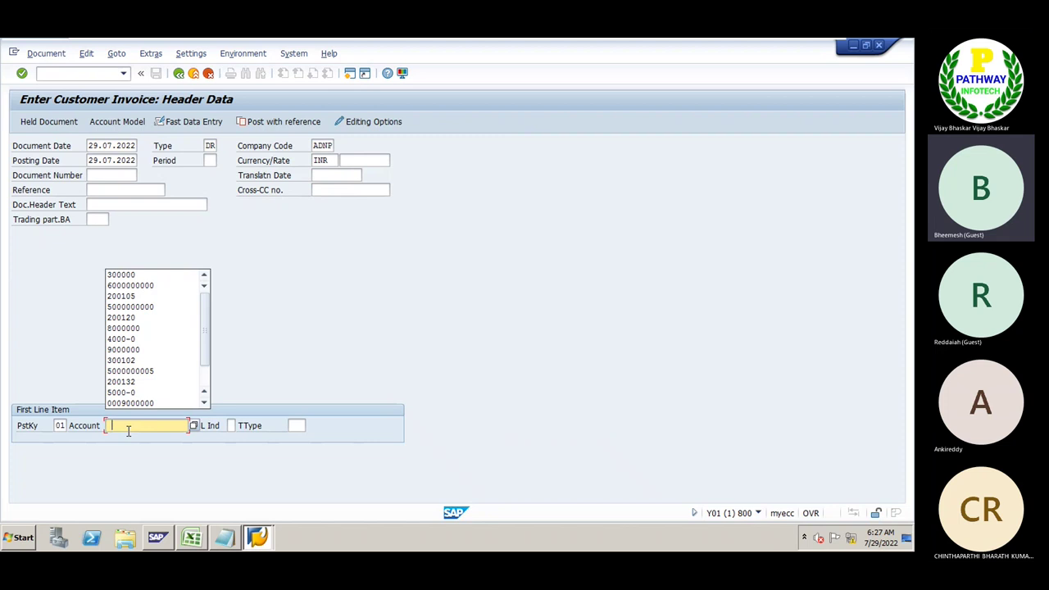
click(129, 285)
key(Return)
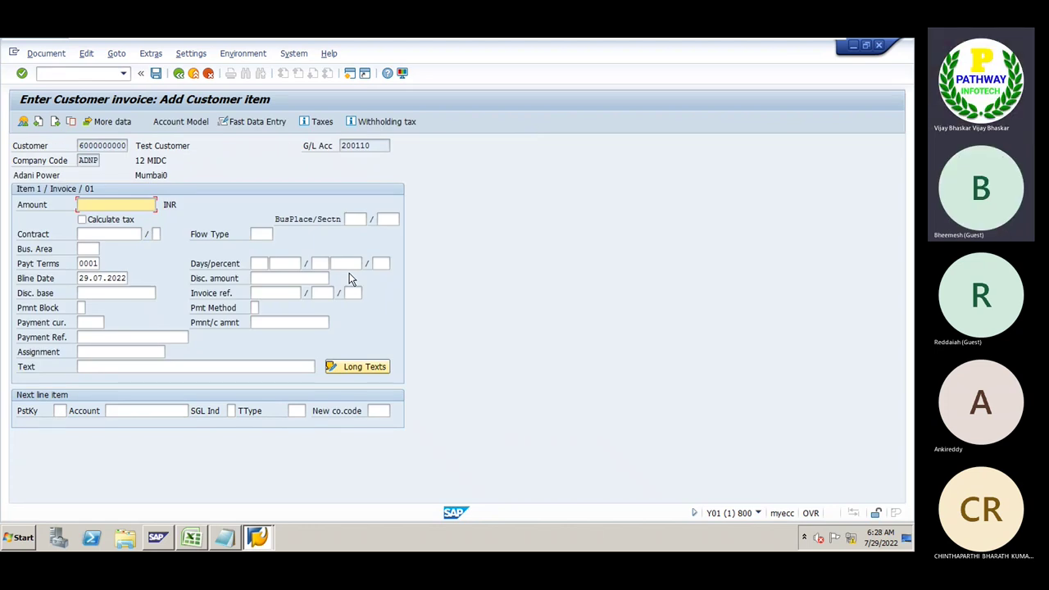
Step: Enter an amount of 250000 INR and the text "Custoemr Invoice" for the customer item
text(2500)
key(Tab)
key(Tab)
key(Tab)
key(Tab)
key(Tab)
key(Tab)
key(Tab)
key(Tab)
key(Tab)
key(Tab)
key(Tab)
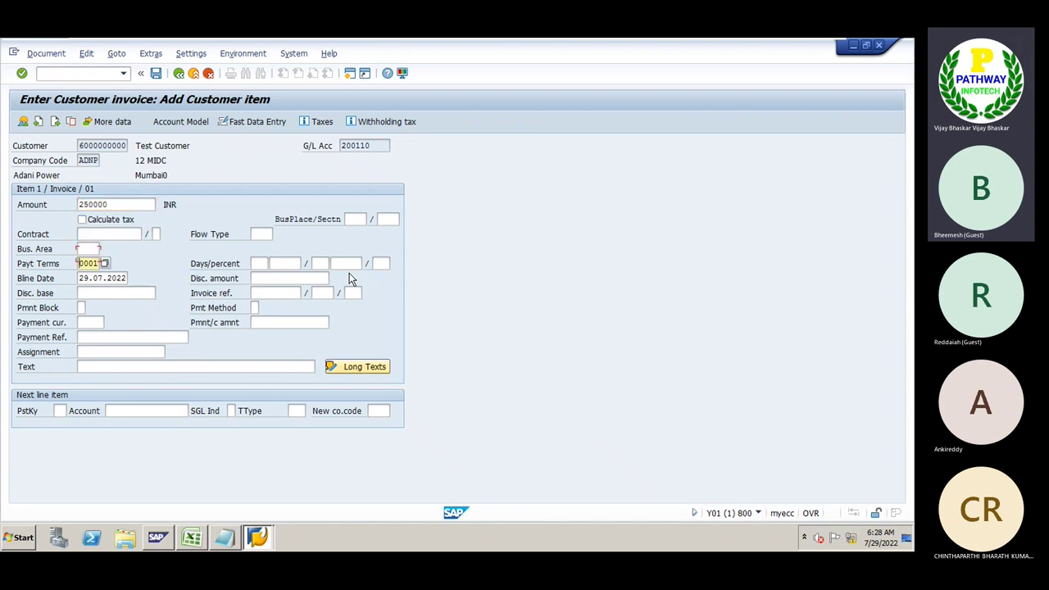
key(Tab)
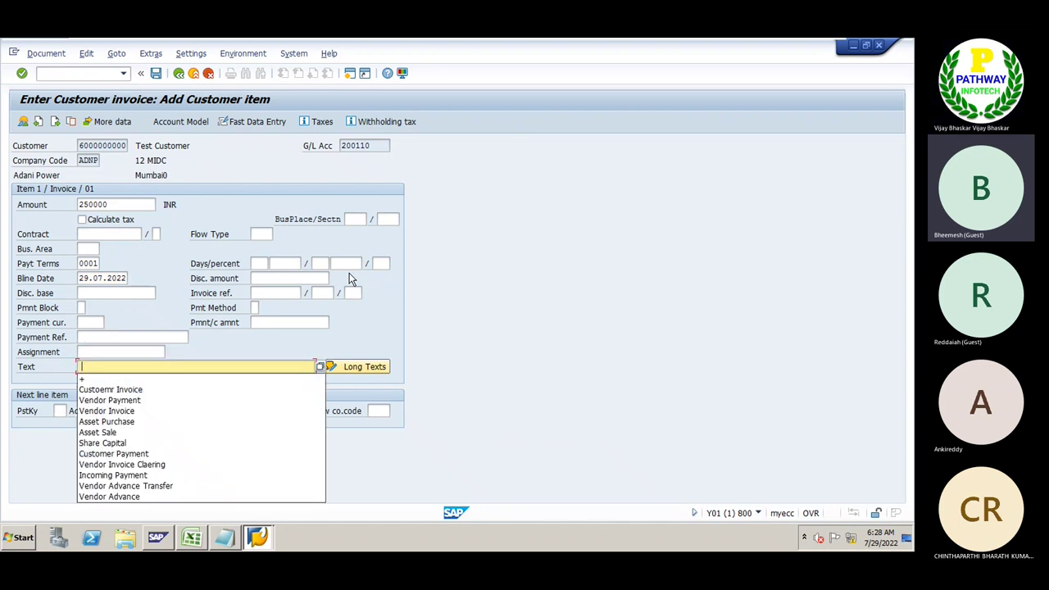
key(Down)
key(Return)
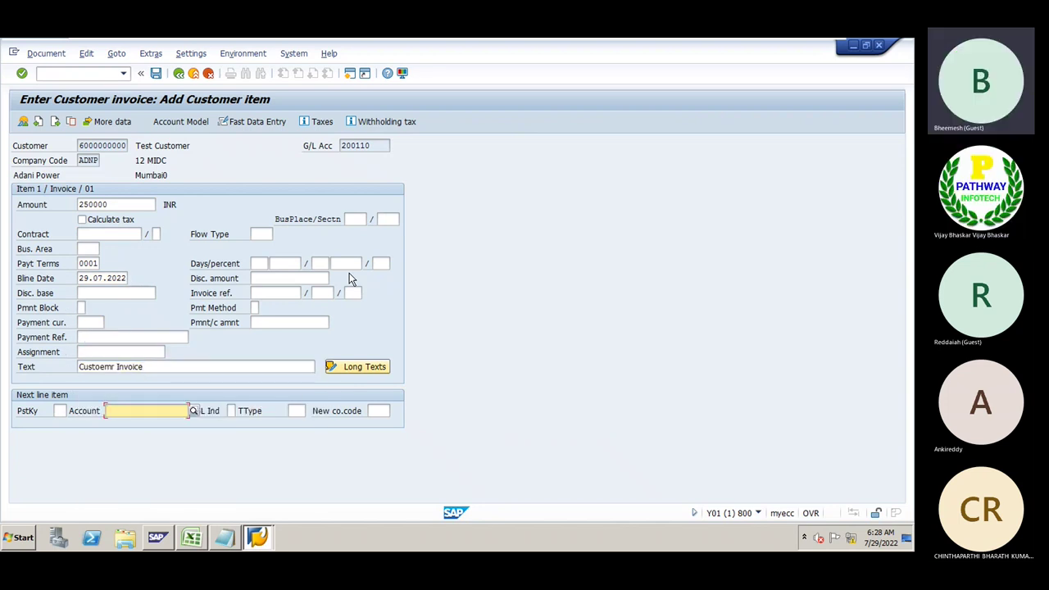
Step: Fill the next line item with posting key 01 and the customer's account number
key(shift+Tab)
key(Down)
key(Down)
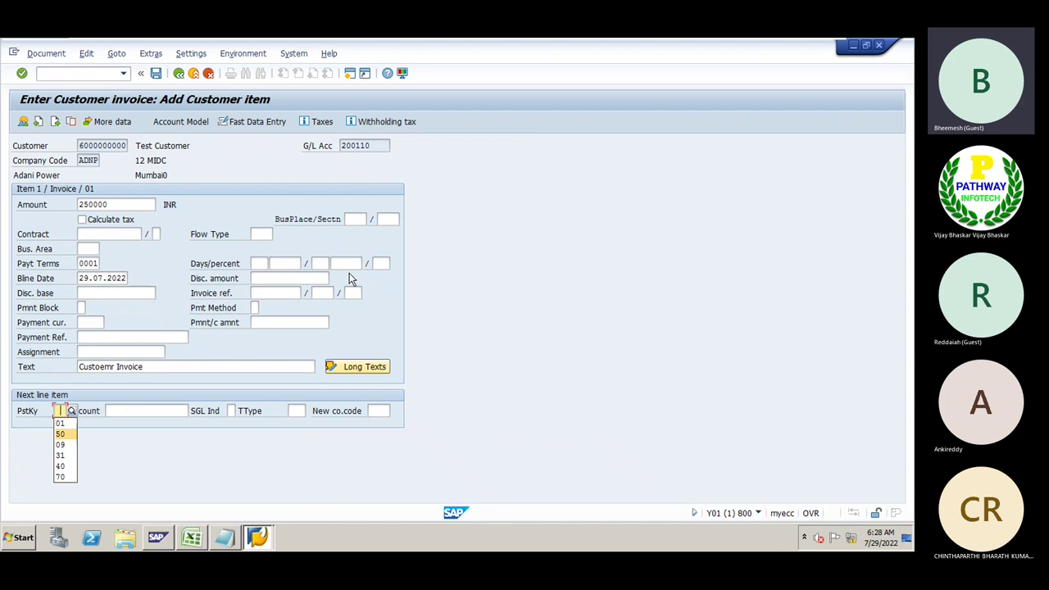
key(Up)
key(Return)
key(Tab)
key(Down)
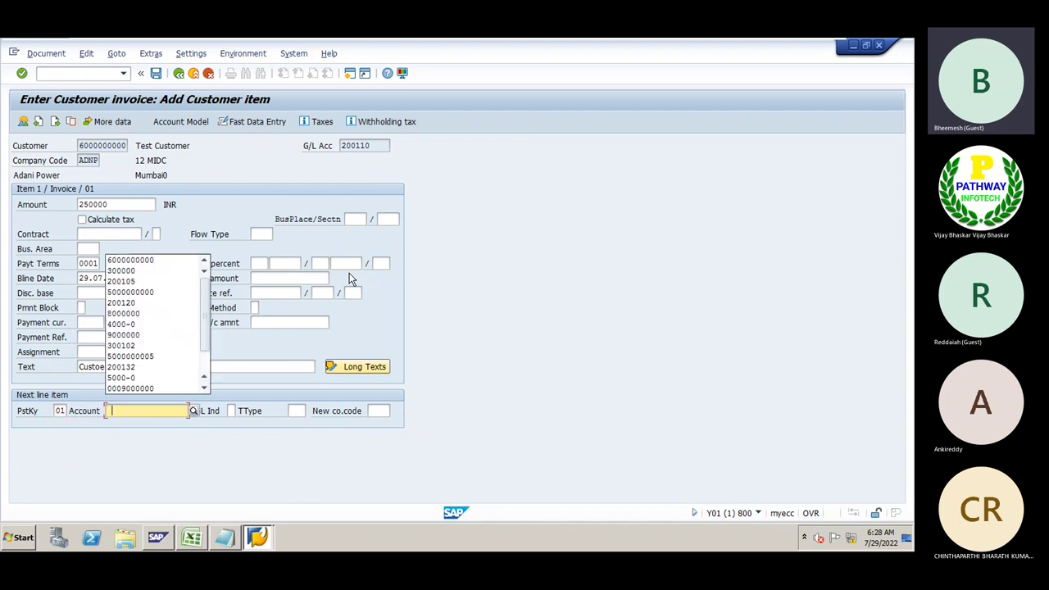
key(Down)
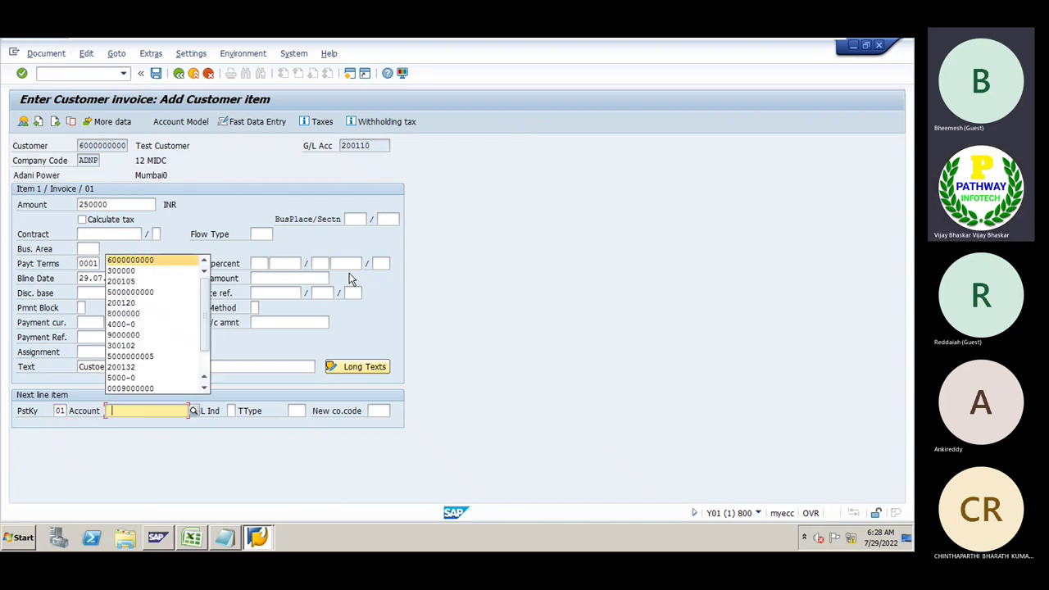
key(Return)
key(Return)
Step: Change the next line item's posting key to 50 and try to replace its account with the G/L account number
key(Down)
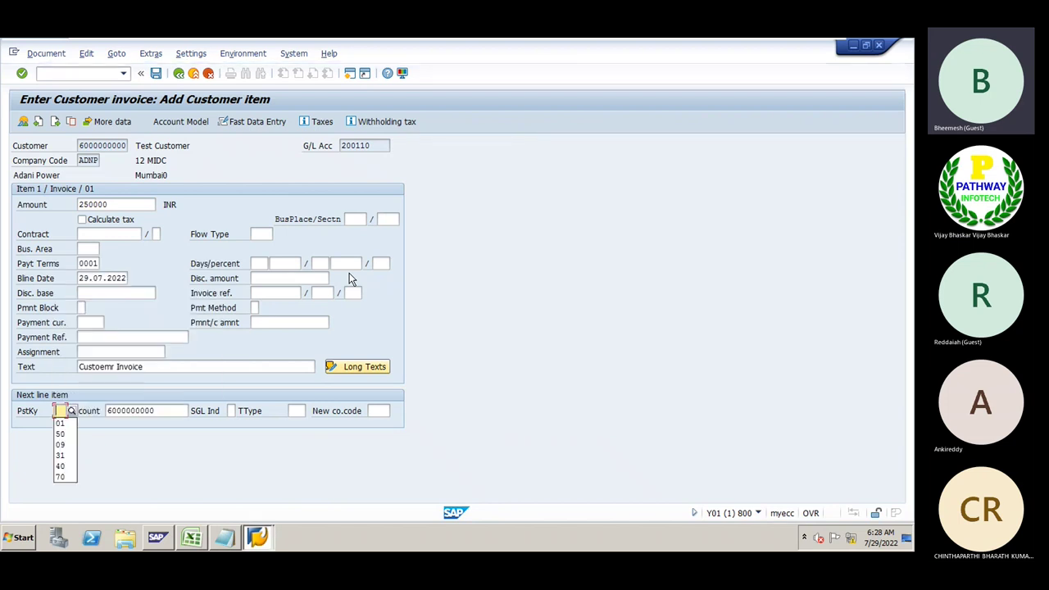
key(Down)
key(Return)
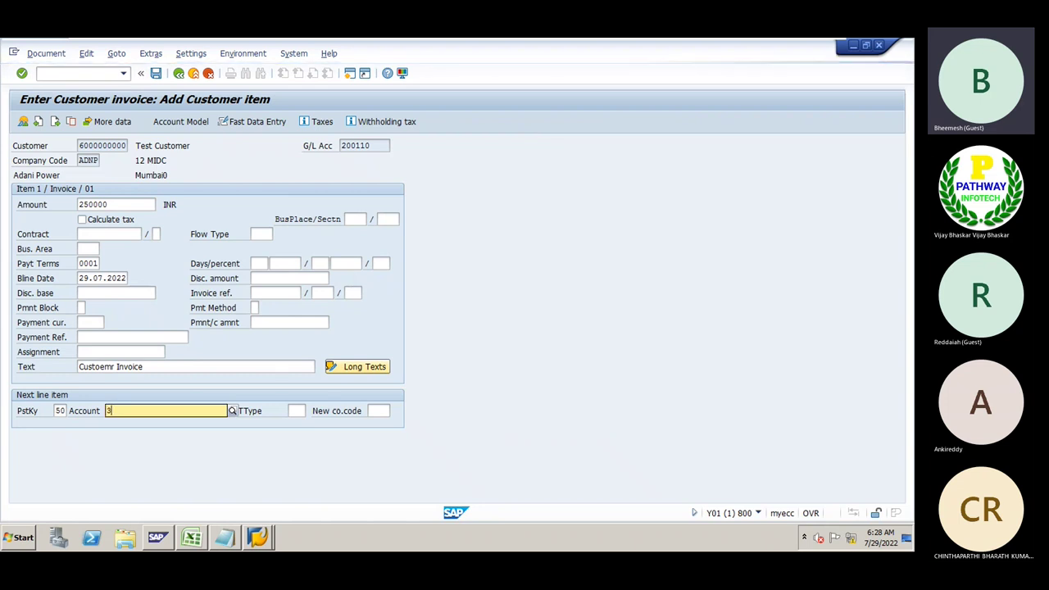
text(300000)
key(Return)
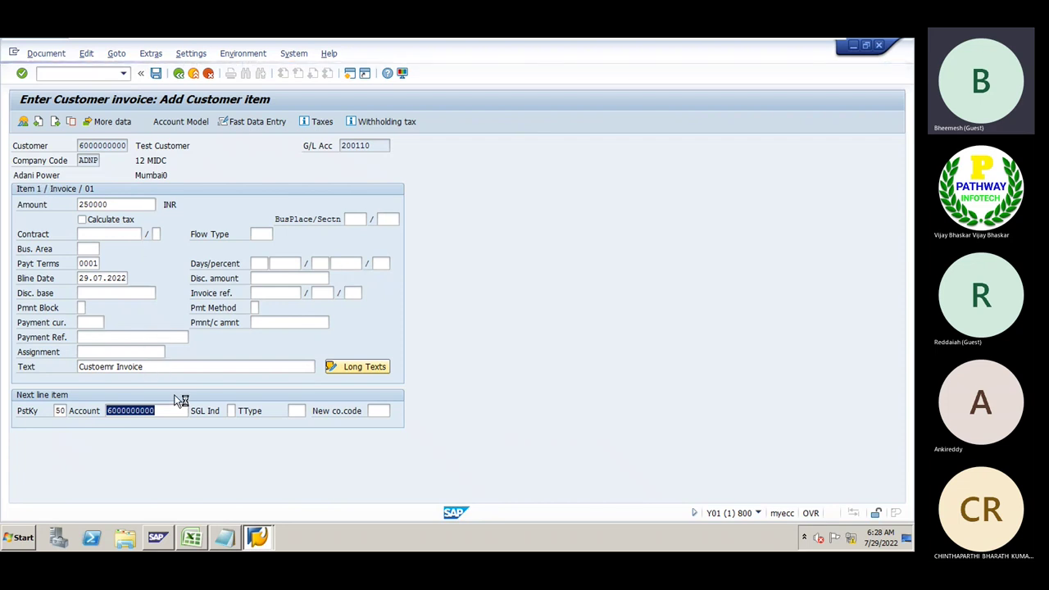
Step: Stop the current invoice transaction and start F-22 again
click(14, 53)
click(56, 176)
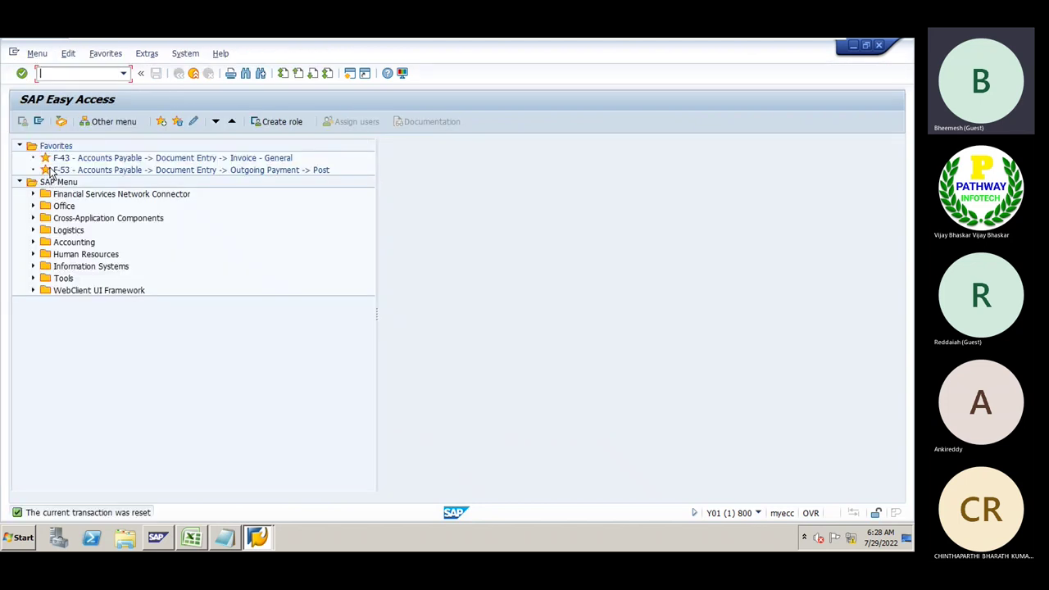
text(f-22)
key(Return)
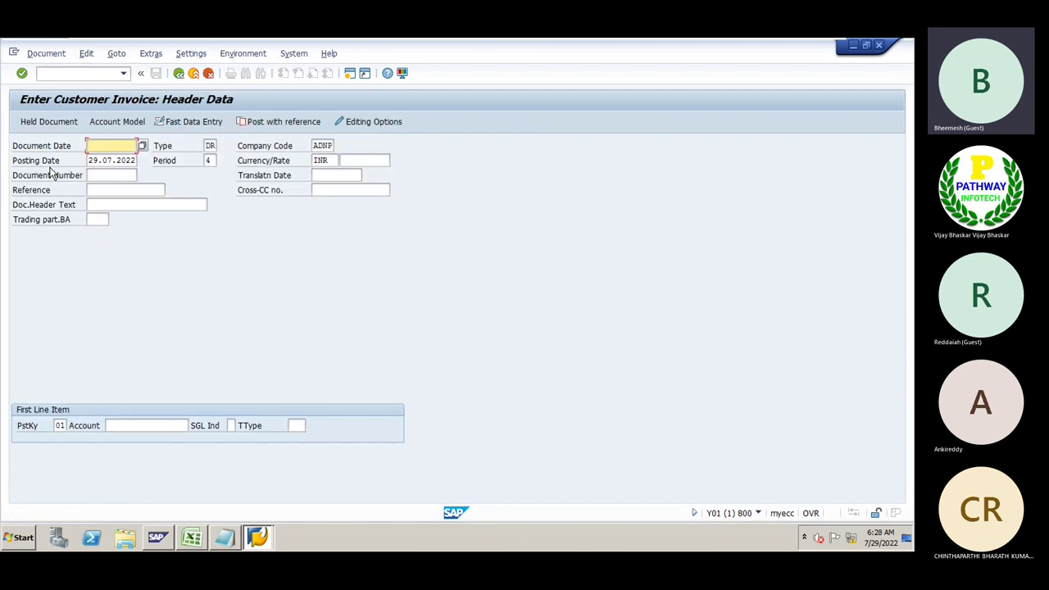
Step: Set the document date to 29.07.2022, pick the test customer's account for the first line item and continue to the customer item
key(Down)
key(Down)
key(Down)
key(Down)
key(Down)
key(Down)
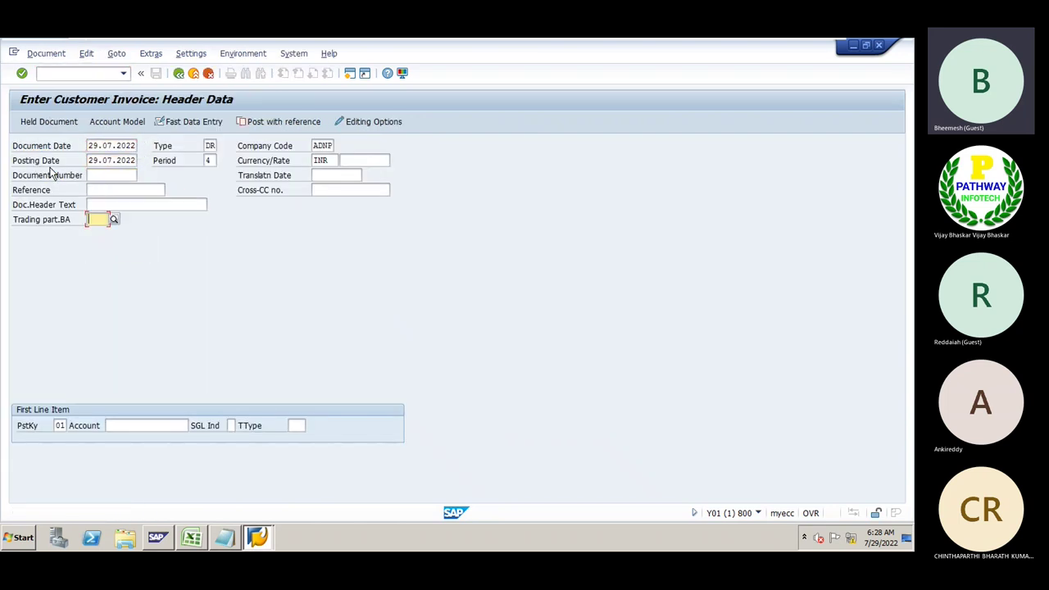
key(Tab)
key(Down)
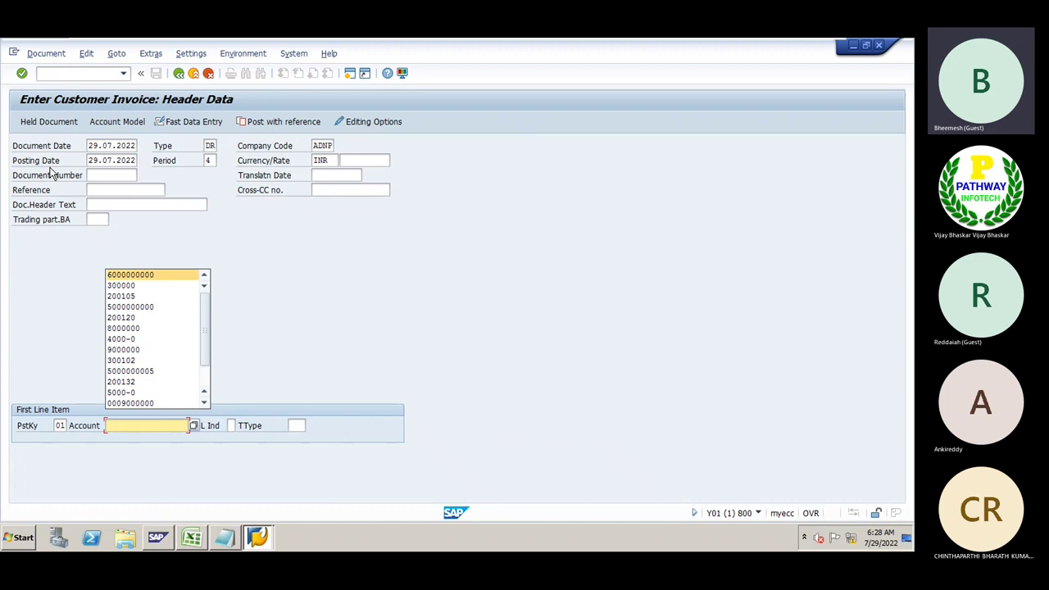
key(Return)
key(Return)
Step: Set the customer item's amount to 250000 INR and its text to "Custoemr Invoice"
key(Down)
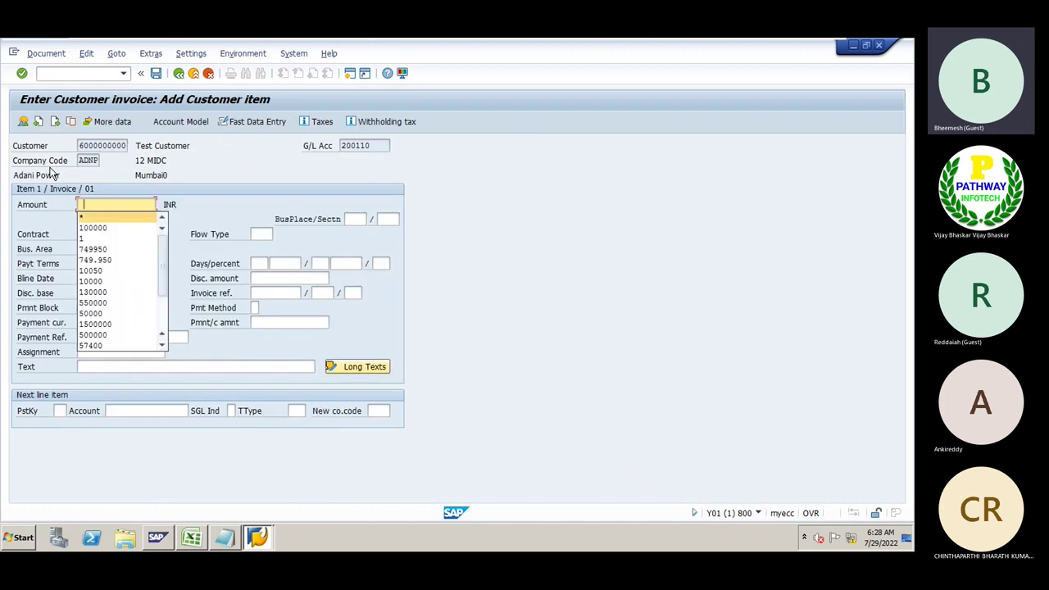
text(250000)
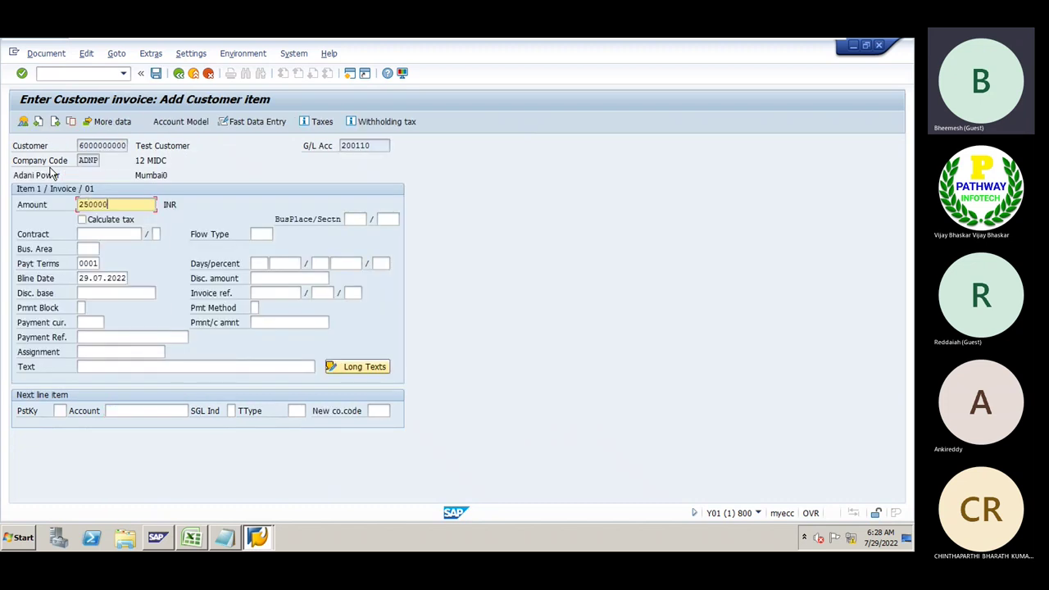
key(Tab)
key(Tab)
key(Tab)
key(Tab)
key(Tab)
key(Tab)
key(Tab)
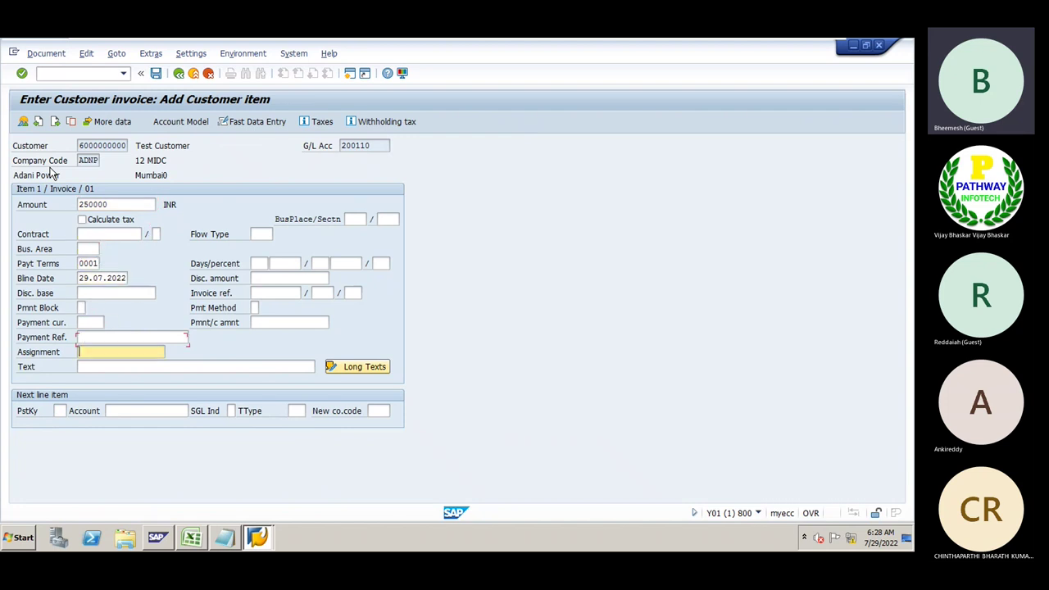
key(Down)
key(Down)
key(Return)
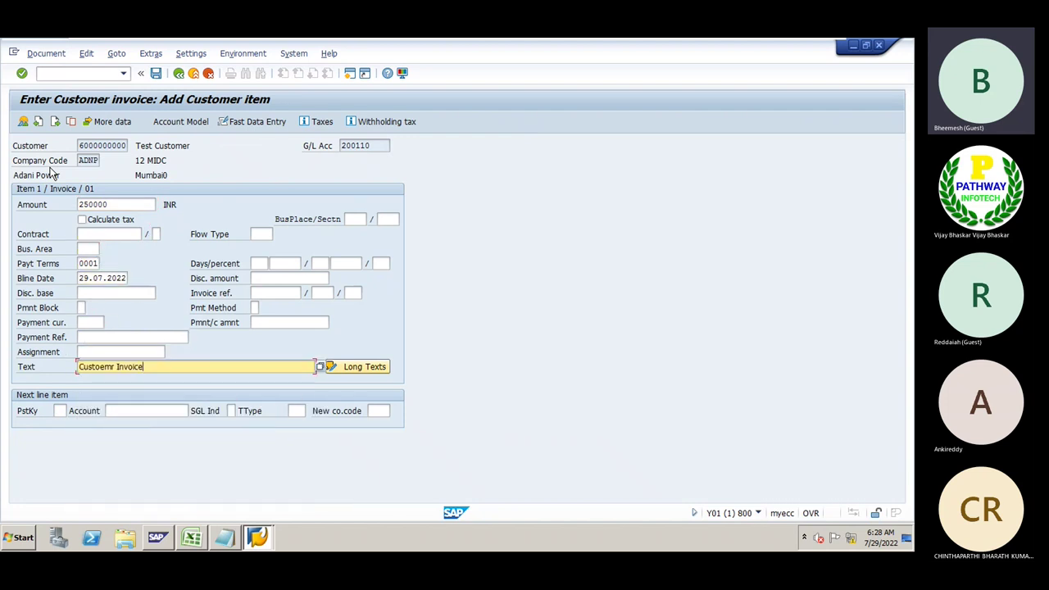
Step: Fill the next line item with posting key 50 and the Sales Account's G/L number, and continue to the G/L account item
key(Tab)
key(Down)
key(Down)
key(Down)
key(Return)
key(Tab)
key(Down)
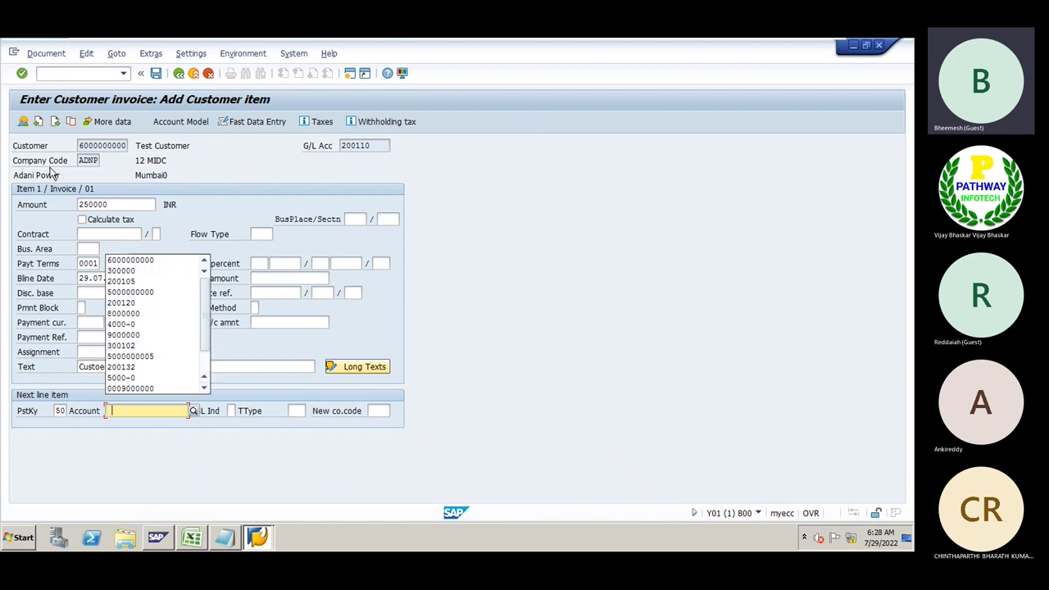
key(Down)
key(Down)
key(Return)
key(Tab)
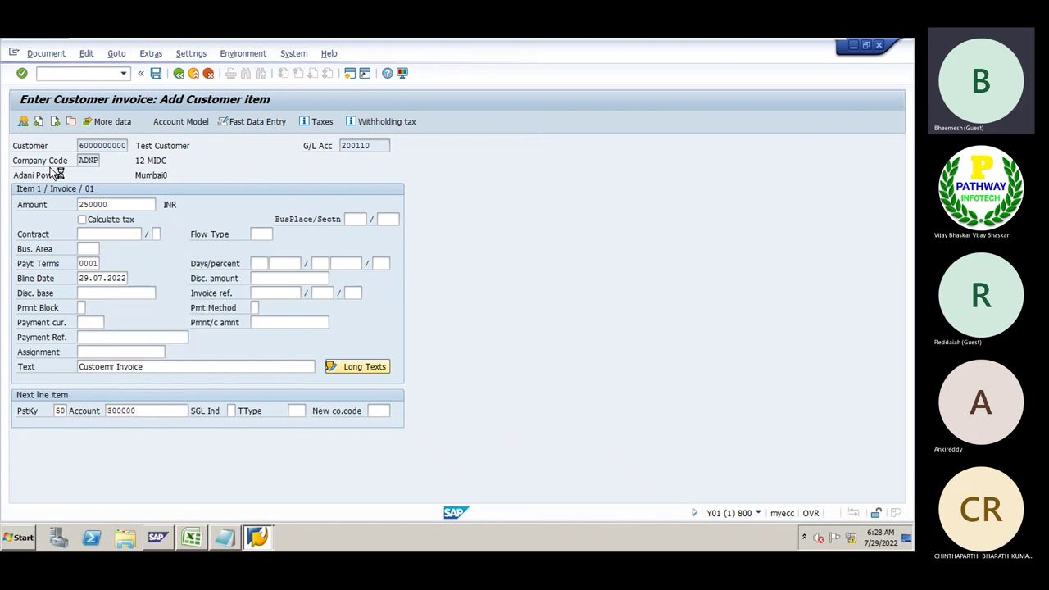
key(Return)
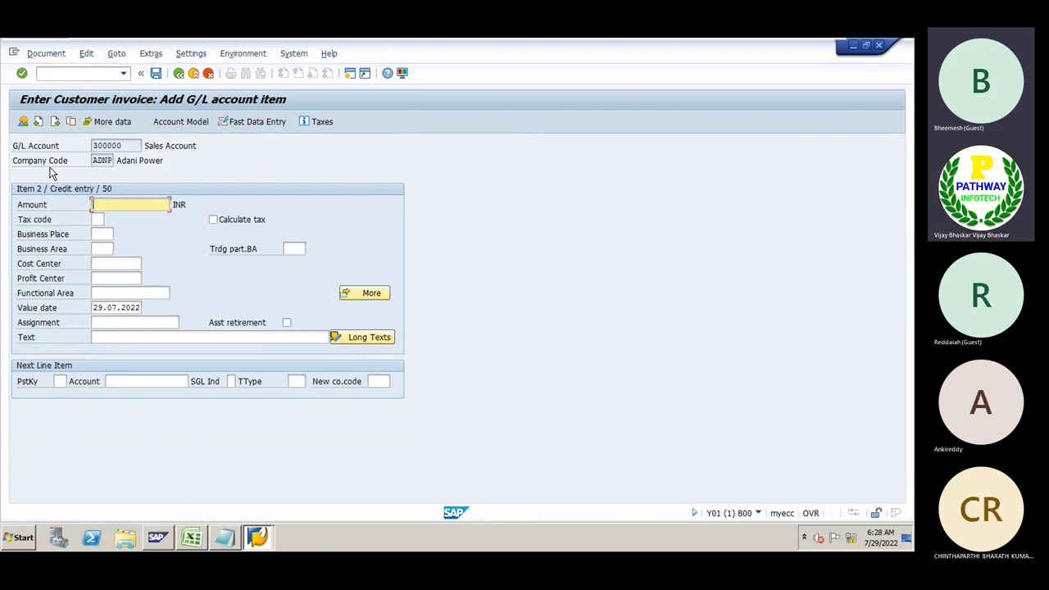
Step: Enter * as the G/L item's amount and + as its text to copy both from the customer item
key(Down)
key(Down)
key(Down)
key(Down)
key(Down)
key(Down)
key(Down)
key(Down)
key(Down)
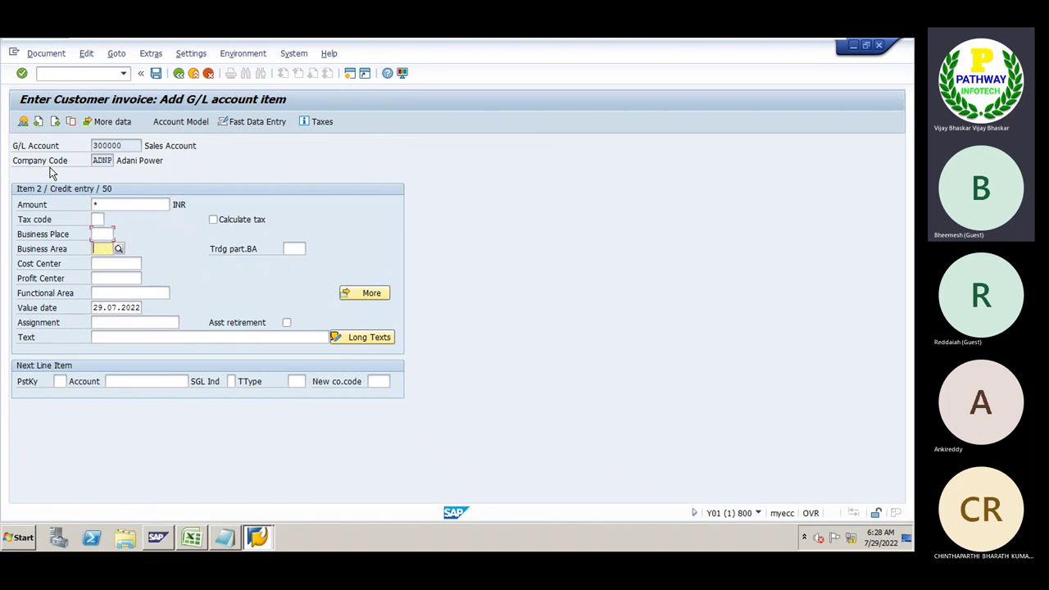
text(+)
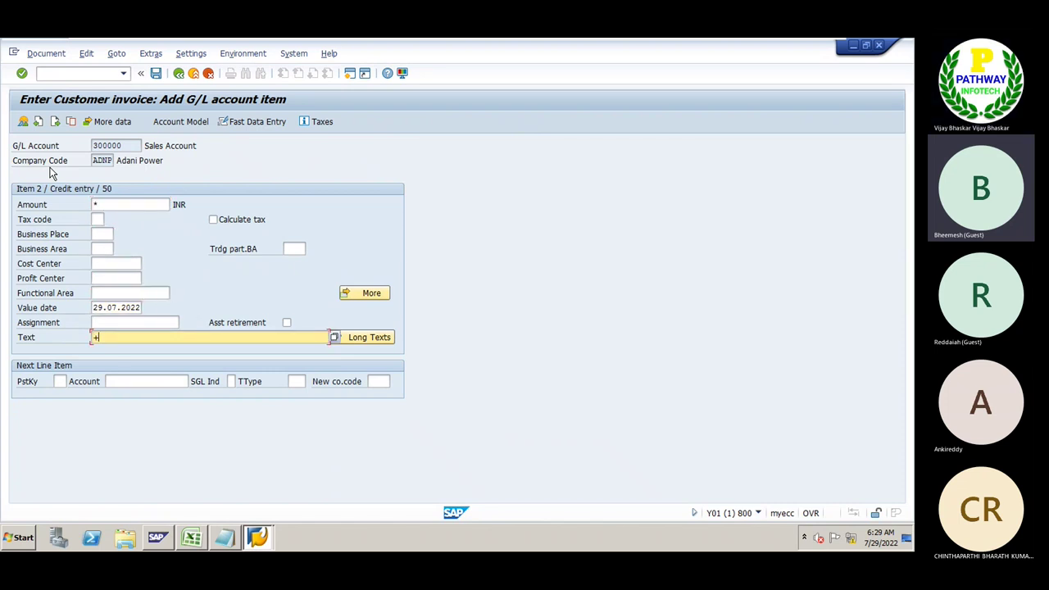
key(Return)
key(Return)
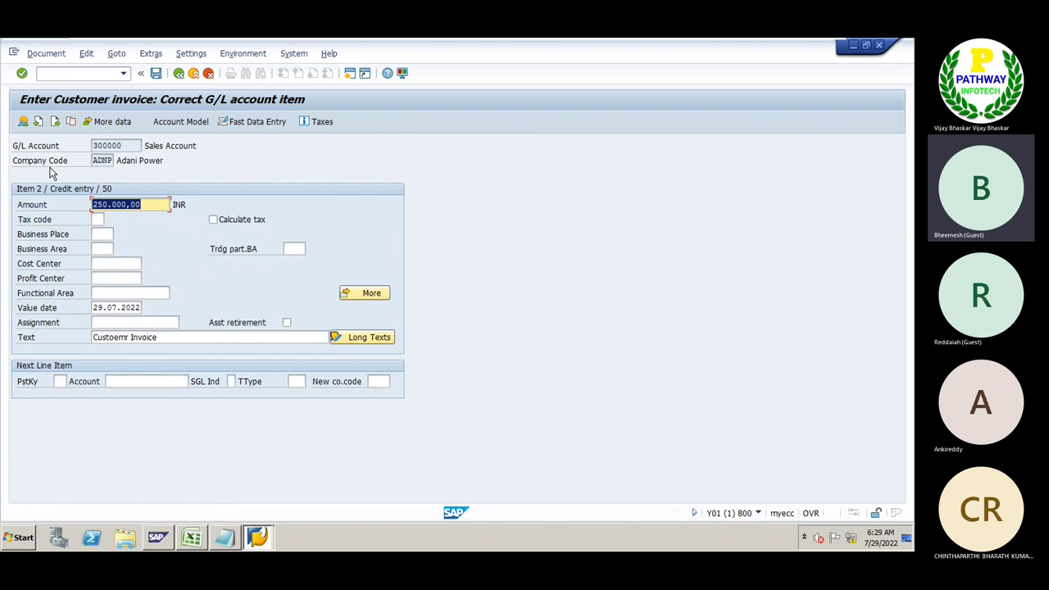
Step: Simulate the customer invoice, accept the tax code warning and post the document
click(45, 54)
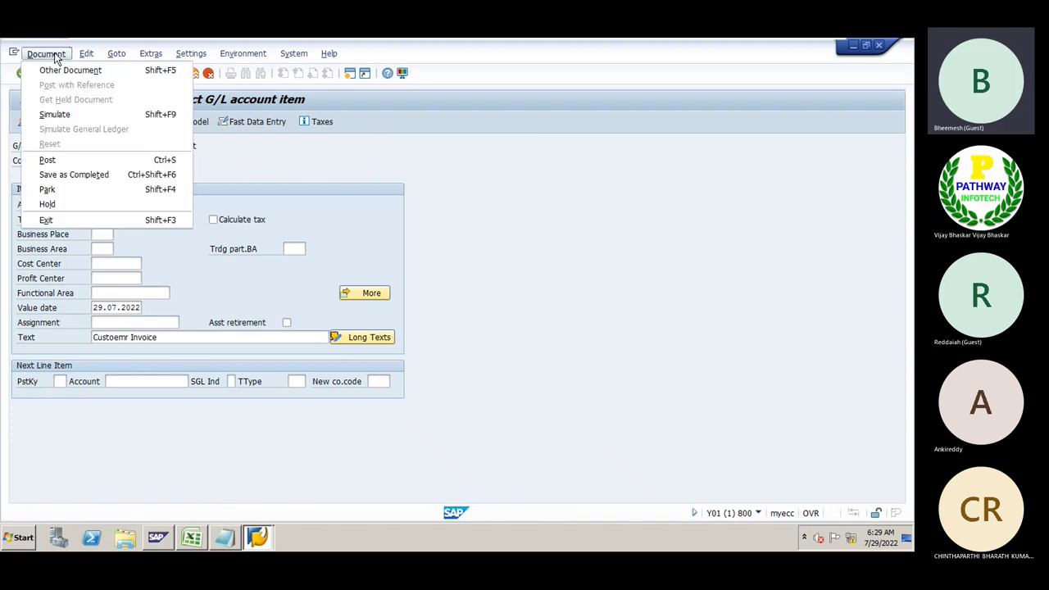
click(54, 119)
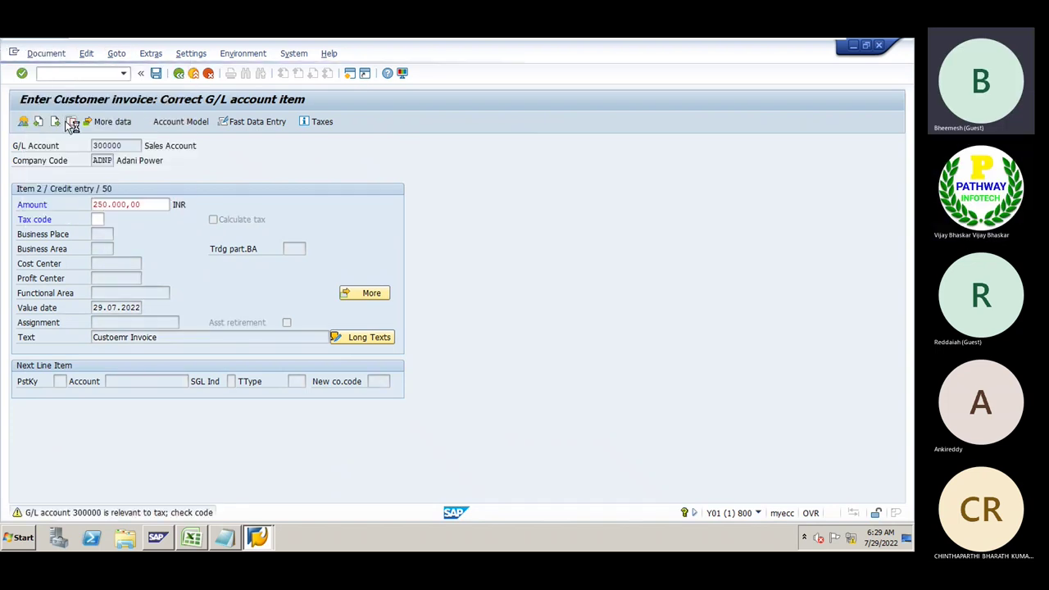
key(Return)
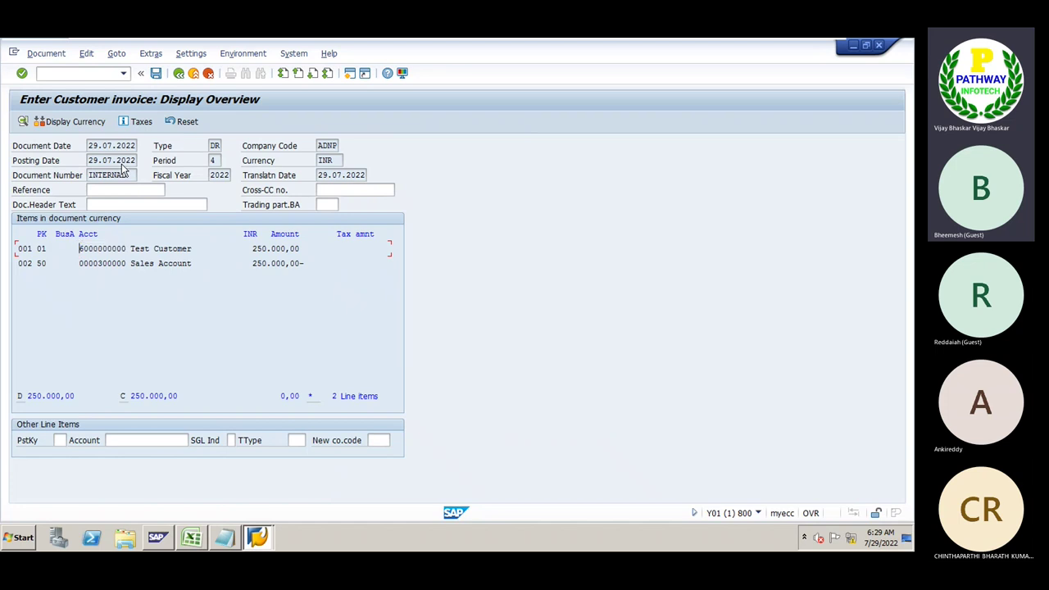
click(155, 73)
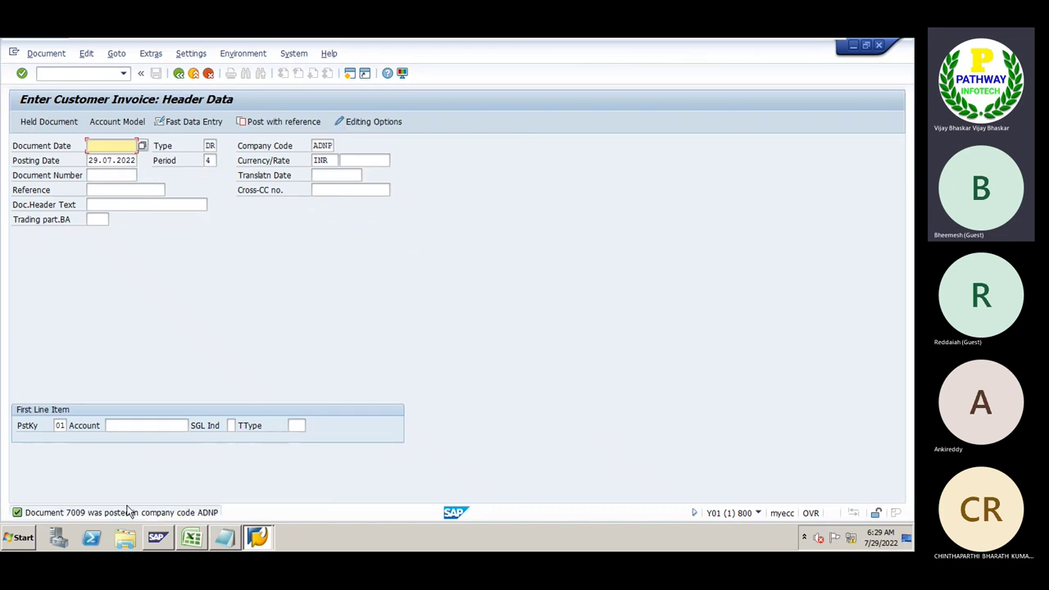
Step: Switch to the ADNI workbook in Excel and enter "Customer Invoice 7009 posted" in cell C201 of Sheet1
click(191, 537)
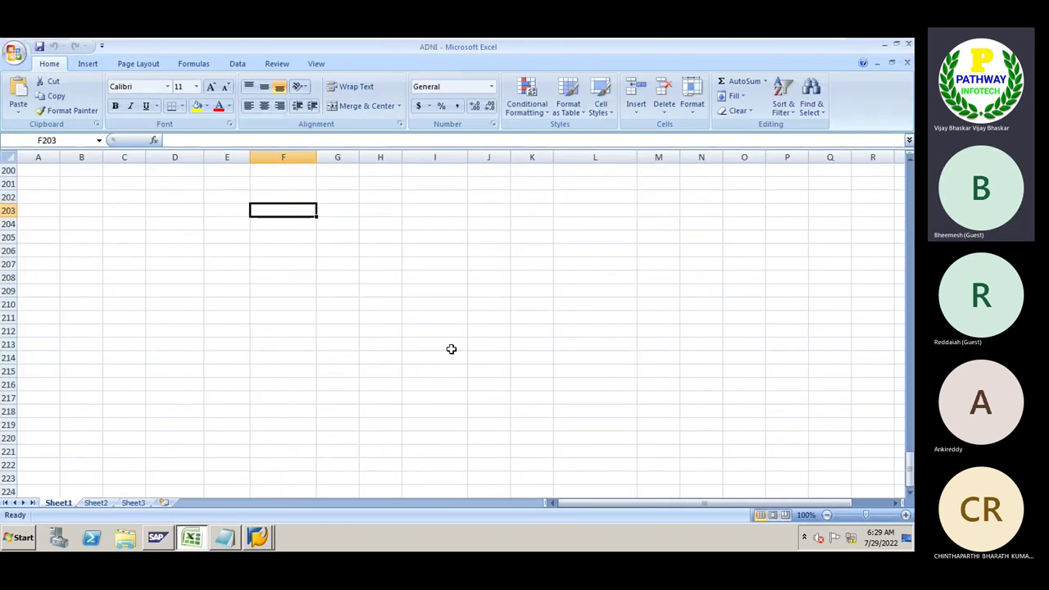
scroll(450, 349, up, 1)
scroll(451, 349, up, 2)
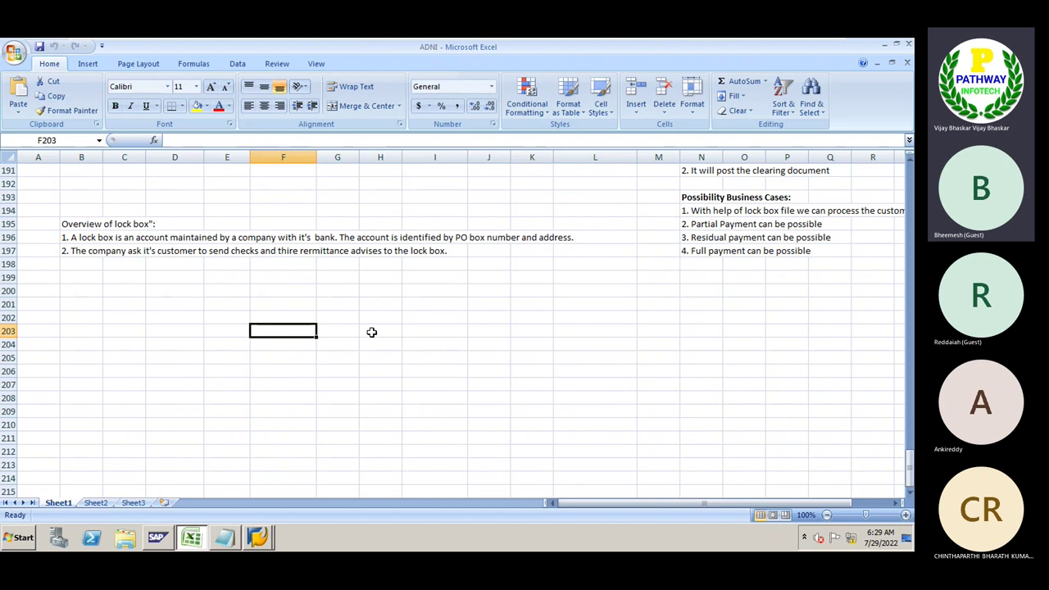
click(120, 304)
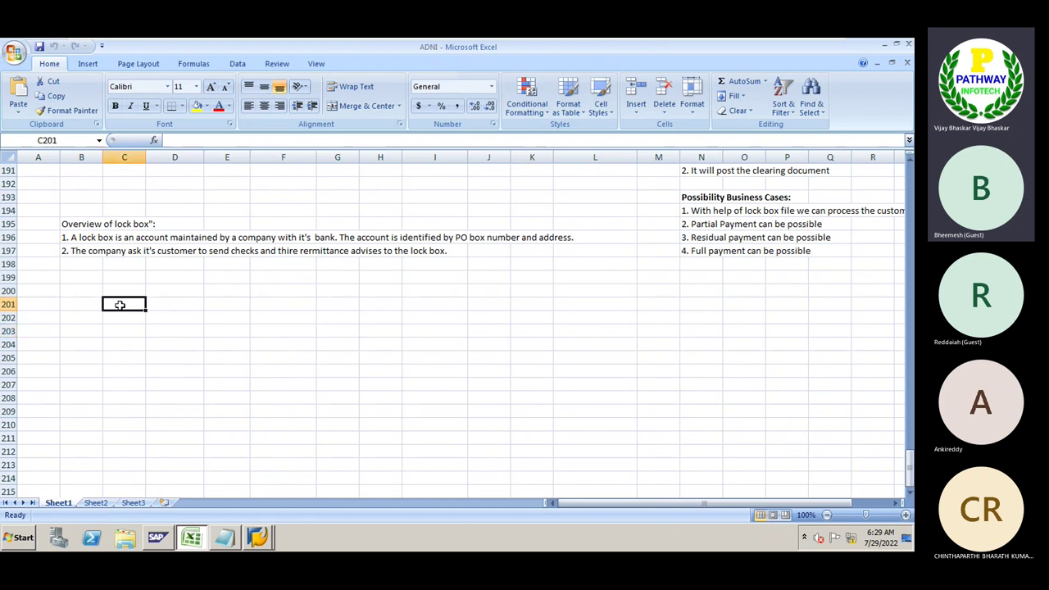
text(Customer)
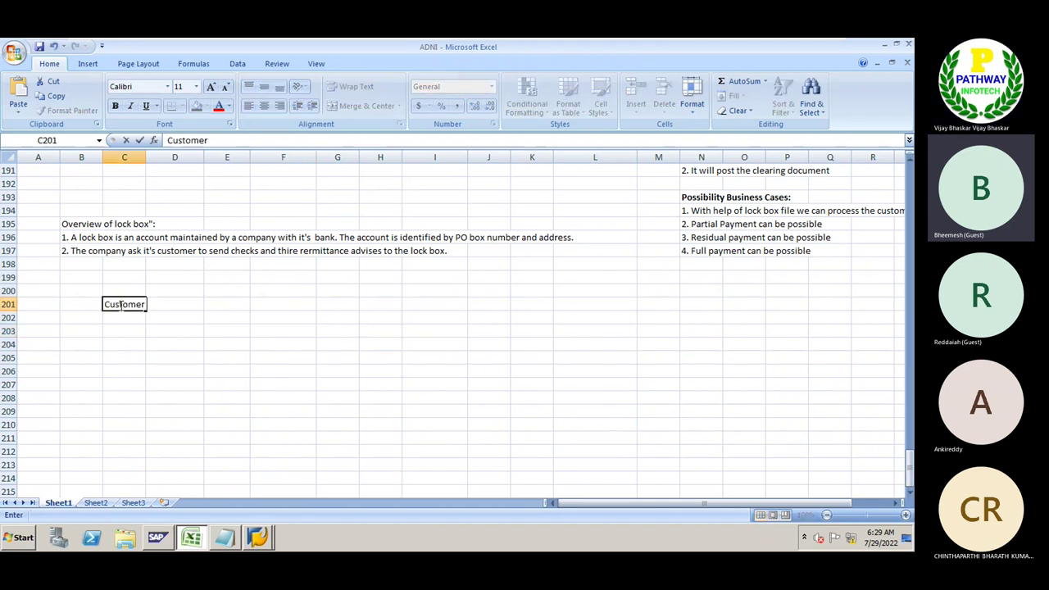
text( IN)
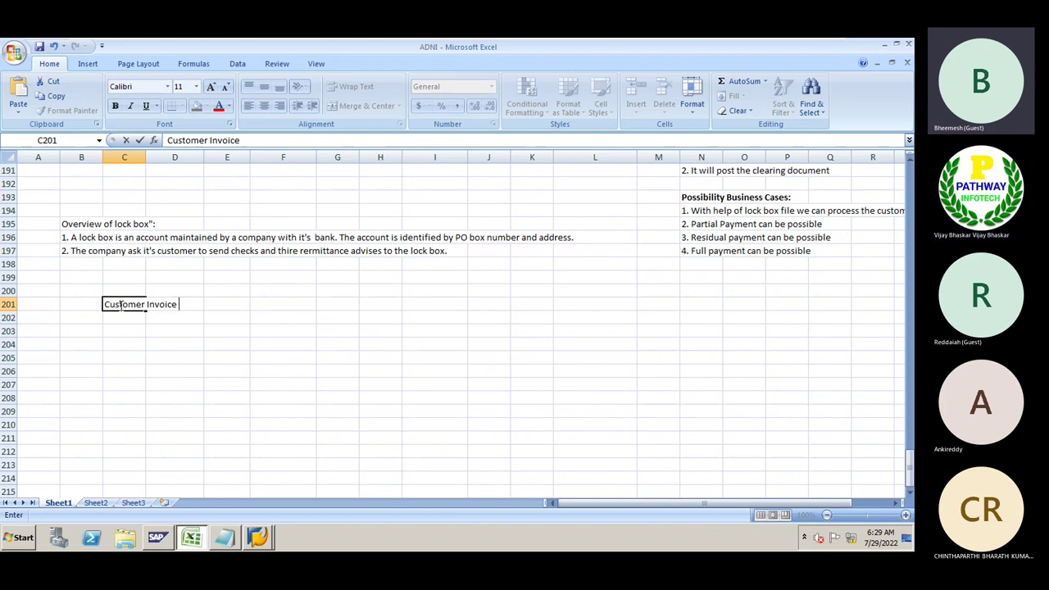
key(alt+Tab)
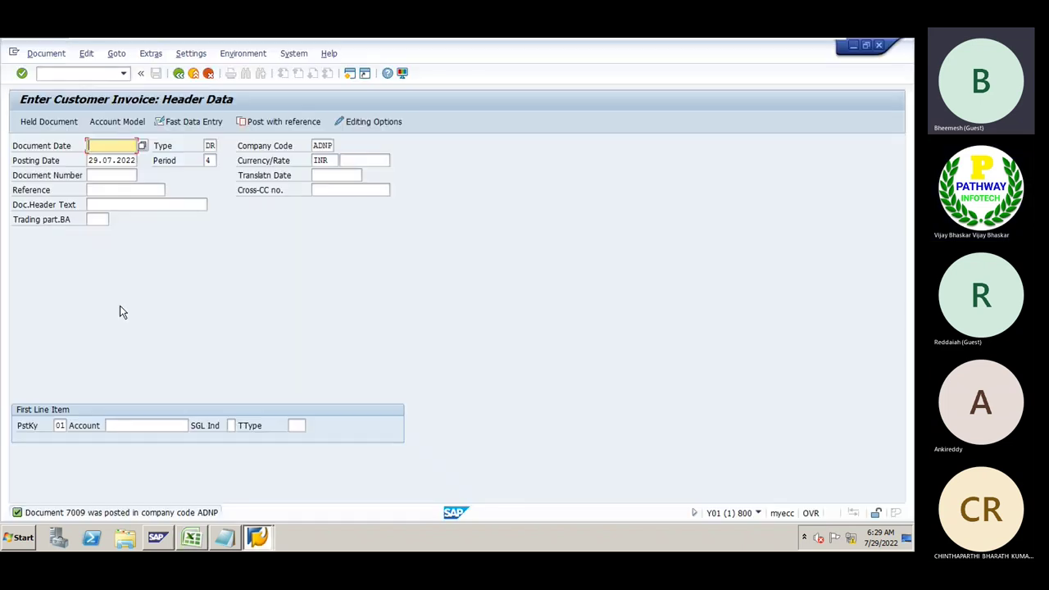
key(alt+Tab)
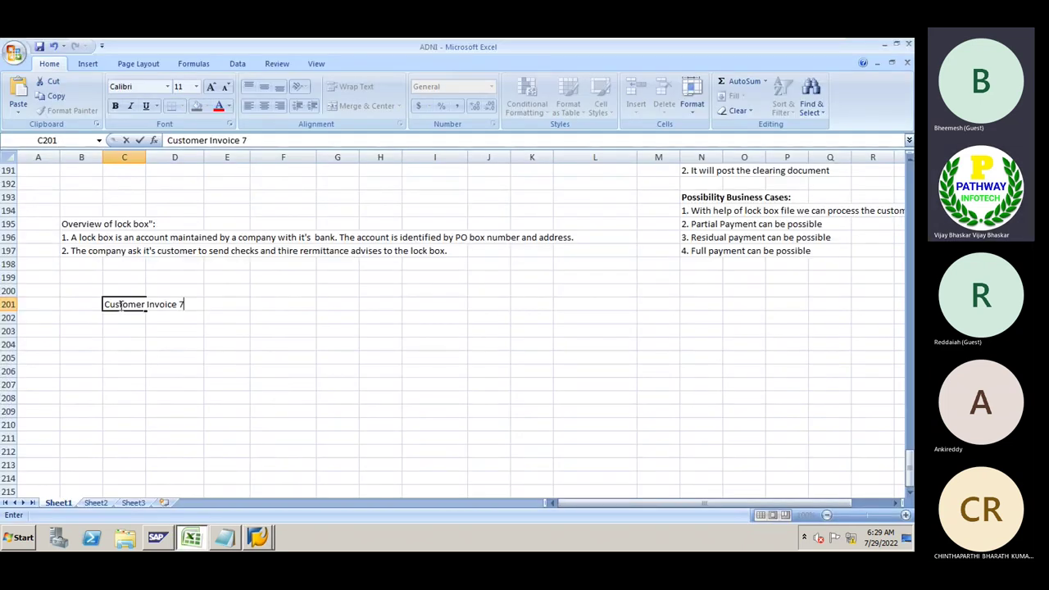
text(009 poste)
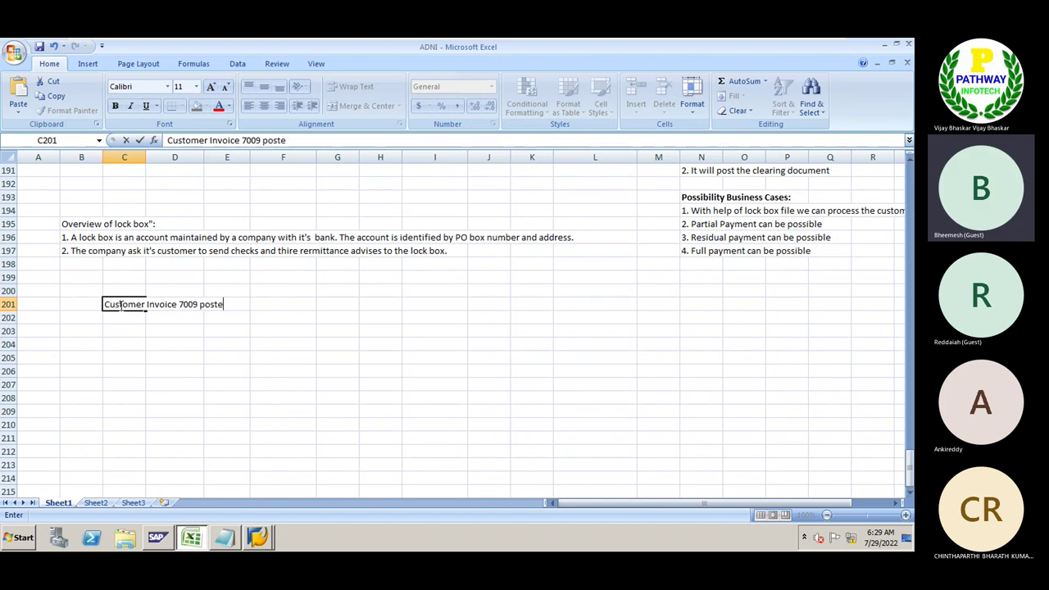
text(d)
key(Return)
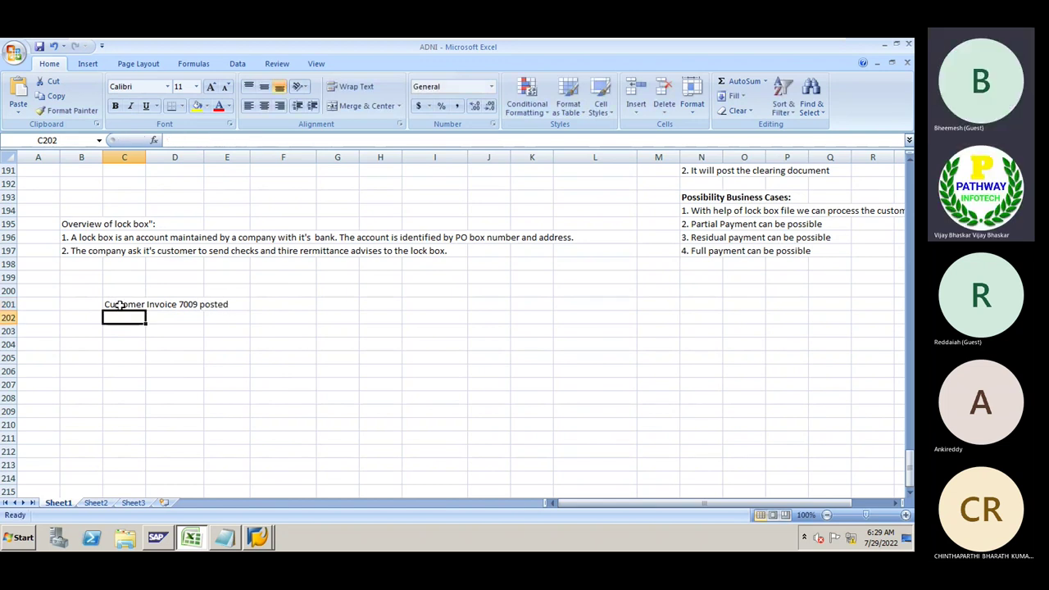
Step: Switch back to SAP and start transaction FBL5N for the customer line item display
key(alt+Tab)
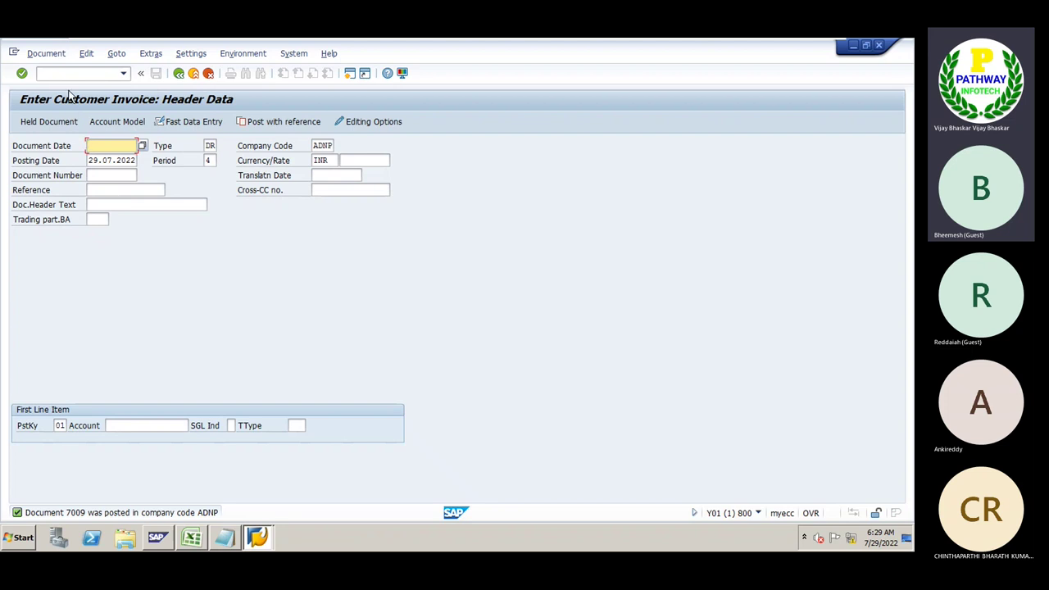
click(67, 75)
text(/nf)
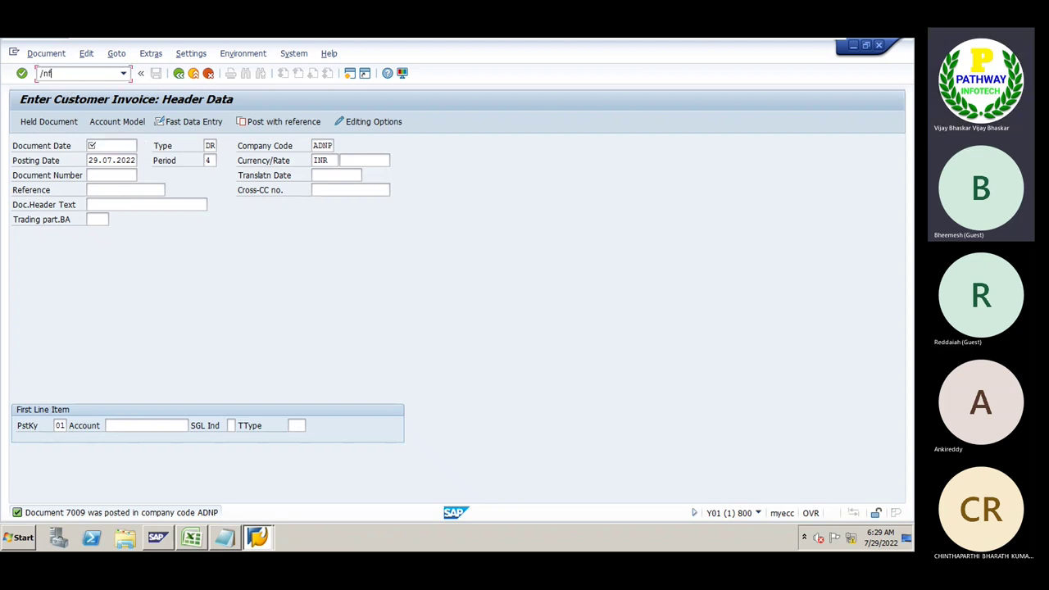
text(bl5n)
key(Return)
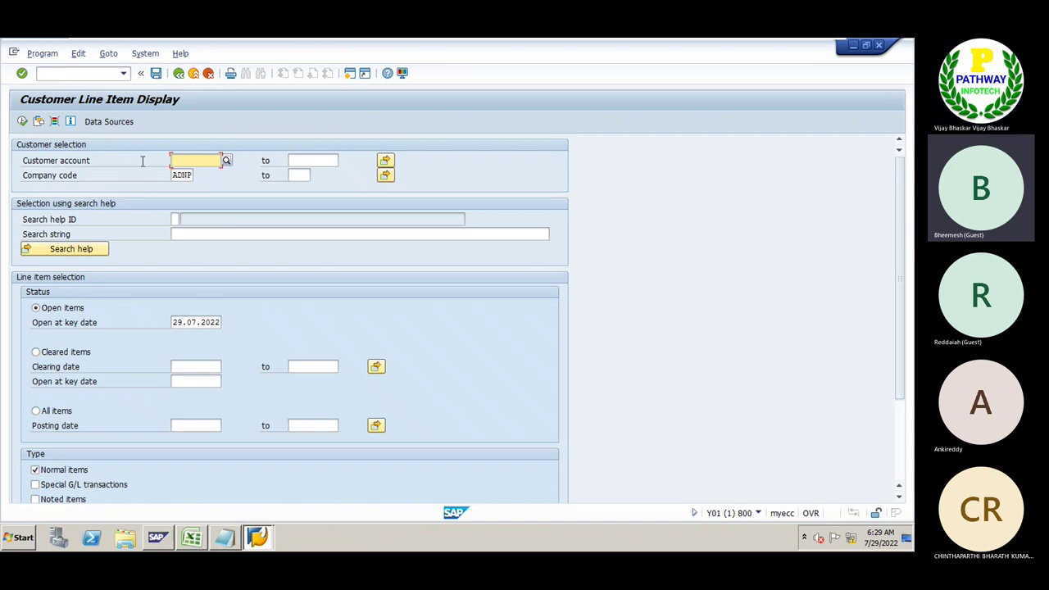
Step: Try to display the open items for the test customer's account in company code ADNP
click(187, 160)
click(179, 173)
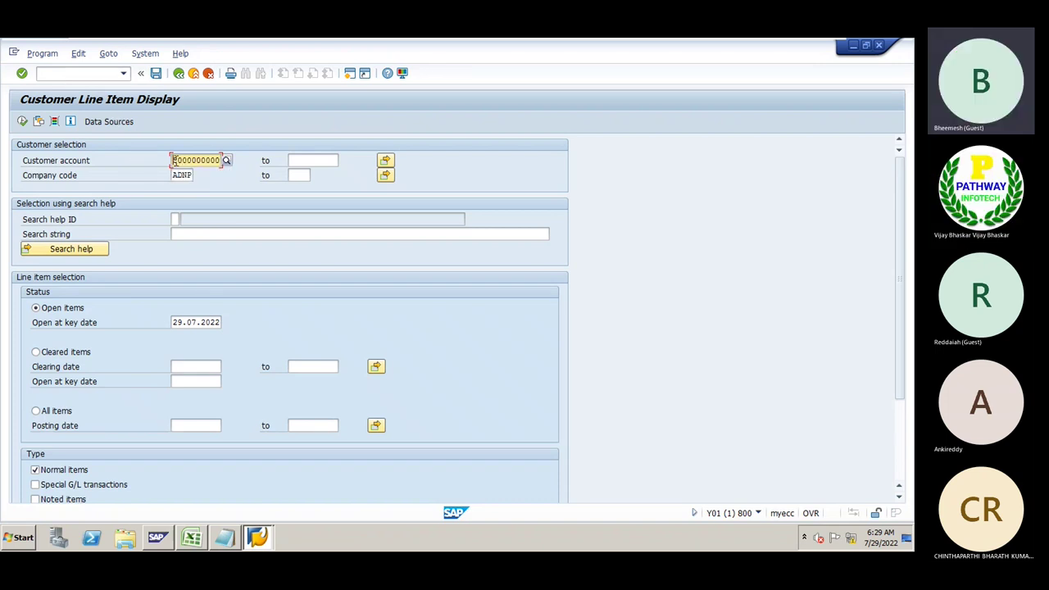
click(175, 160)
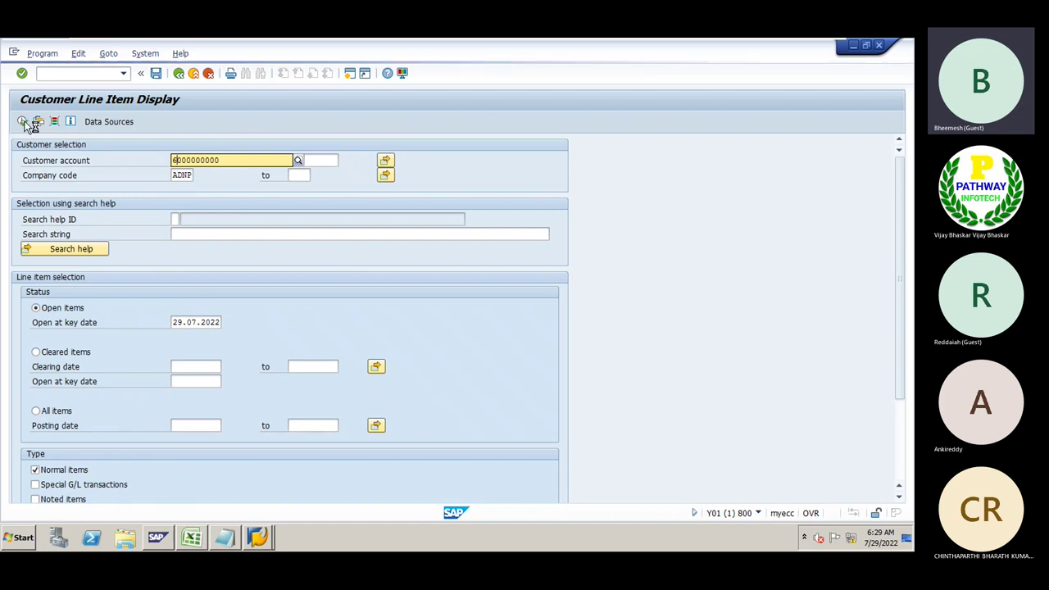
key(Delete)
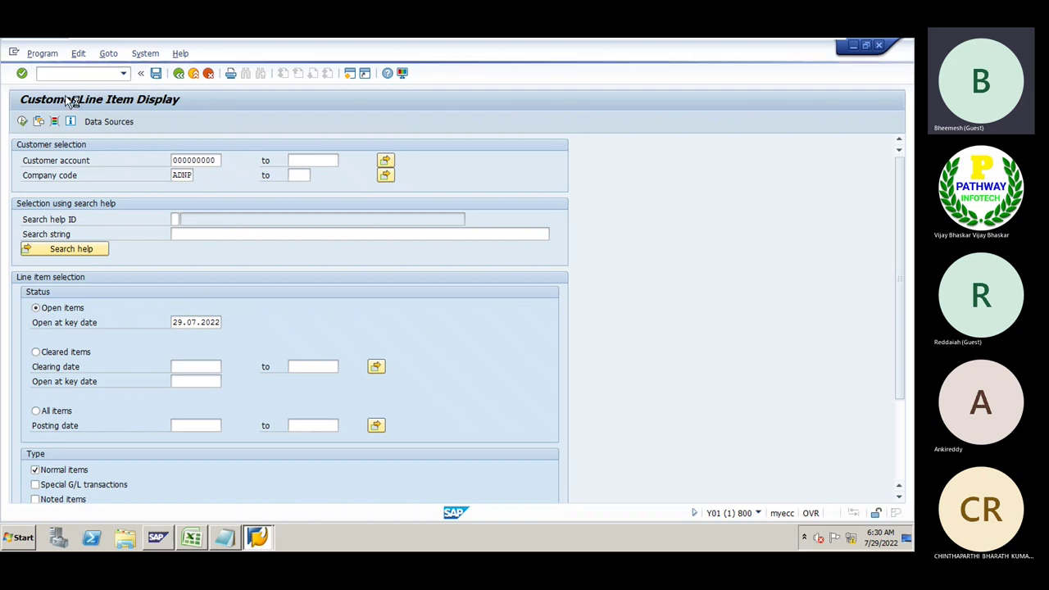
Step: Stop the customer line item display transaction and start FBL5N again
click(13, 54)
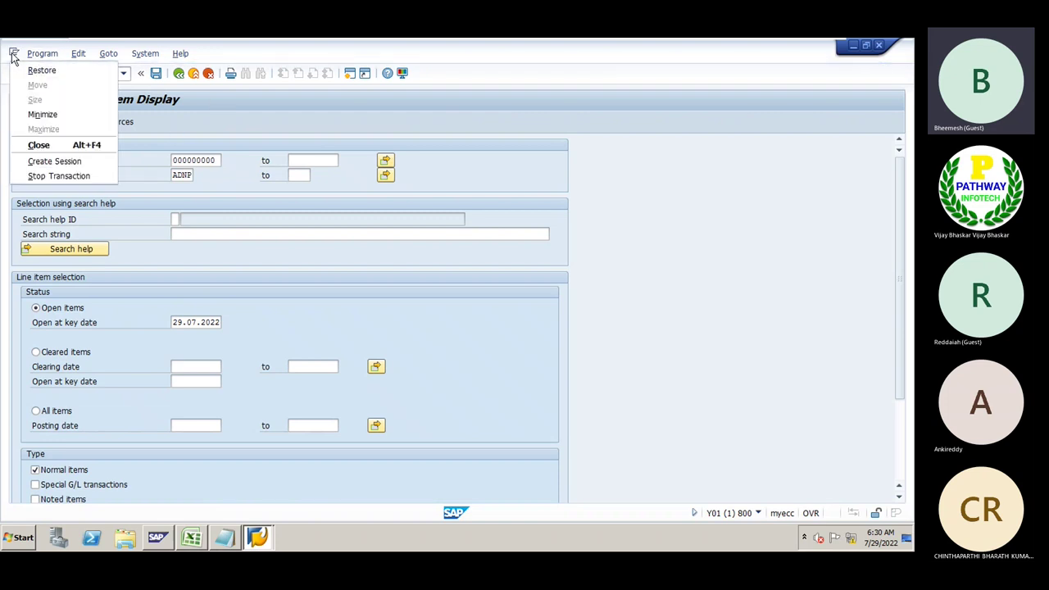
click(41, 176)
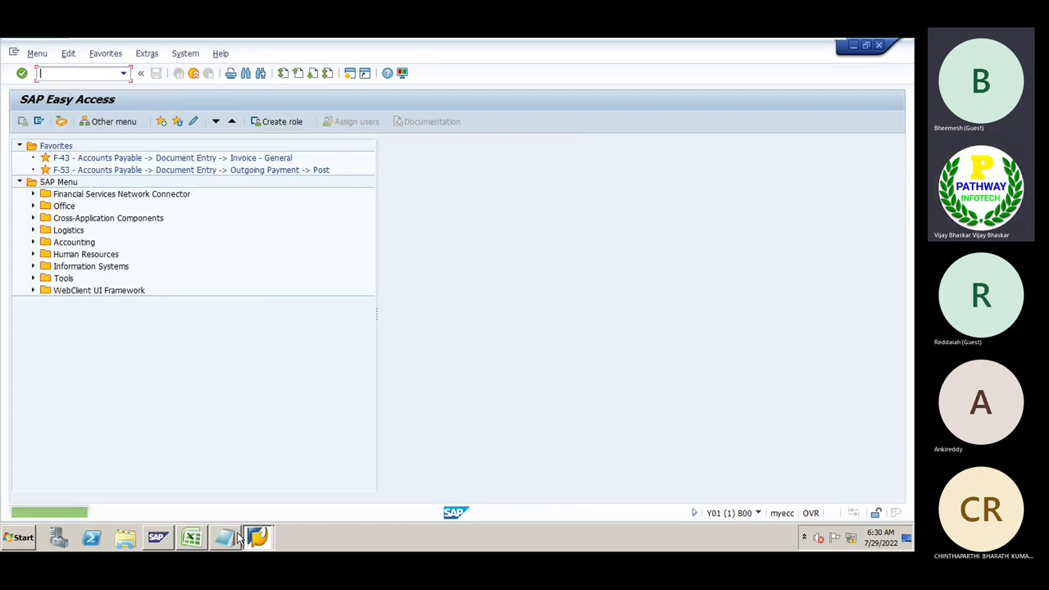
text(f)
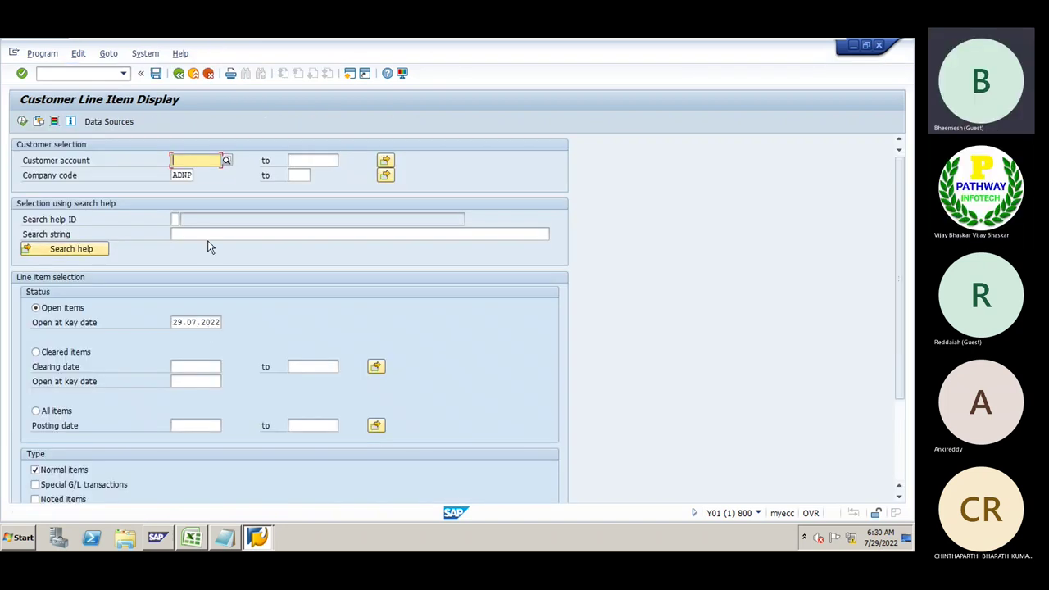
Step: Select the test customer through the customer account search by company code and display its open items in company code ADNP
click(197, 161)
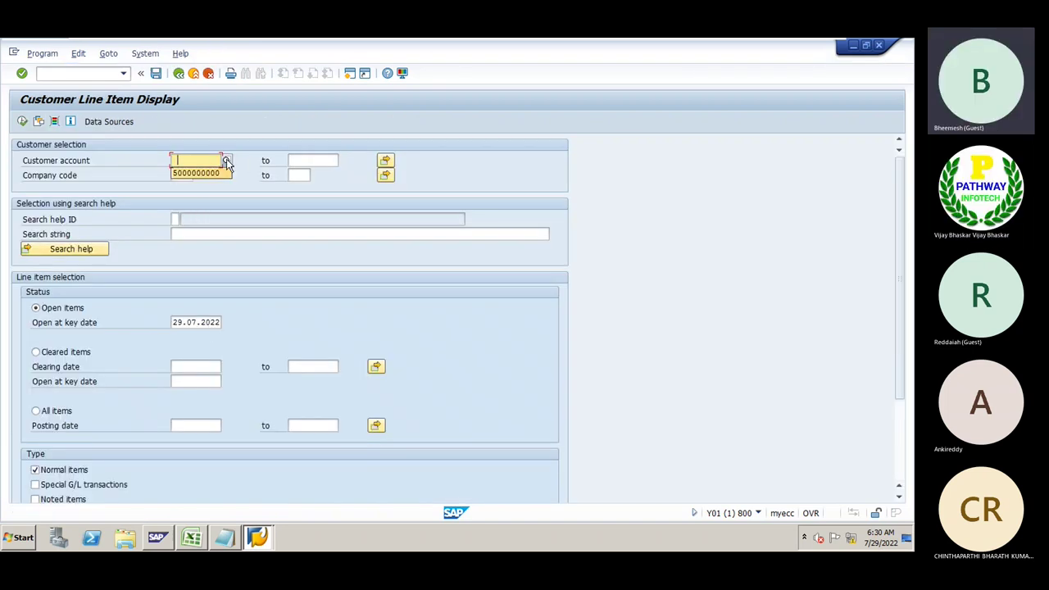
click(226, 163)
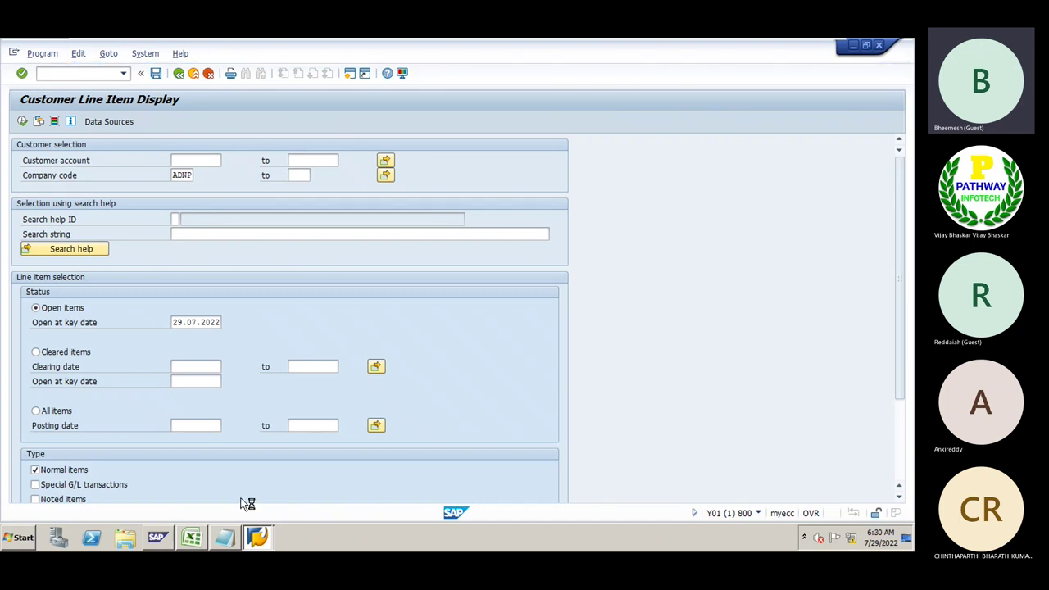
click(224, 536)
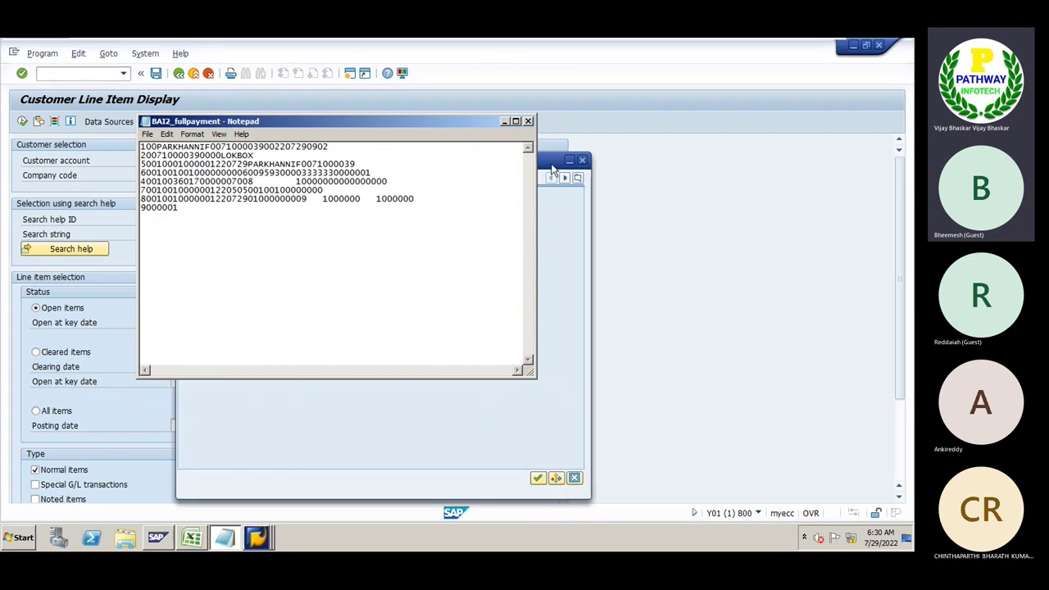
click(551, 174)
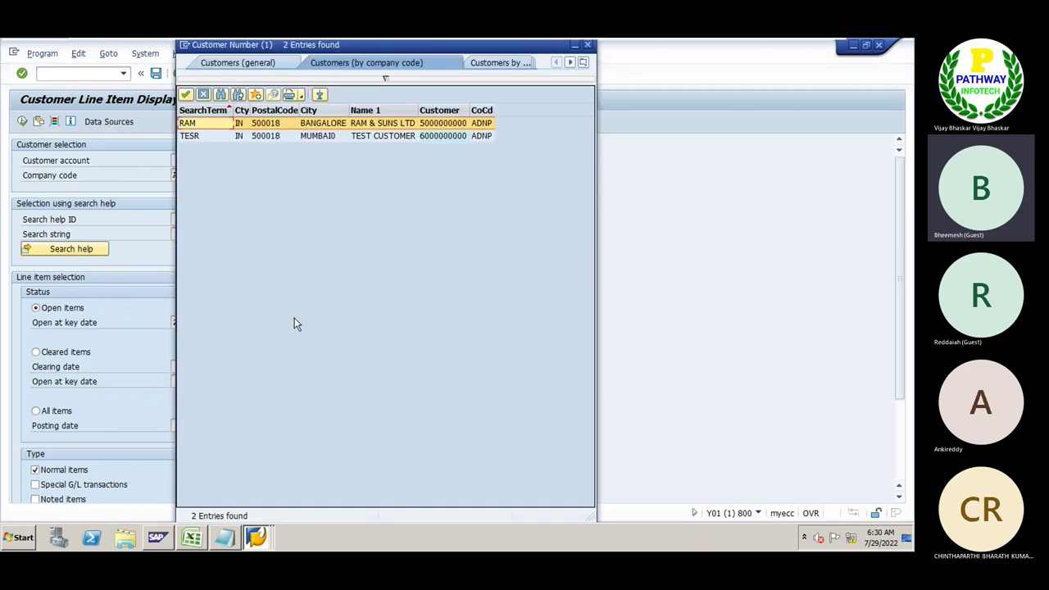
double_click(267, 138)
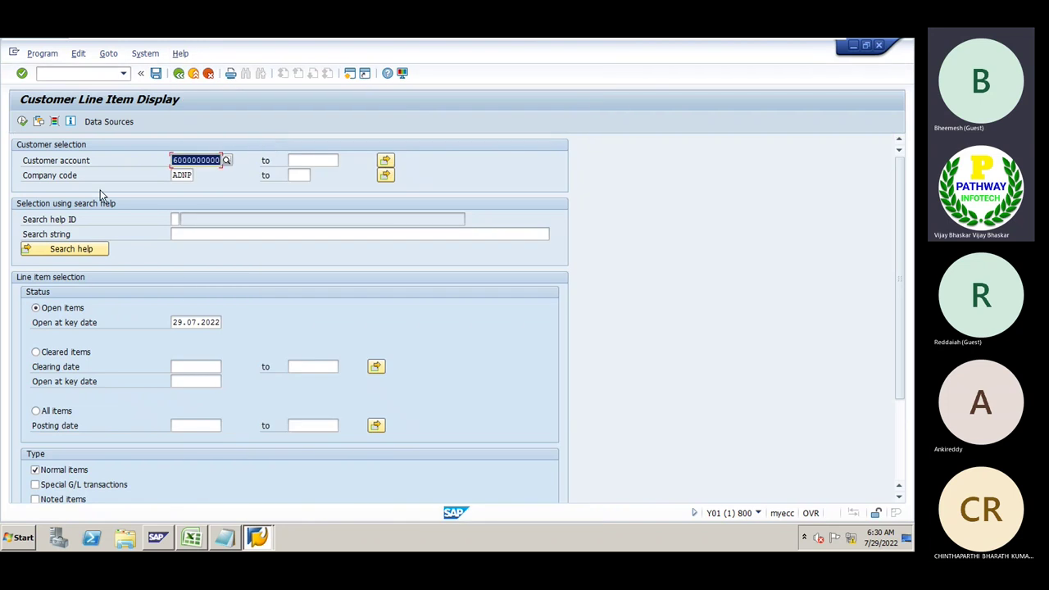
click(23, 121)
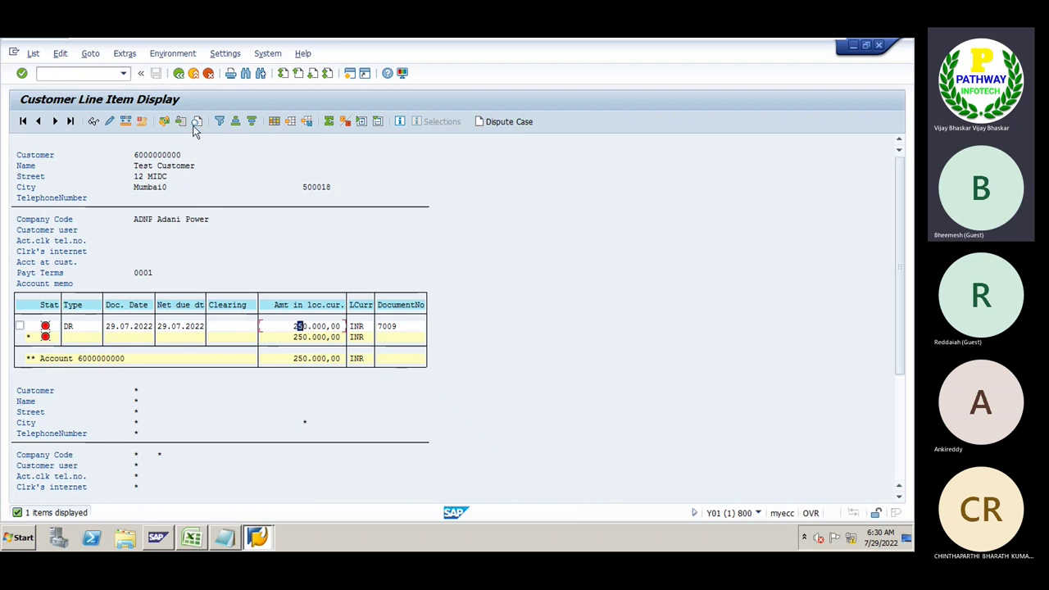
Step: Return to the selection and display all items of the test customer, then highlight the amount of document 7008
click(179, 74)
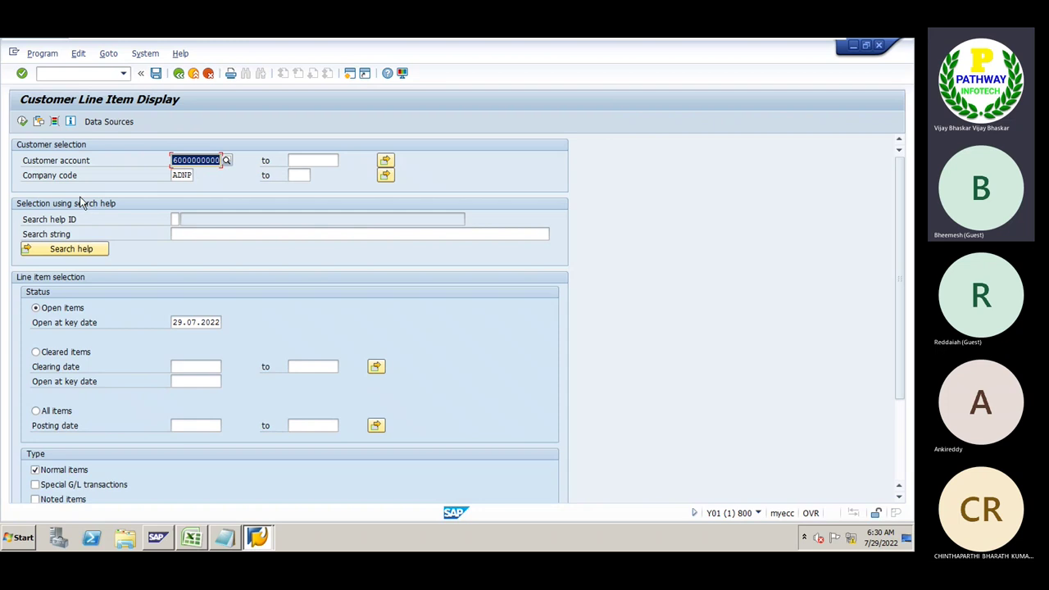
click(44, 414)
click(22, 121)
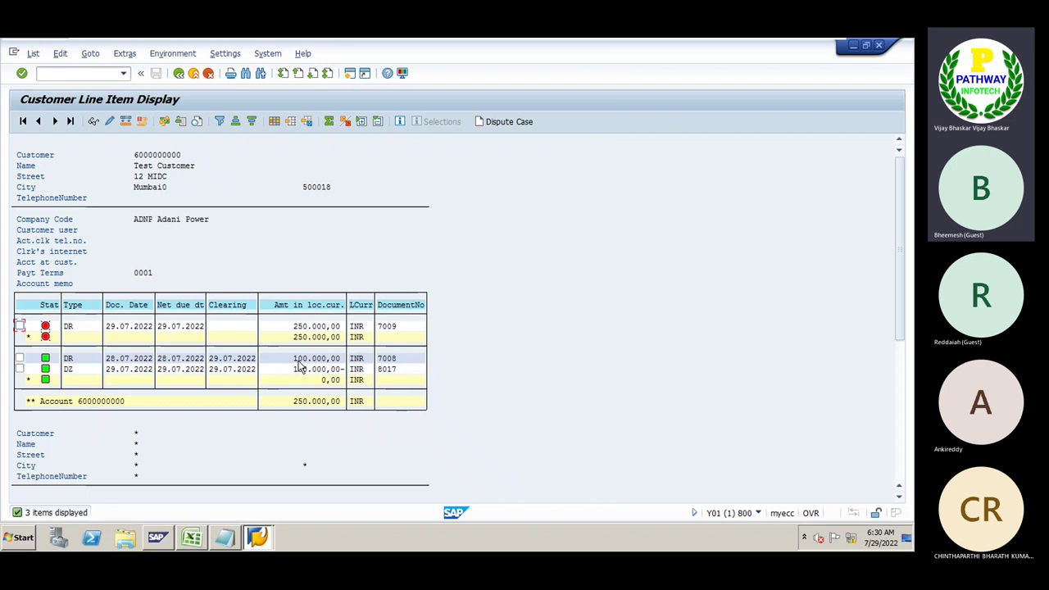
drag(297, 363, 341, 363)
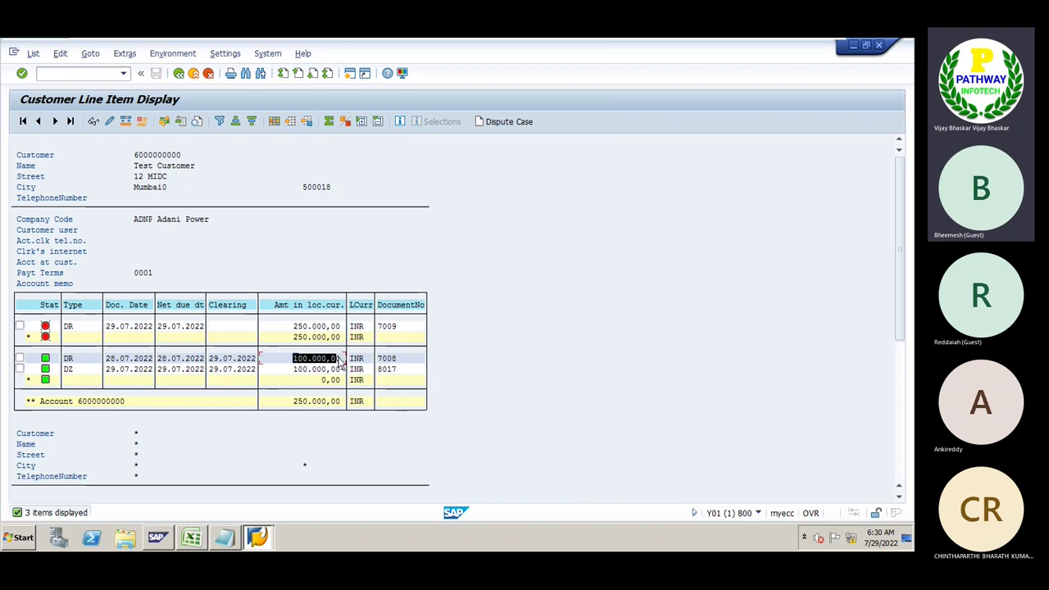
Step: Rerun the customer line item display for open items only and check the open invoice's amount
key(Home)
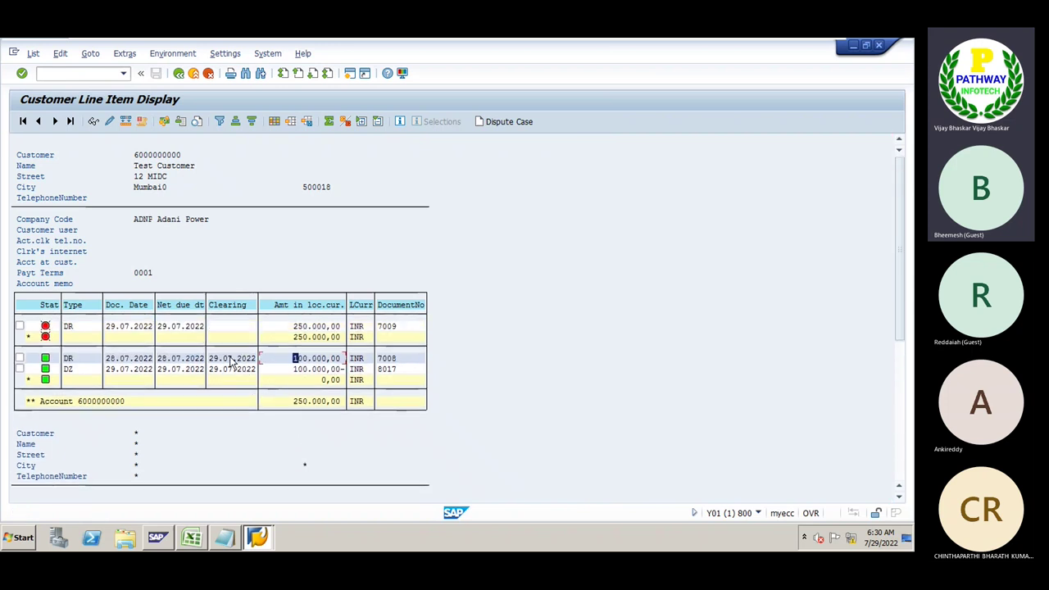
click(177, 74)
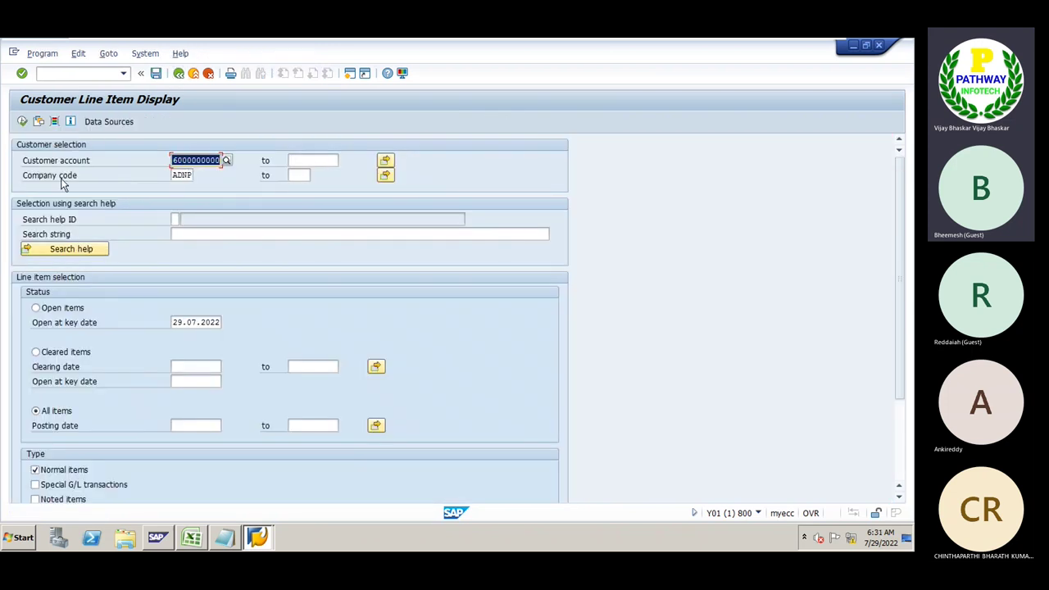
click(35, 307)
click(23, 122)
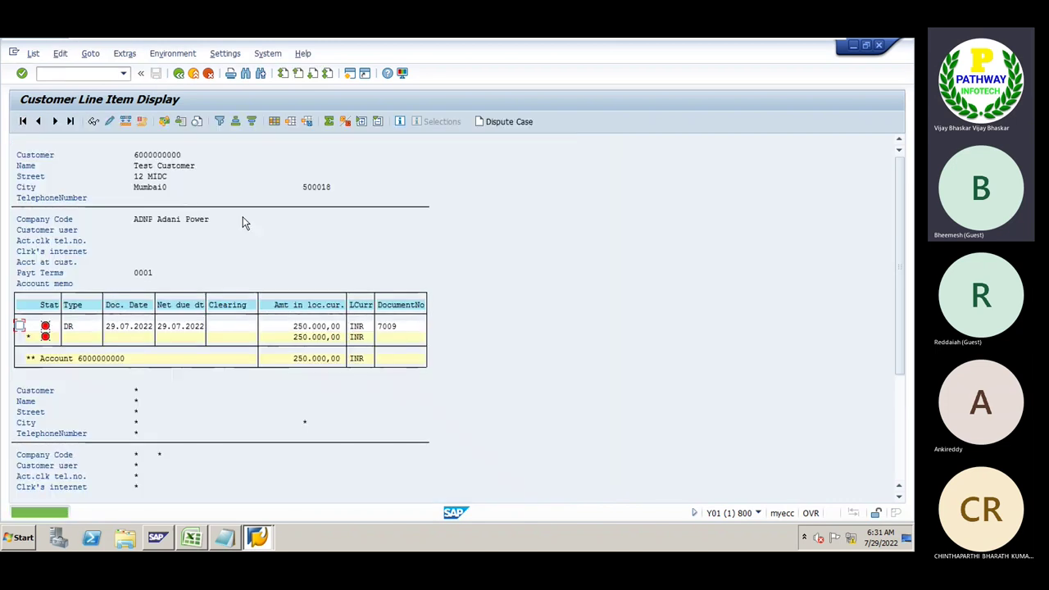
drag(296, 328, 331, 327)
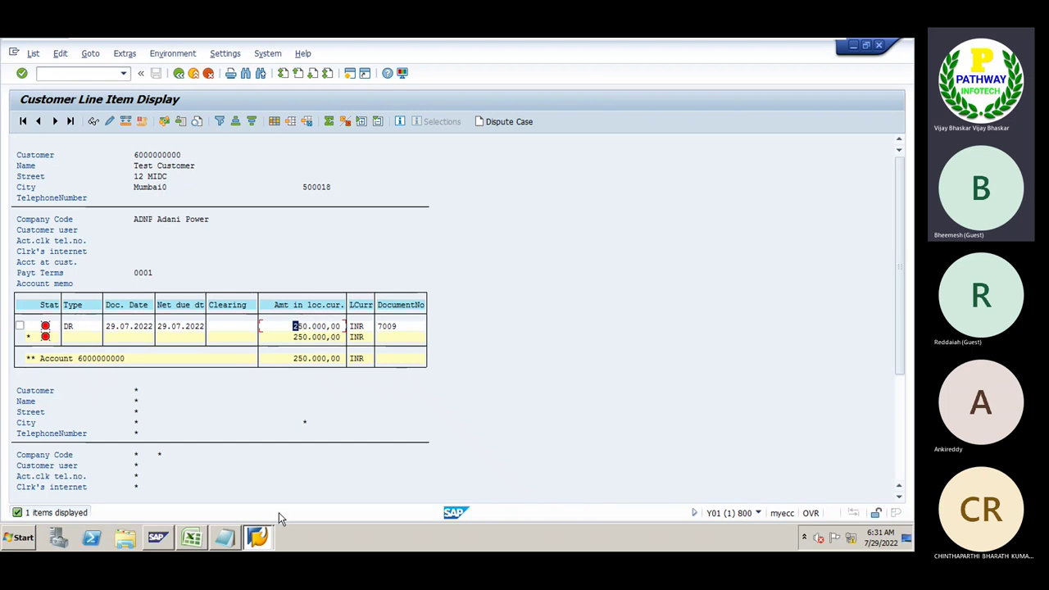
Step: Switch to the BAI2_fullpayment text file and replace 10 with 25 in the amounts of the lines starting with 5 and 6
click(226, 537)
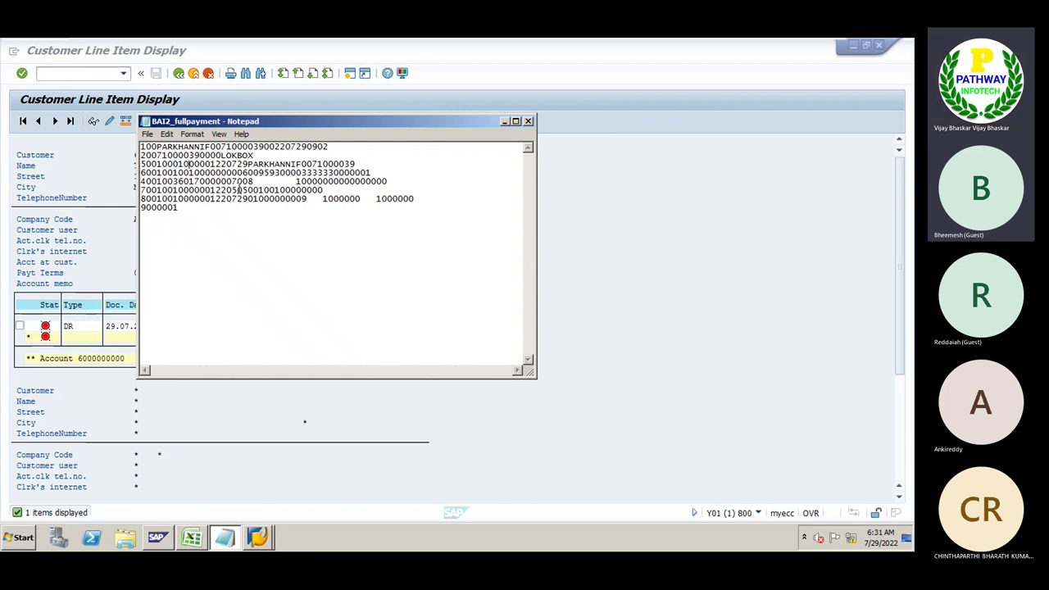
key(BackSpace)
key(BackSpace)
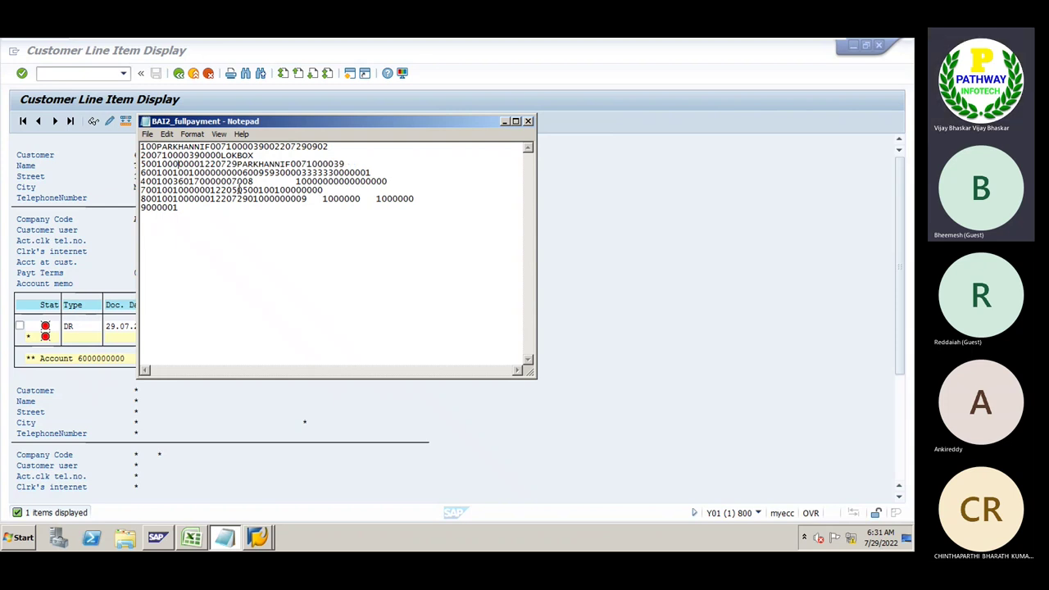
text(25)
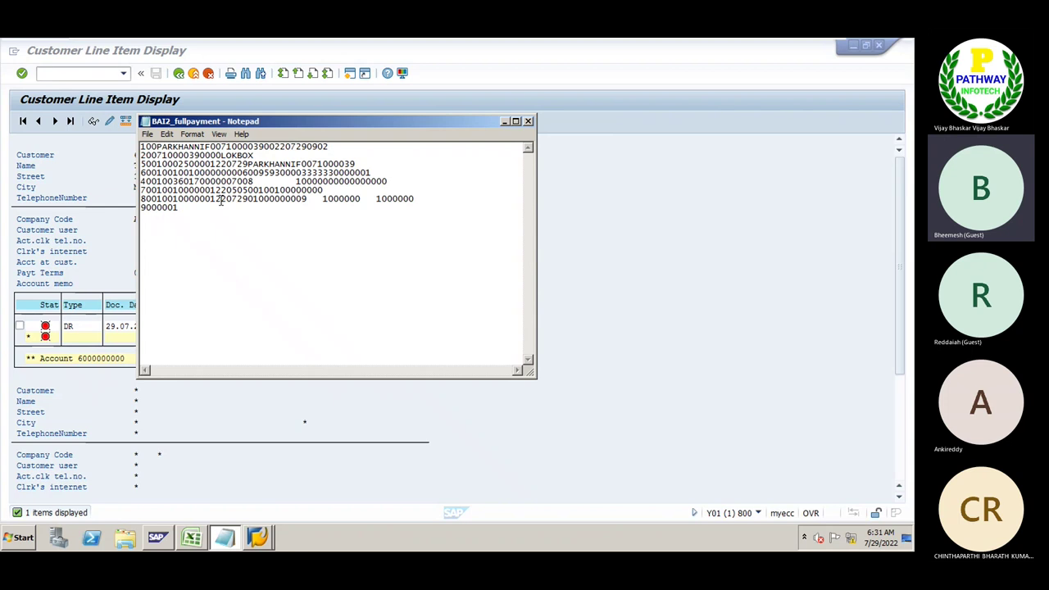
click(199, 173)
key(BackSpace)
key(BackSpace)
text(25)
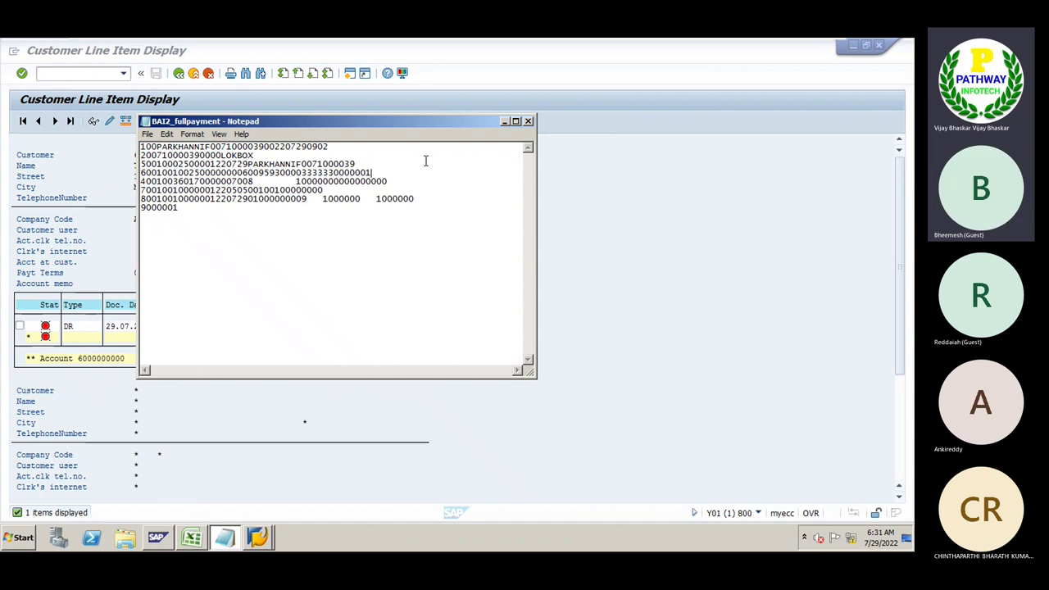
Step: Change the final digit of the line starting with 6 to 2 and begin the line 4 amount with 25
key(BackSpace)
text(2)
drag(276, 146, 309, 156)
click(305, 180)
key(BackSpace)
key(BackSpace)
text(25)
Step: Replace 10 with 25 in both amount values of the line starting with 7
click(282, 189)
key(BackSpace)
key(BackSpace)
text(25)
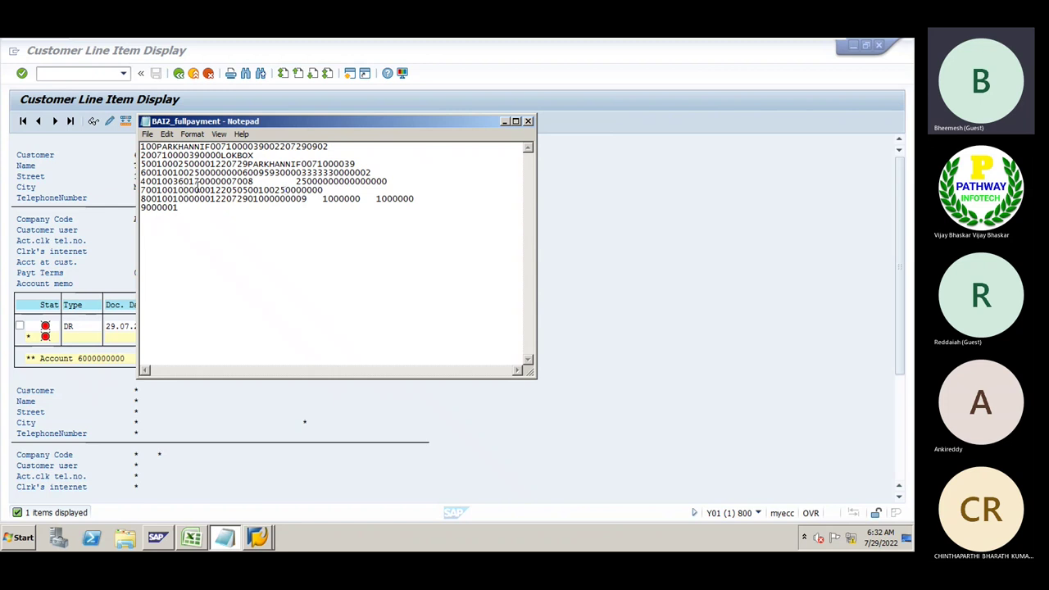
click(184, 189)
key(BackSpace)
key(BackSpace)
text(25)
Step: Replace 10 with 25 in the first two amount values of the line starting with 8
click(182, 198)
key(BackSpace)
key(BackSpace)
text(25)
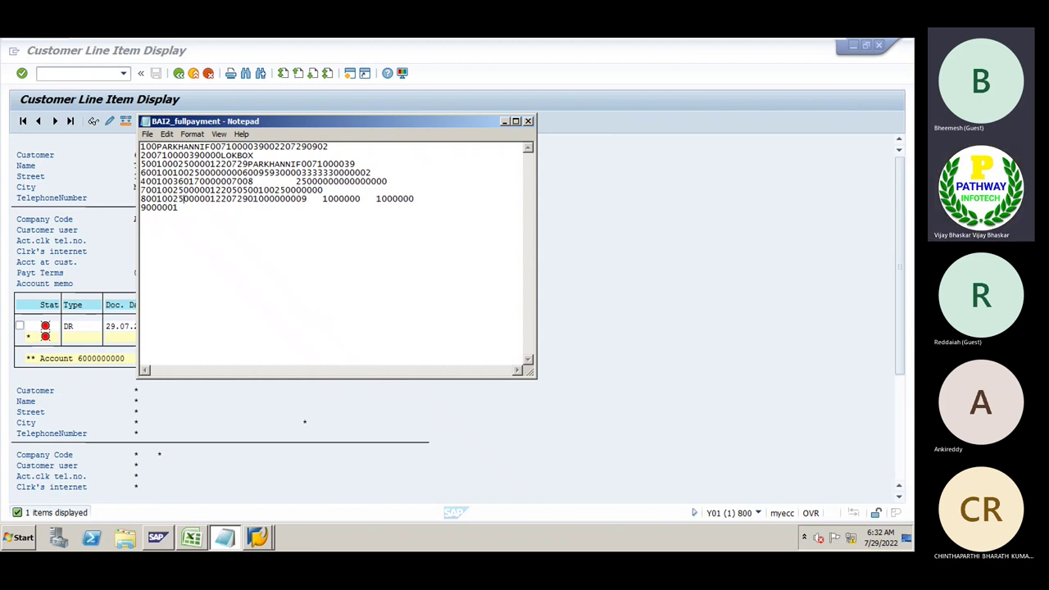
click(262, 199)
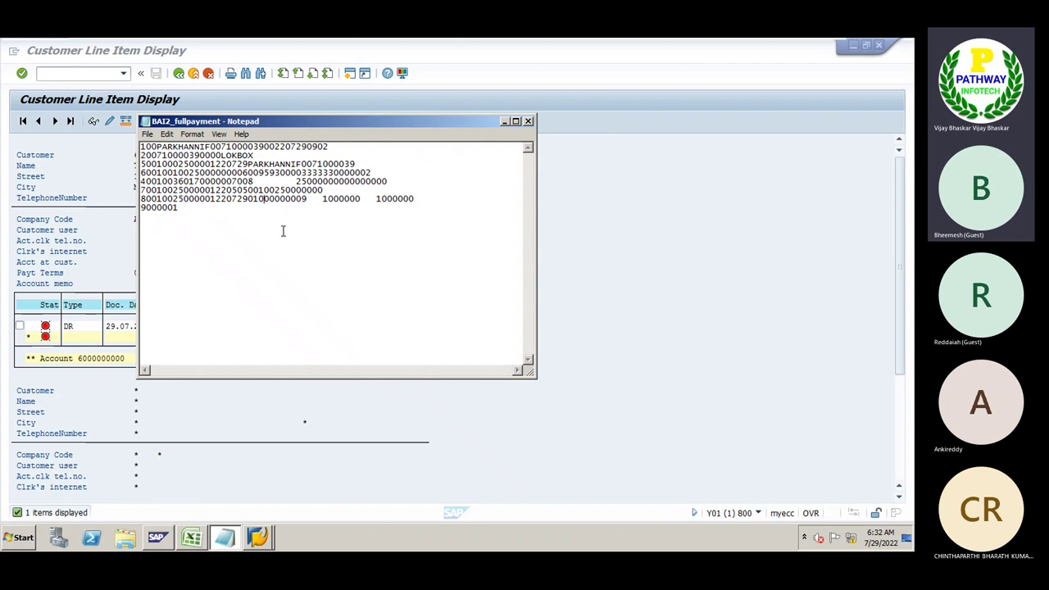
key(BackSpace)
key(BackSpace)
text(25)
Step: Replace 10 with 25 in the two separate amounts at the end of the line starting with 8
click(331, 199)
key(BackSpace)
key(BackSpace)
text(25)
click(387, 199)
key(BackSpace)
key(BackSpace)
text(25)
Step: Return to SAP and open the Main Lockbox Program with transaction FLB2 in a new session
click(596, 339)
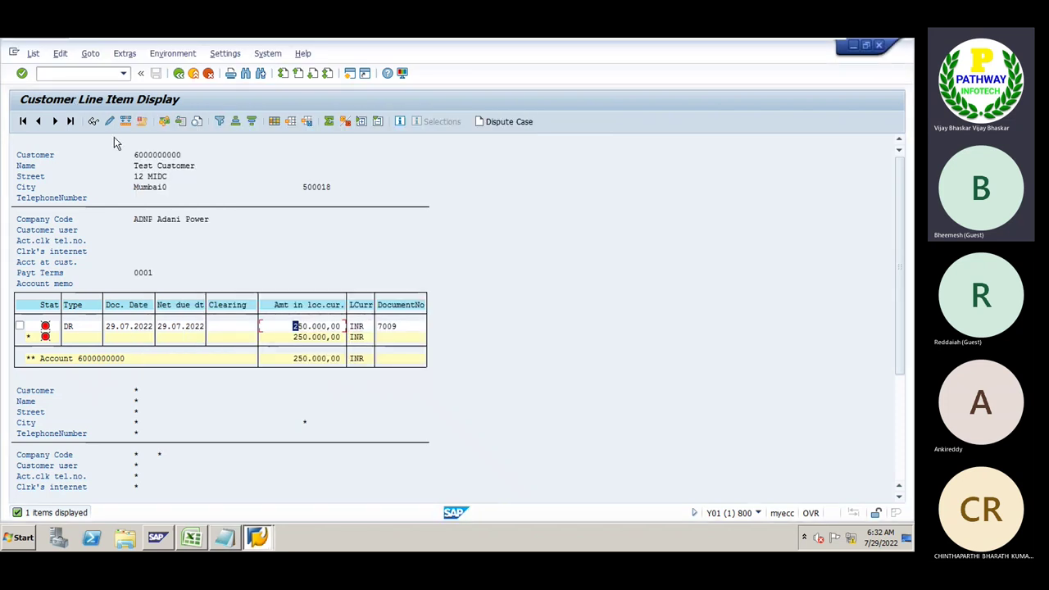
click(347, 73)
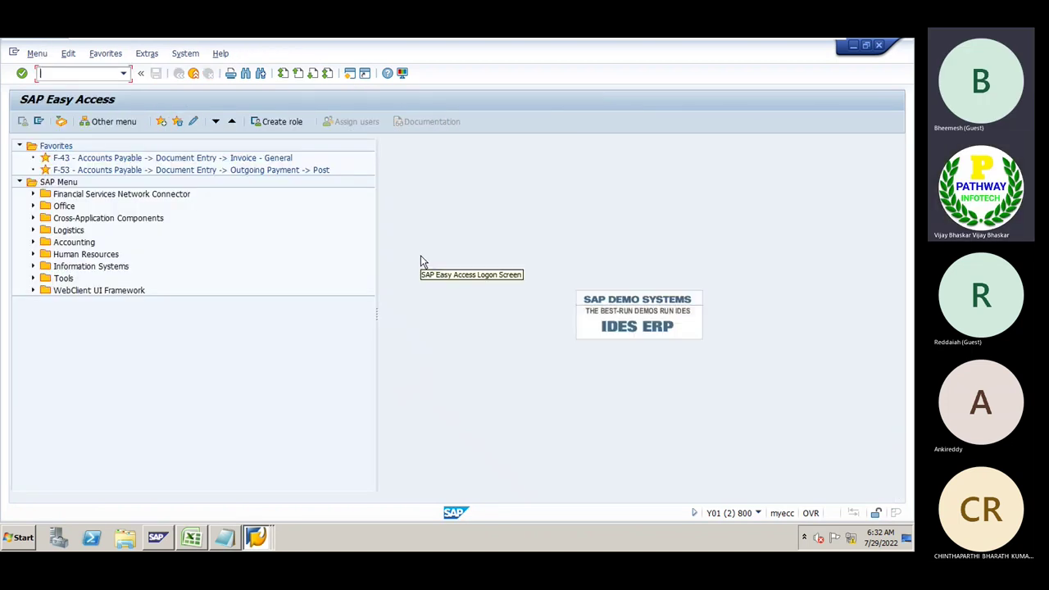
text(fbl)
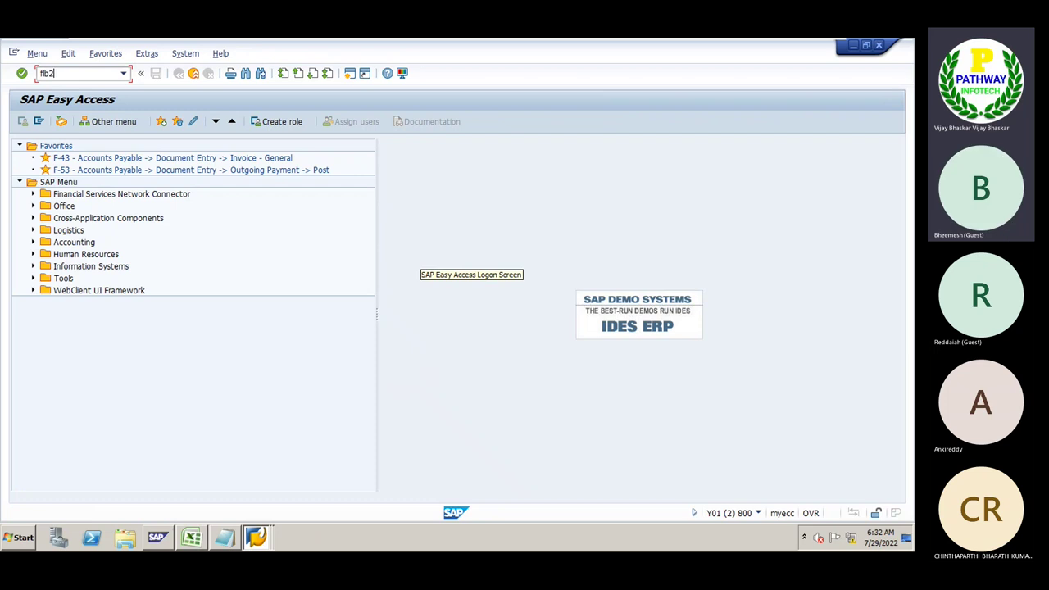
text(2)
key(Return)
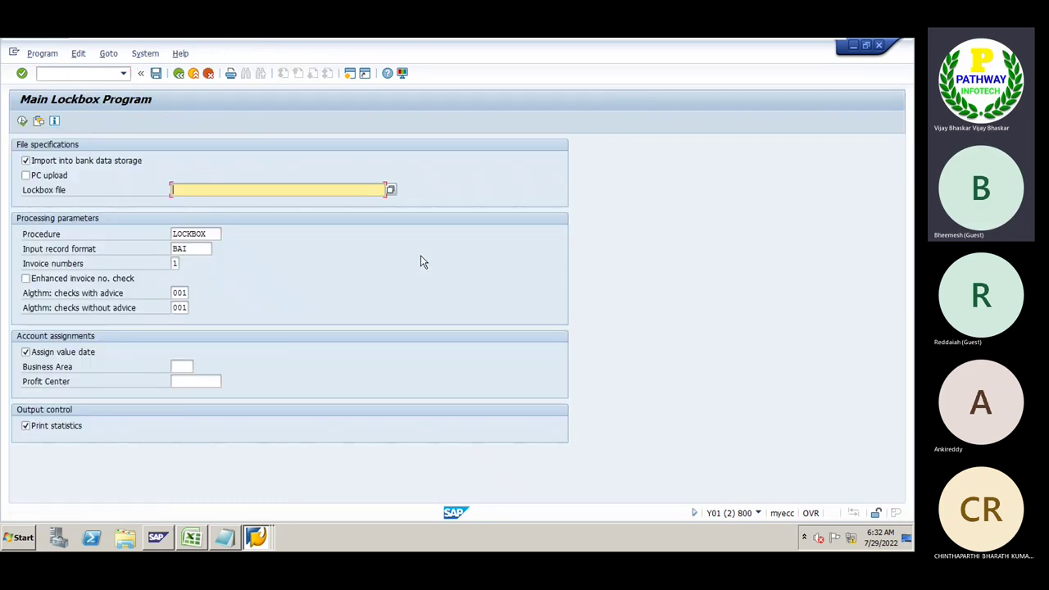
Step: Enable PC upload together with import into bank data storage for the lockbox file
click(33, 177)
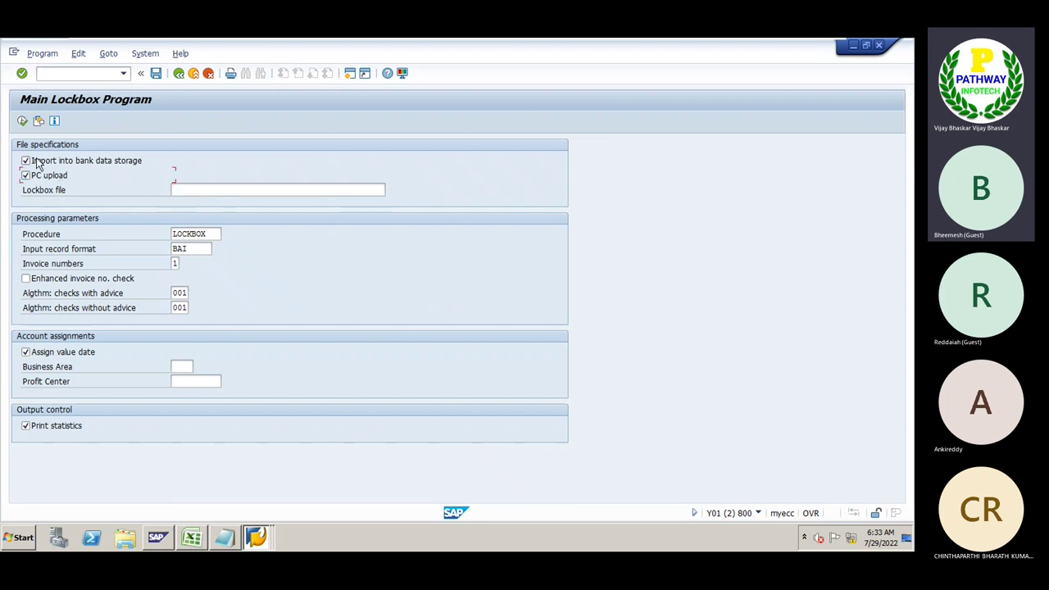
click(216, 190)
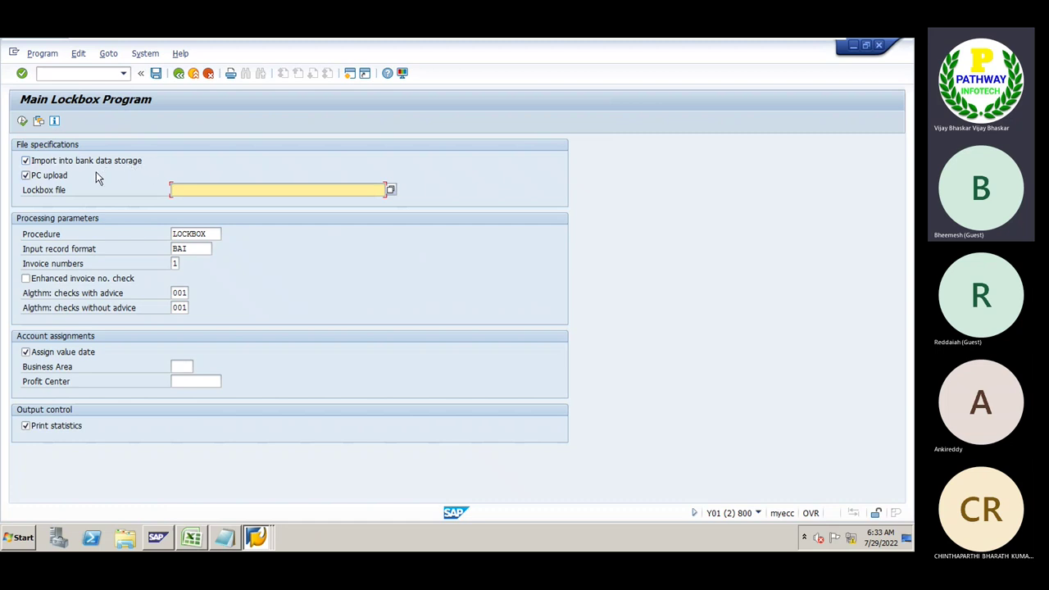
click(25, 160)
click(26, 161)
Step: Open the ABAP Dictionary with transaction SE11 in a new session
click(349, 74)
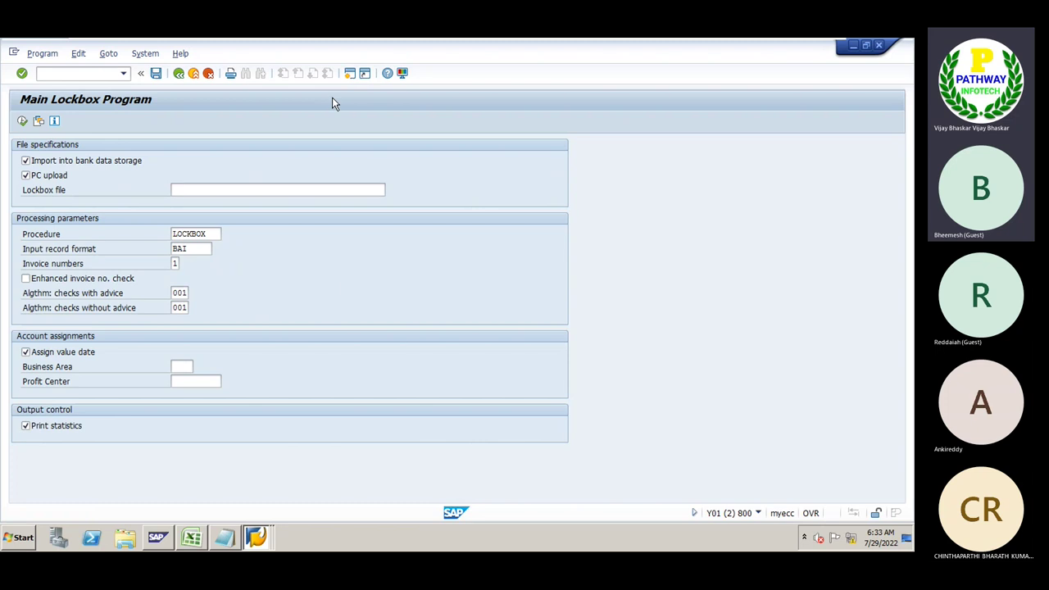
text(s)
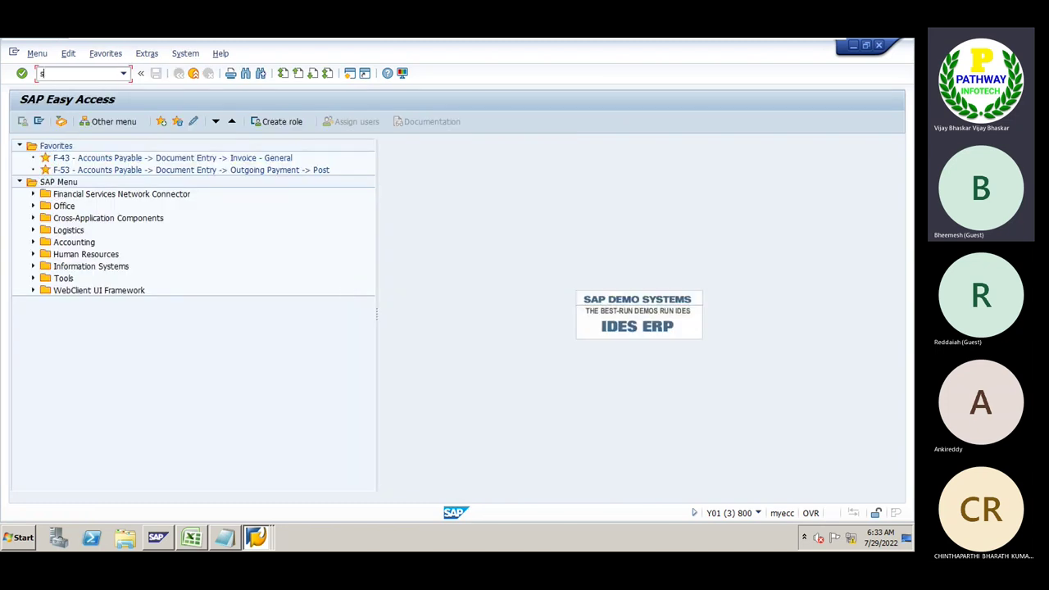
text(e11)
key(Return)
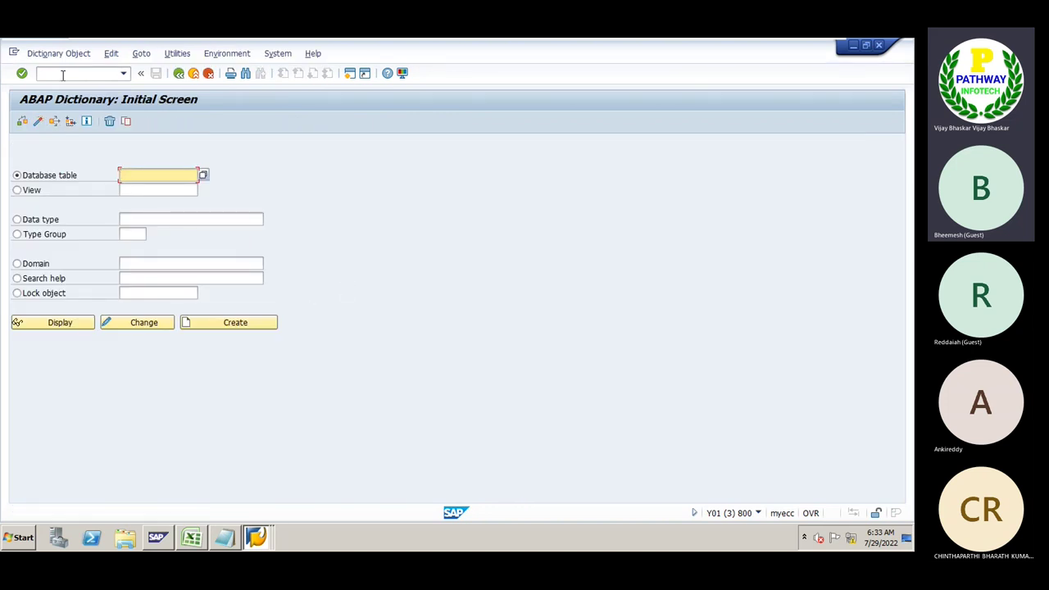
Step: Replace the ABAP Dictionary with the SAP Directories list using transaction /nal11
key(ctrl+slash)
text(/nse11)
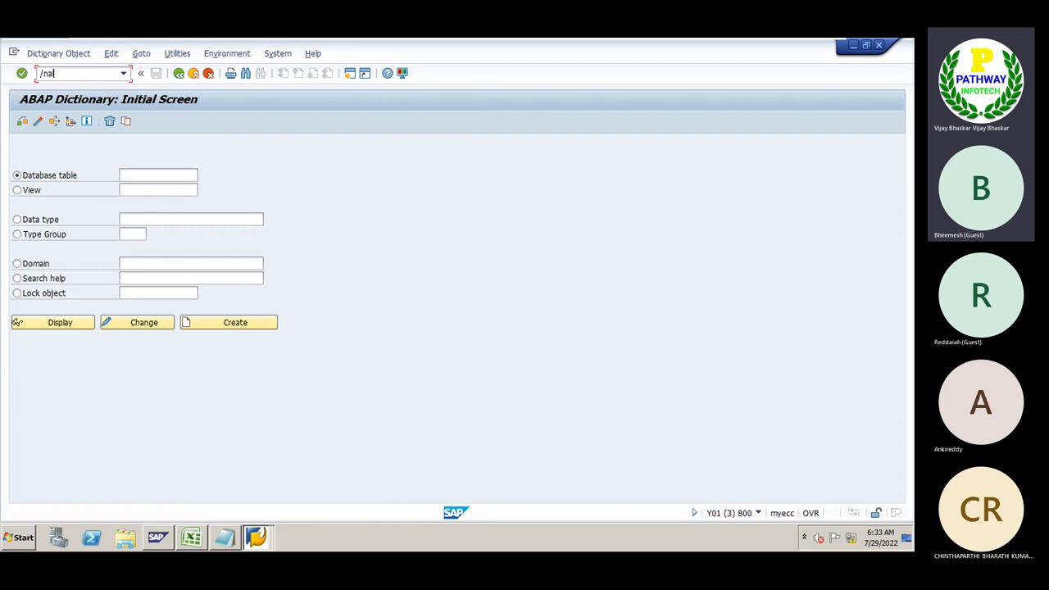
key(Return)
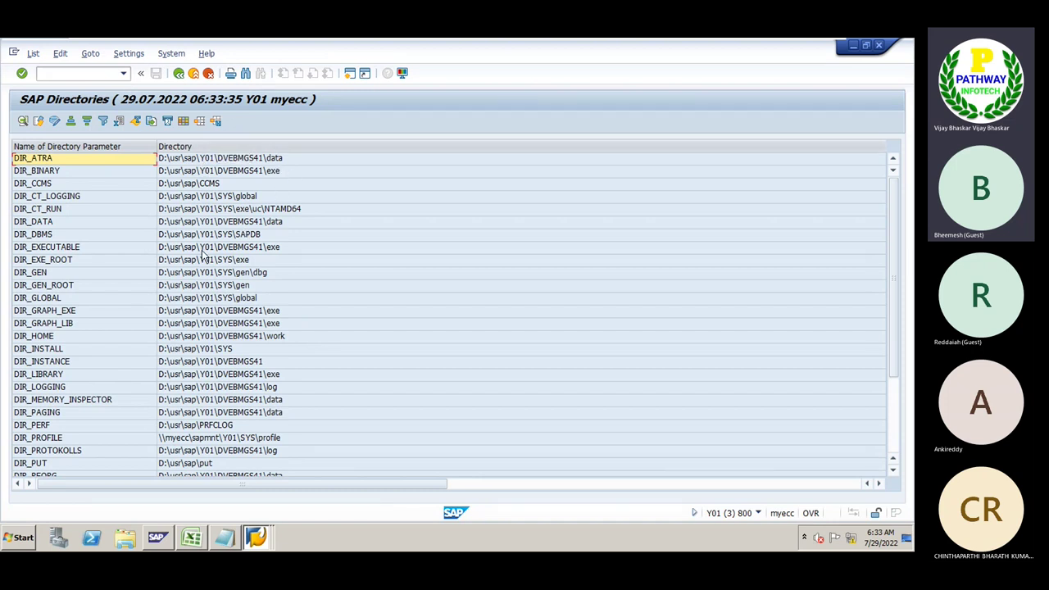
Step: Review the file specifications in the Main Lockbox Program session and return to the SAP Directories session
click(256, 537)
click(210, 490)
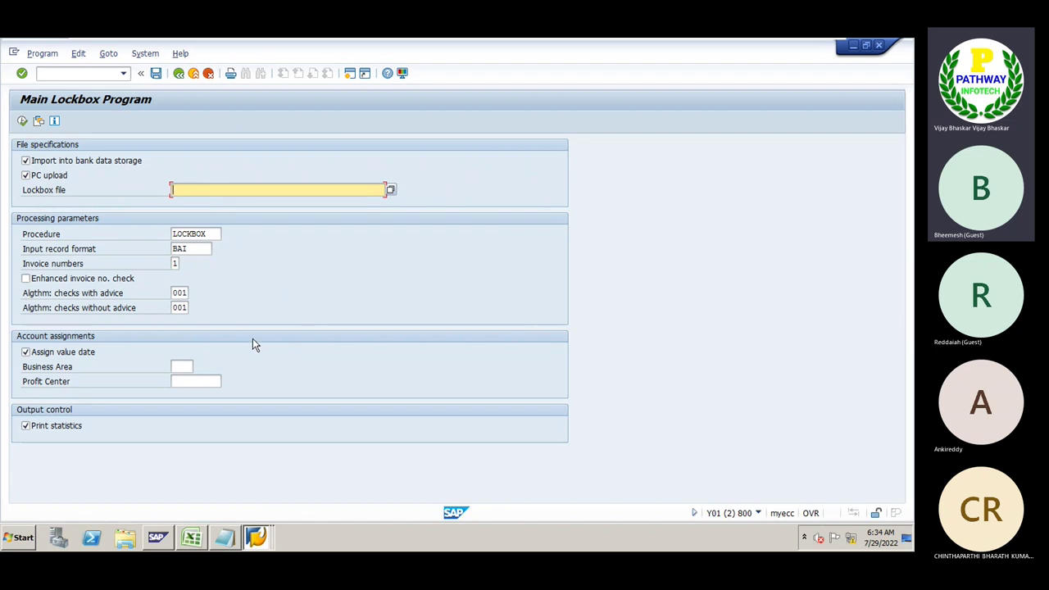
key(F4)
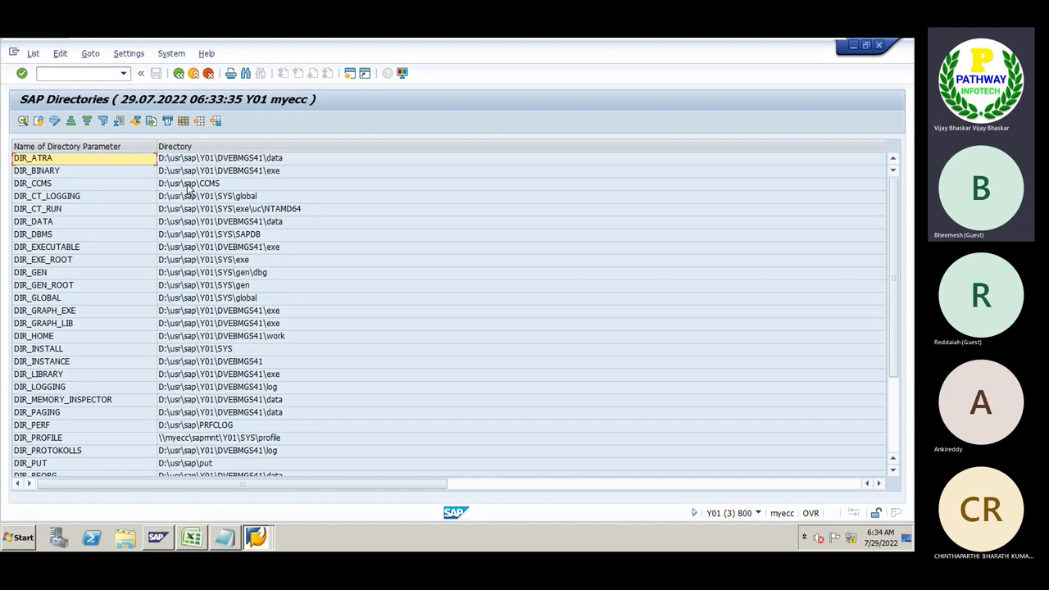
Step: Browse the DIR_CCMS directory through its Y01_41 and logmon subfolders, and return to the SAP Directories list
double_click(65, 183)
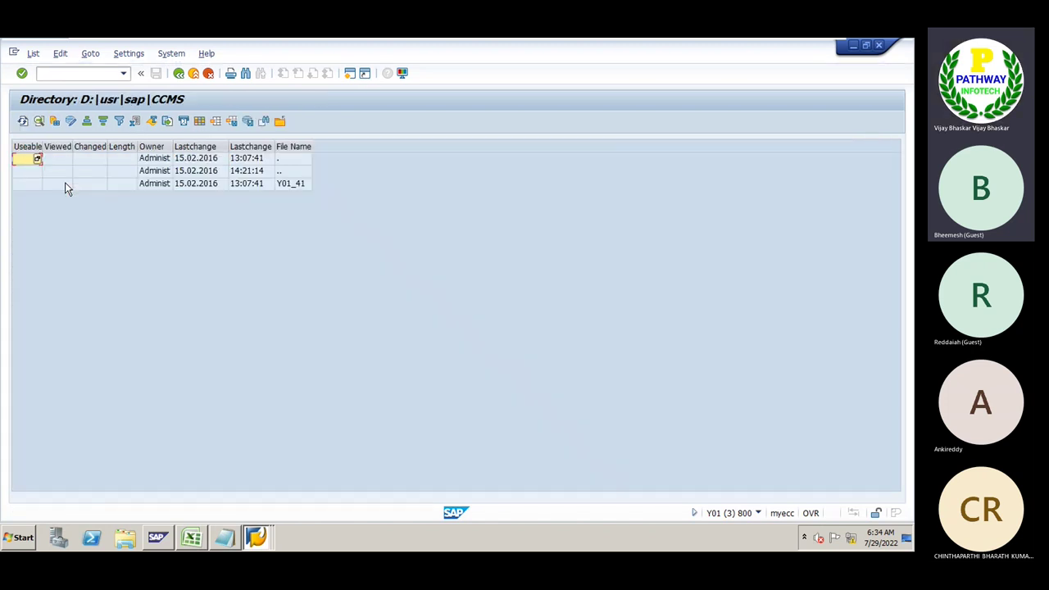
click(160, 163)
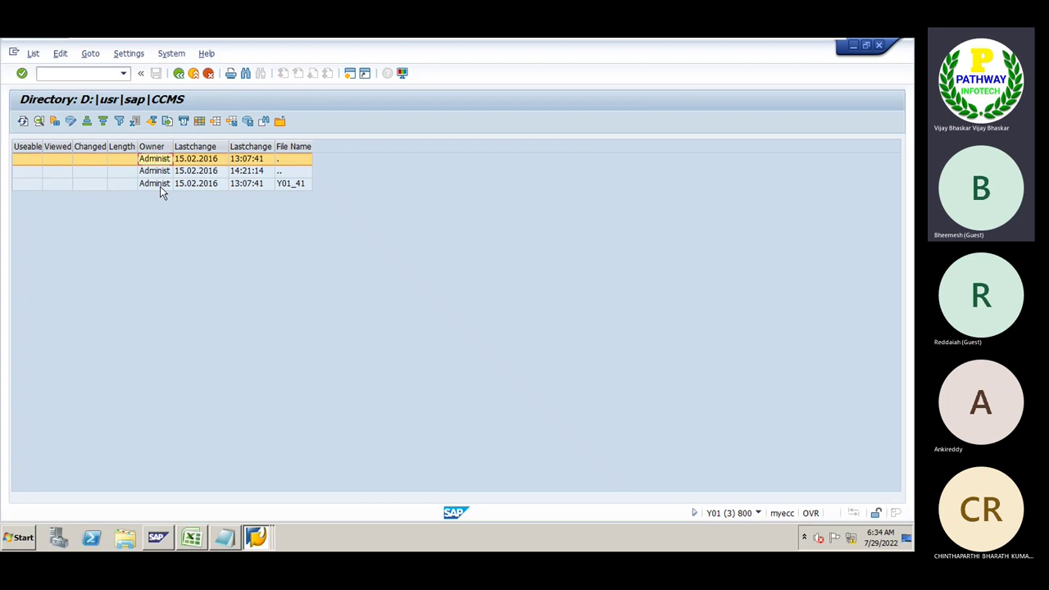
double_click(160, 186)
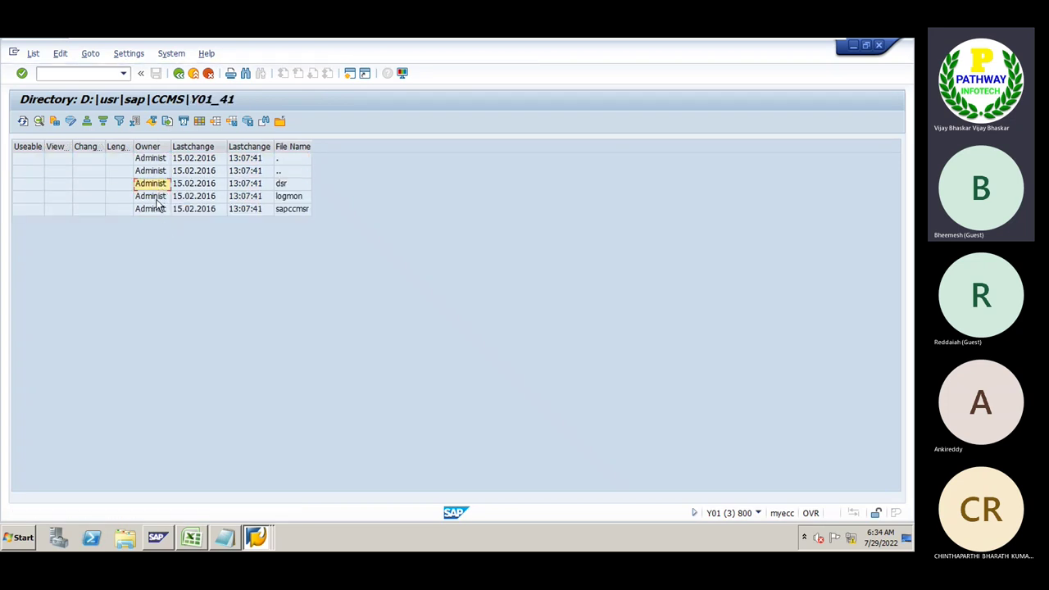
double_click(157, 199)
double_click(149, 172)
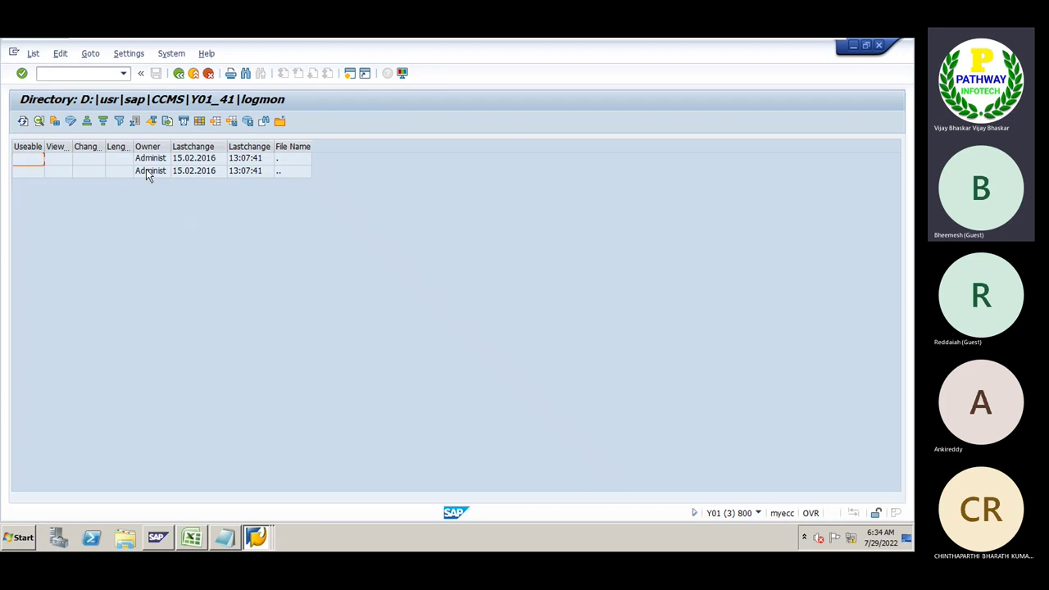
double_click(158, 198)
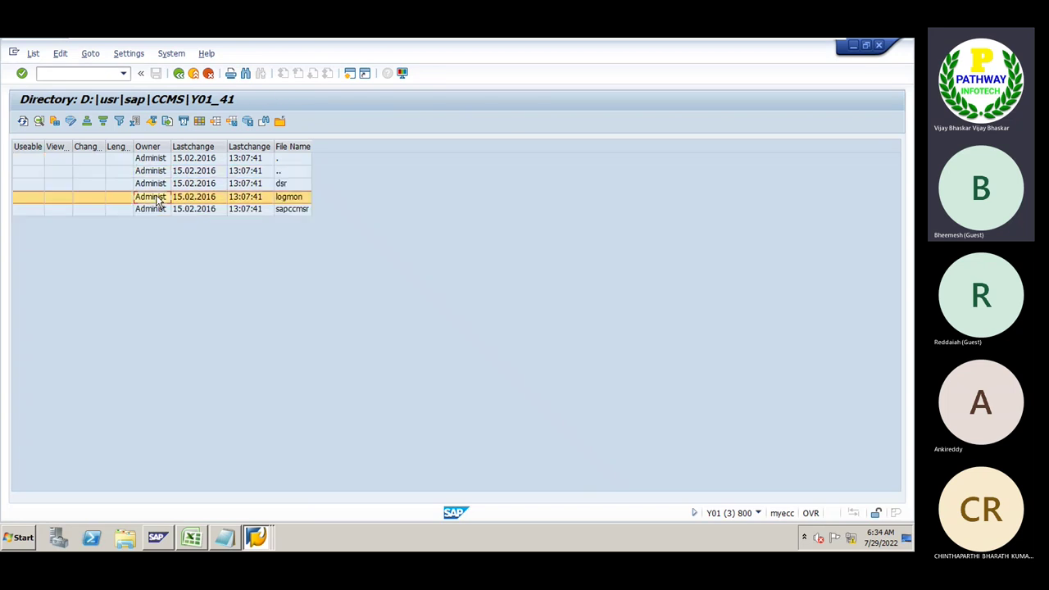
double_click(152, 171)
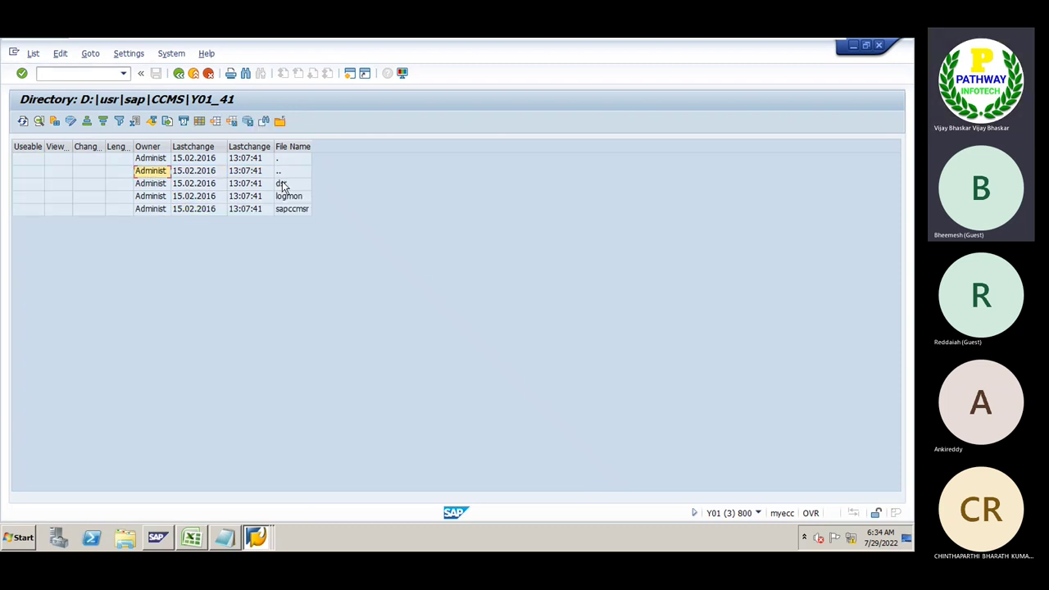
click(178, 74)
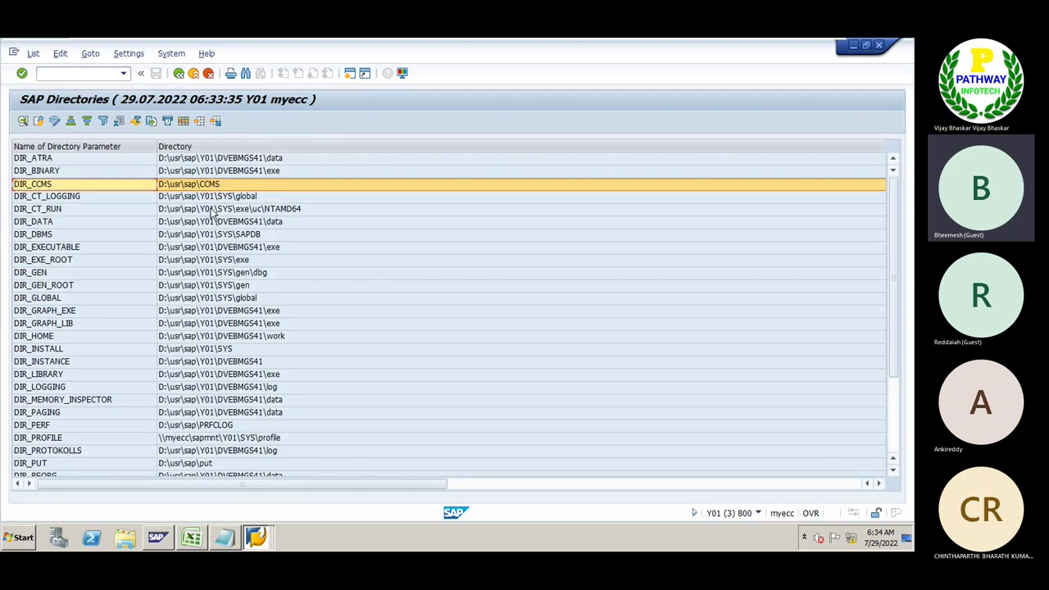
Step: View the files in the DIR_DATA directory and recall the /nal11 transaction in the command field
double_click(206, 223)
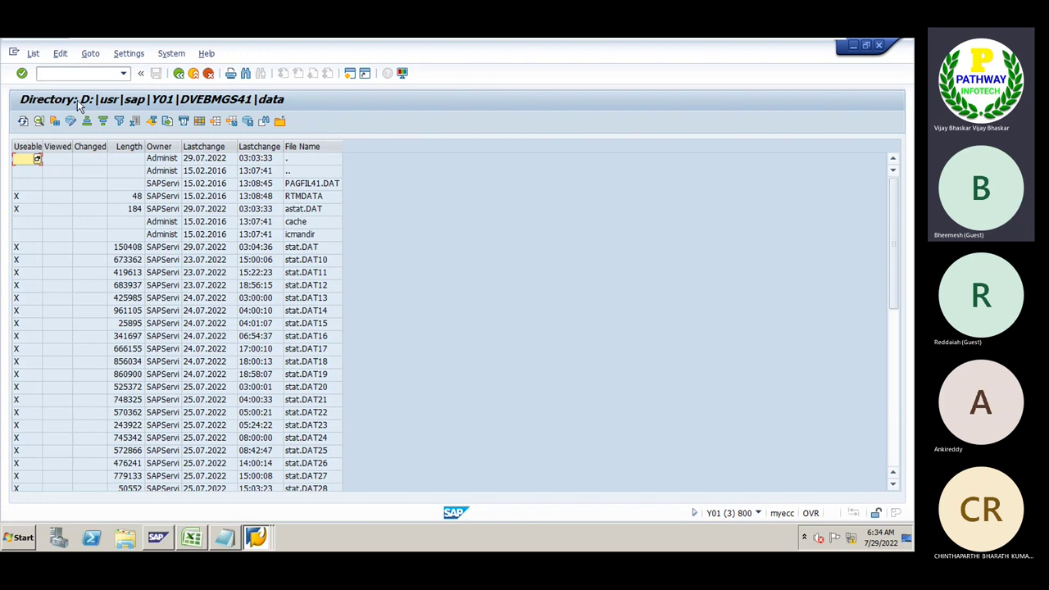
click(123, 74)
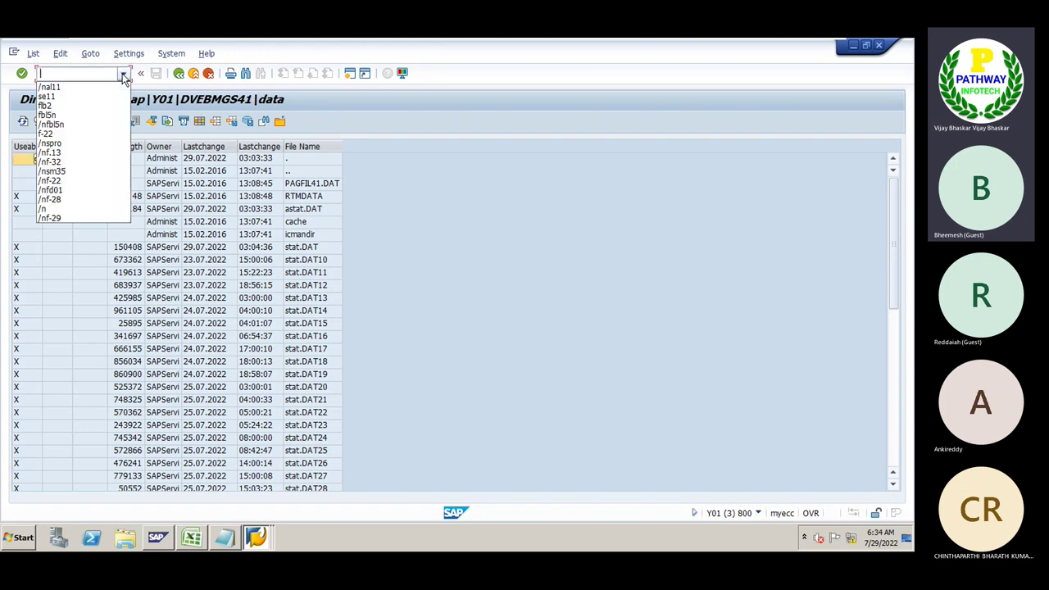
click(96, 86)
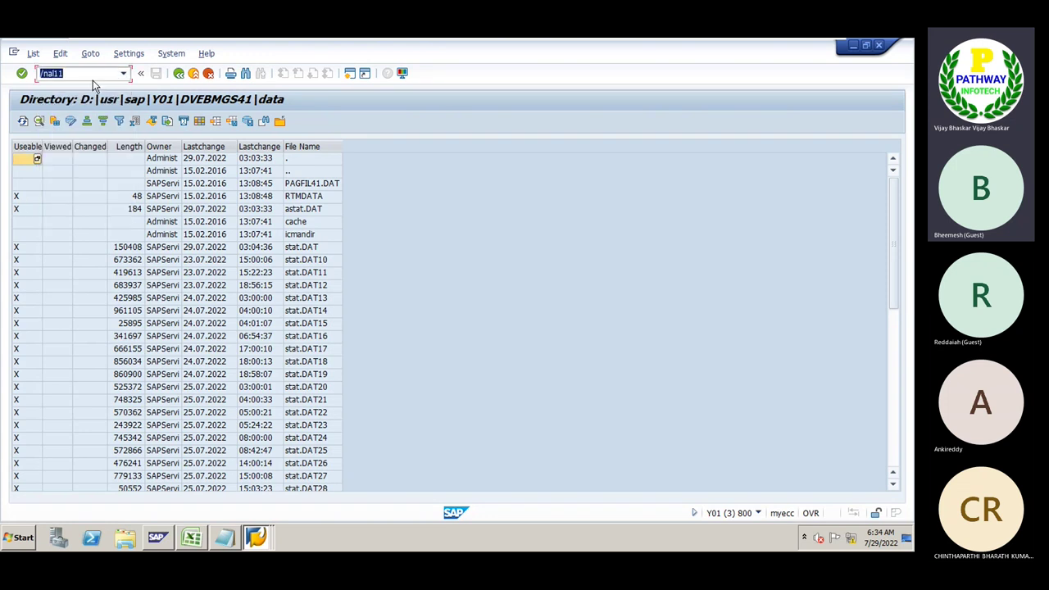
click(93, 74)
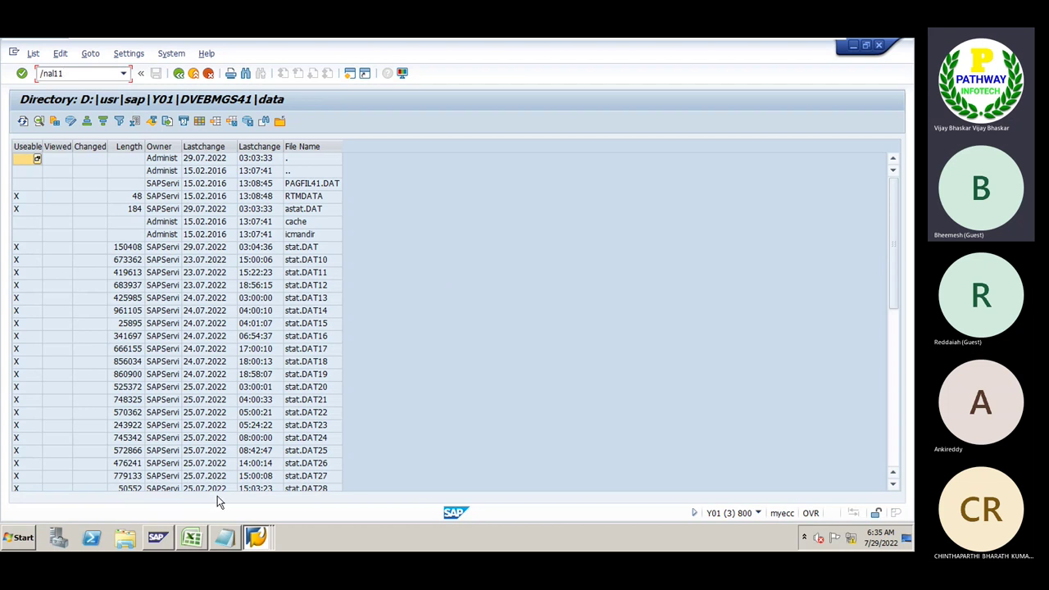
Step: Glance at the BAI2_fullpayment file, return to the Main Lockbox Program session, and set its input record format to BAI2
click(221, 533)
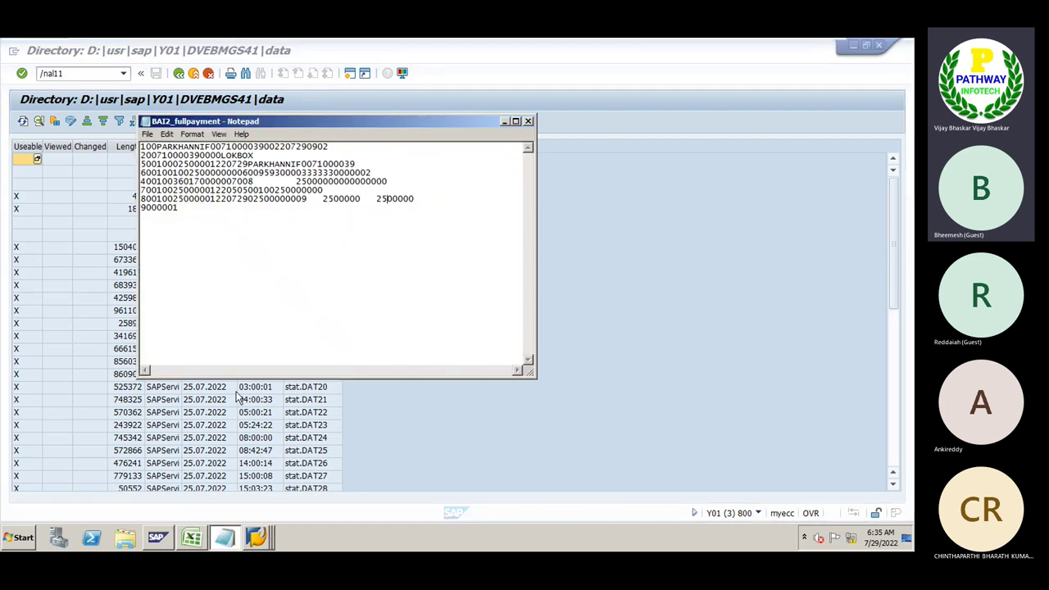
click(210, 390)
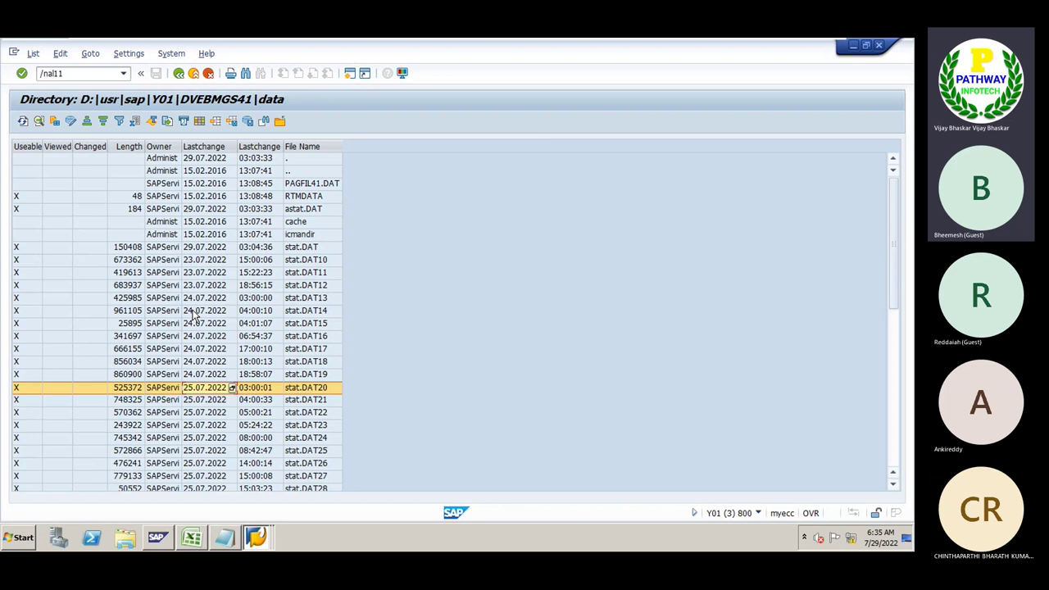
click(255, 537)
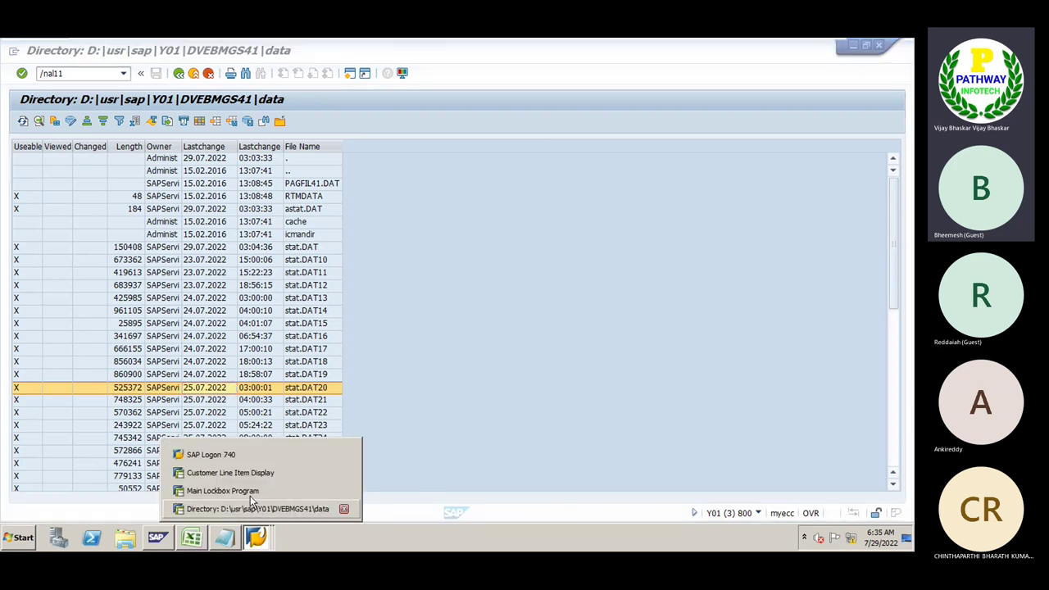
click(239, 490)
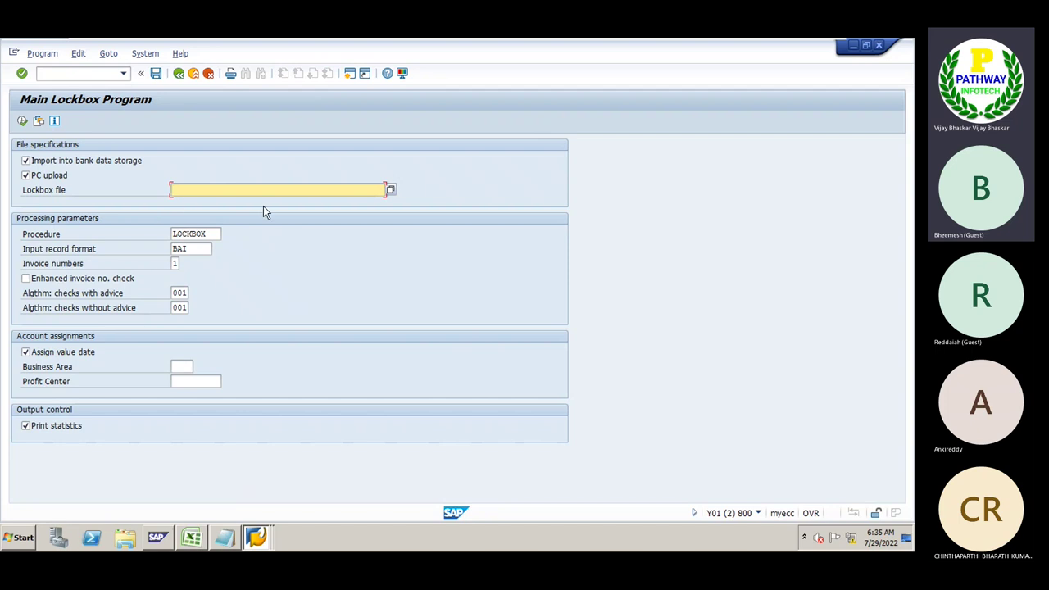
click(197, 249)
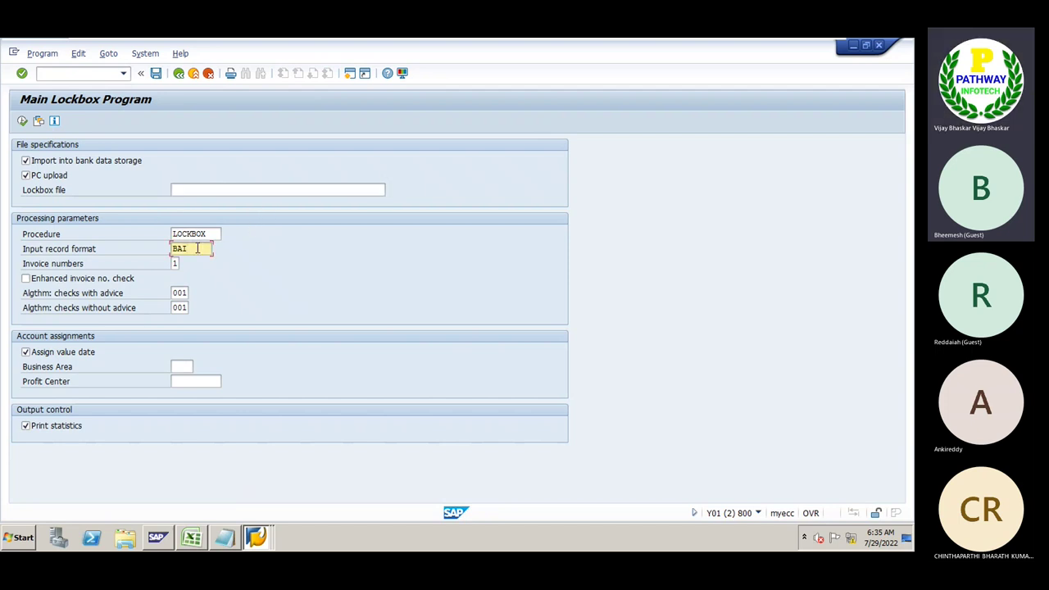
text(BAI2)
Step: Select BAI2_fullpayment.txt from the Desktop as the lockbox file
click(248, 191)
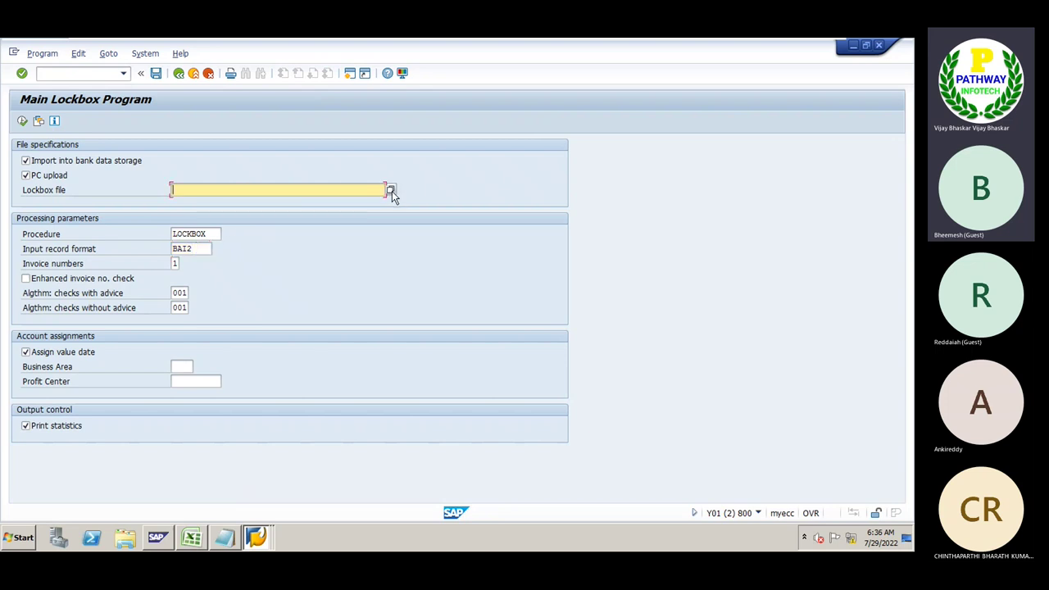
click(391, 191)
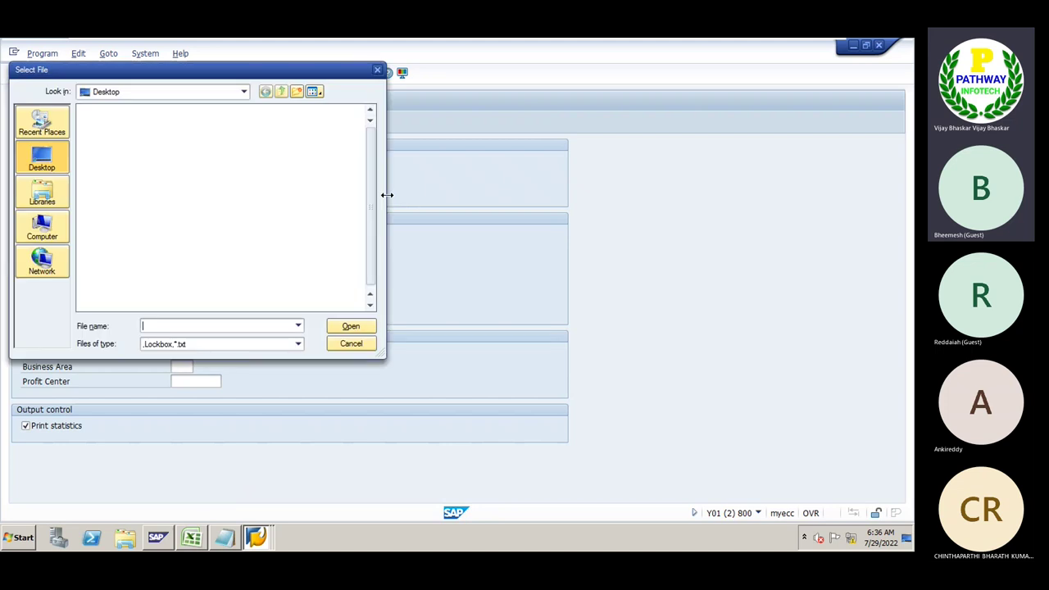
click(260, 233)
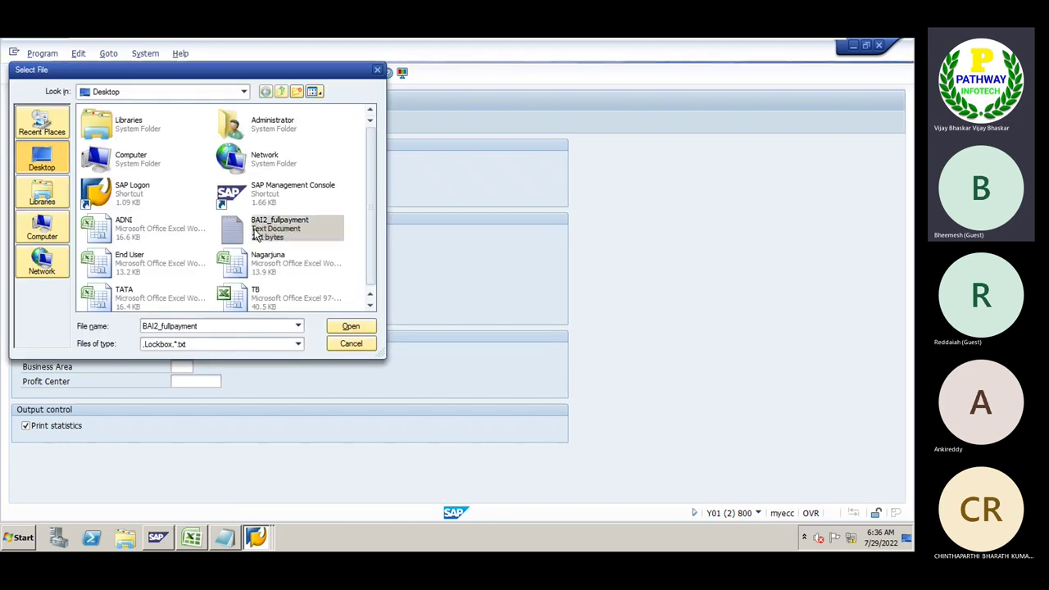
click(350, 325)
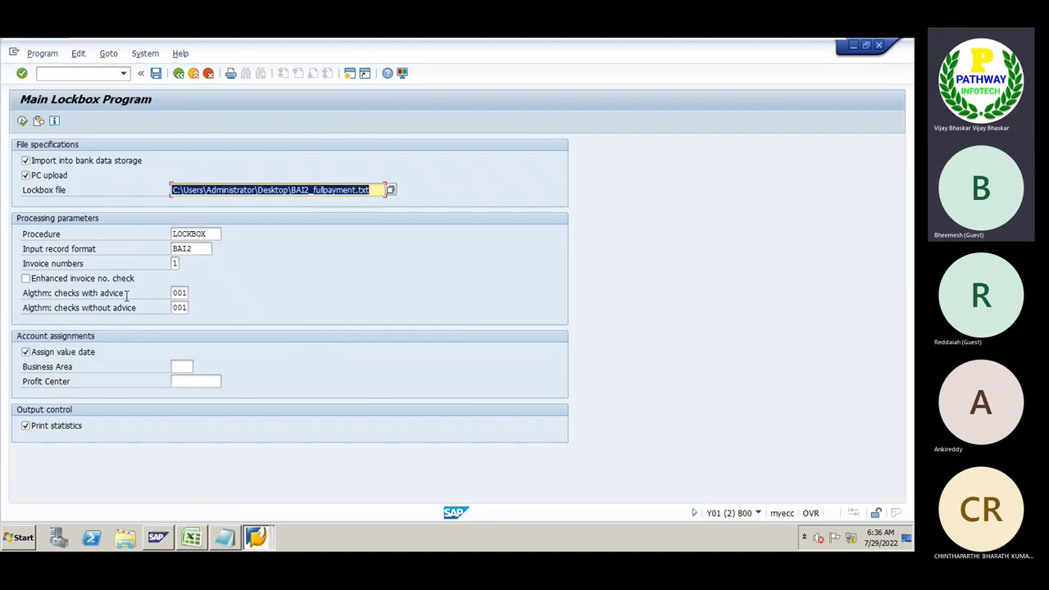
Step: Enable the enhanced invoice number check and display the available search rules for the Invoice numbers parameter
click(27, 282)
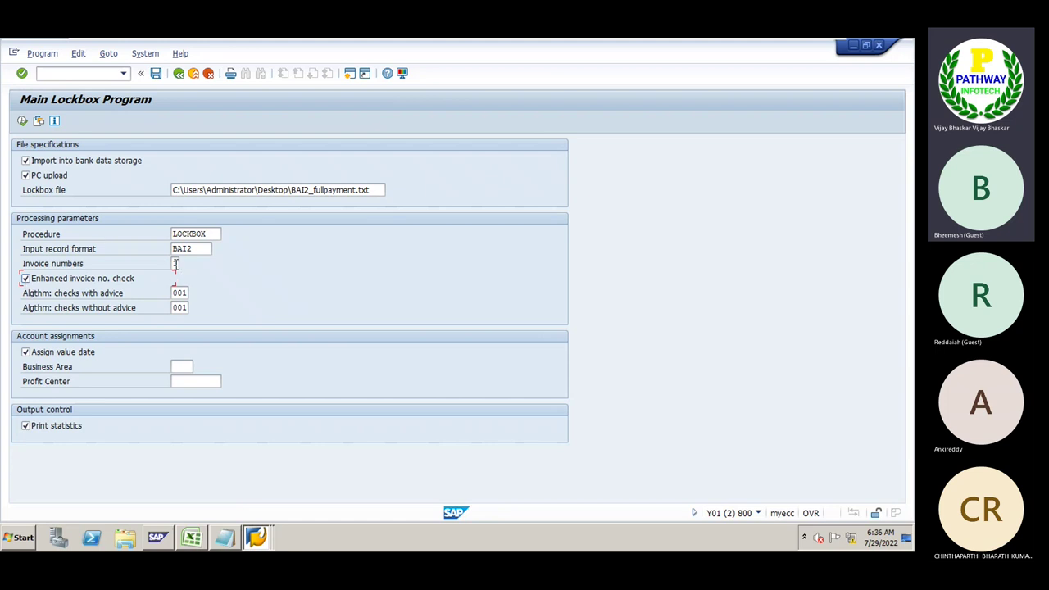
click(175, 263)
click(184, 266)
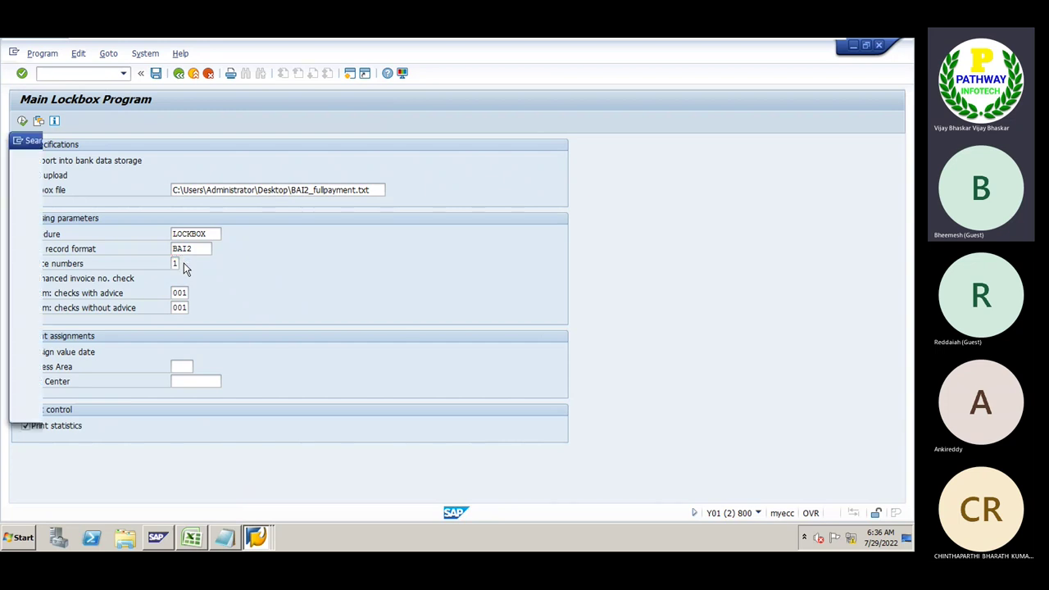
drag(117, 144, 565, 134)
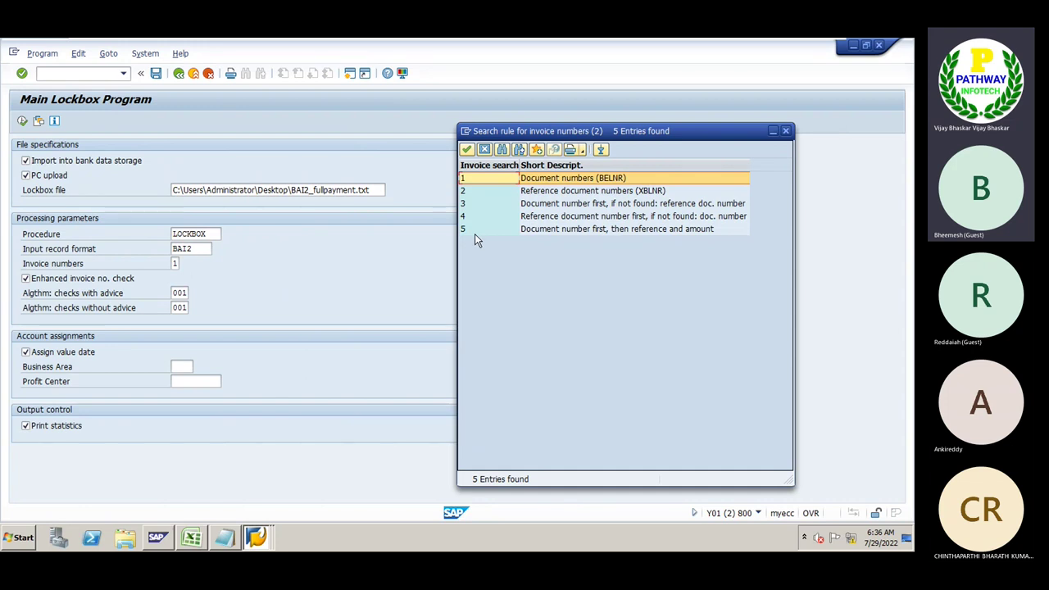
Step: Check the posted invoice number in the Excel notes and change the document number in the file's 4 record to end in 7009
click(225, 539)
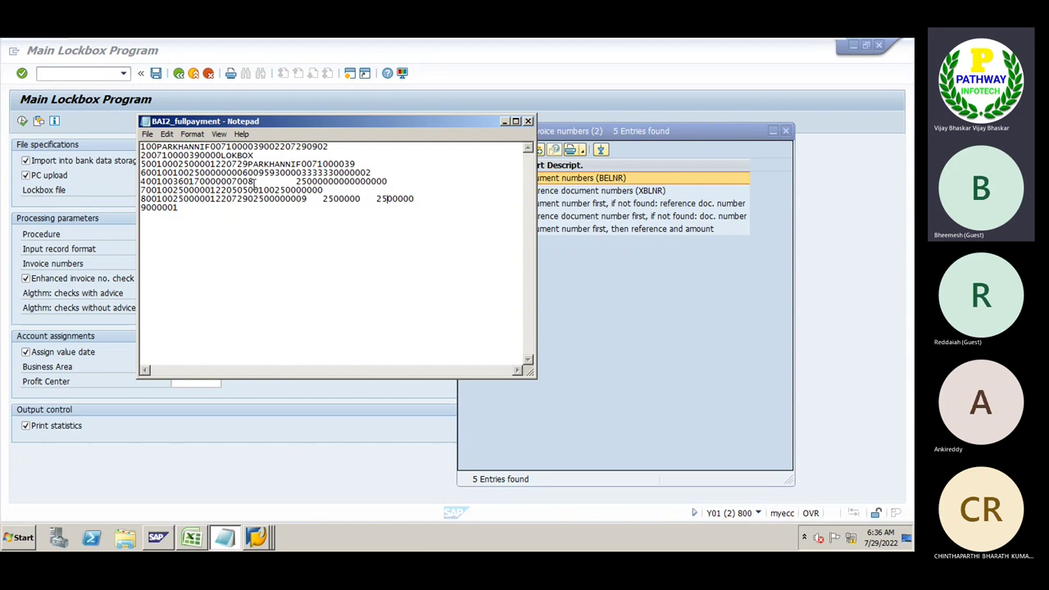
drag(255, 181, 231, 181)
click(195, 541)
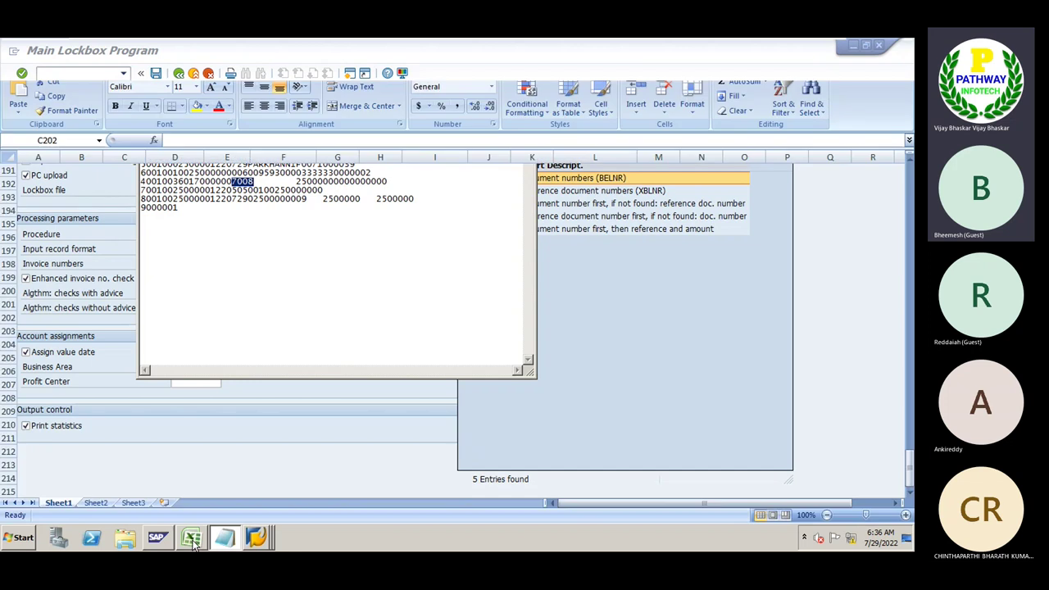
click(168, 304)
key(alt+Tab)
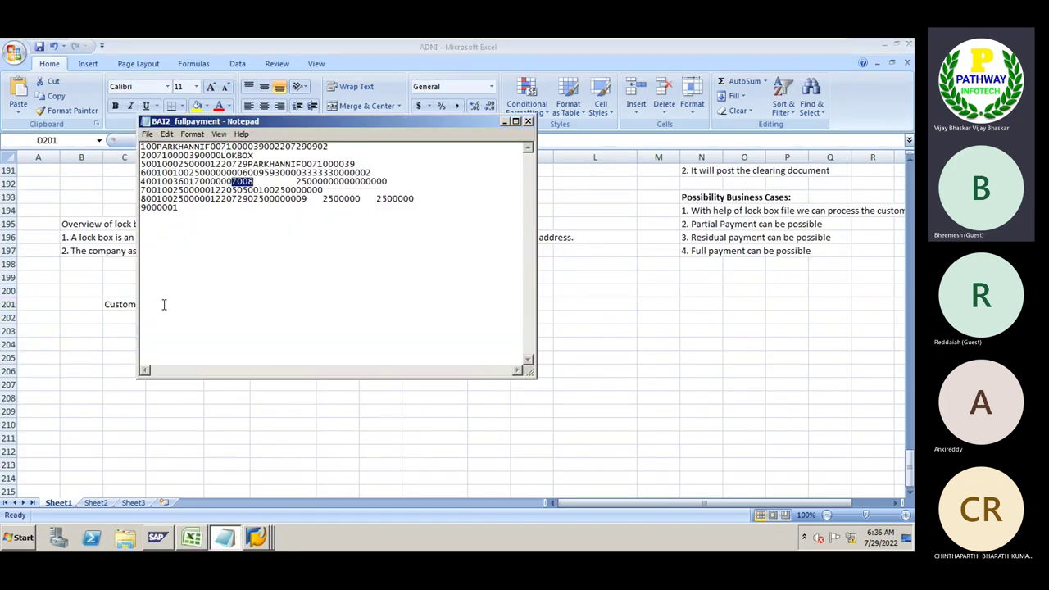
click(259, 181)
key(BackSpace)
text(9)
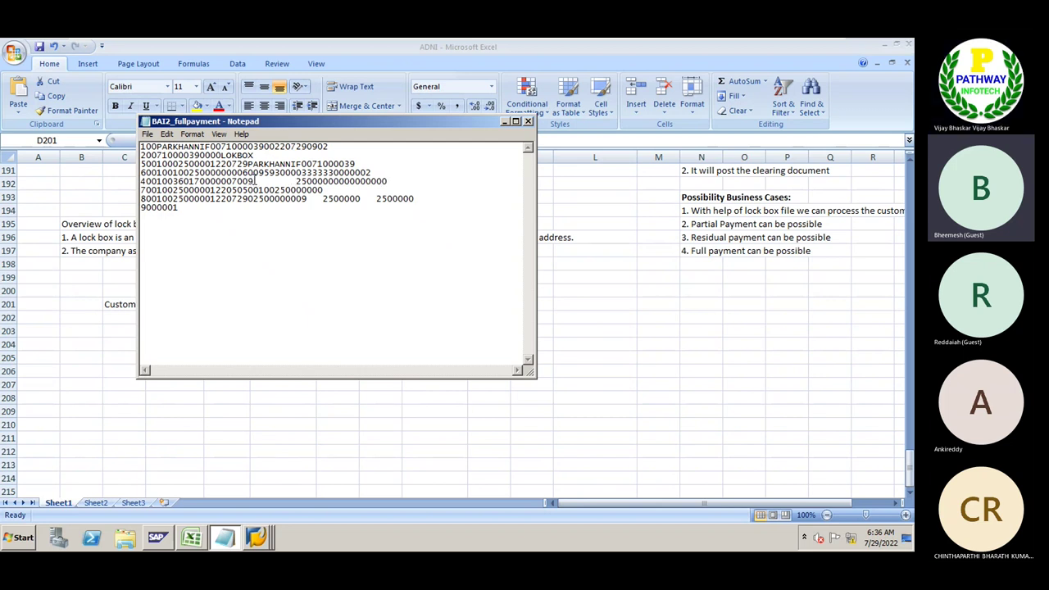
Step: Check the posted invoice in the Excel notes and Customer Line Item Display, and return to the Main Lockbox Program search rules
key(alt+Tab)
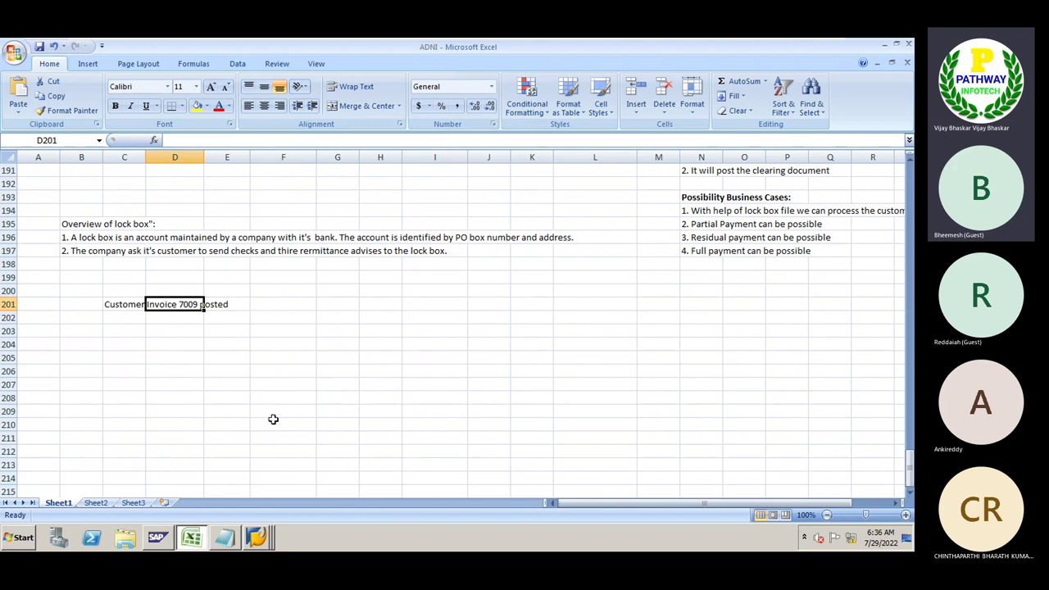
click(258, 546)
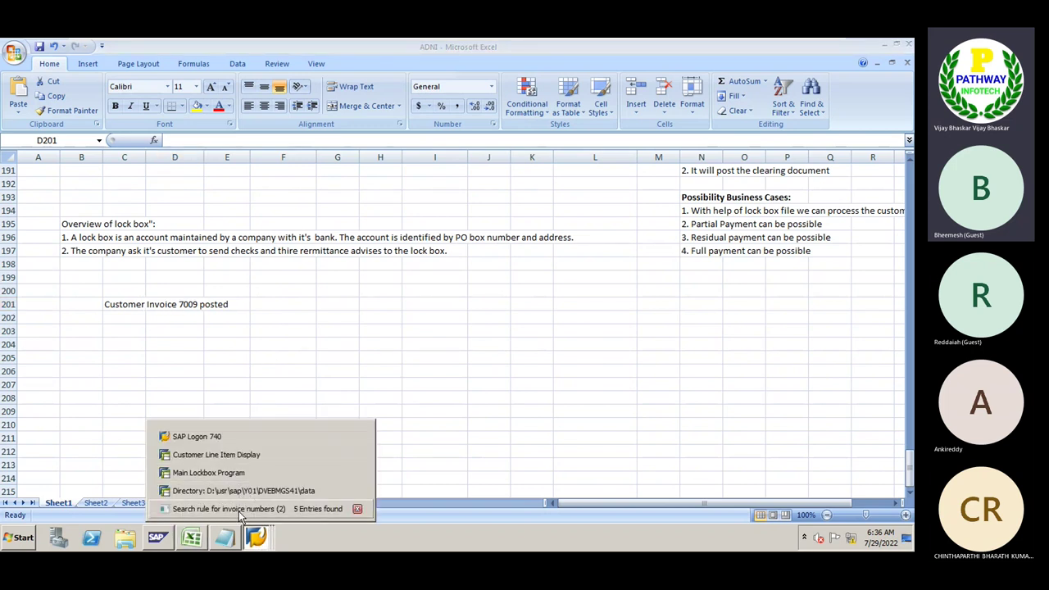
click(232, 454)
click(258, 538)
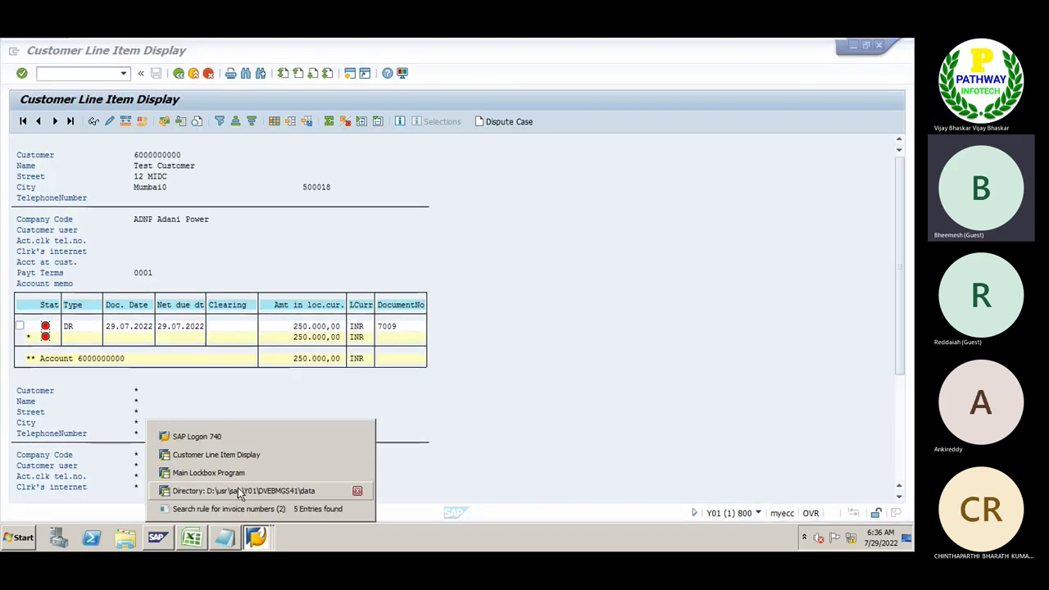
click(234, 474)
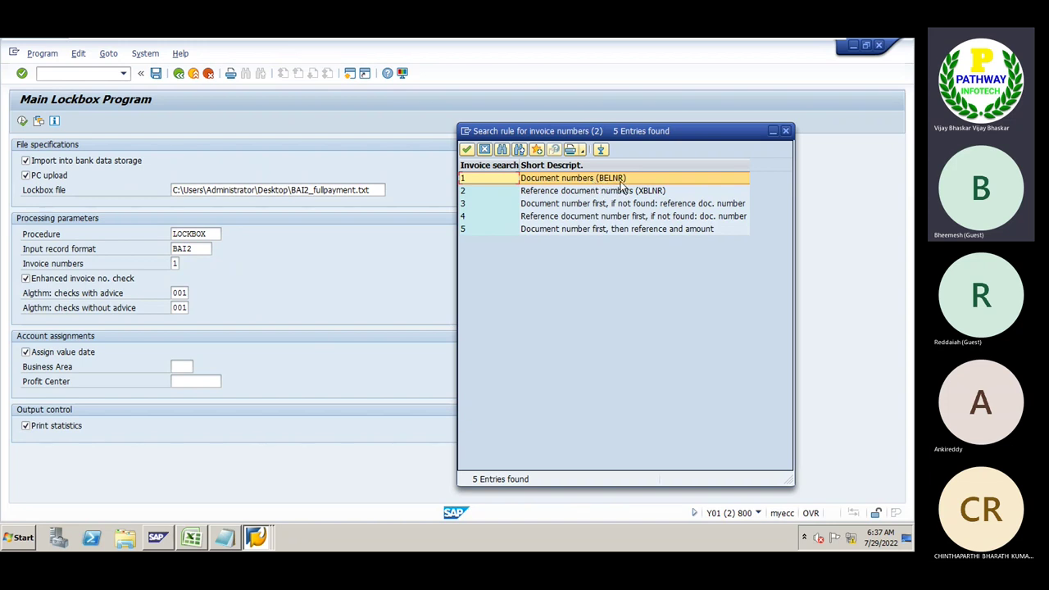
Step: Compare the Document numbers (BELNR) and Reference document numbers (XBLNR) search rules
click(568, 191)
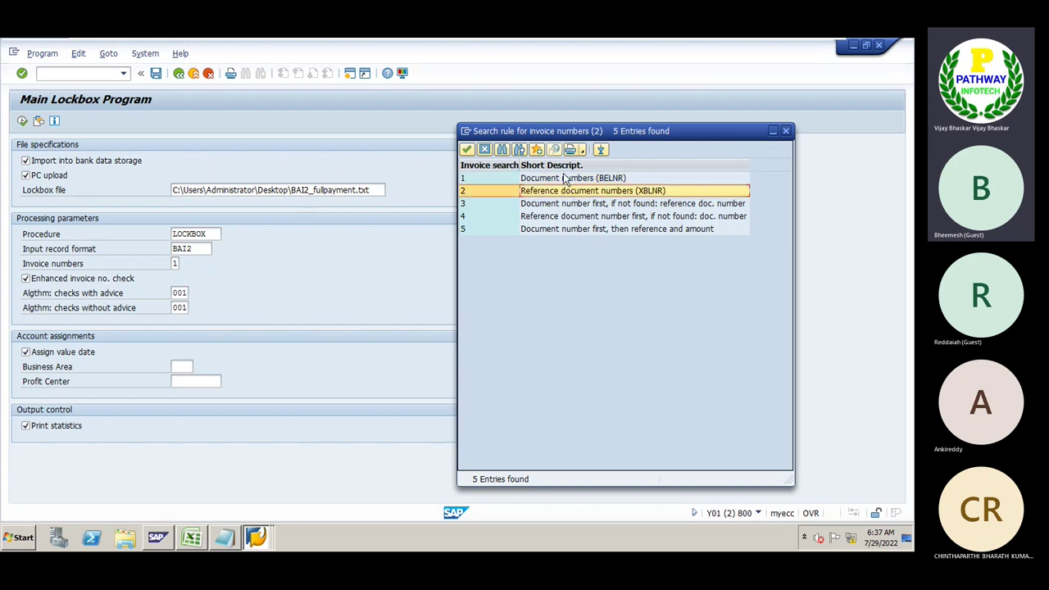
click(564, 179)
click(565, 191)
Step: Open the customer's invoice line item in Customer Line Item Display, inspect its document header, and show the document's data entry view
click(255, 538)
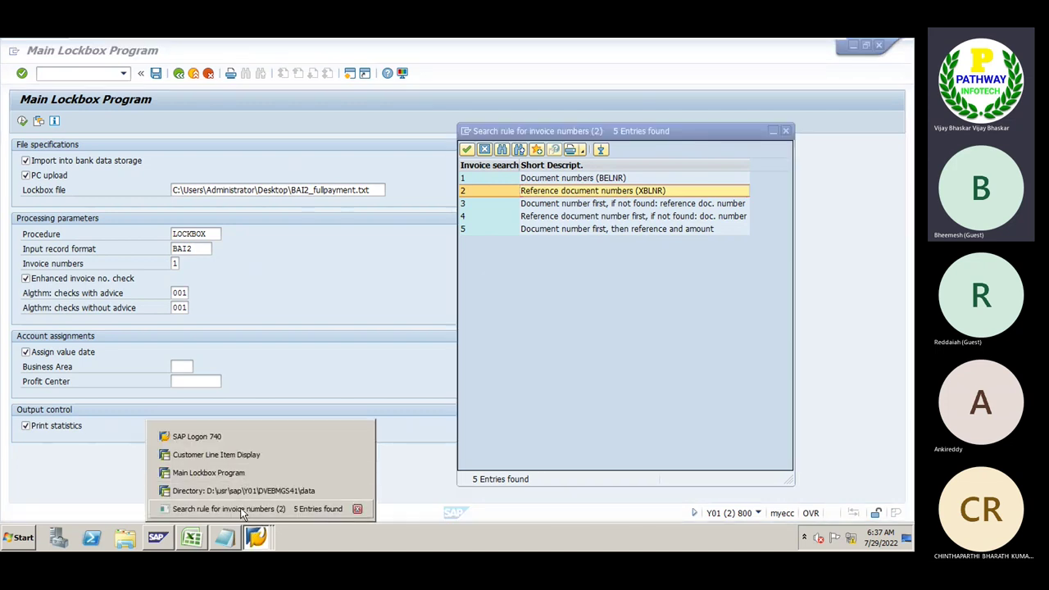
click(230, 456)
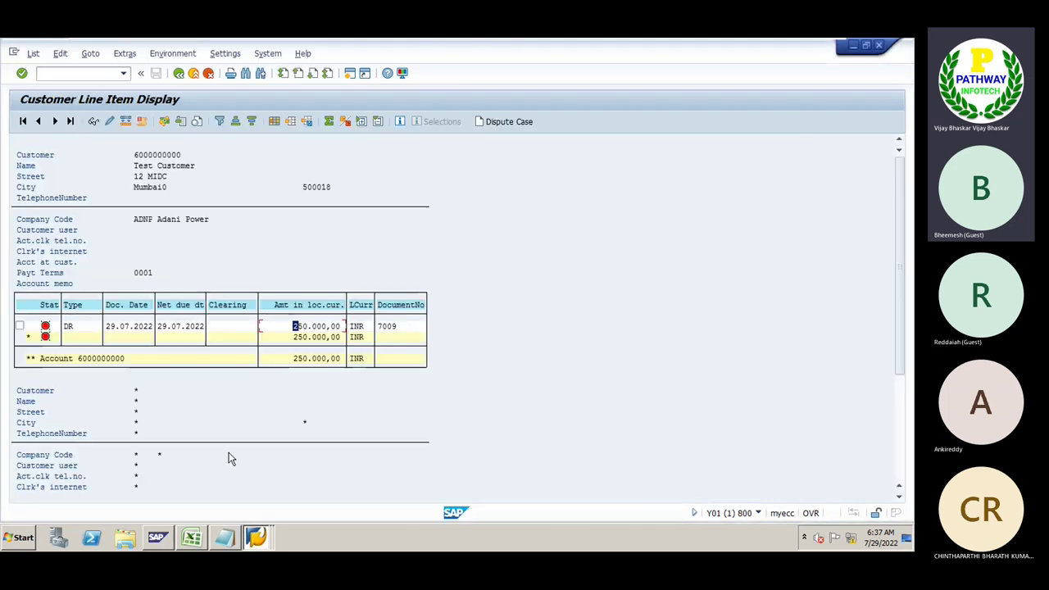
click(128, 325)
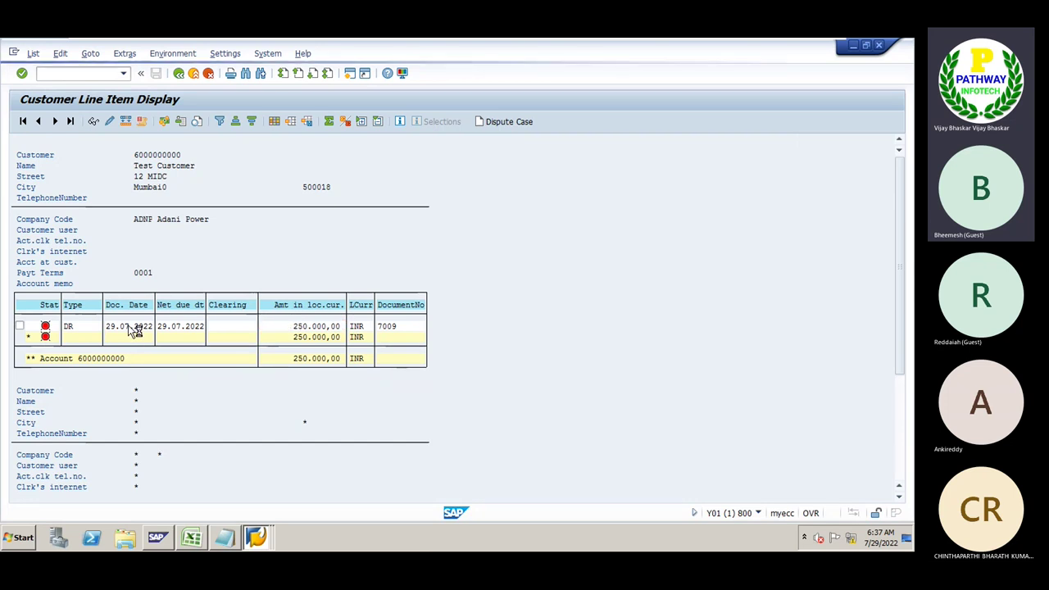
double_click(128, 325)
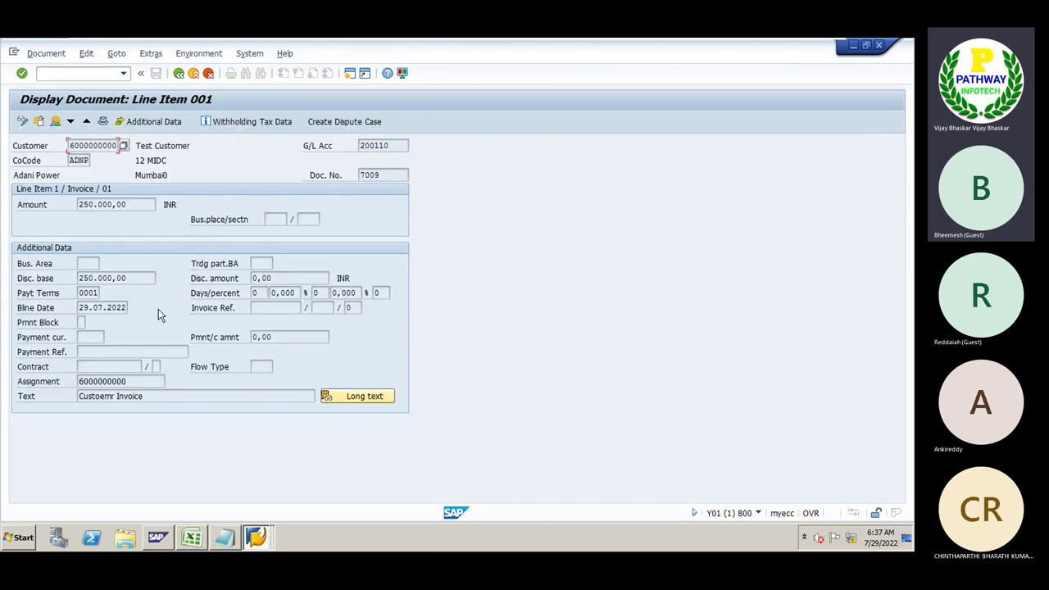
click(102, 121)
drag(216, 191, 430, 162)
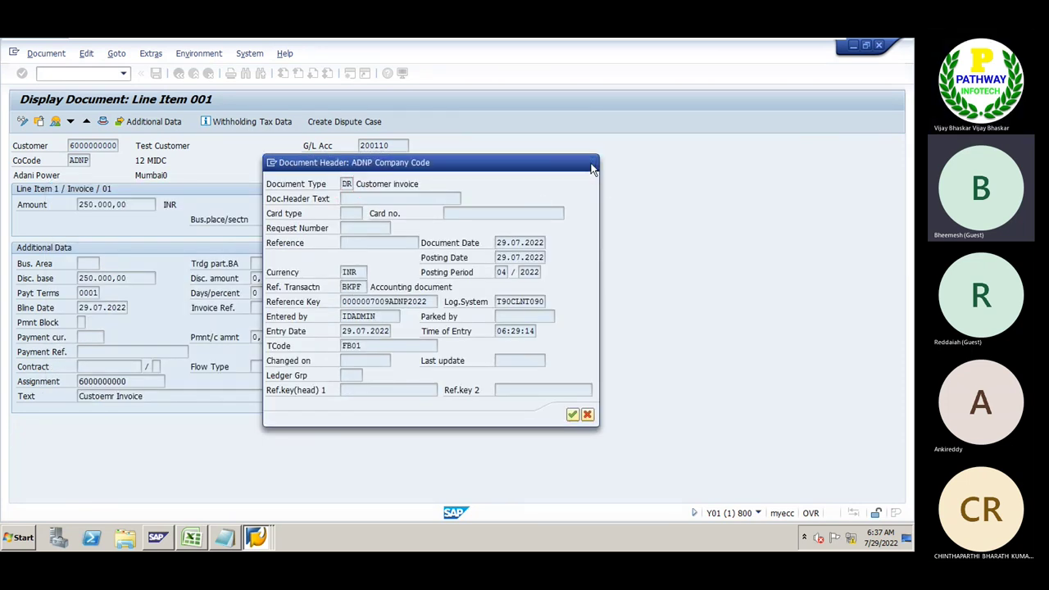
click(590, 163)
click(55, 121)
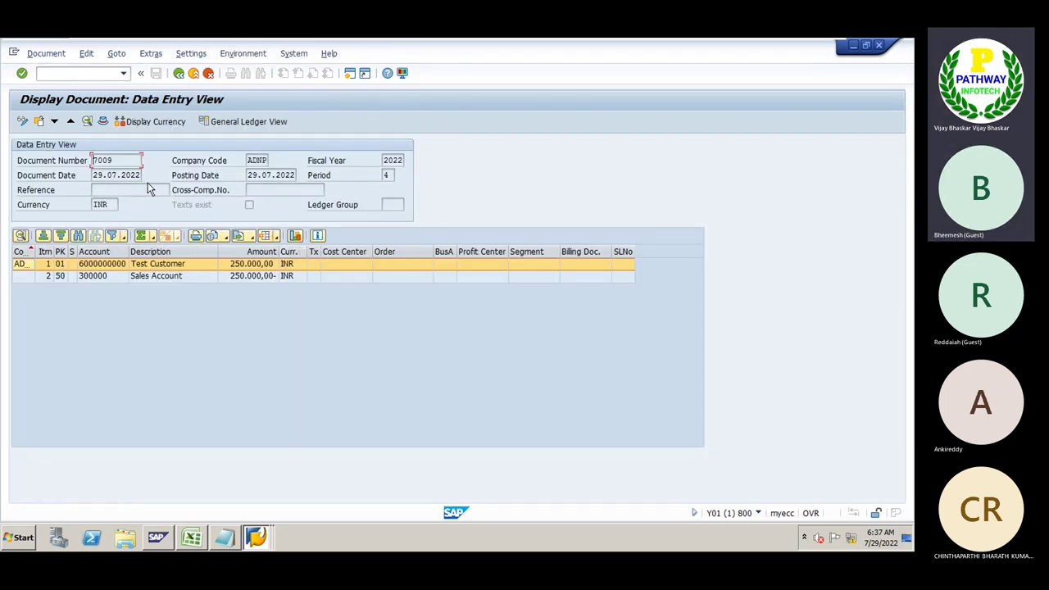
Step: Highlight the Document numbers (BELNR) search rule in the lockbox session and return to the invoice document
key(alt+Tab)
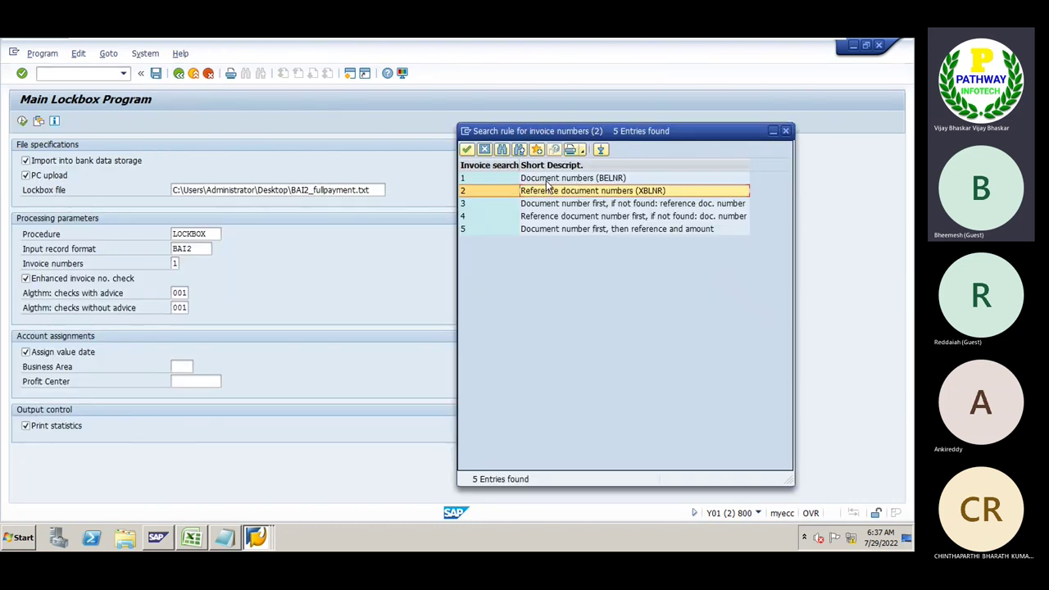
click(549, 179)
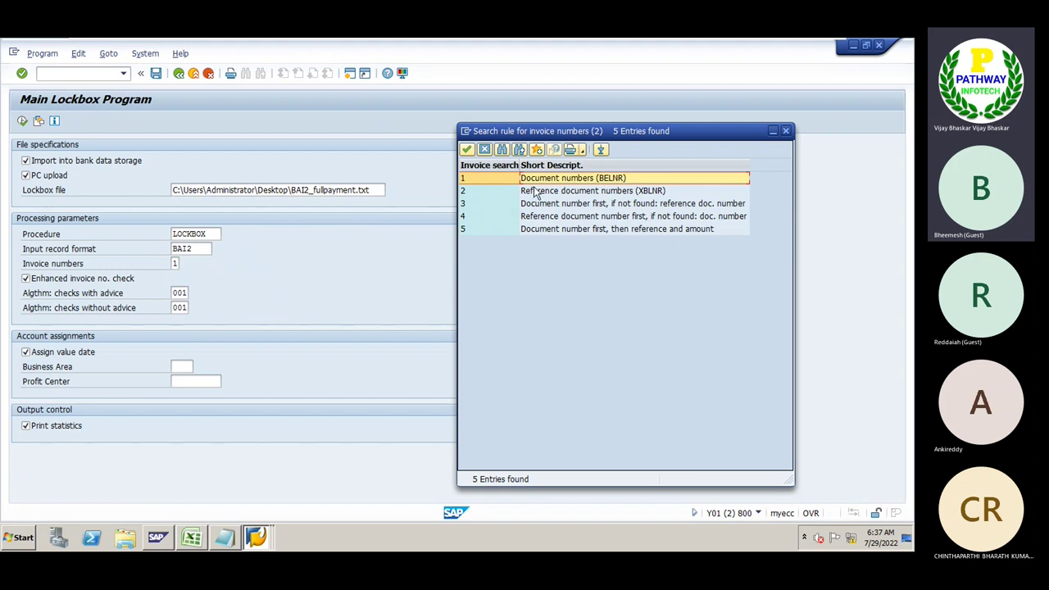
key(alt+Tab)
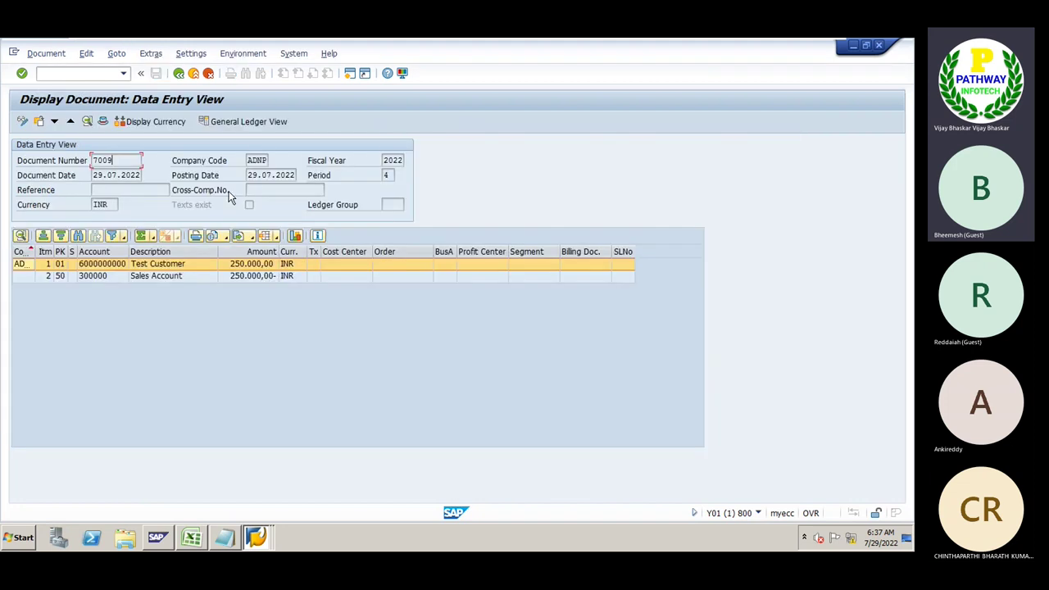
Step: Examine the field name in the technical information for the invoice's Document Number field, and close that information
drag(115, 160, 87, 160)
click(119, 161)
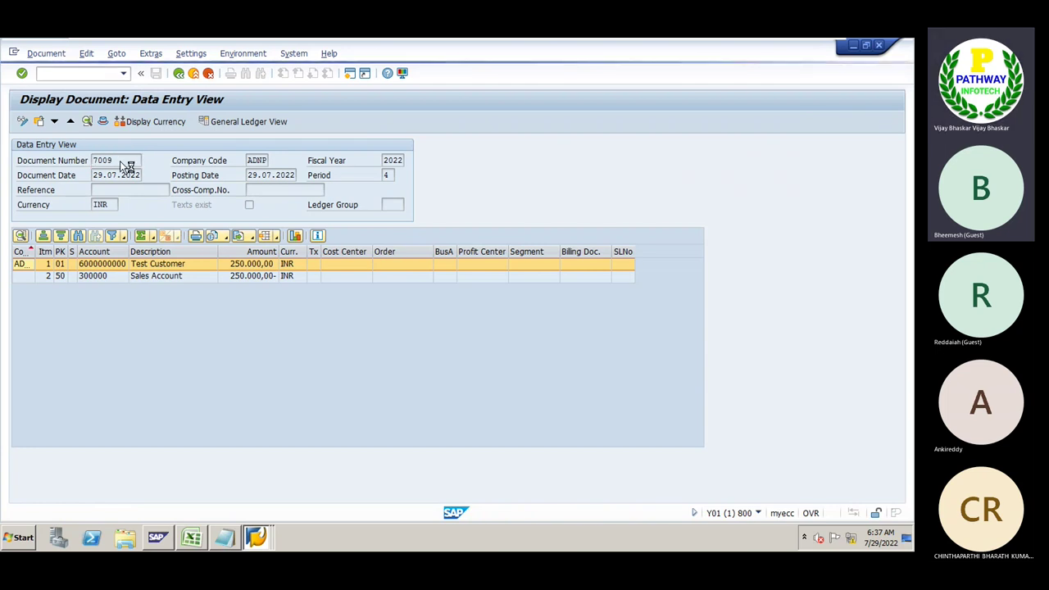
key(F1)
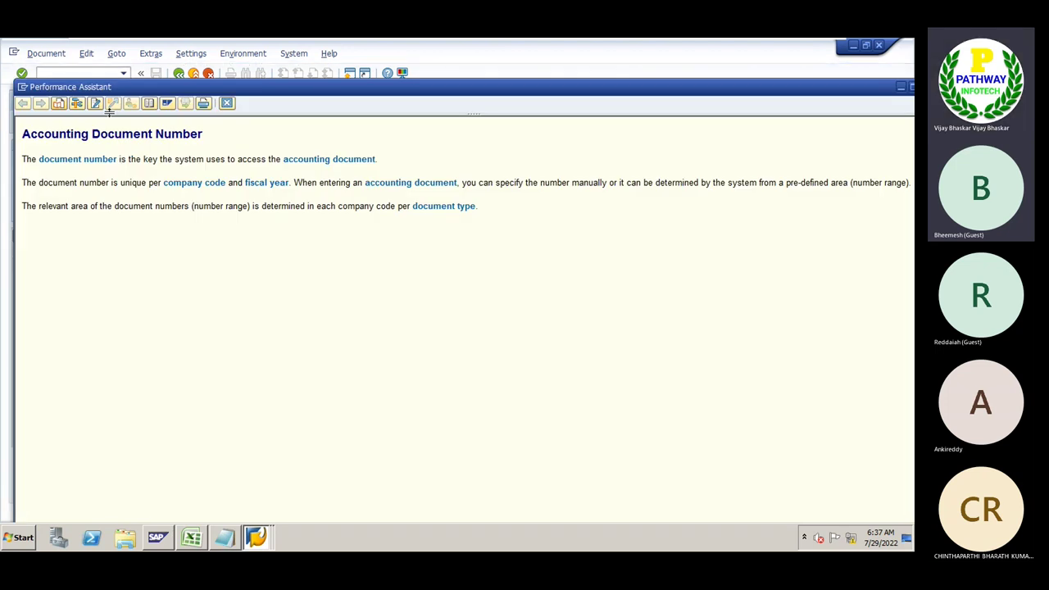
click(77, 104)
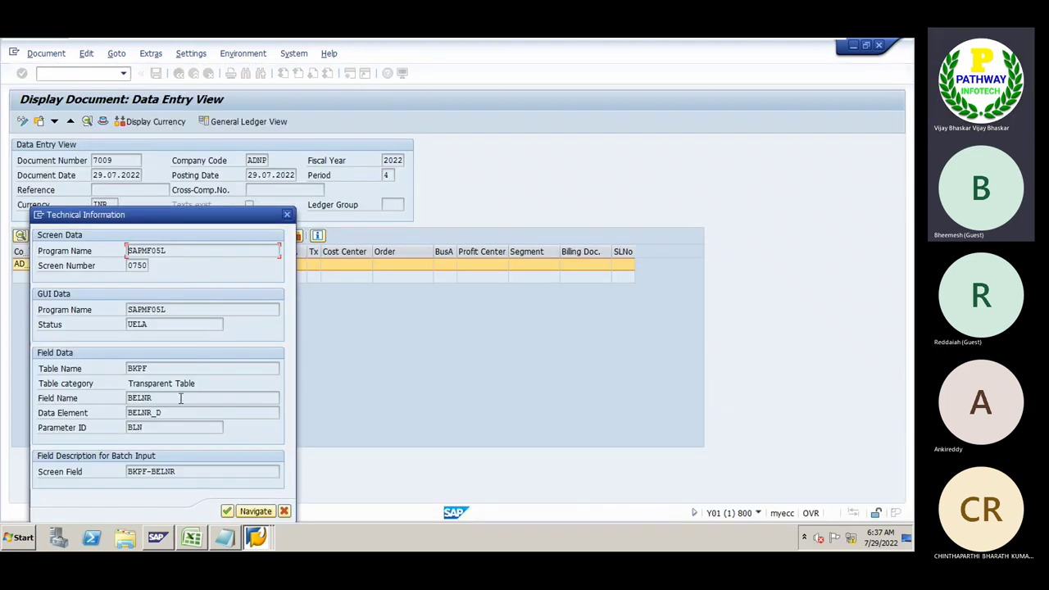
click(145, 395)
drag(121, 216, 590, 142)
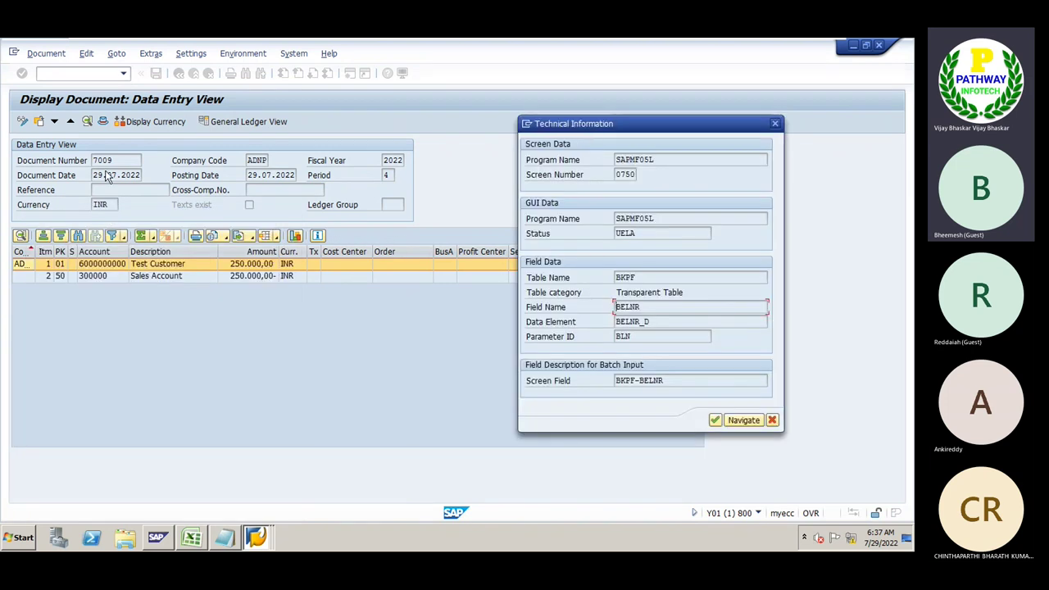
click(775, 124)
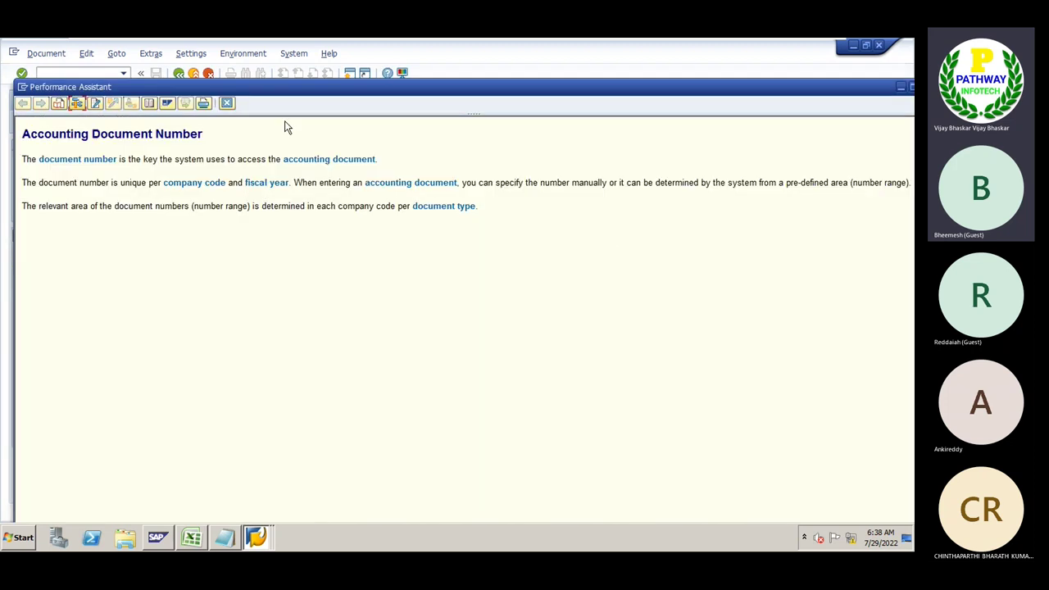
Step: Highlight the Reference document numbers (XBLNR) search rule, and examine the field name in the technical information for the invoice's Reference field
click(226, 102)
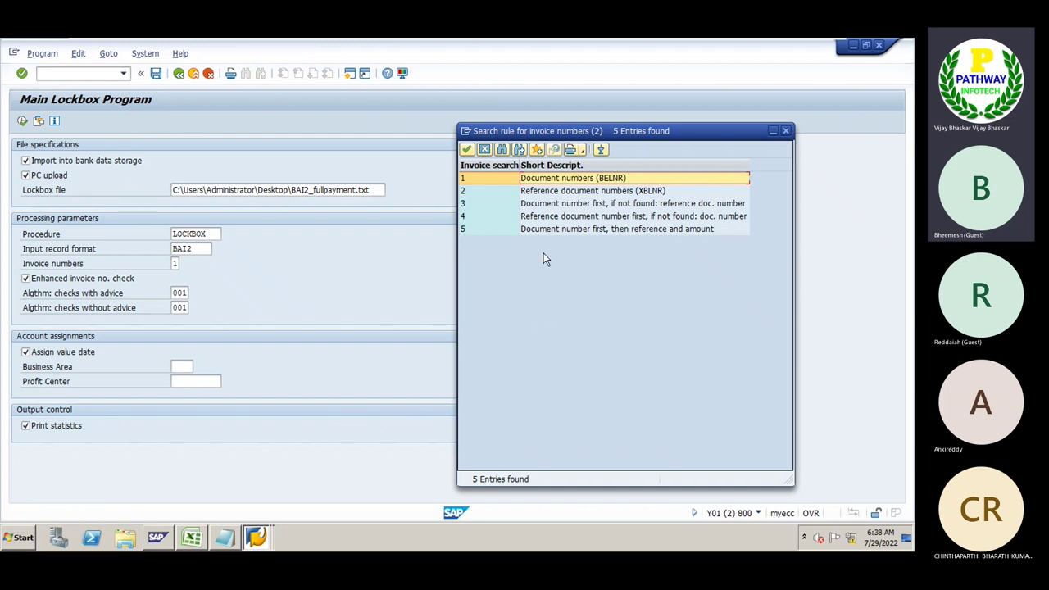
click(538, 193)
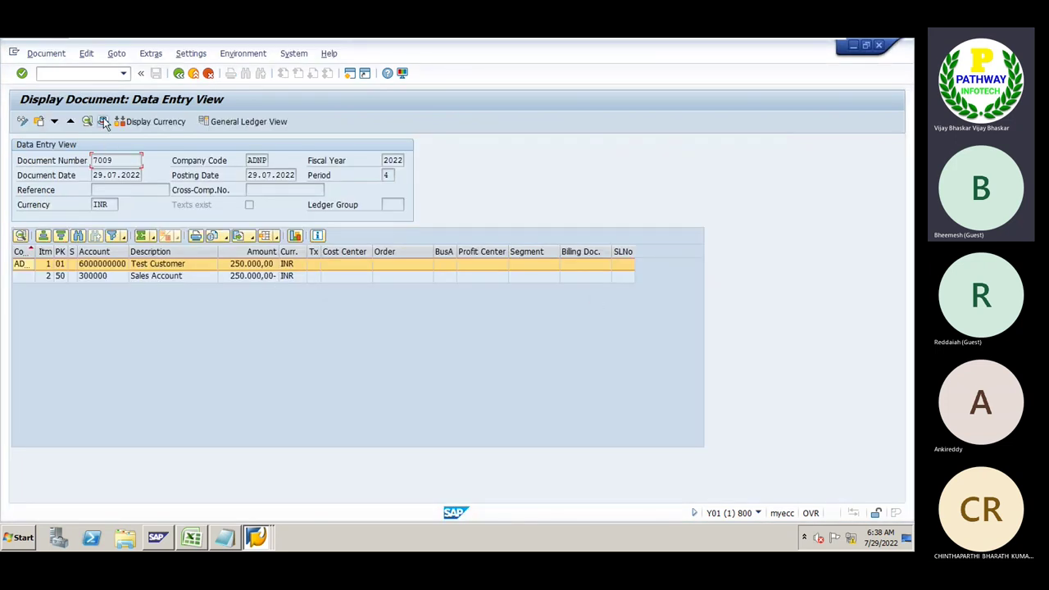
click(116, 191)
key(F1)
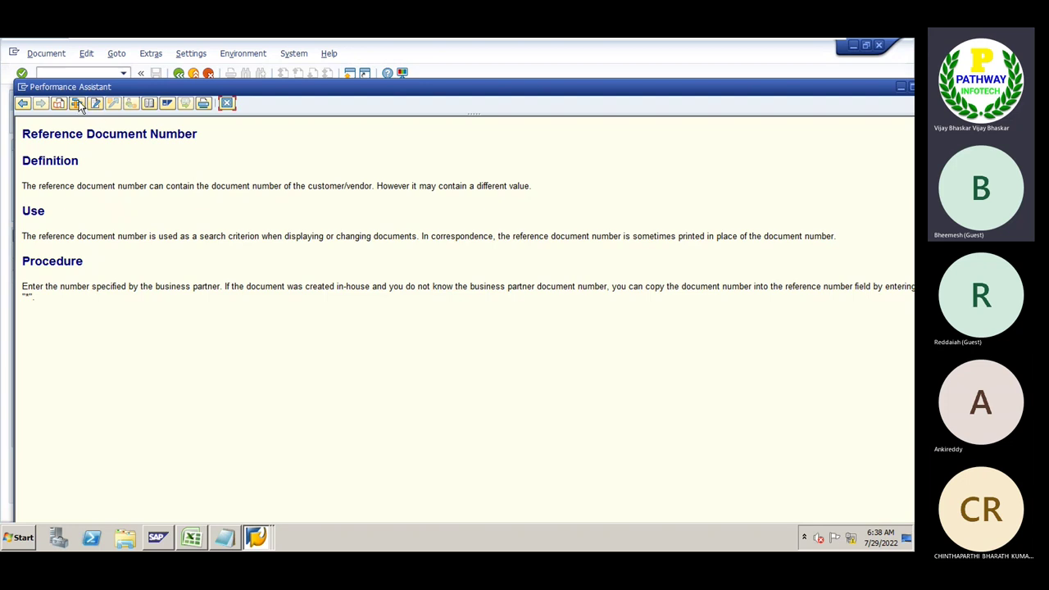
click(77, 104)
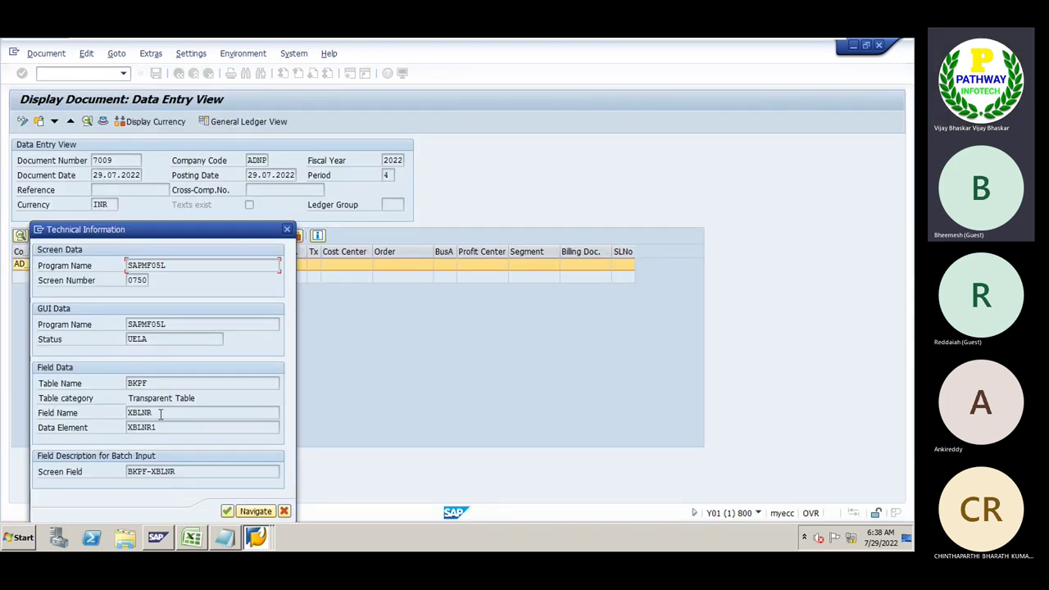
drag(161, 414, 119, 410)
key(Return)
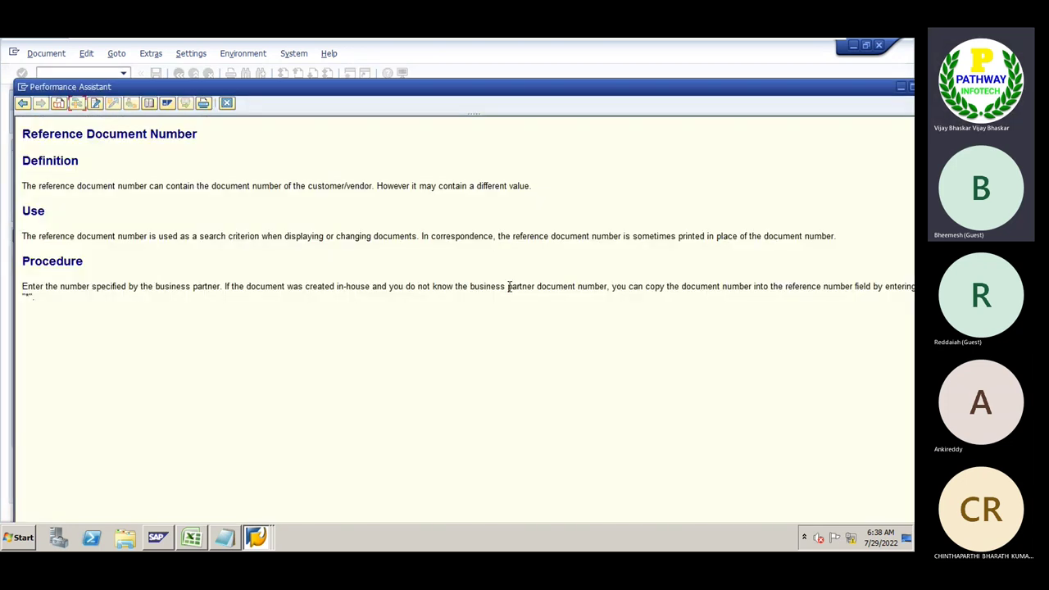
Step: Compare the Reference field's technical name with the lockbox search rules, and close the technical information and field help
right_click(508, 286)
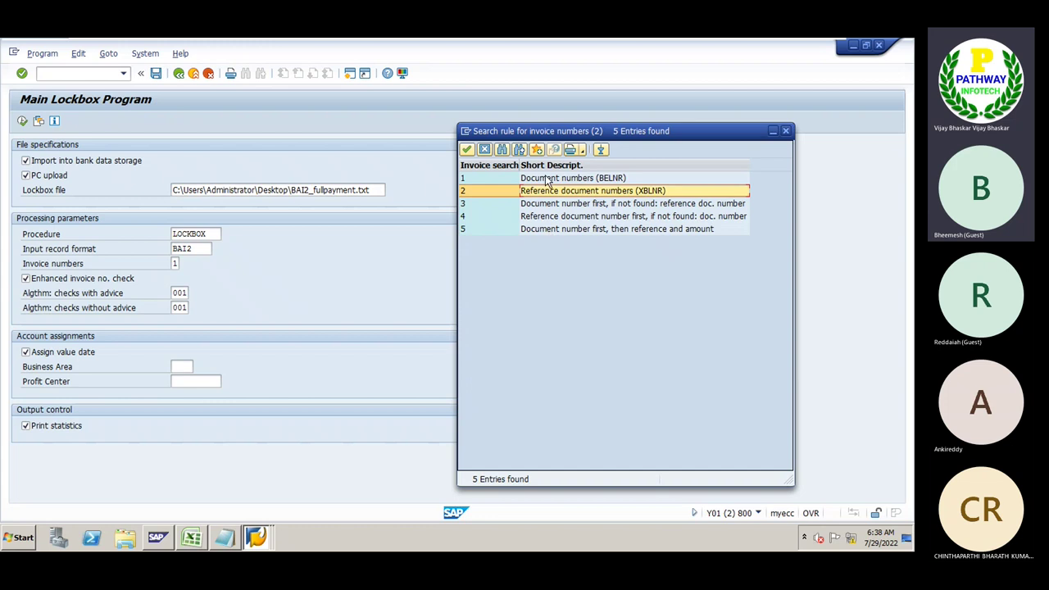
key(alt+Tab)
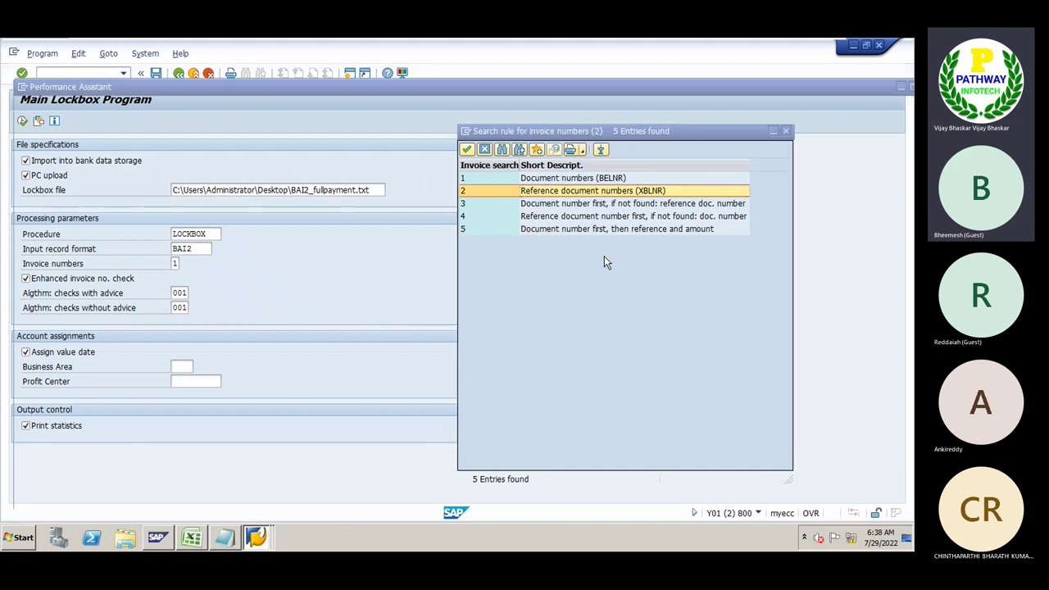
key(alt+Tab)
key(alt+Tab)
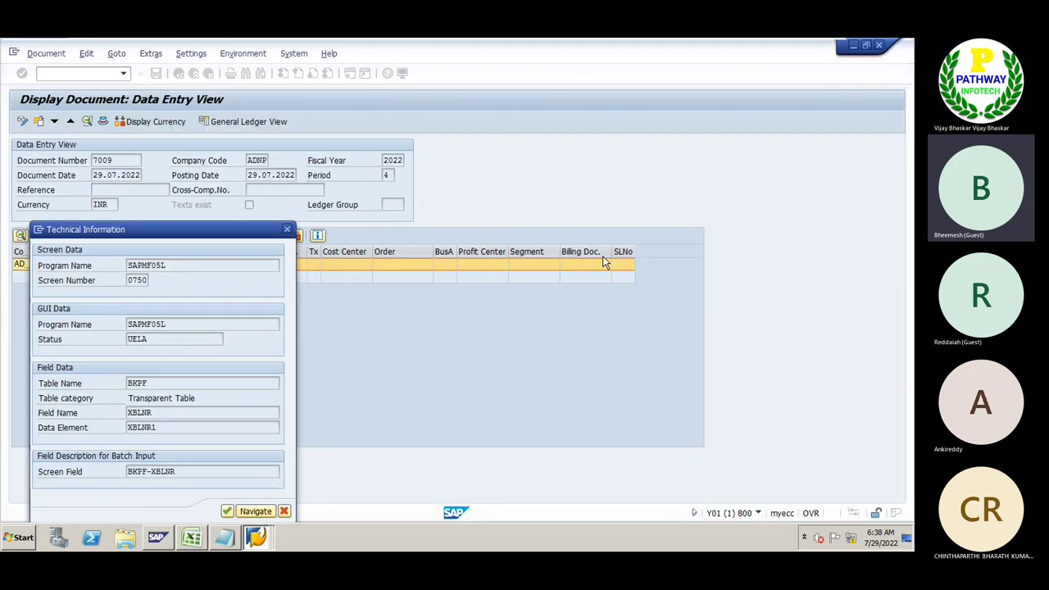
click(287, 229)
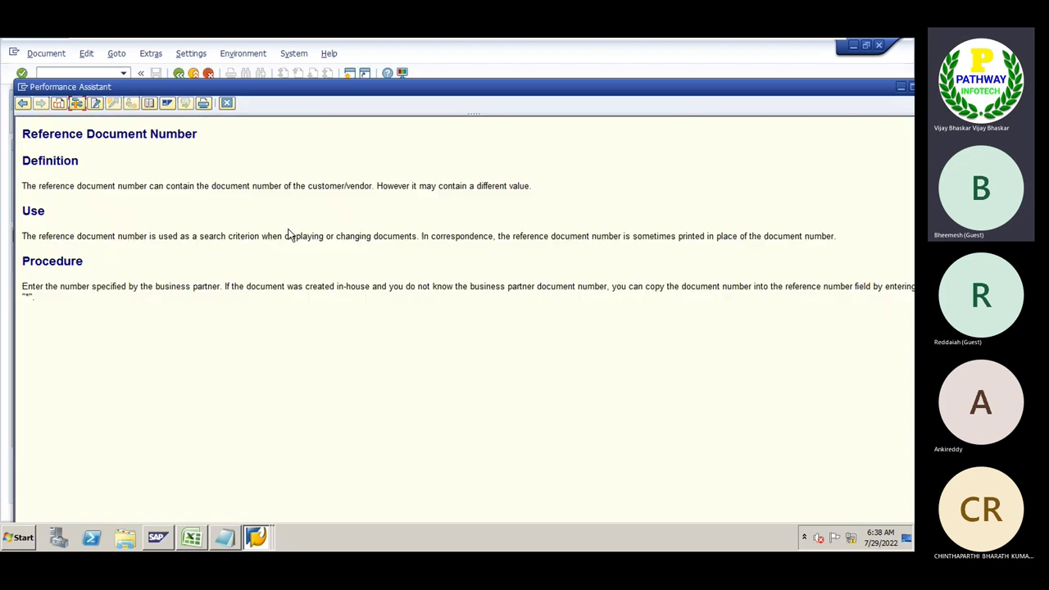
click(227, 104)
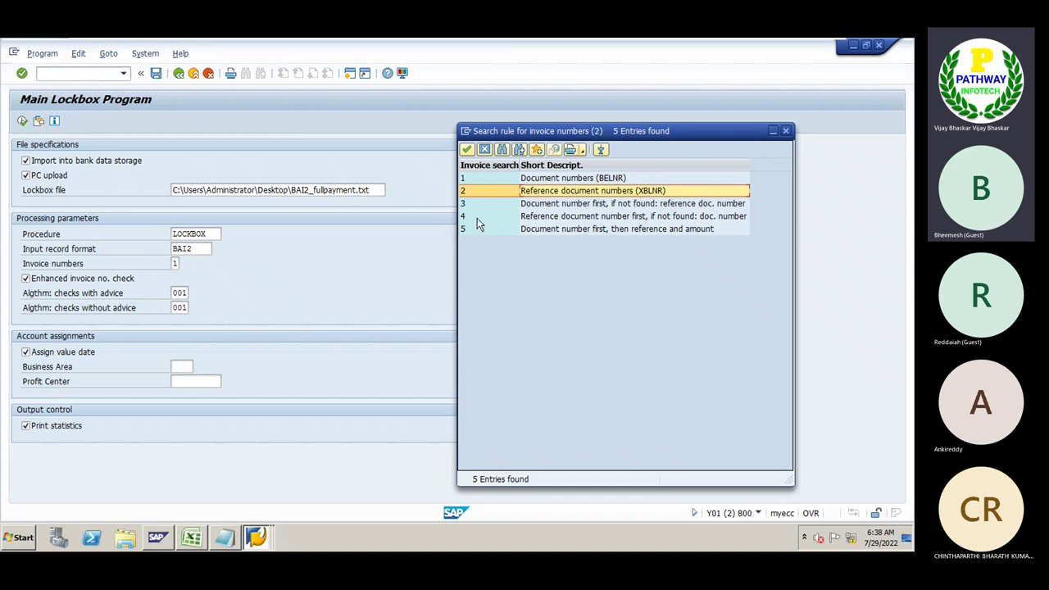
Step: Compare the first three invoice number search rules and set Invoice numbers to 3, document number first, if not found reference doc. number
drag(531, 126, 499, 118)
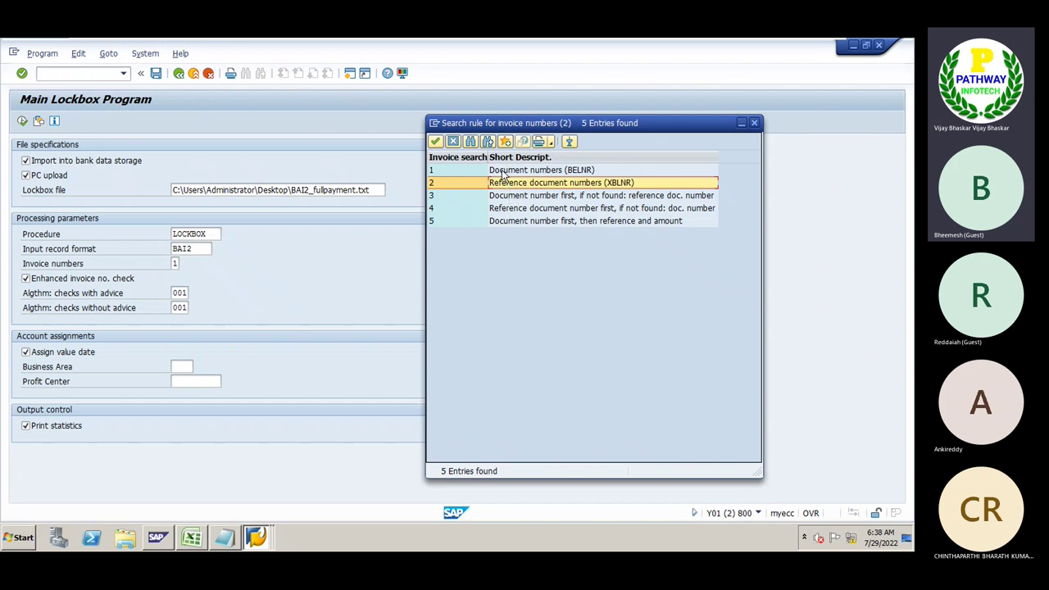
click(503, 172)
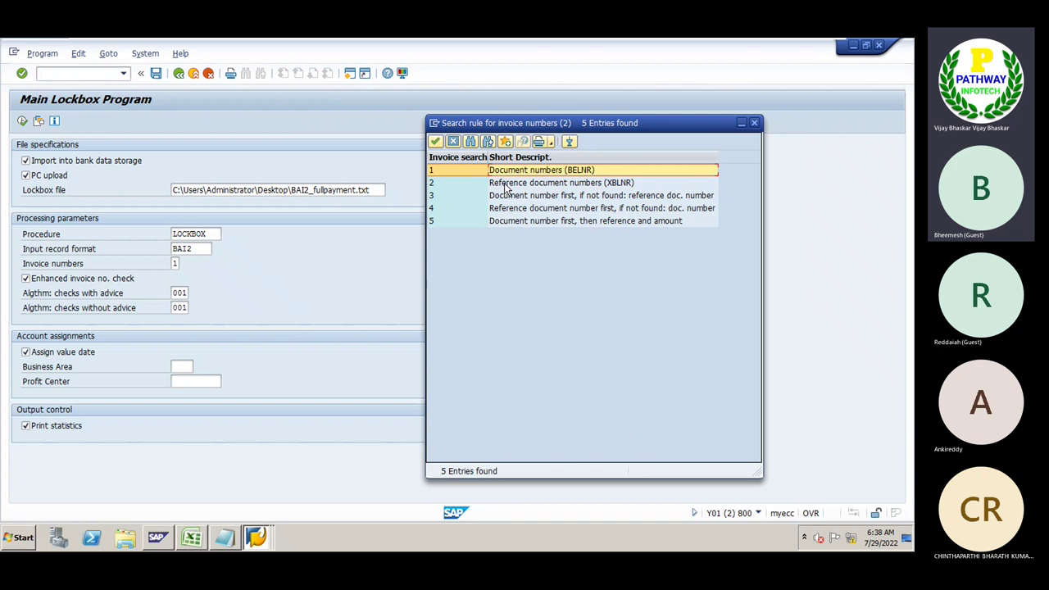
click(507, 185)
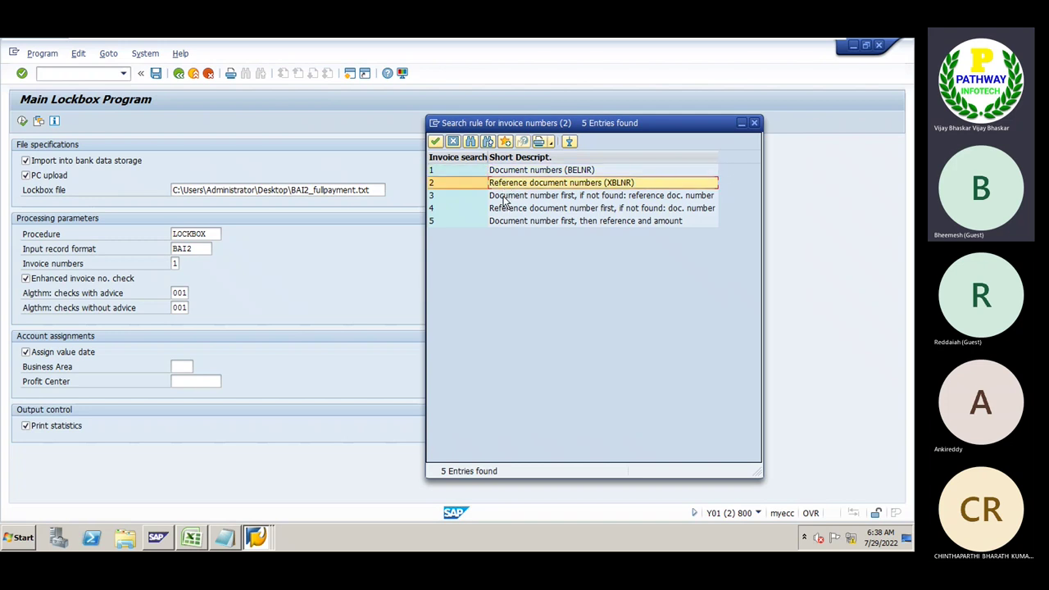
click(505, 196)
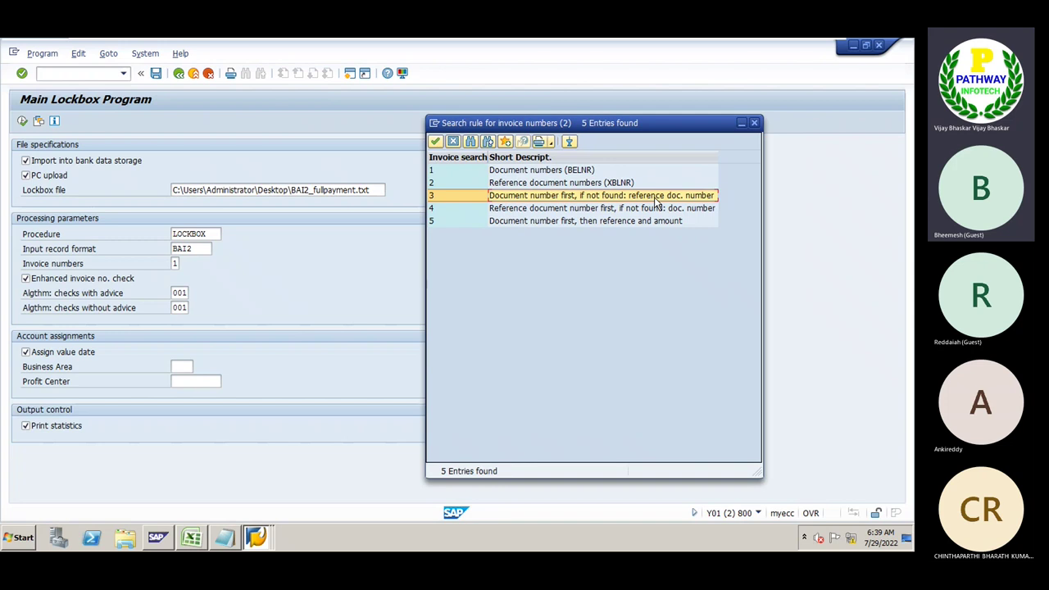
click(560, 170)
click(557, 183)
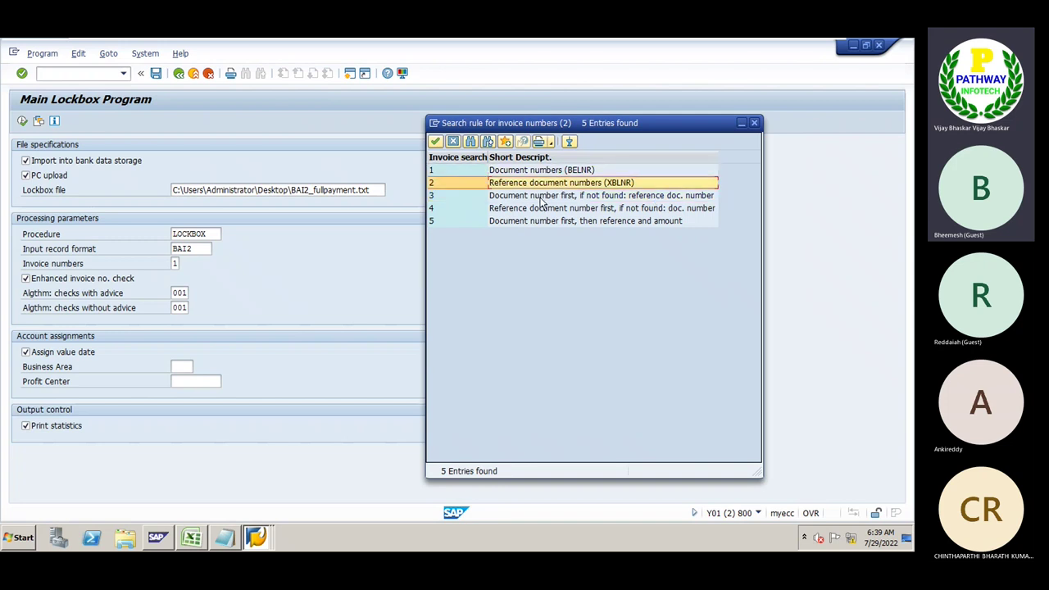
click(516, 197)
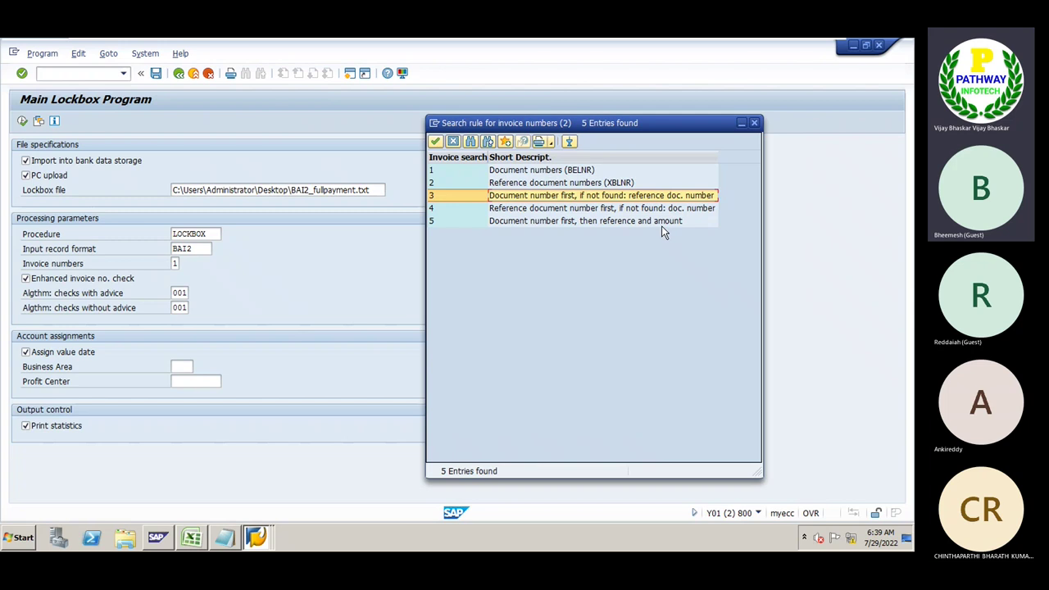
double_click(437, 200)
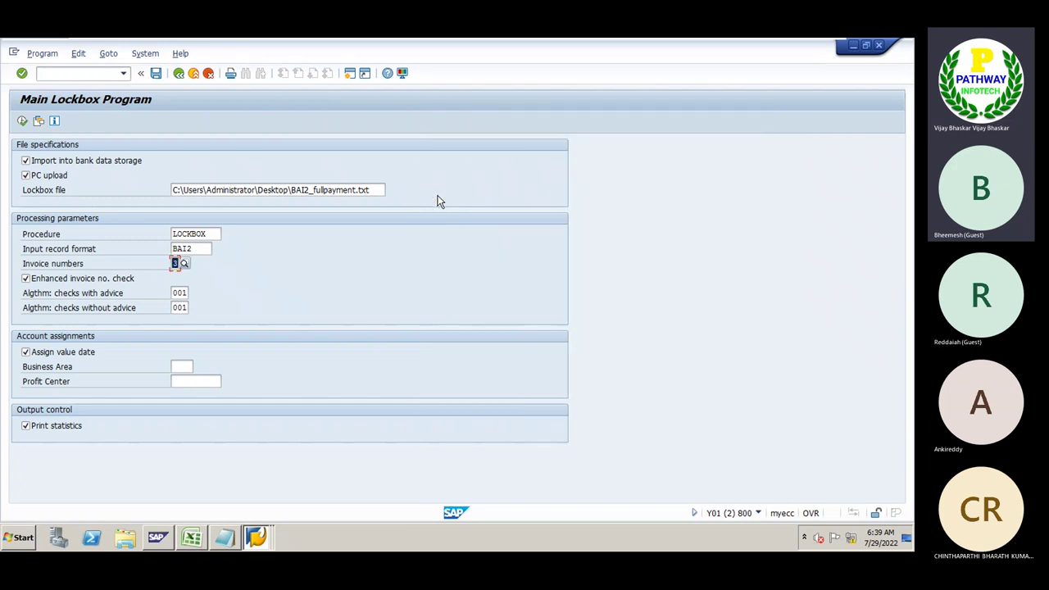
Step: Examine the posting algorithm options for checks with advice, and close the list without changing the selection
click(182, 294)
key(F4)
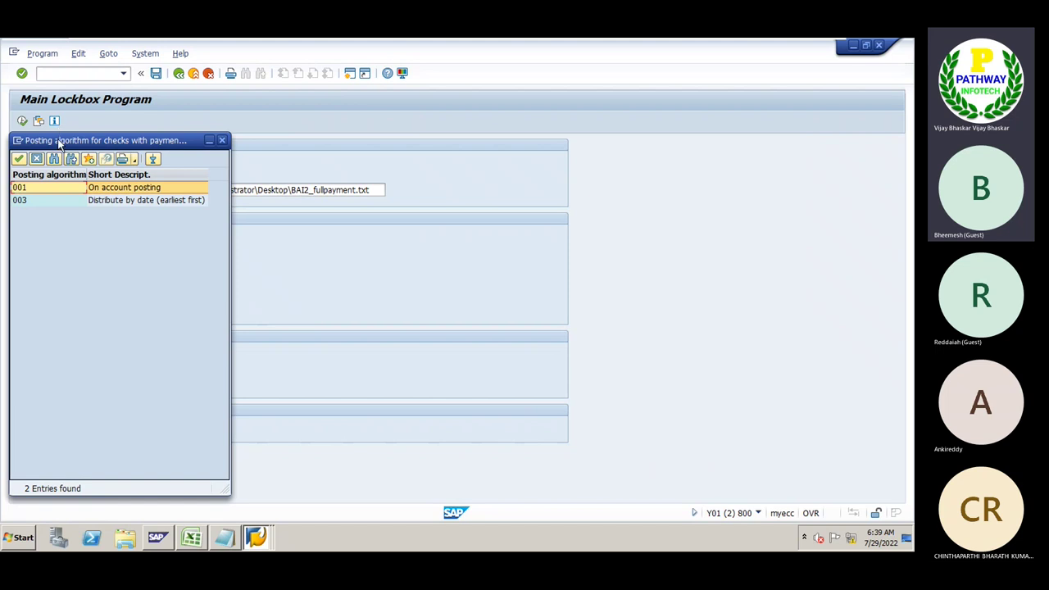
drag(60, 140, 422, 117)
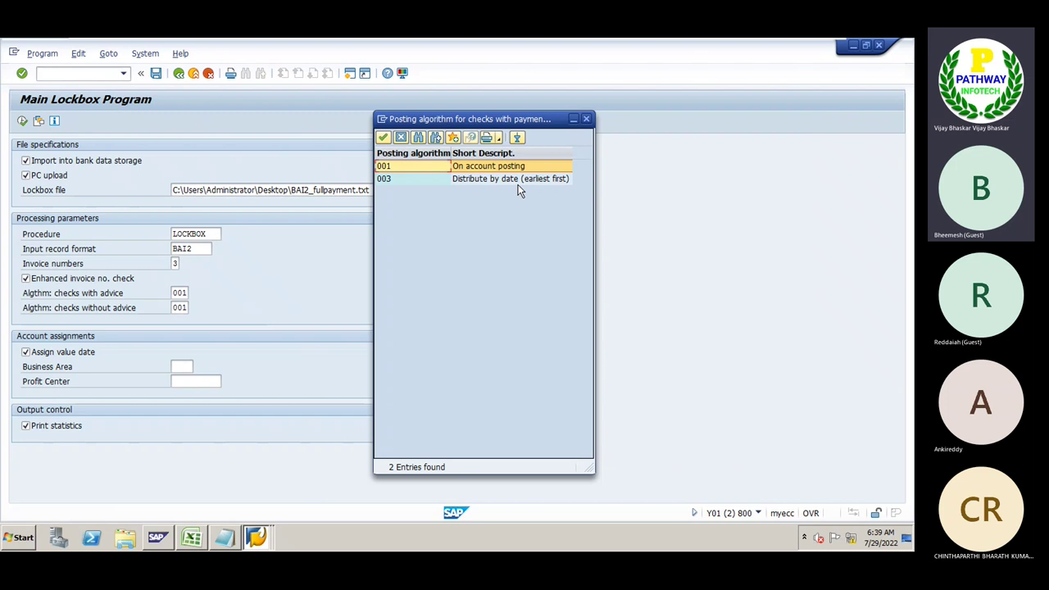
drag(420, 117, 495, 124)
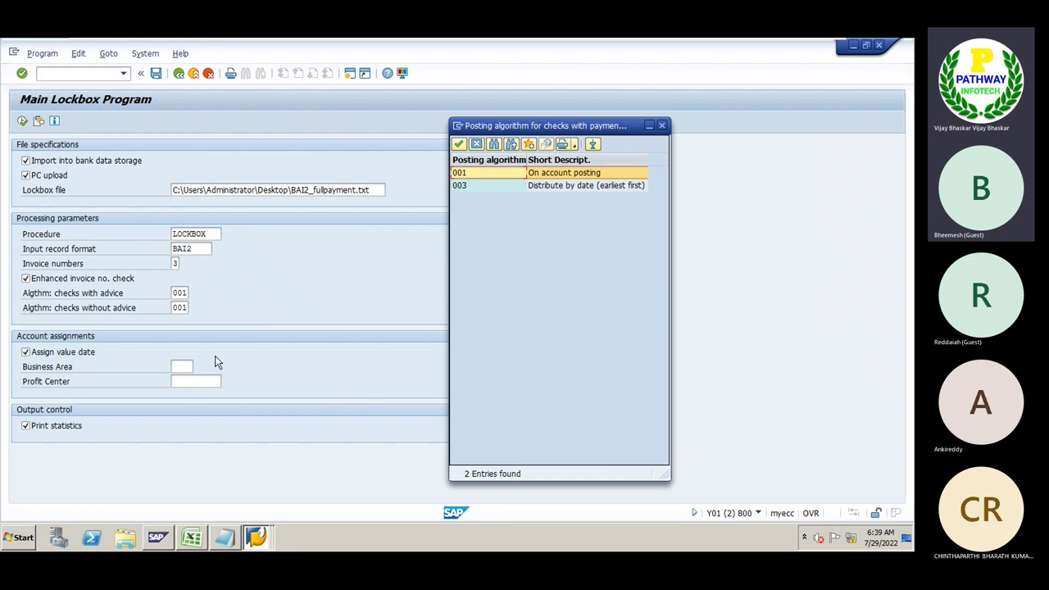
click(662, 125)
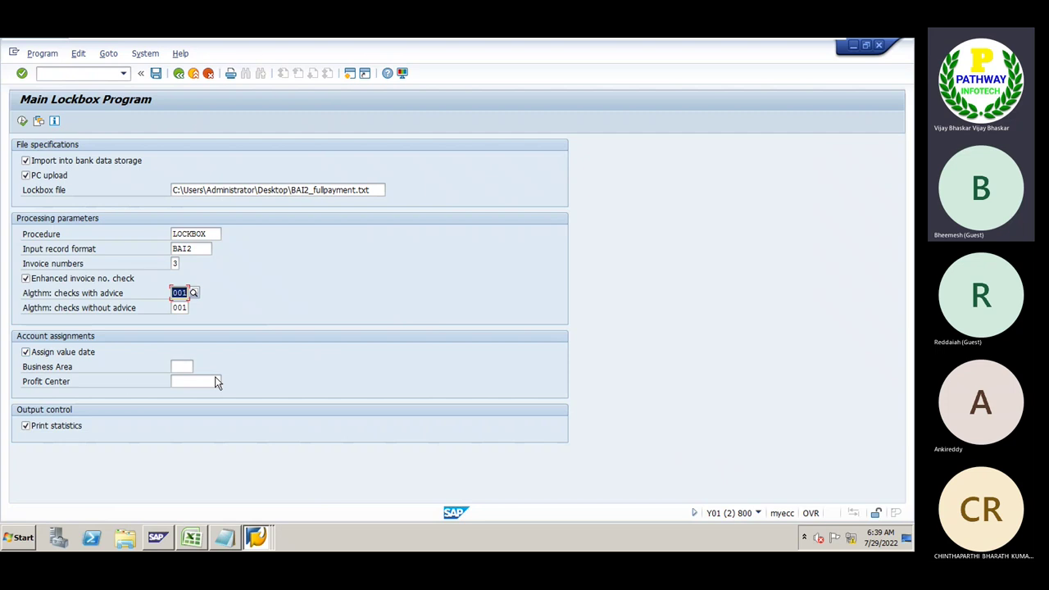
click(180, 365)
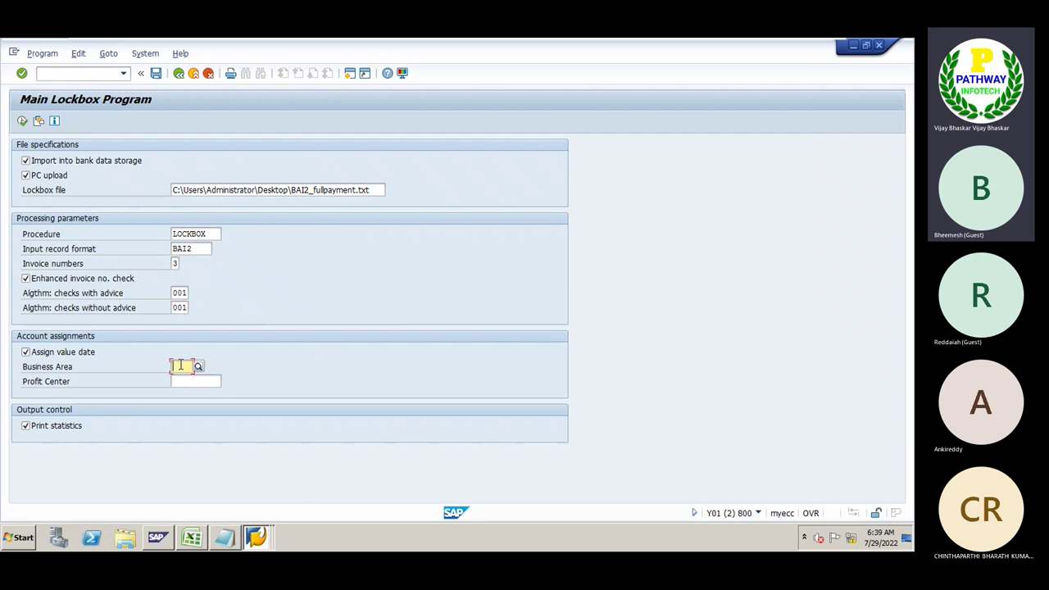
click(185, 382)
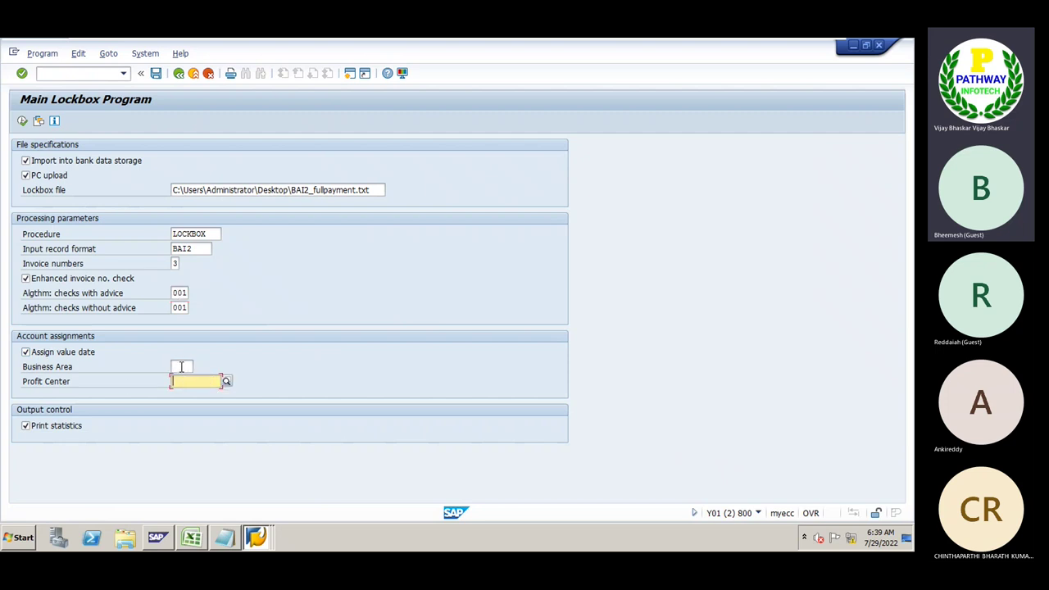
click(181, 366)
click(184, 381)
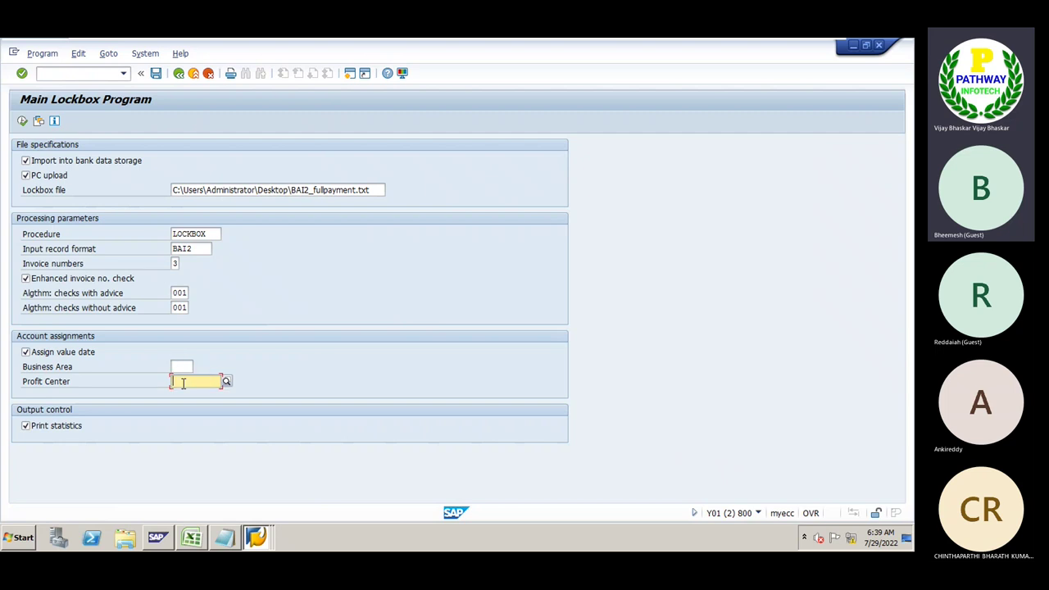
Step: Return from the invoice document to Customer Line Item Display and examine the open item's amount in local currency
click(191, 539)
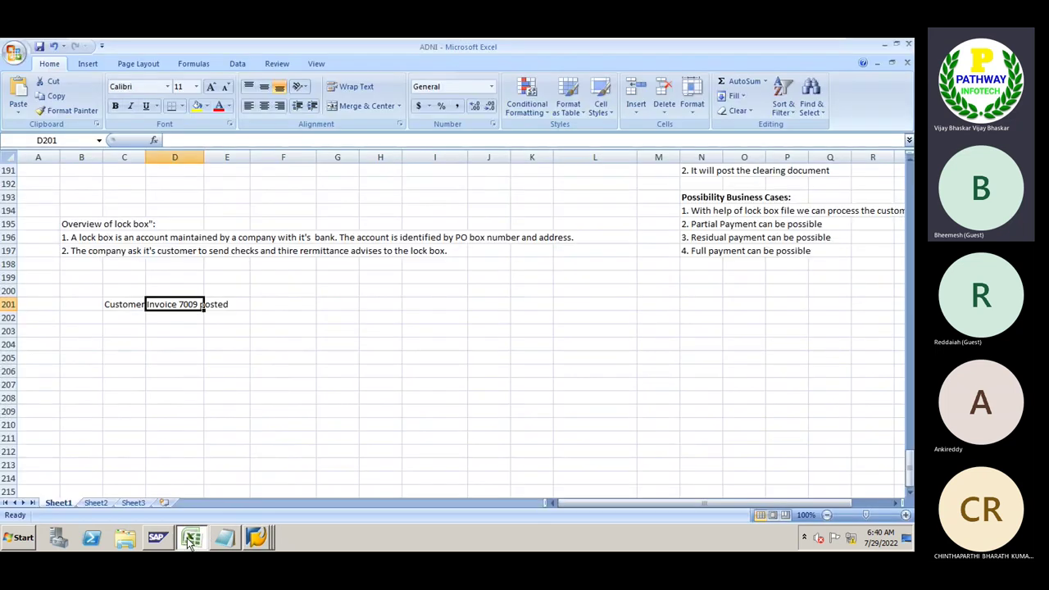
click(164, 538)
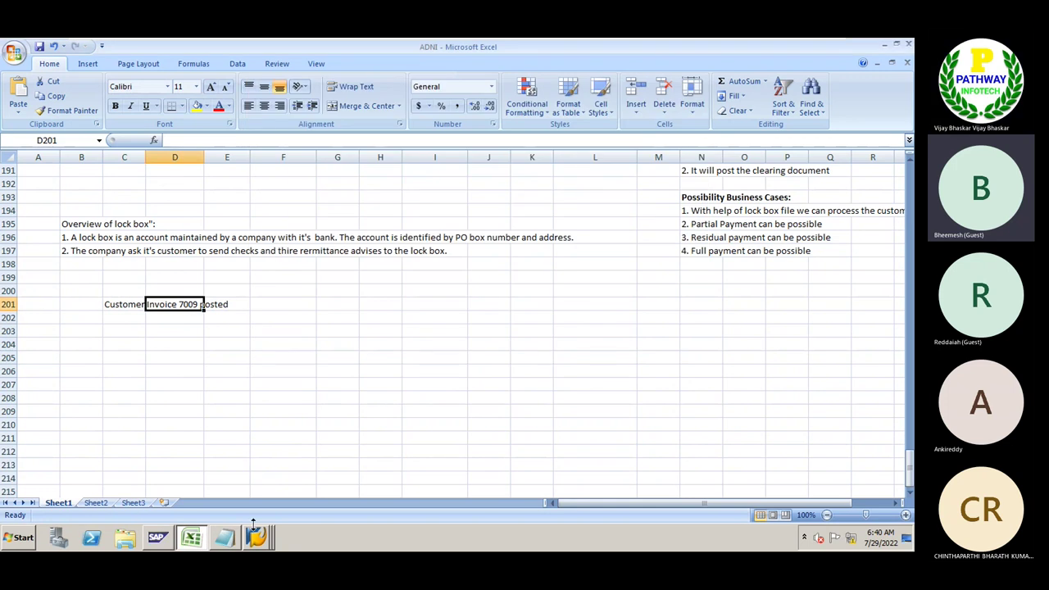
click(256, 538)
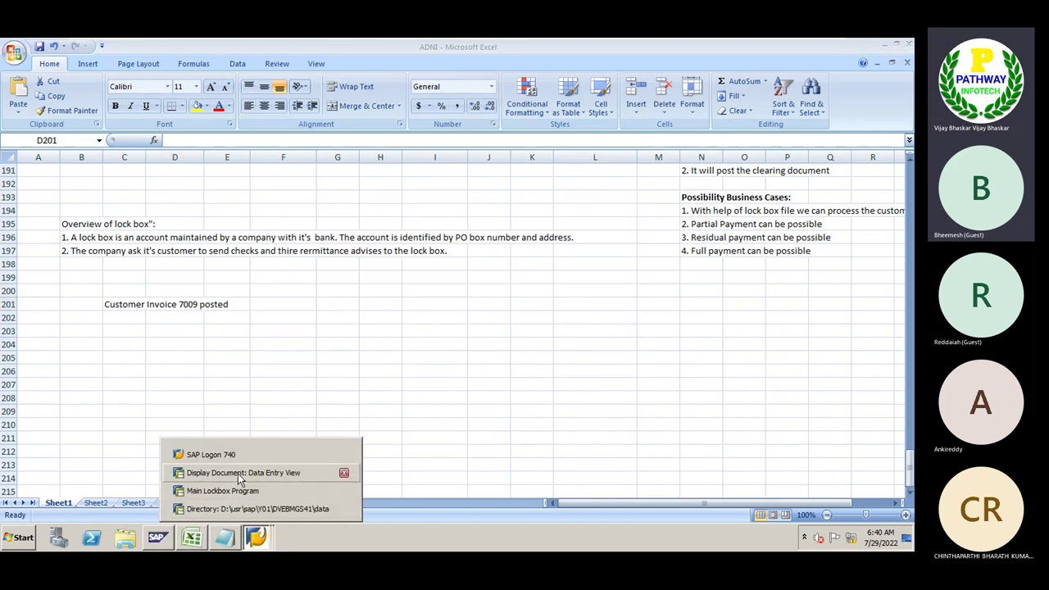
click(239, 471)
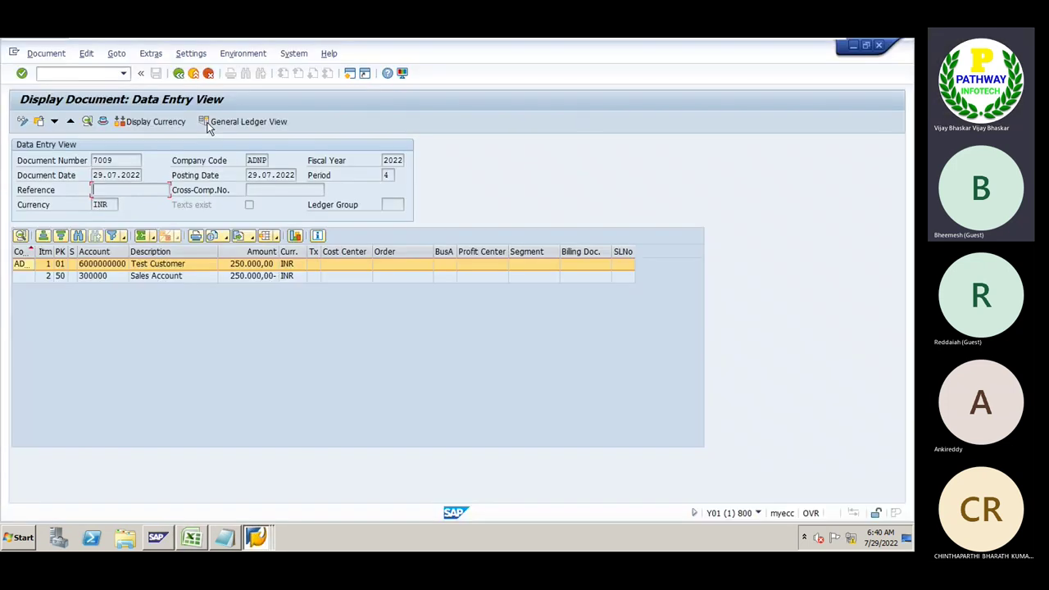
click(178, 73)
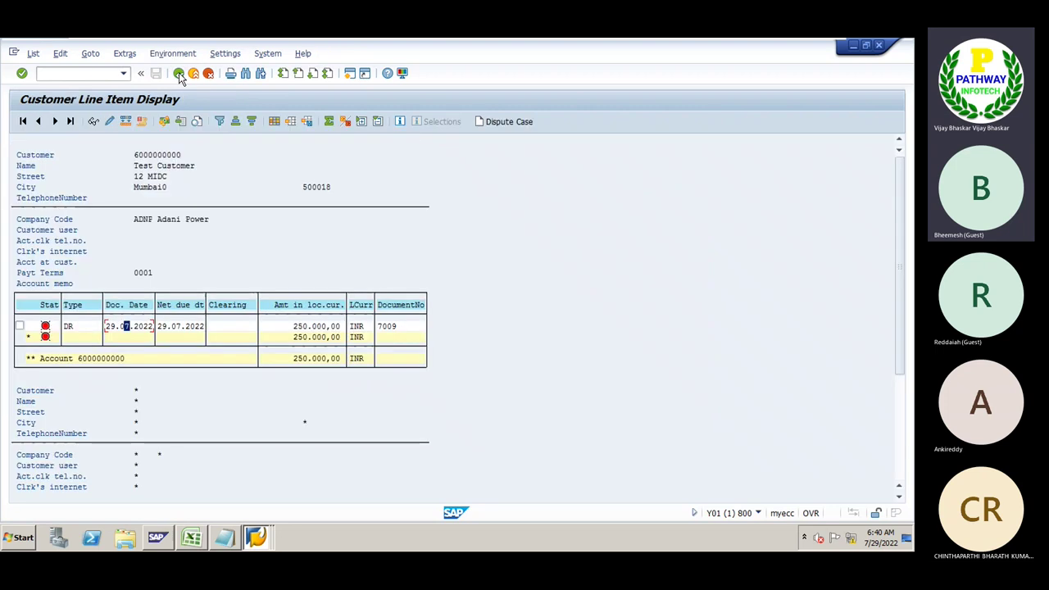
drag(293, 326, 342, 328)
click(293, 326)
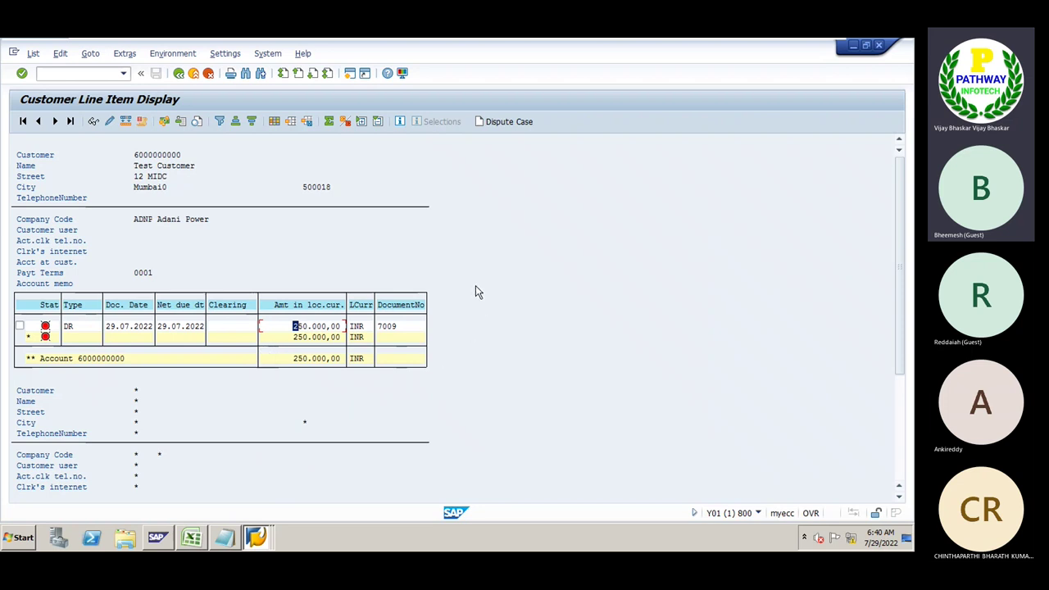
click(278, 394)
Step: Switch to the ADNI workbook in Excel and enter the heading "On account Postings:" in cell E204
click(196, 542)
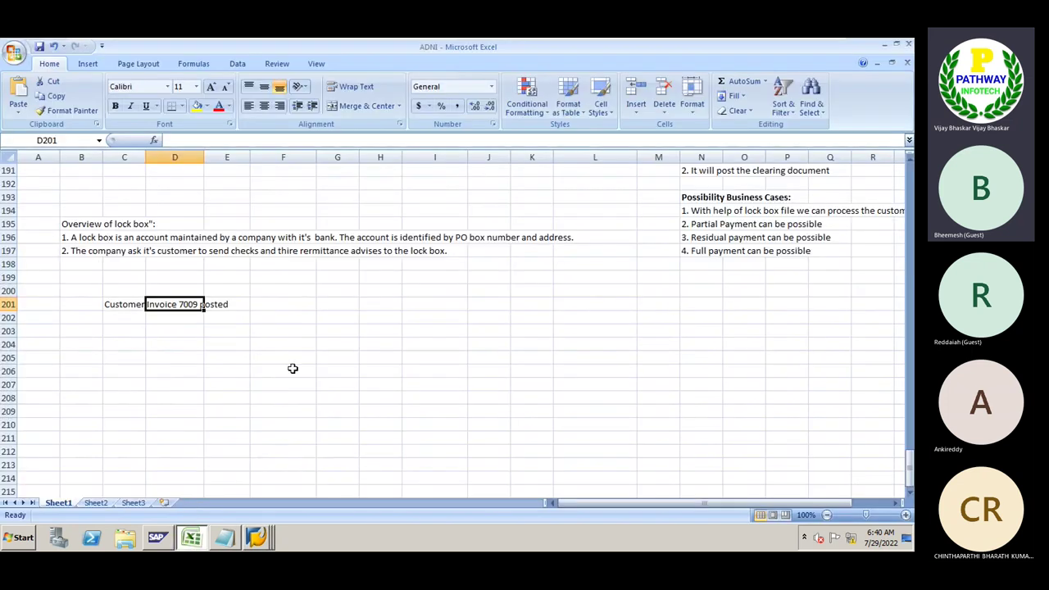
click(240, 347)
text(On)
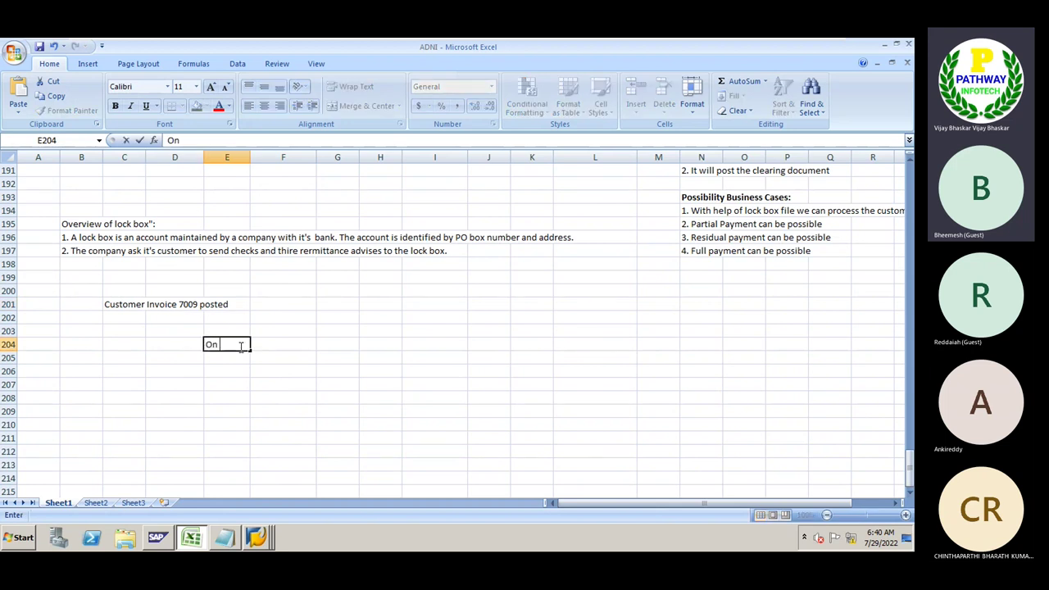
text( account Post)
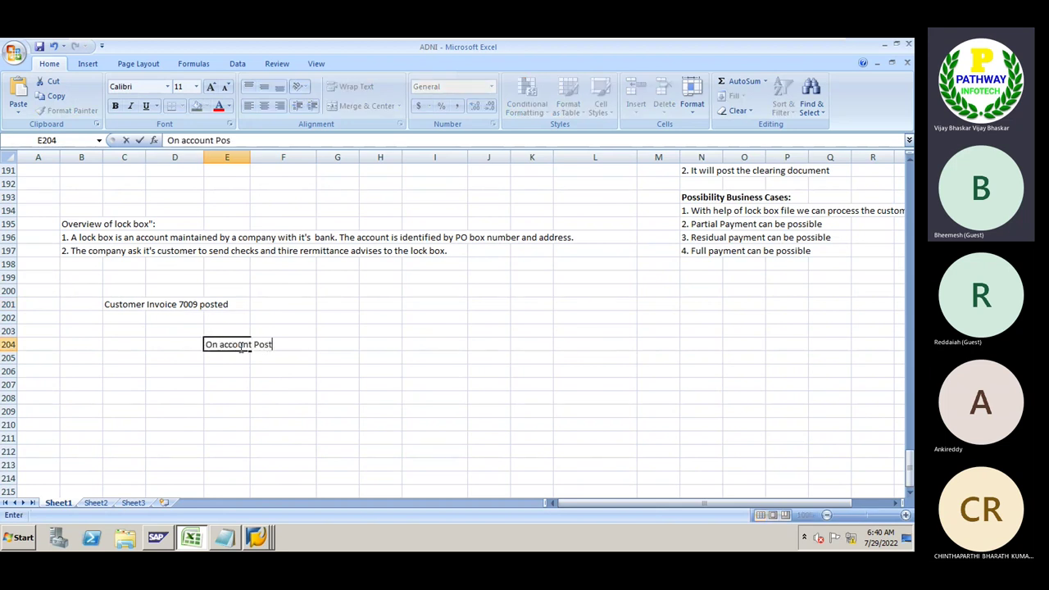
text(ings:)
key(Return)
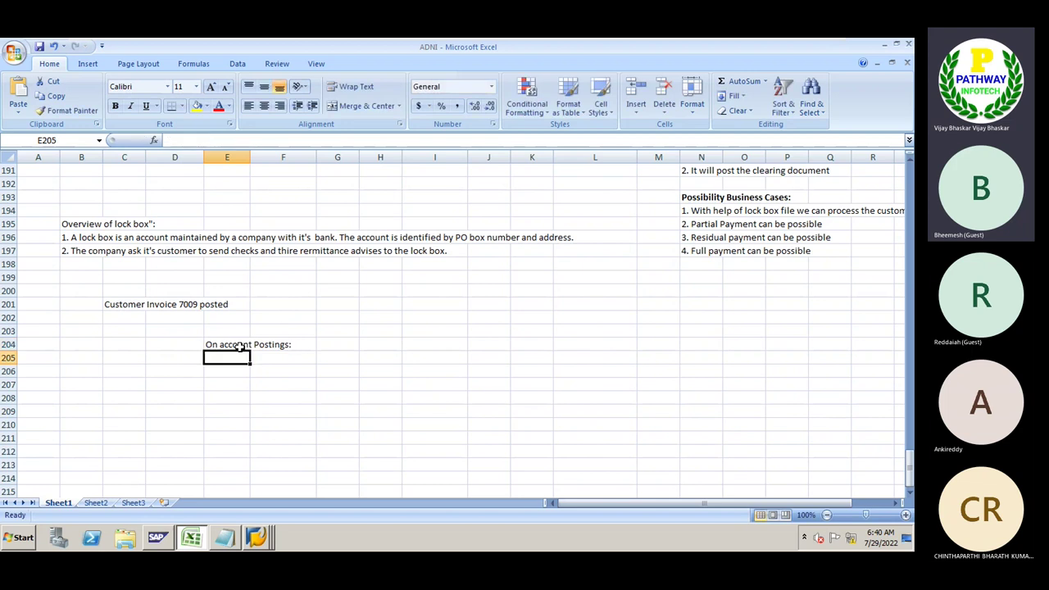
Step: Add the column heading "Inv" in cell E206 below the "On account Postings:" heading
key(Return)
text(Inv)
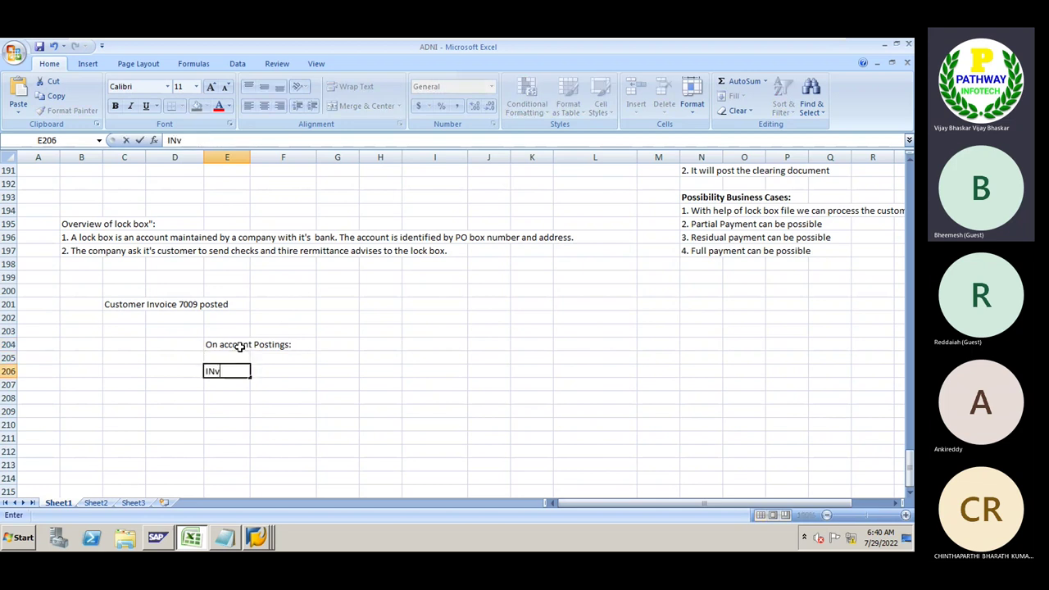
key(Tab)
key(Left)
key(Return)
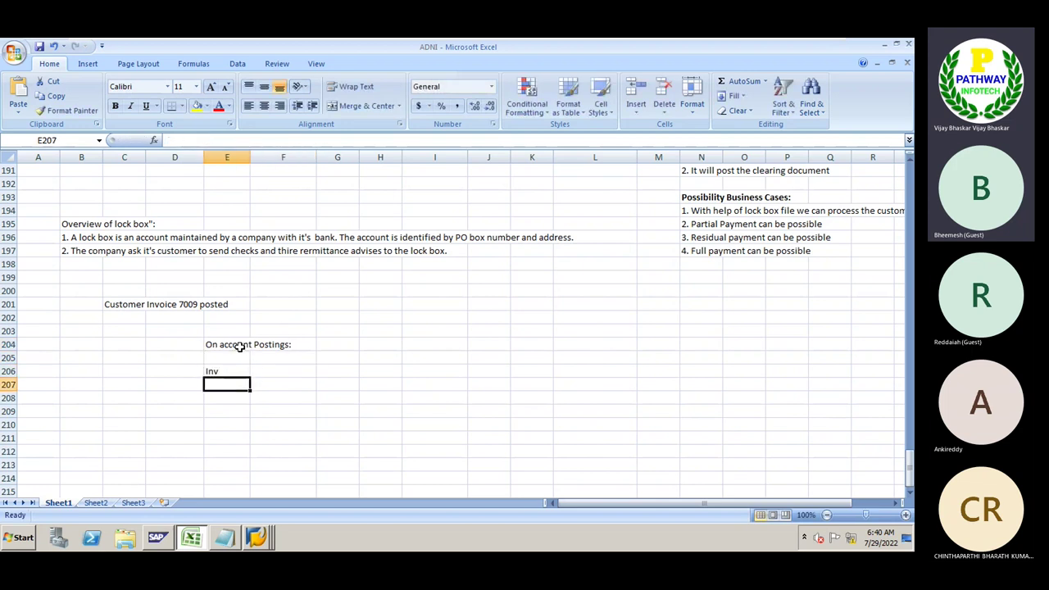
Step: List the invoice numbers 1, 2, 3 and 4 in cells E207 to E210
text(234)
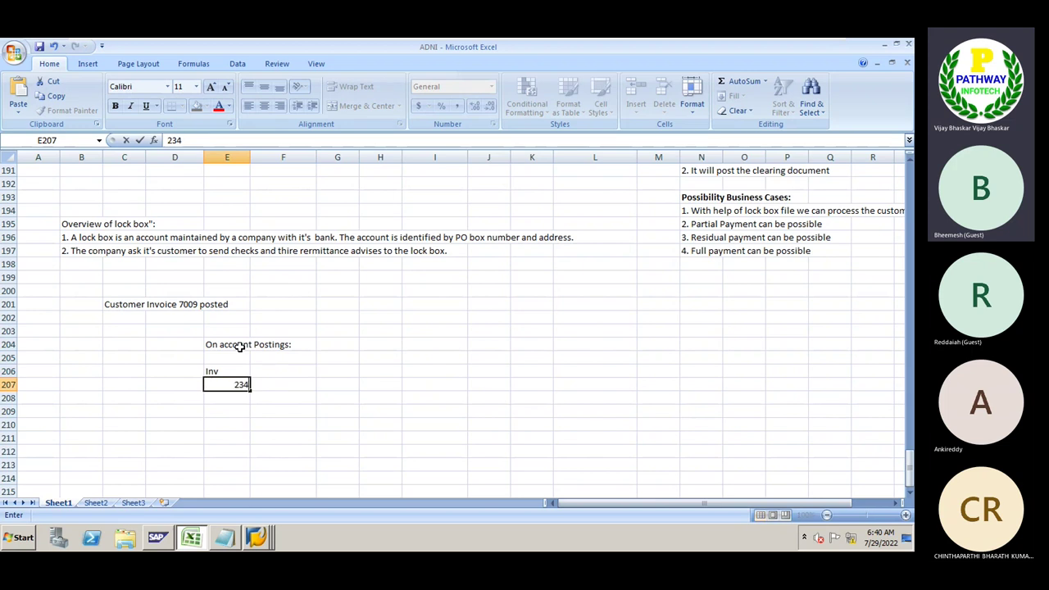
key(BackSpace)
key(BackSpace)
key(BackSpace)
text(1)
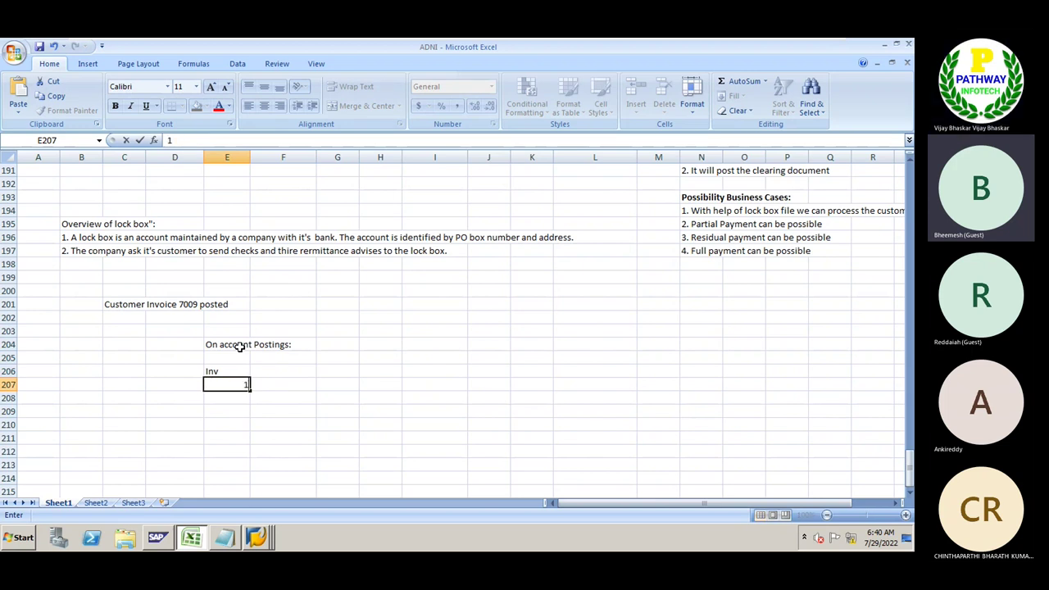
key(Return)
text(2)
key(Return)
text(3)
key(Return)
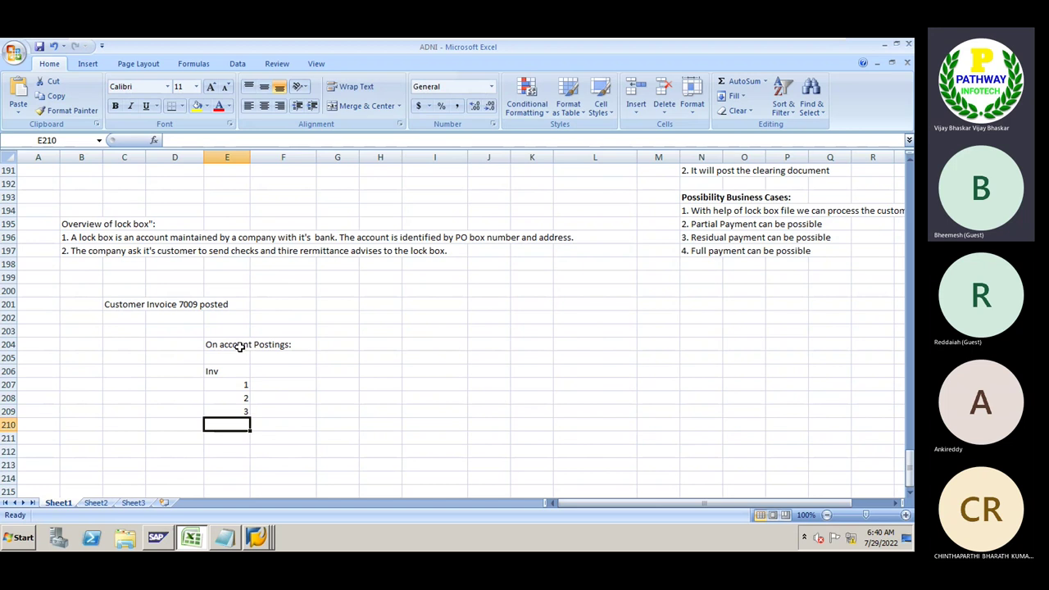
text(4)
Step: Add the invoice amount column heading "IN Amo" in cell F206, beside the "Inv" heading
key(Up)
key(Up)
key(Up)
key(Up)
key(Right)
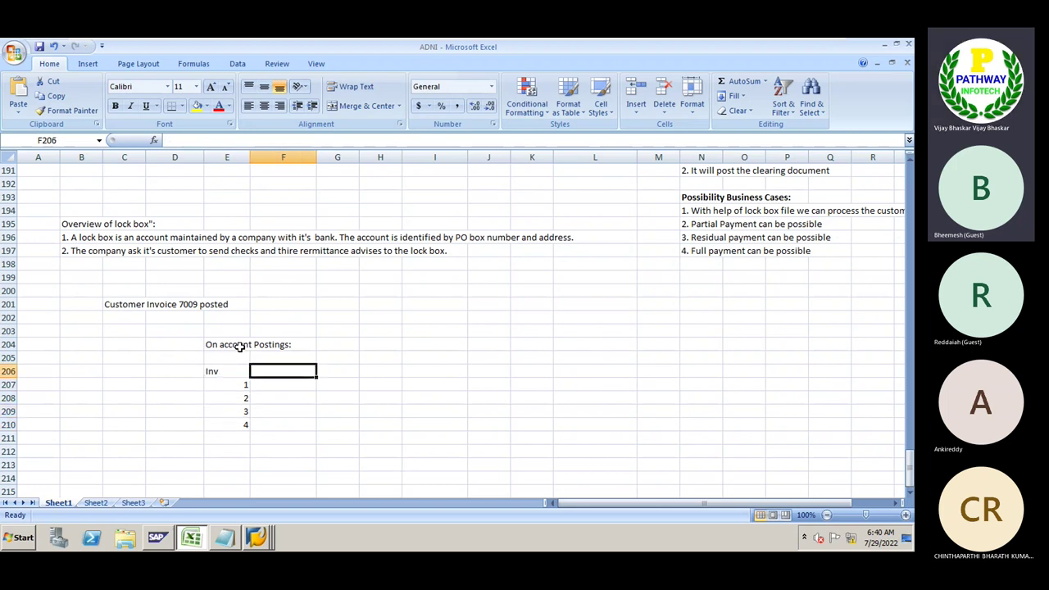
text(IN AMo)
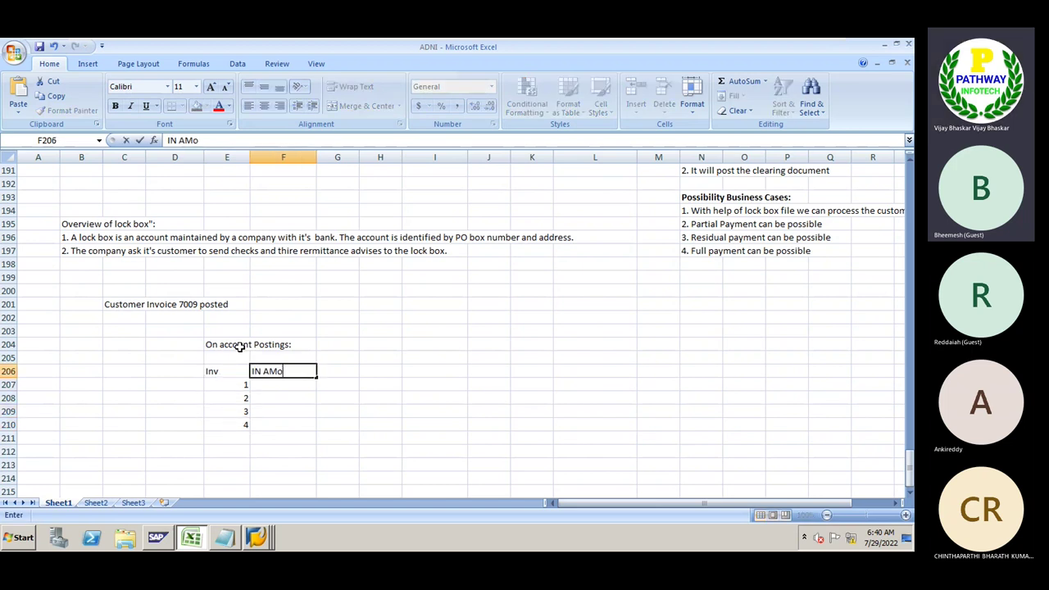
key(Return)
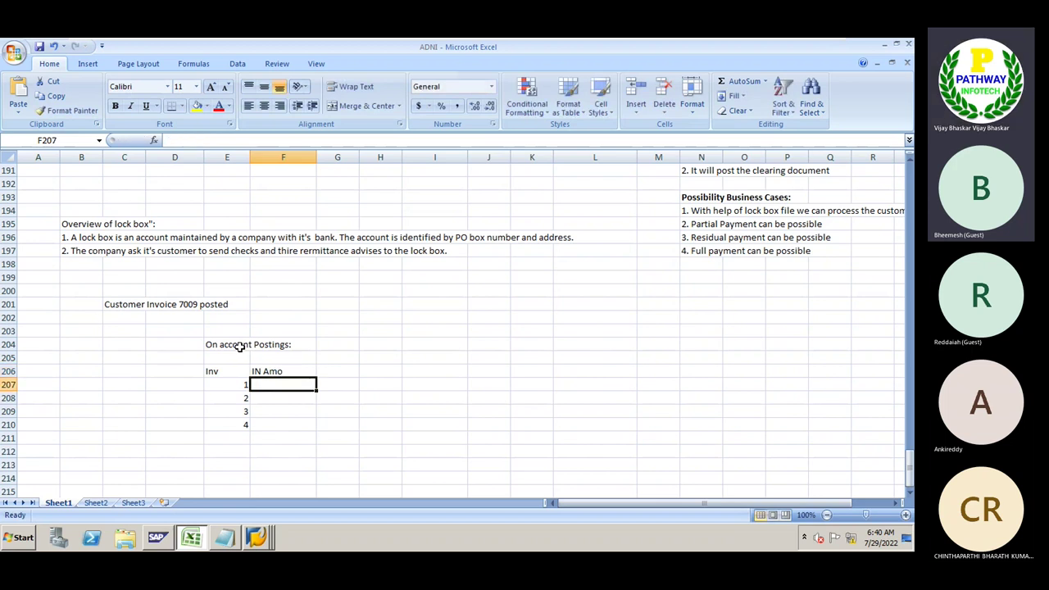
Step: Fill in the amounts 100000, 200000, 250000 and 250000 for invoices 1 to 4 in cells F207 to F210
text(100000)
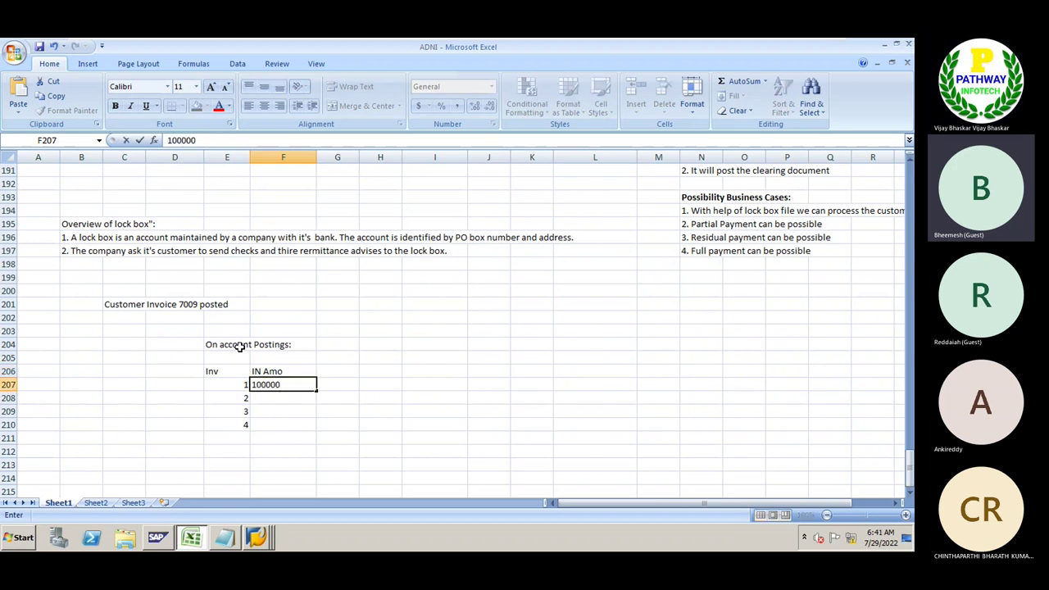
key(Return)
text(200000)
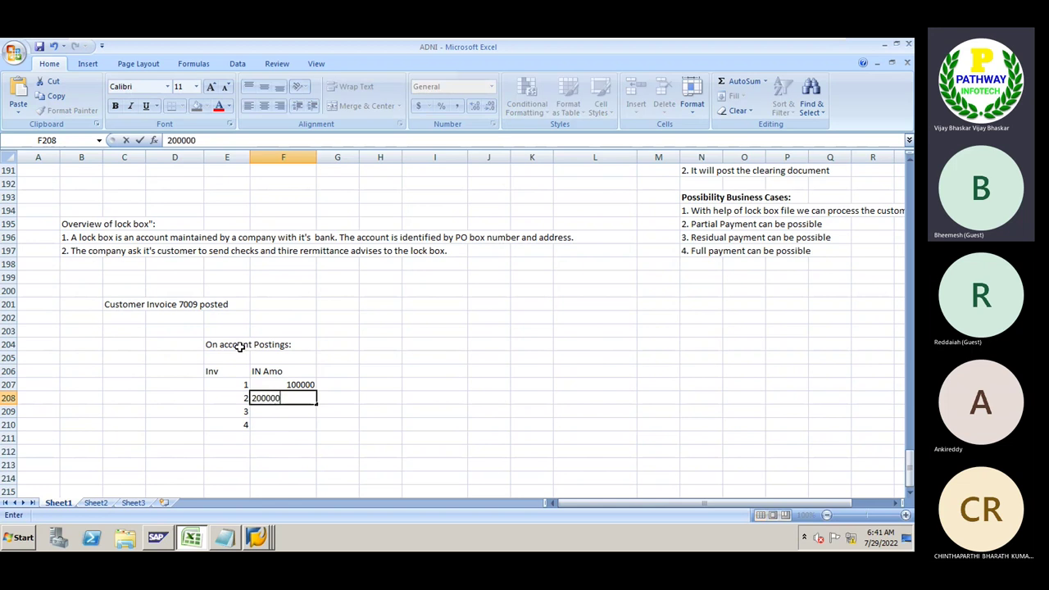
key(Return)
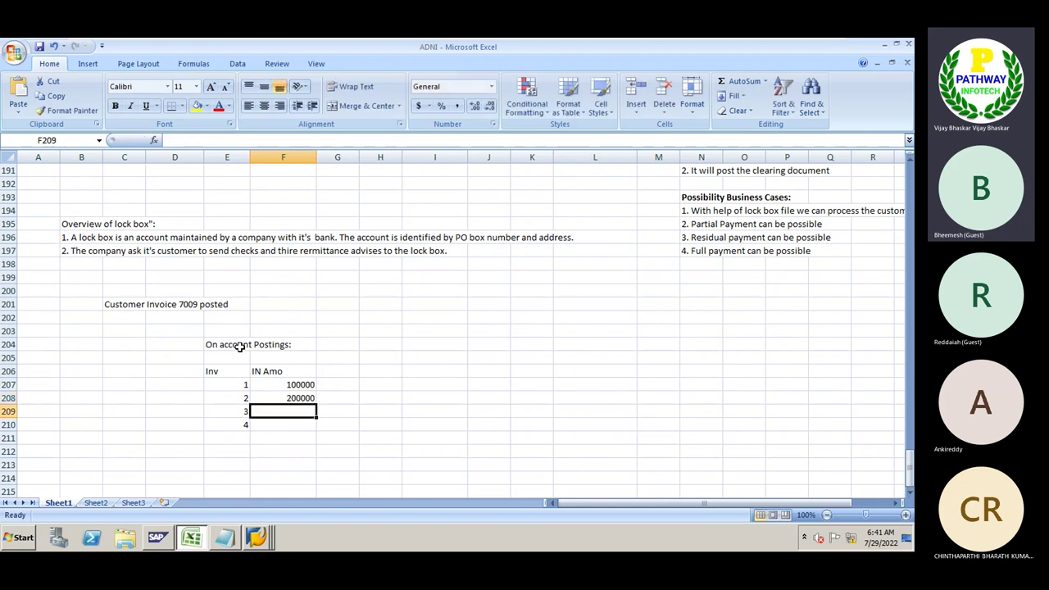
text(250000)
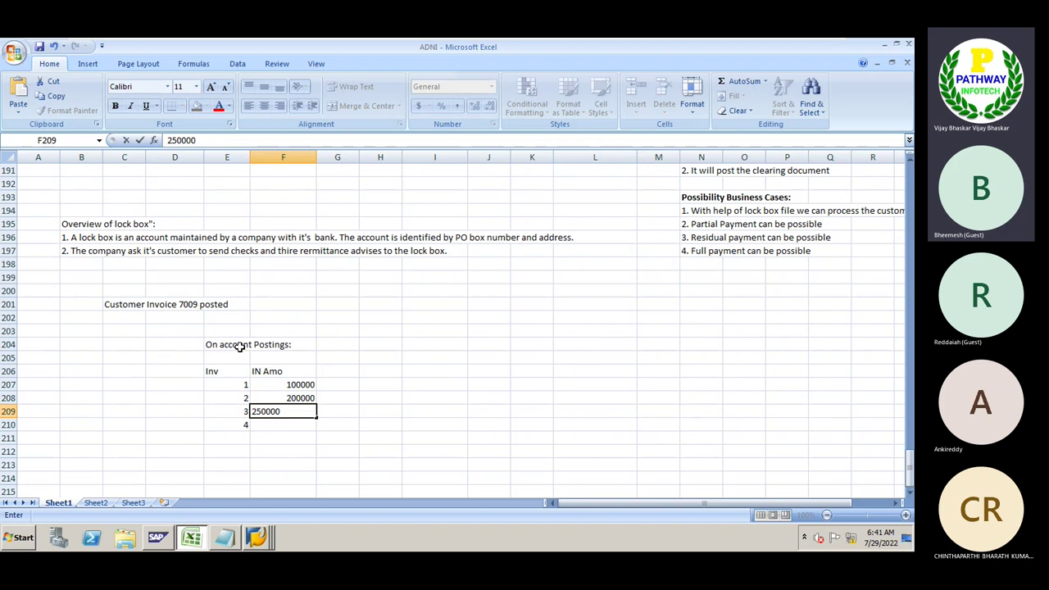
key(Return)
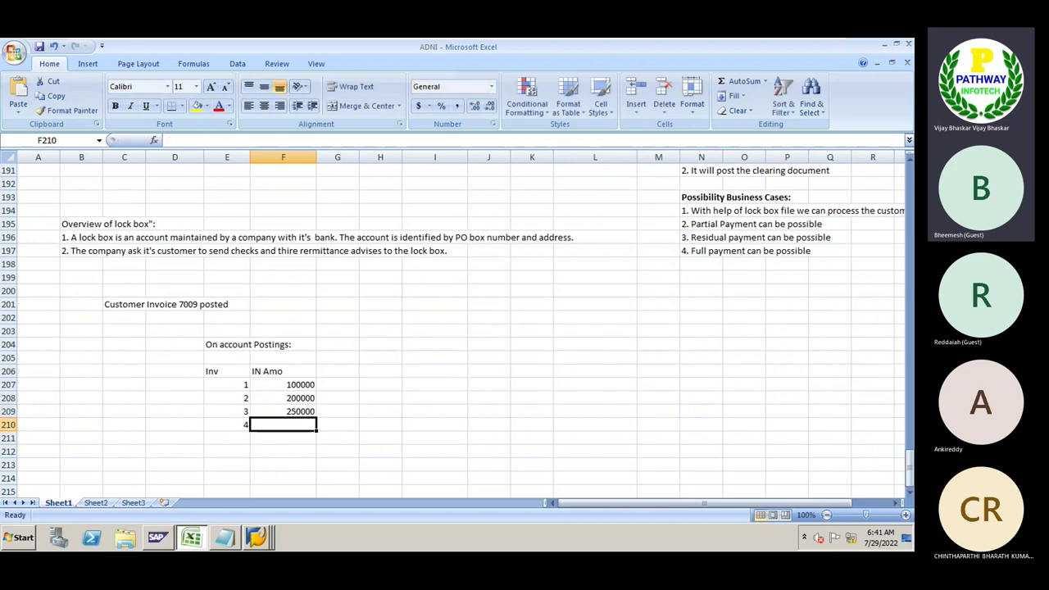
key(ctrl+d)
key(Return)
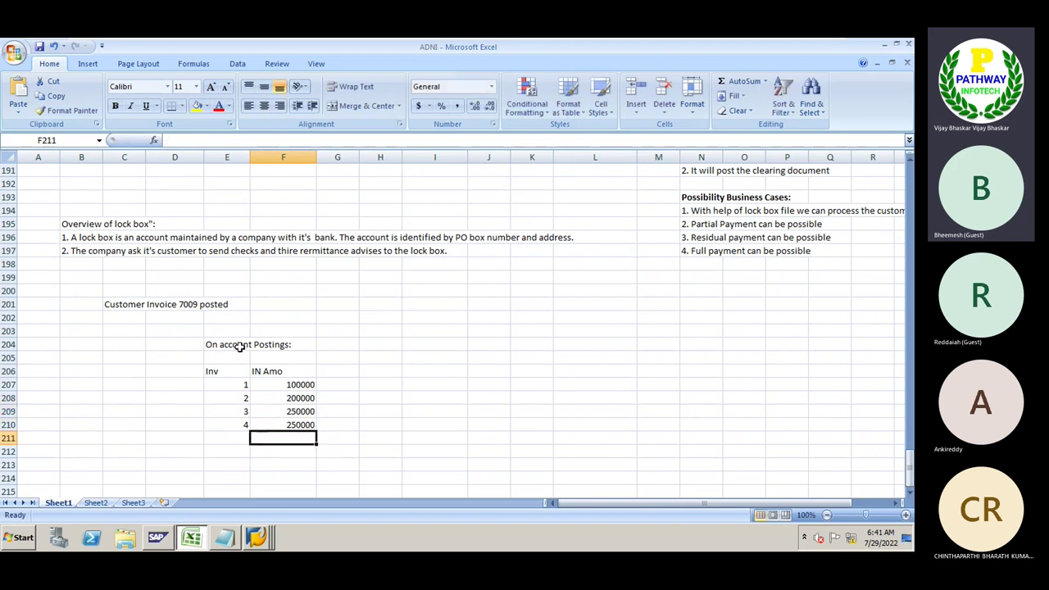
Step: Sum the four invoice amounts in cell F211 and make the total bold
key(shift+Up)
key(shift+Up)
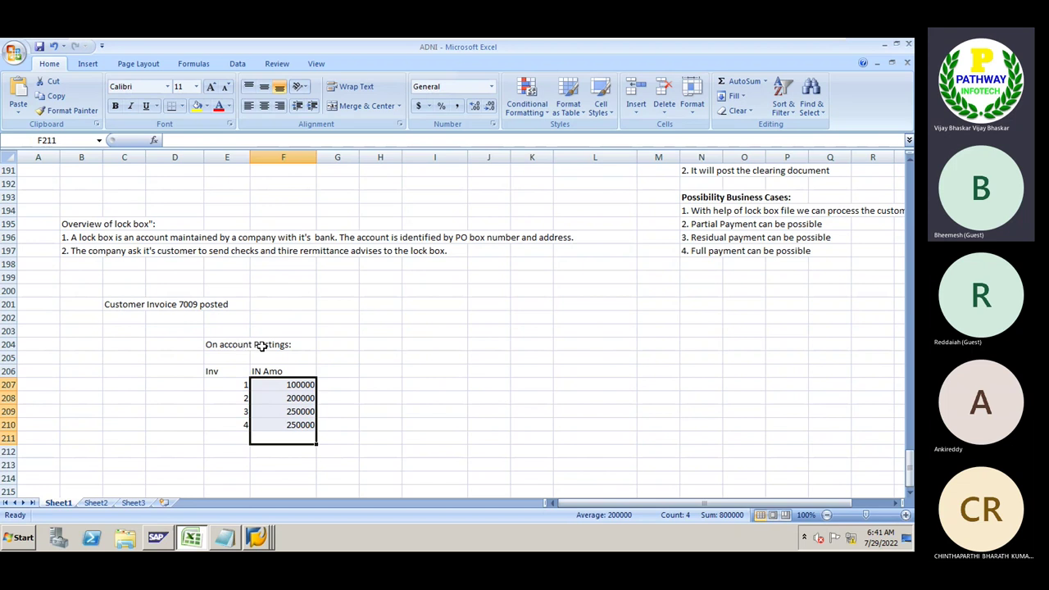
click(735, 89)
key(Return)
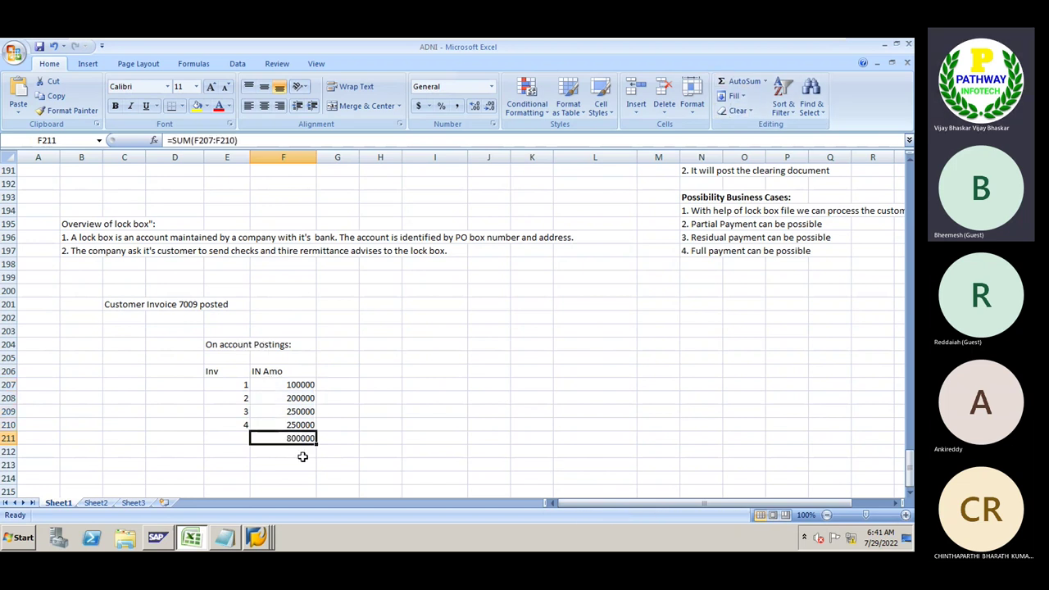
key(ctrl+b)
Step: Enter the note "Cuatome Made Payment 500000" in cell G206 beside the amount heading
click(347, 372)
text(Cua)
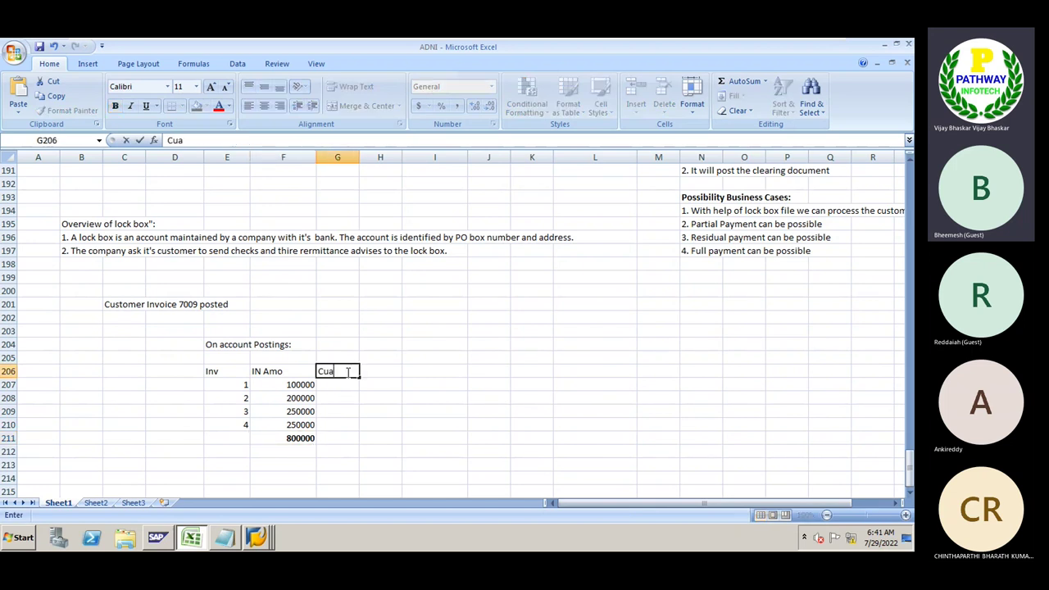
text(tome Maded)
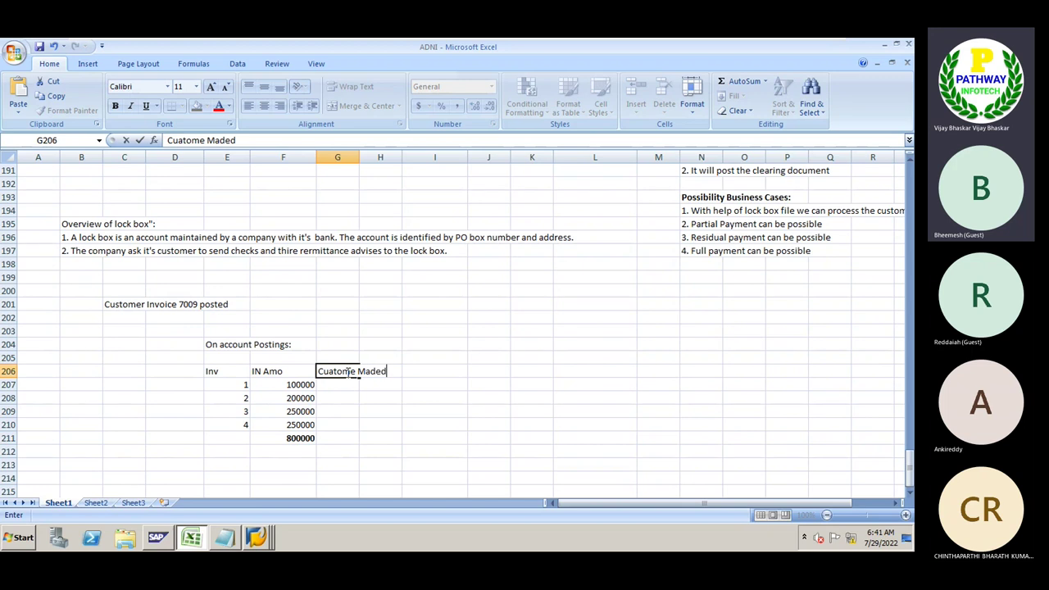
key(BackSpace)
text(Payment 500000)
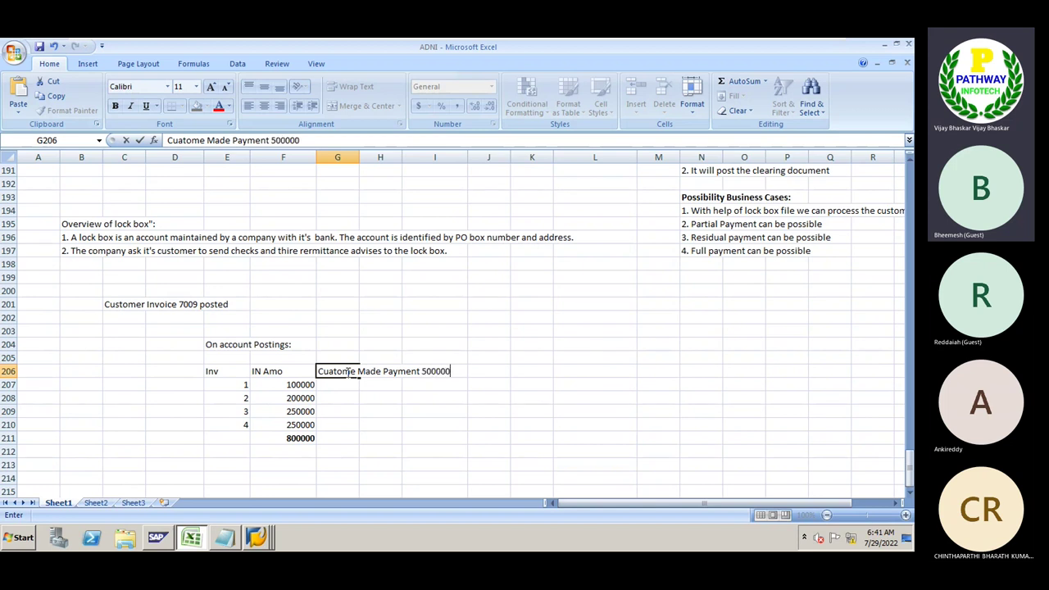
key(Return)
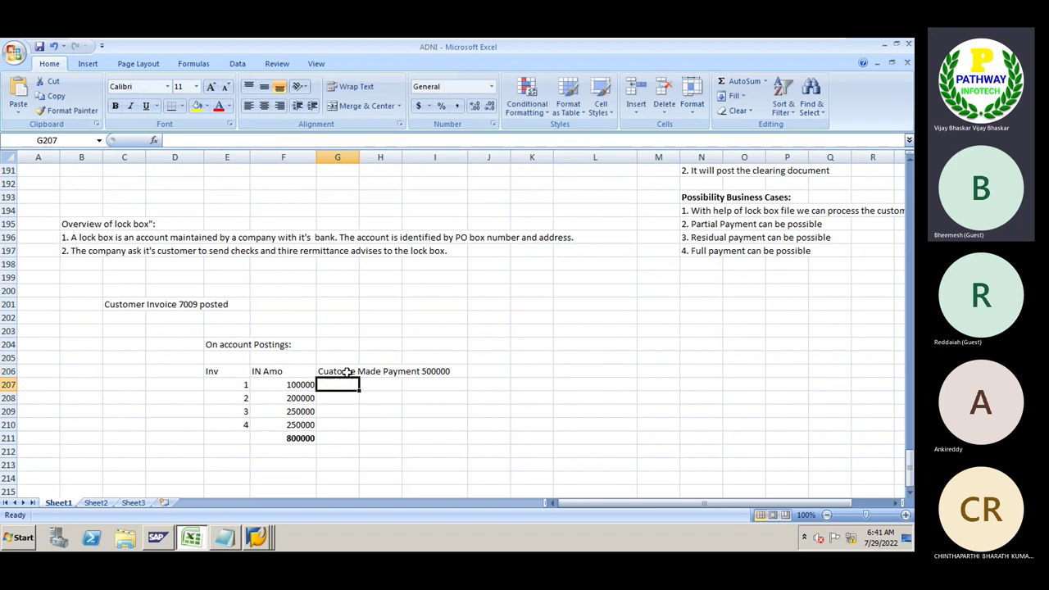
Step: Move the payment note from G206 to cell H209 and correct its first word to "Custome"
click(345, 371)
drag(345, 371, 379, 412)
click(387, 439)
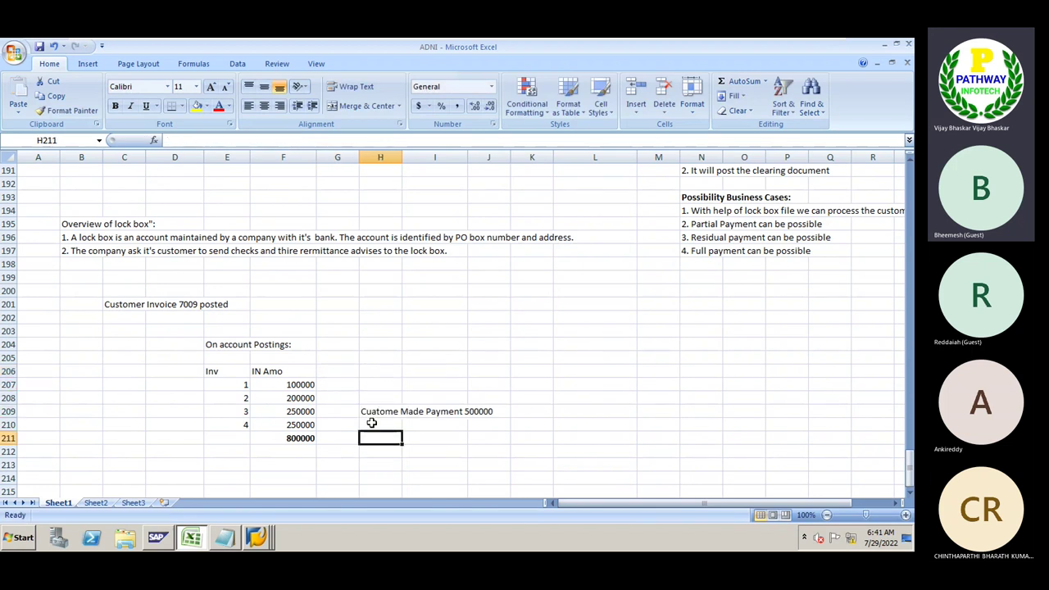
click(370, 412)
click(182, 141)
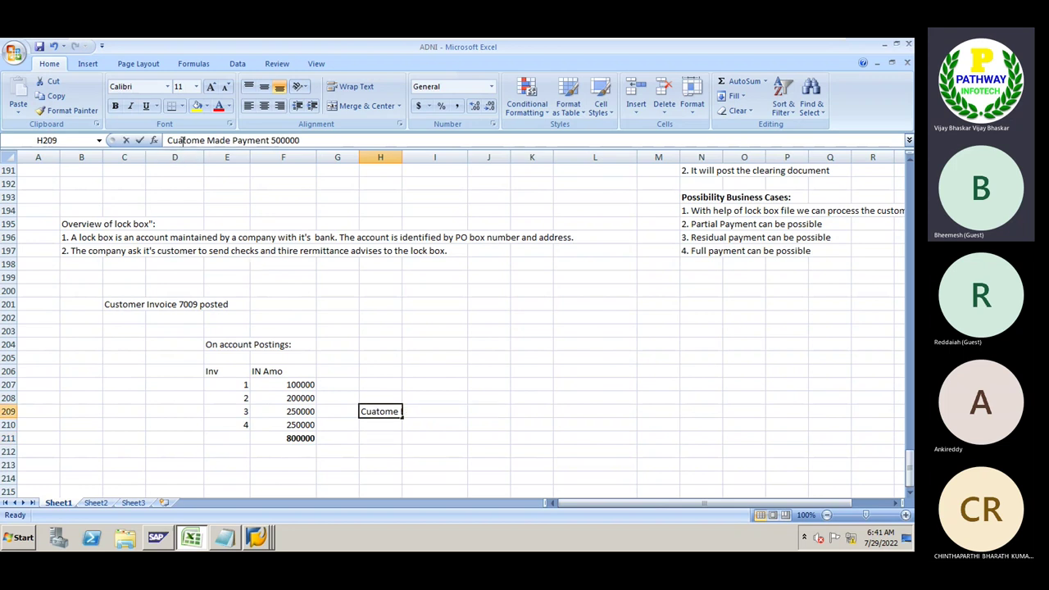
key(BackSpace)
text(s)
key(Return)
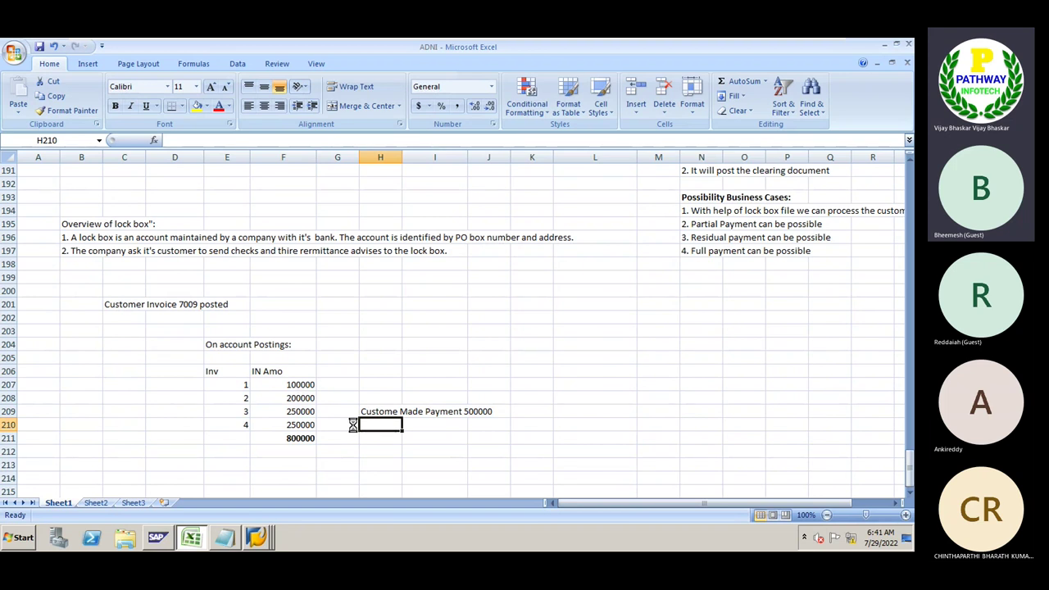
click(475, 411)
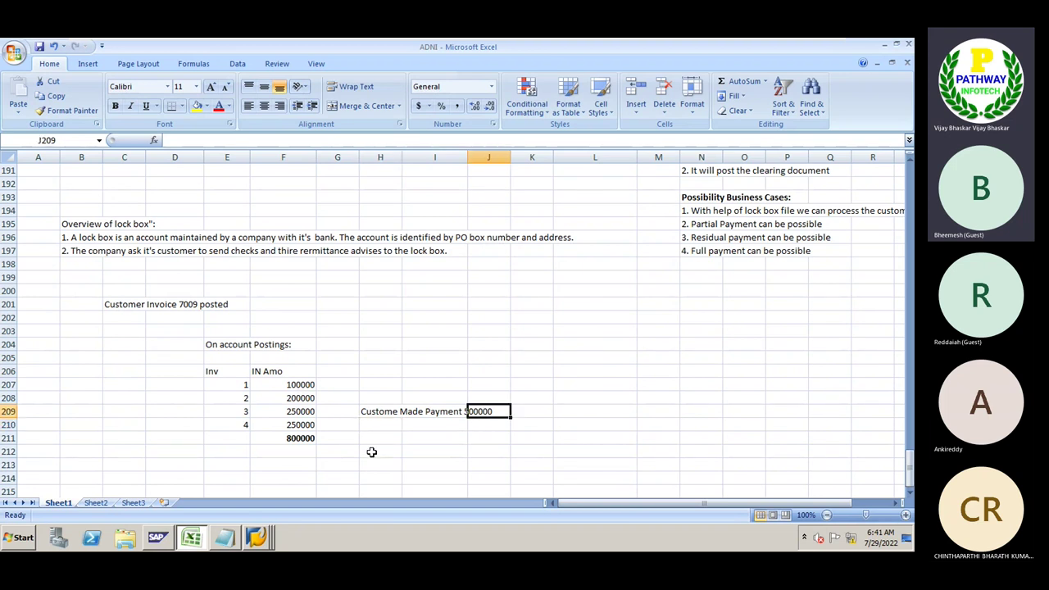
Step: Switch to the Customer Line Item Display in SAP and examine the customer's open item
click(257, 537)
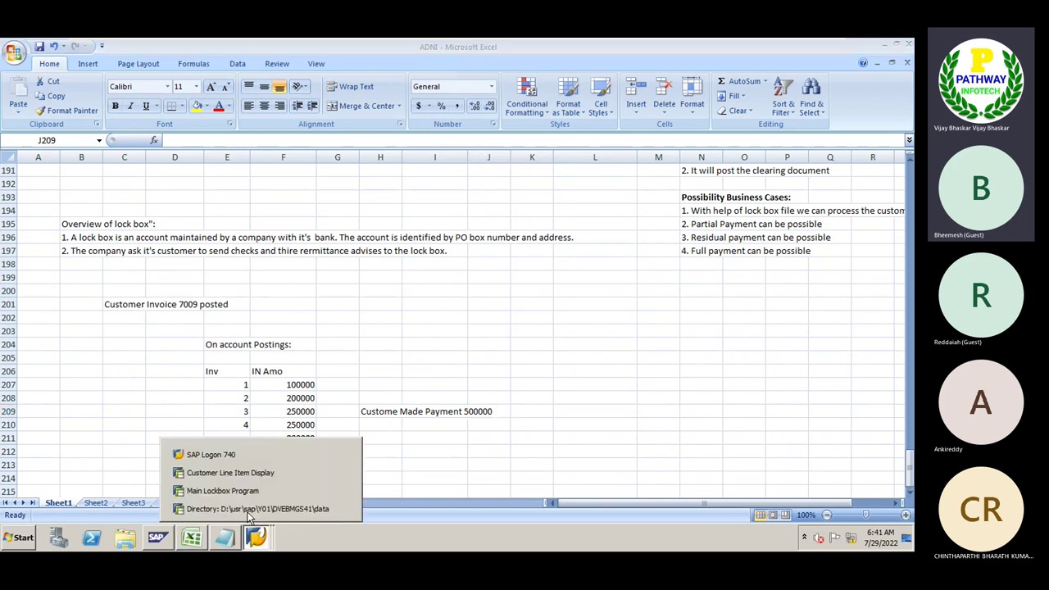
click(228, 476)
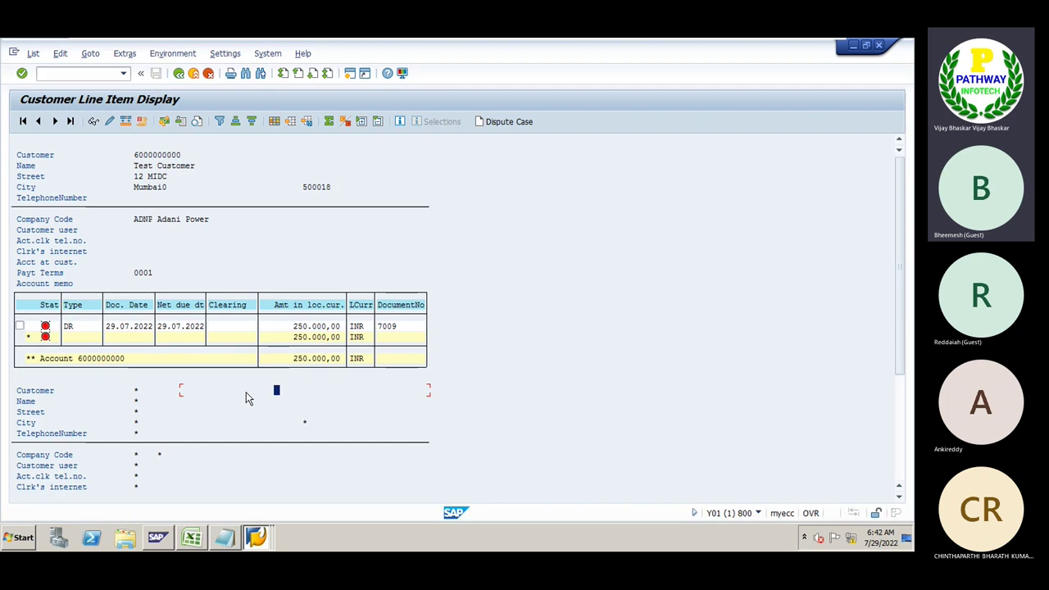
Step: Return to the ADNI workbook in Excel and make the "On account Postings:" heading in E204 bold
key(alt+Tab)
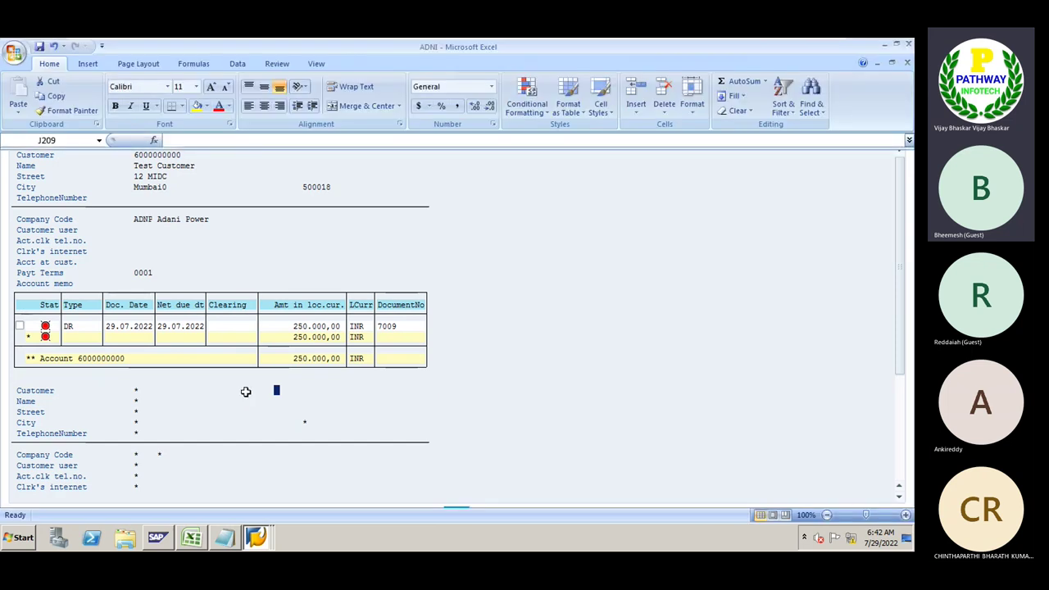
click(391, 423)
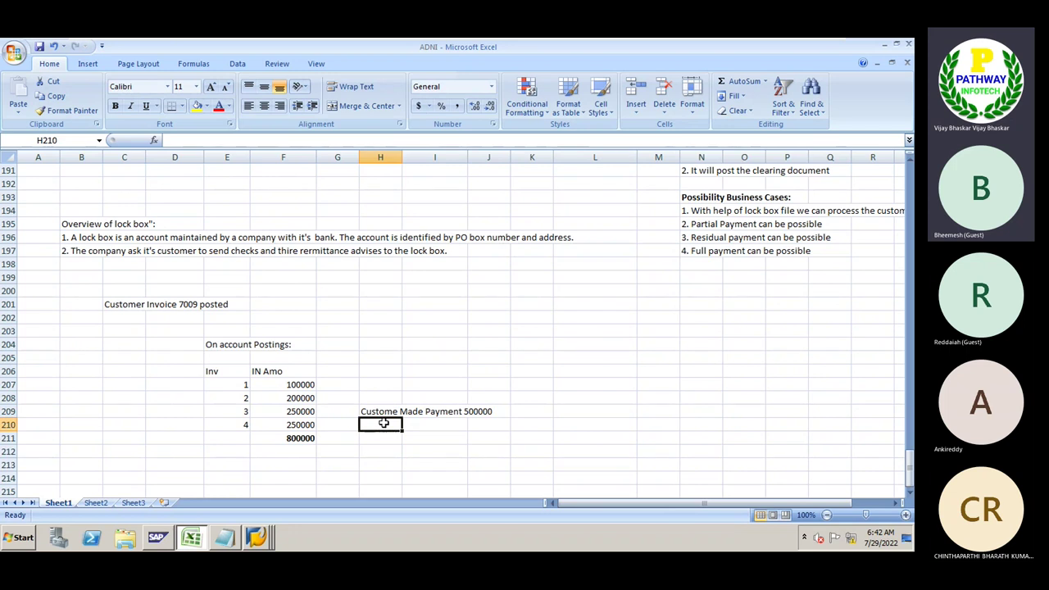
click(215, 344)
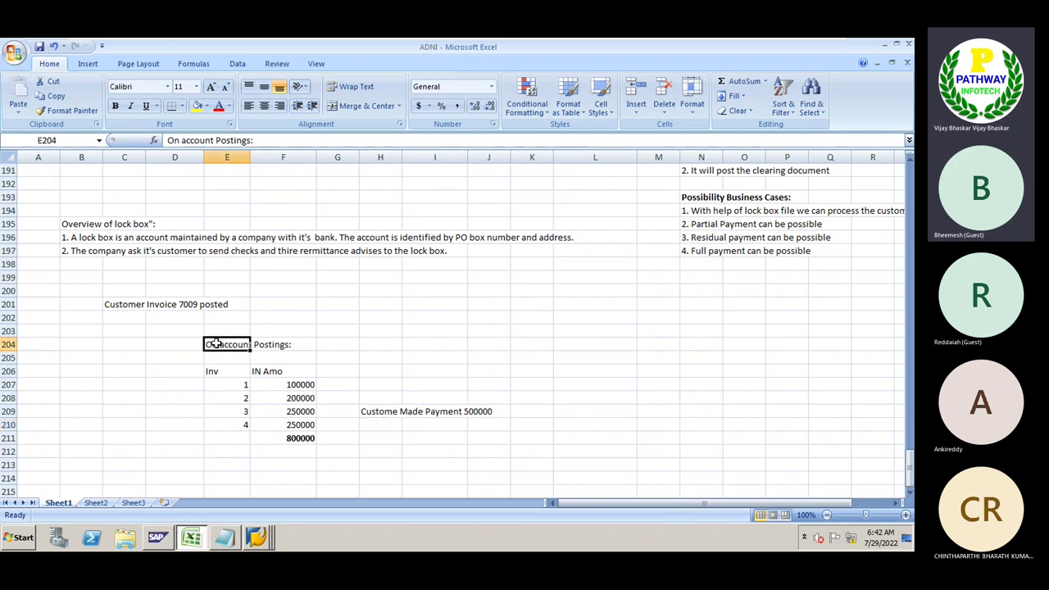
key(ctrl+b)
Step: Switch to SAP's Main Lockbox Program, execute the lockbox upload, and allow access to BAI2_fullpayment.txt
click(257, 537)
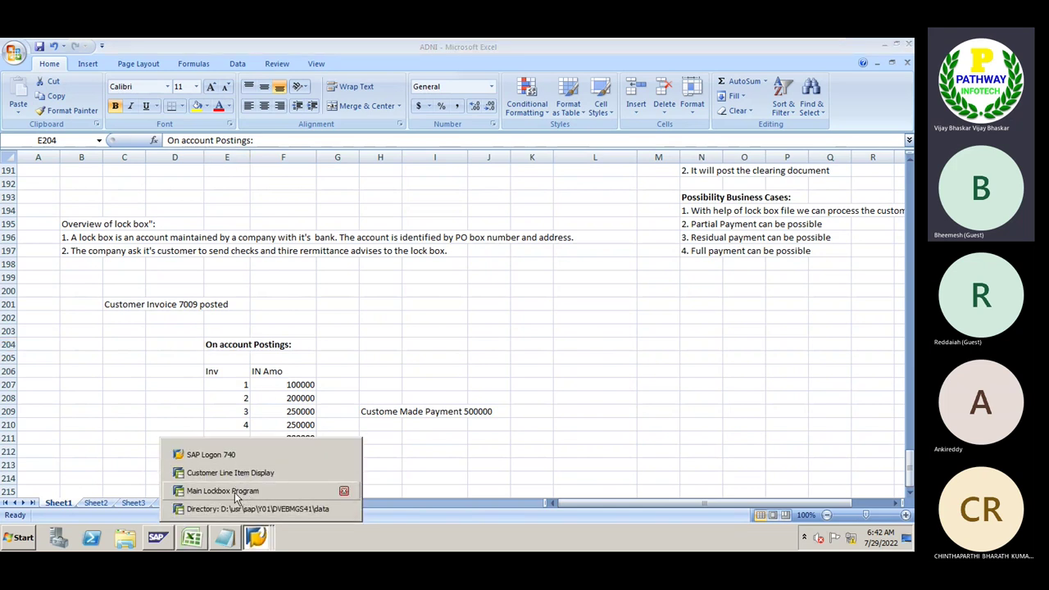
click(222, 491)
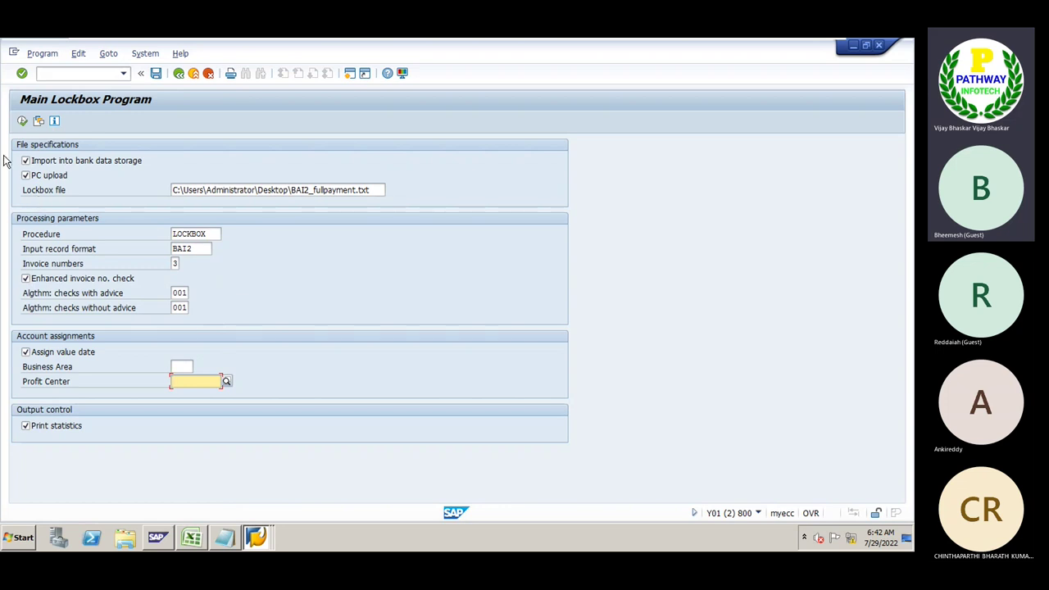
click(22, 120)
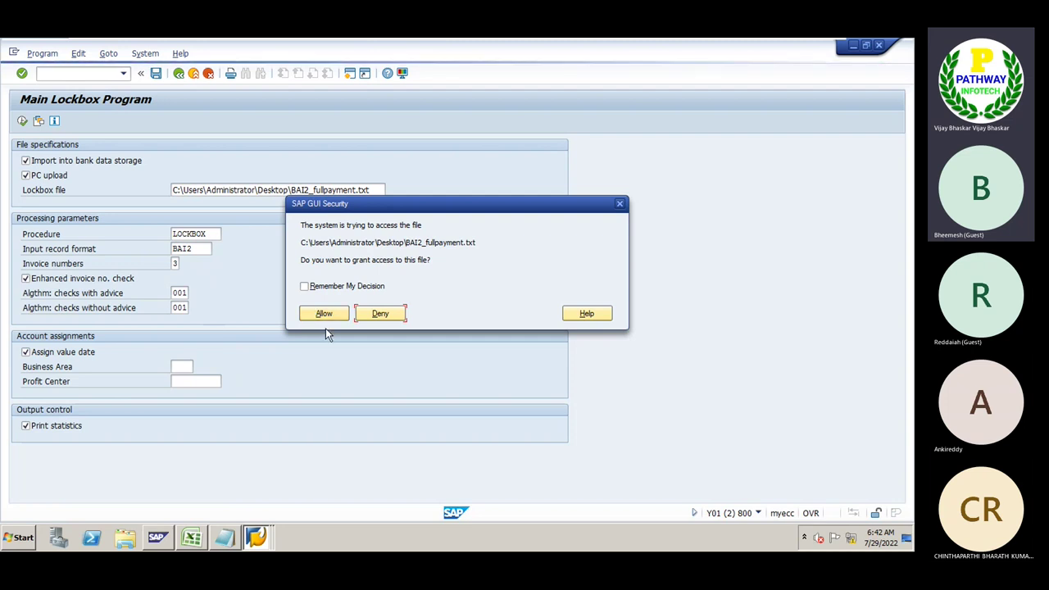
click(324, 316)
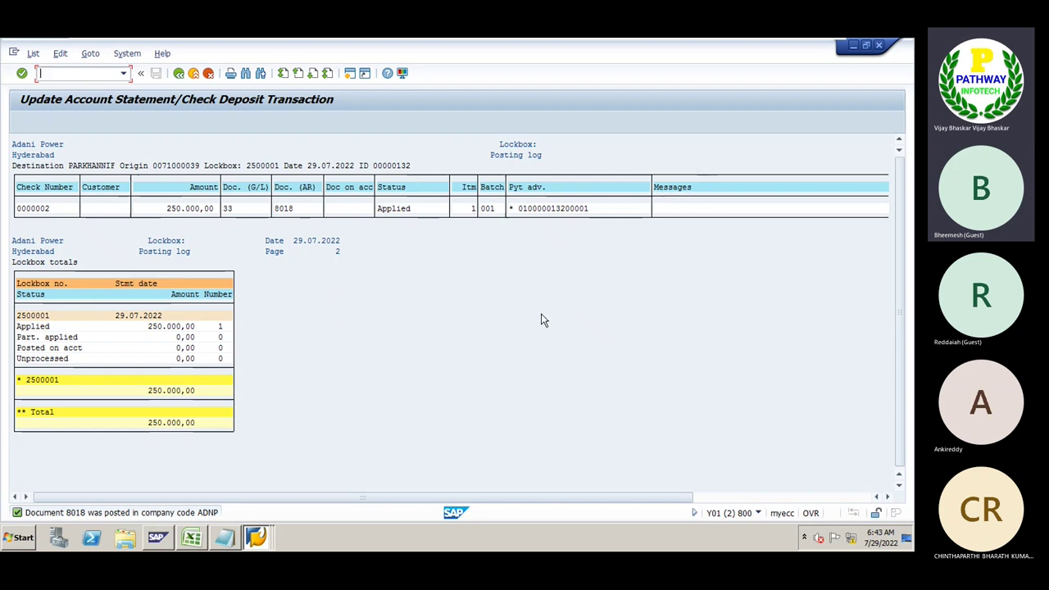
Step: Review the BAI2_fullpayment file in Notepad against the posting log, and return to the log in SAP
click(227, 539)
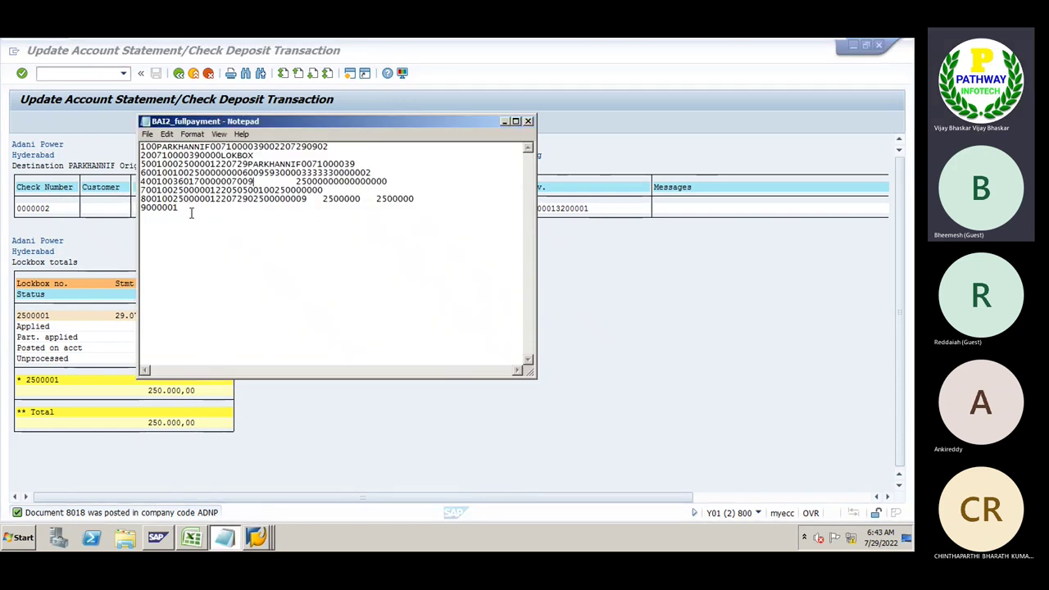
click(505, 121)
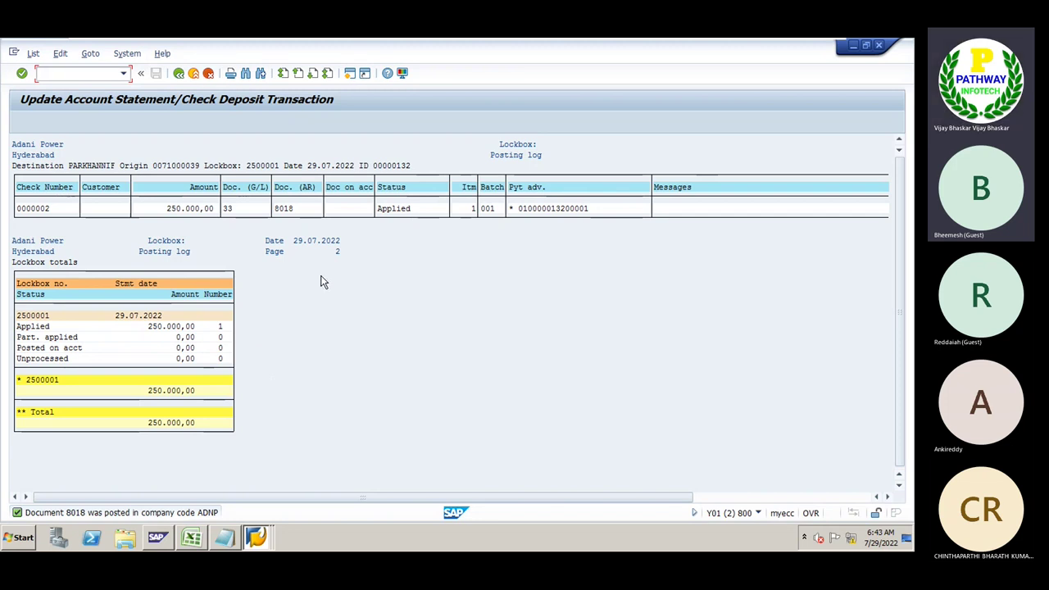
Step: Examine the Messages column for the check entry in the lockbox posting log
click(670, 210)
drag(637, 494, 860, 493)
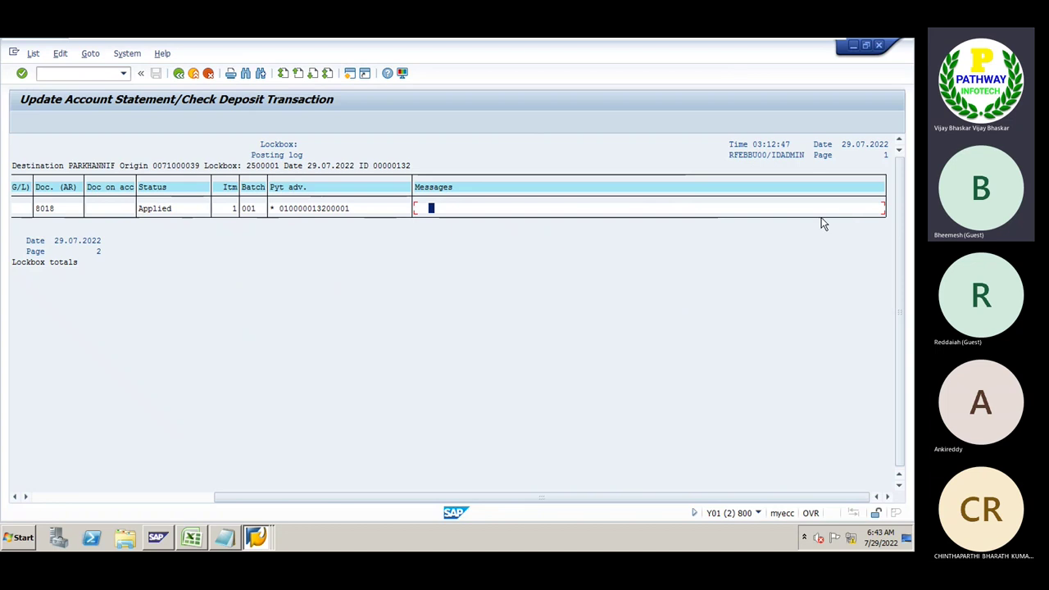
drag(465, 496, 271, 492)
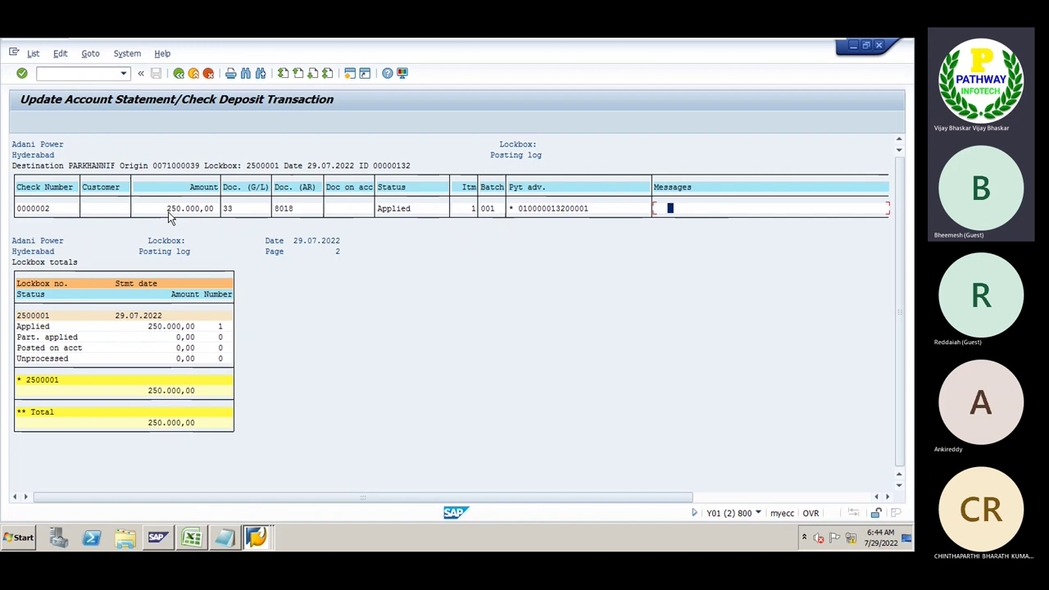
Step: Compare the posting log's check number and amount with the BAI2_fullpayment file in Notepad, and return to the log in SAP
drag(163, 209, 208, 212)
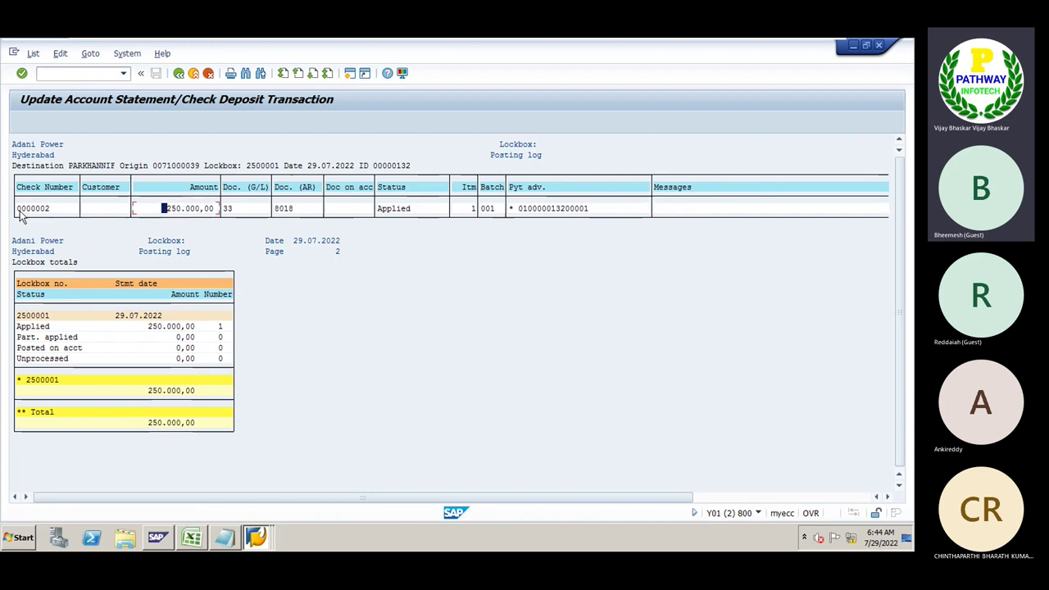
click(19, 210)
drag(19, 210, 55, 212)
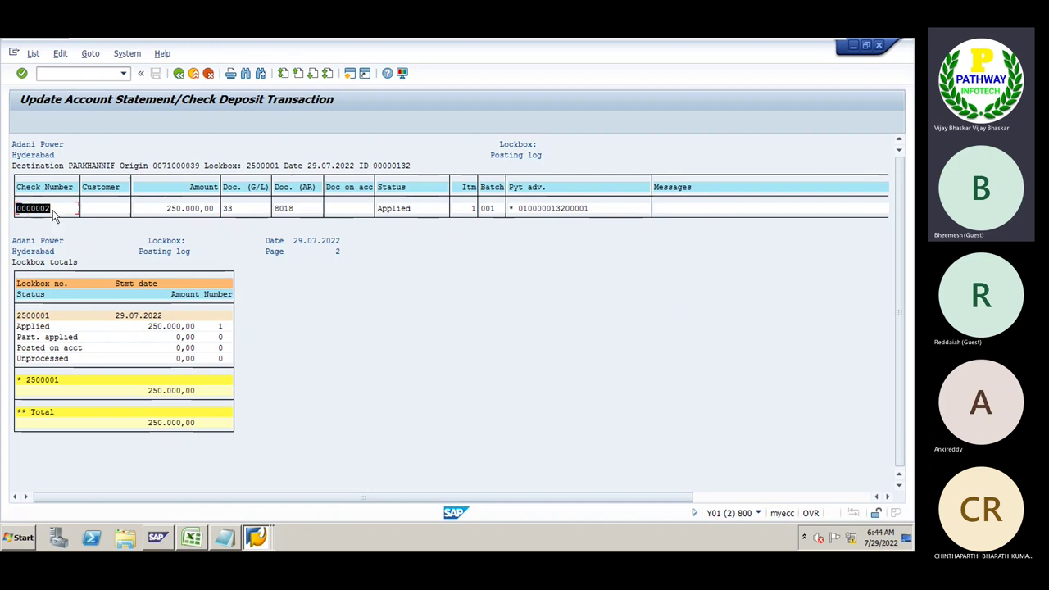
click(226, 538)
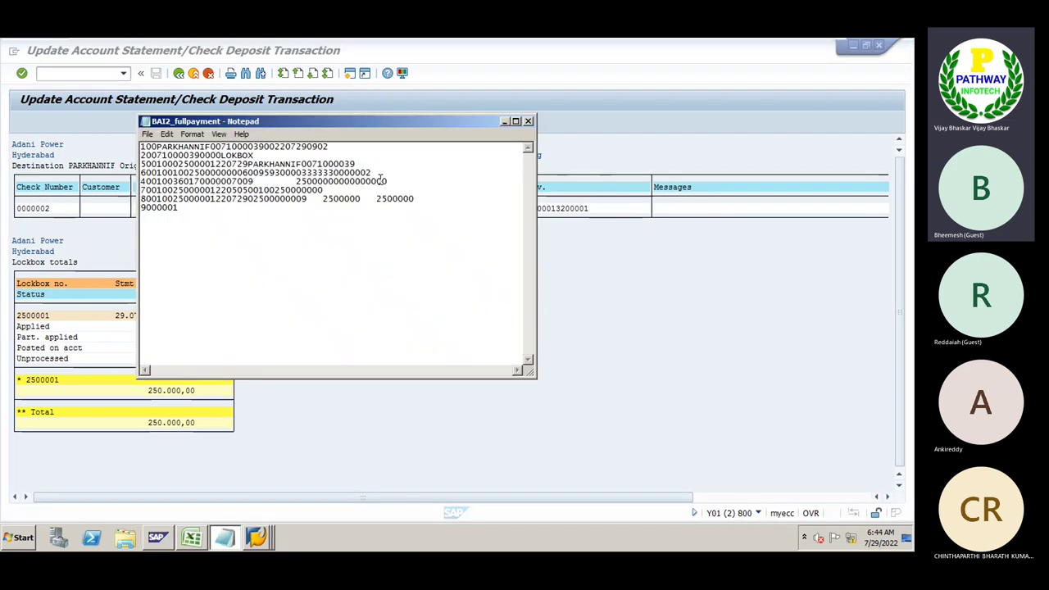
drag(374, 172, 349, 173)
click(503, 121)
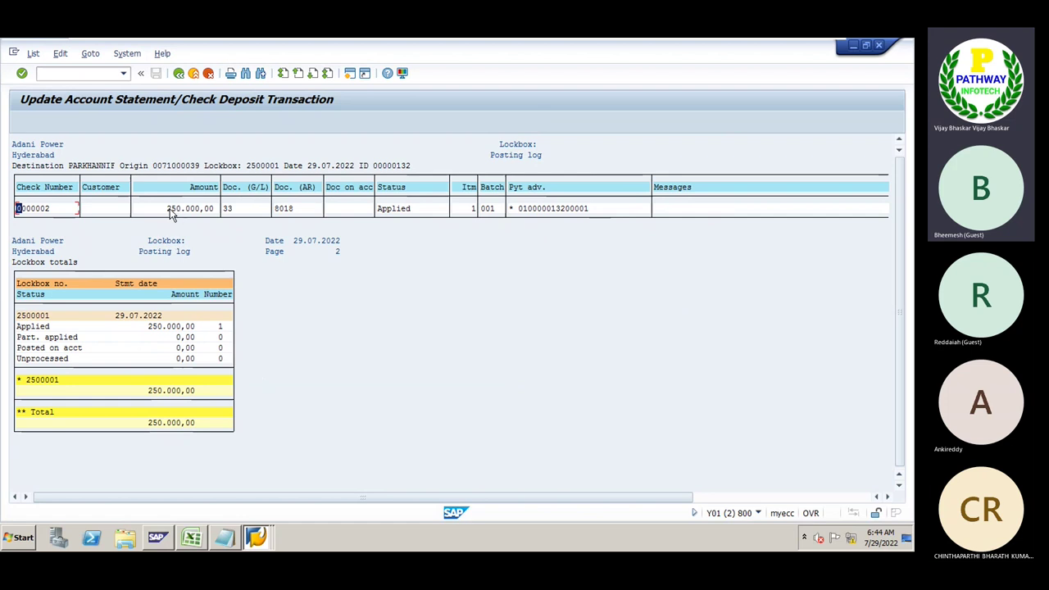
drag(168, 210, 211, 215)
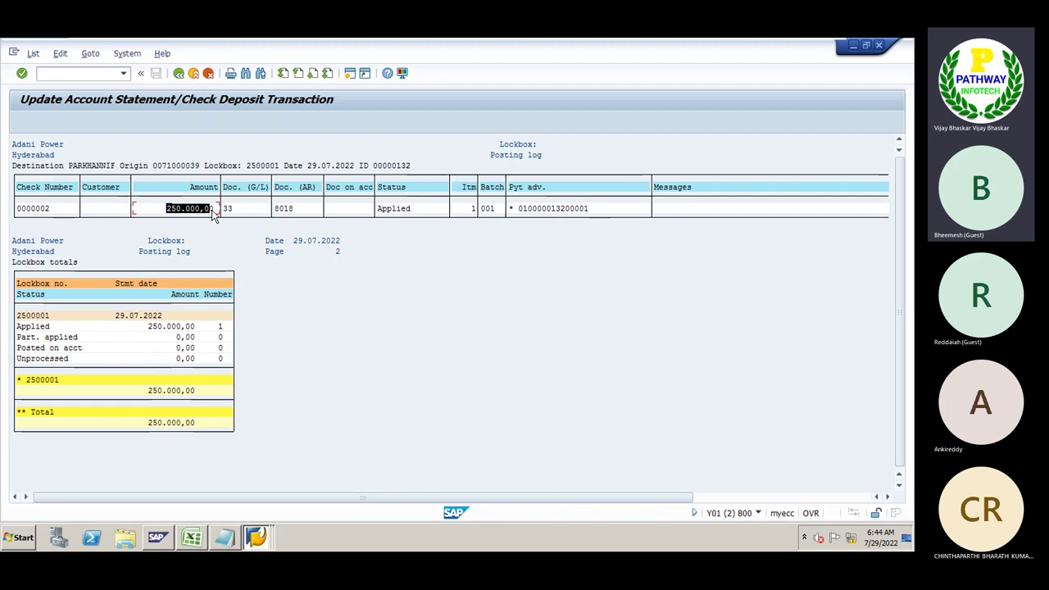
key(Home)
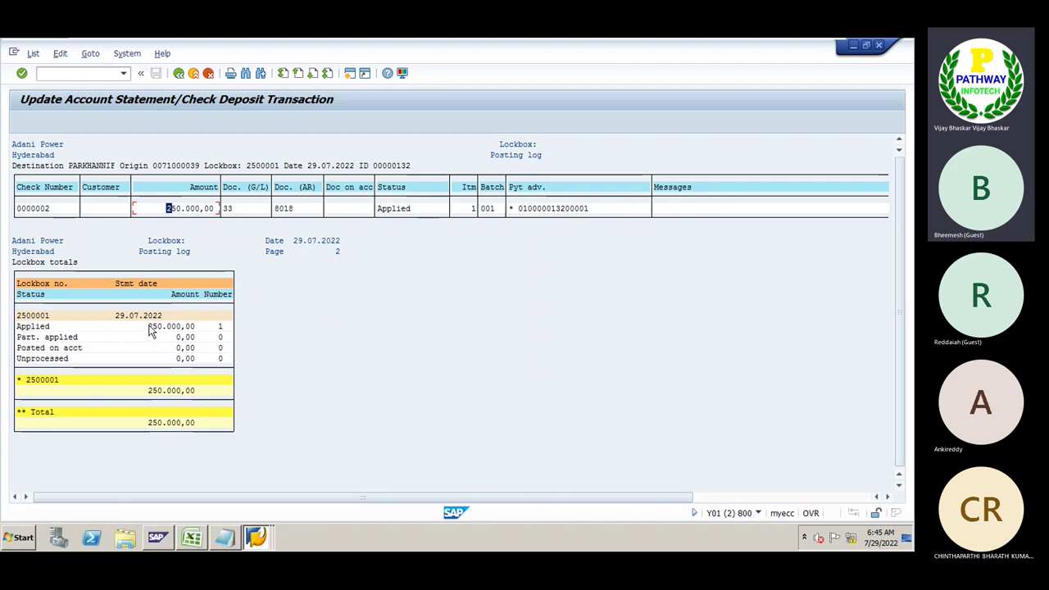
Step: Examine the applied amount in the lockbox totals and the posting log's messages and G/L and AR document numbers
drag(147, 326, 197, 329)
click(201, 328)
click(227, 327)
click(259, 537)
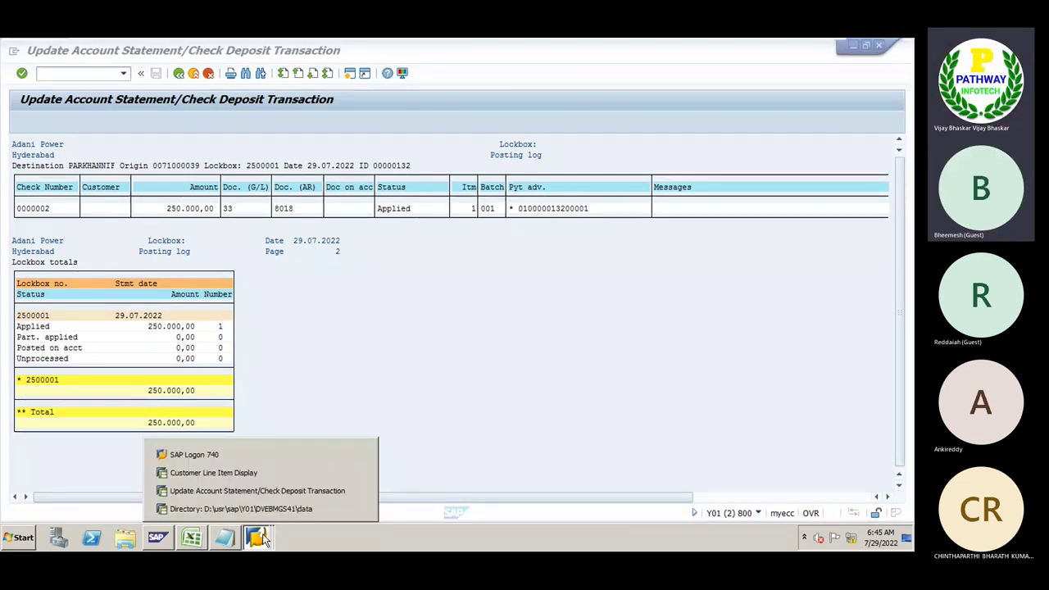
click(262, 533)
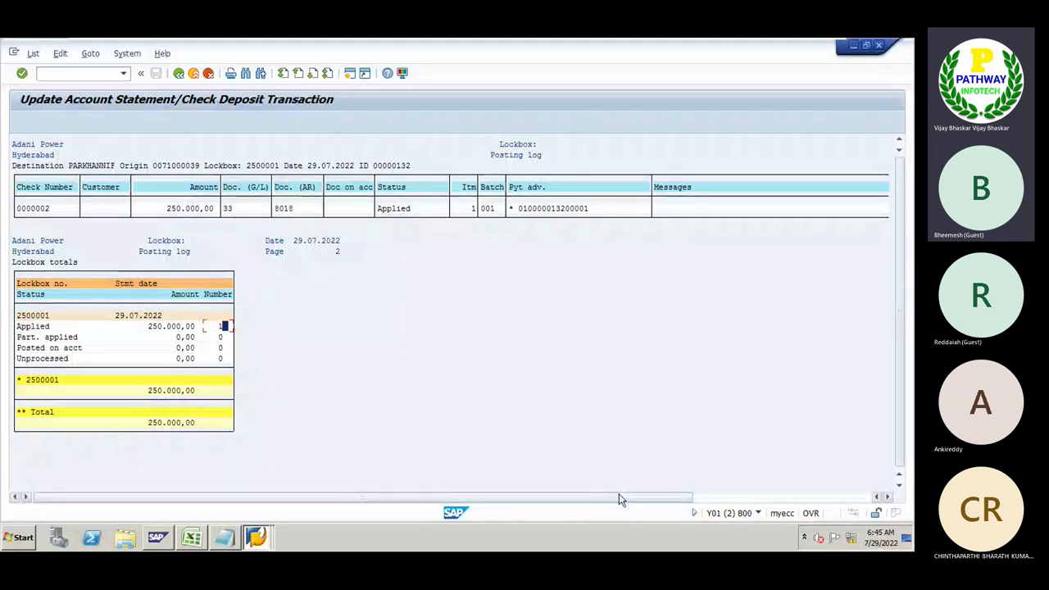
drag(619, 496, 749, 497)
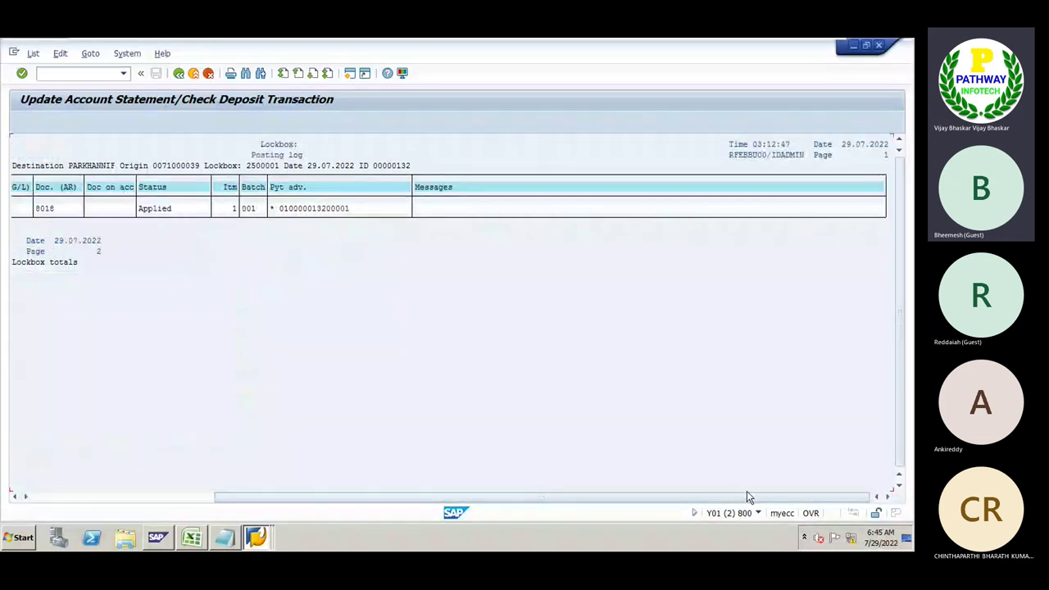
drag(491, 497, 362, 497)
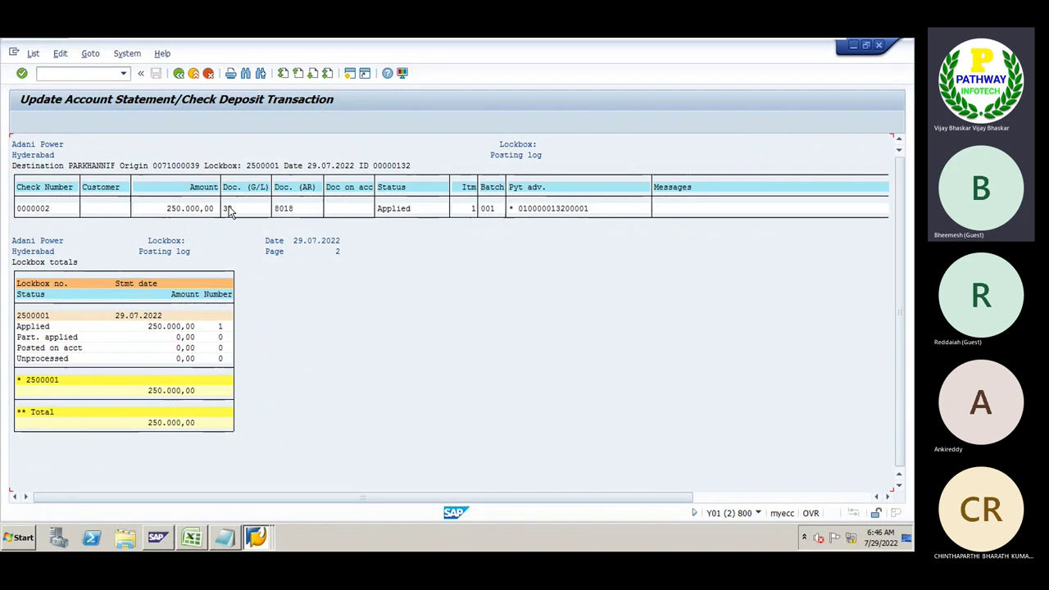
click(285, 209)
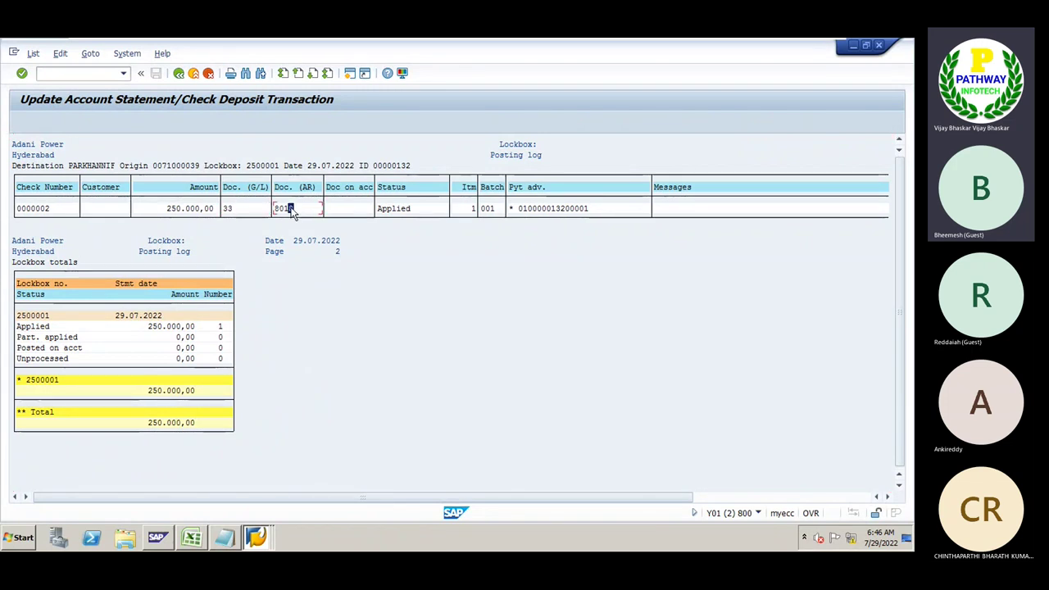
Step: Switch to the SAP directory session and open the Document List selection through transaction FB03
click(261, 535)
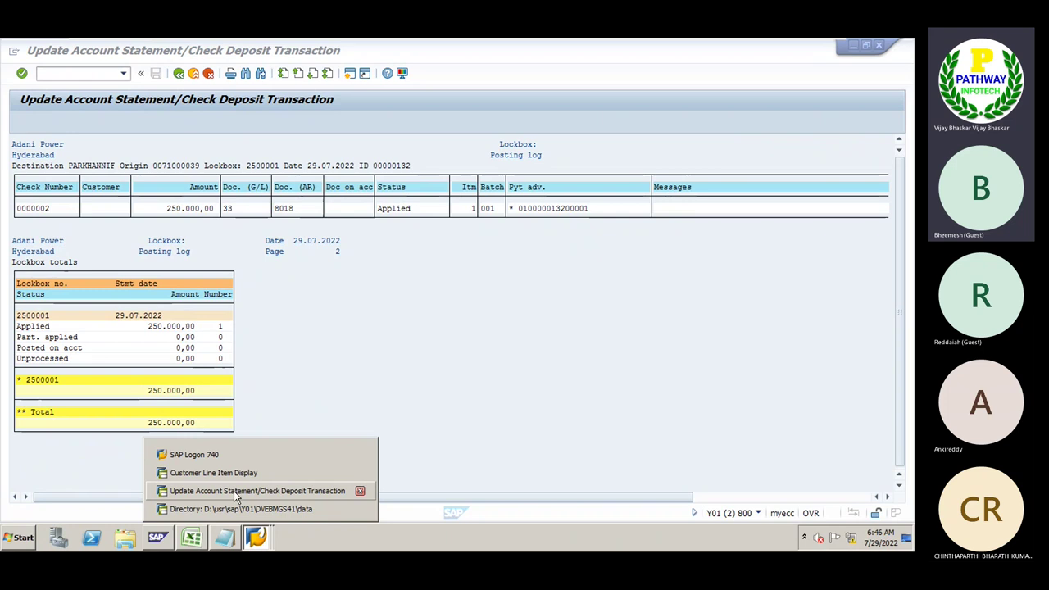
click(234, 490)
click(255, 535)
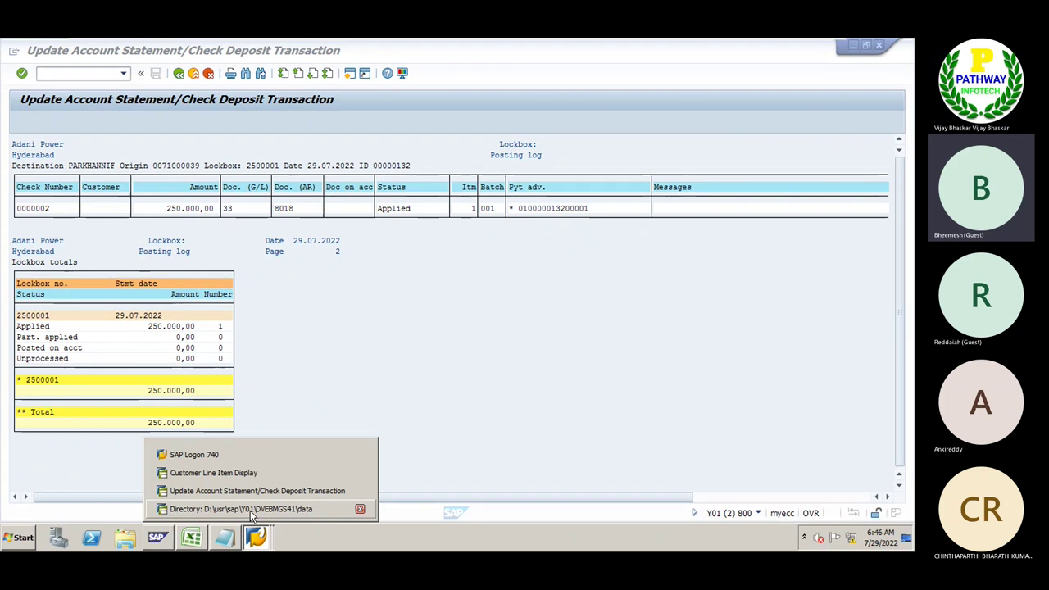
click(250, 509)
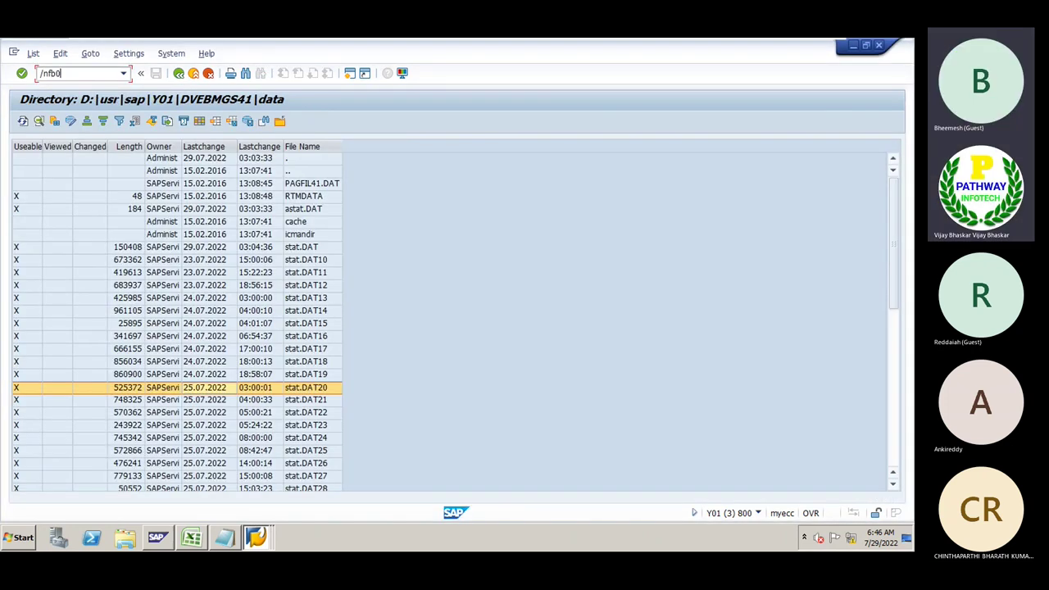
text(/nfb03)
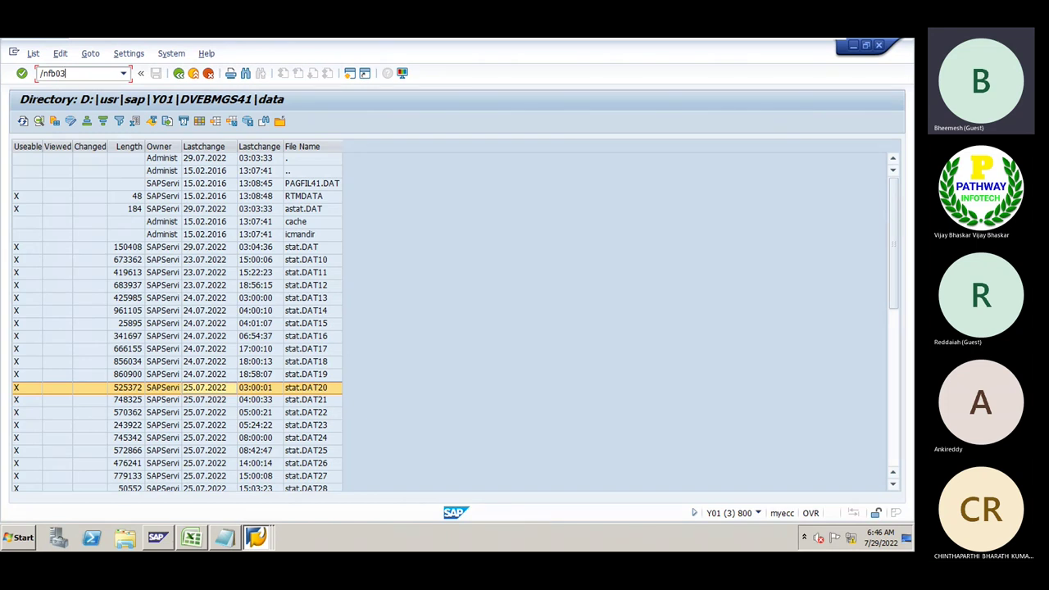
key(Return)
click(52, 123)
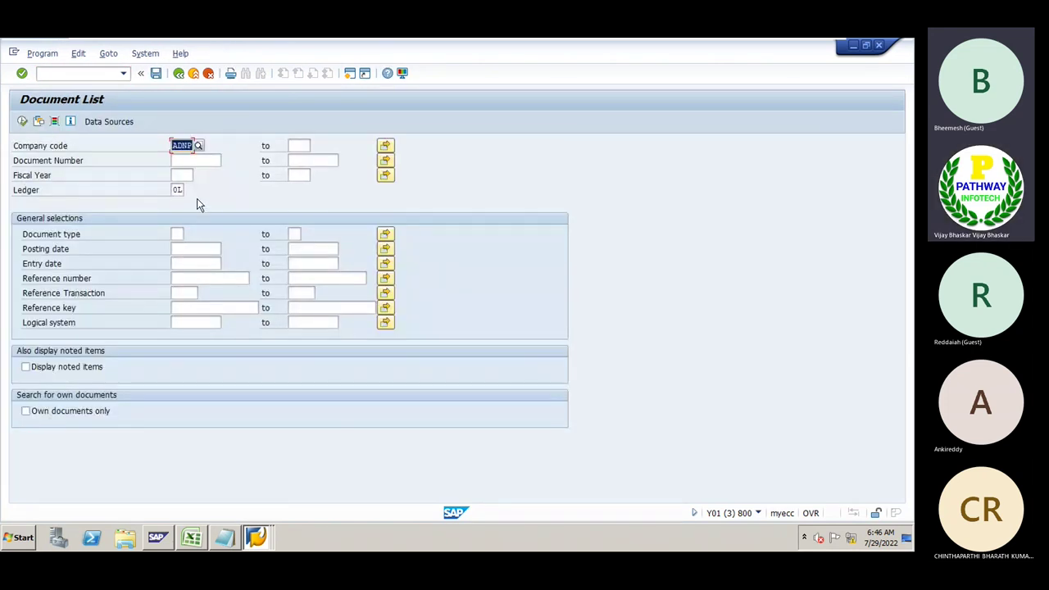
Step: List documents 33 and 8018 of company code ADNP for fiscal year 2022
click(191, 175)
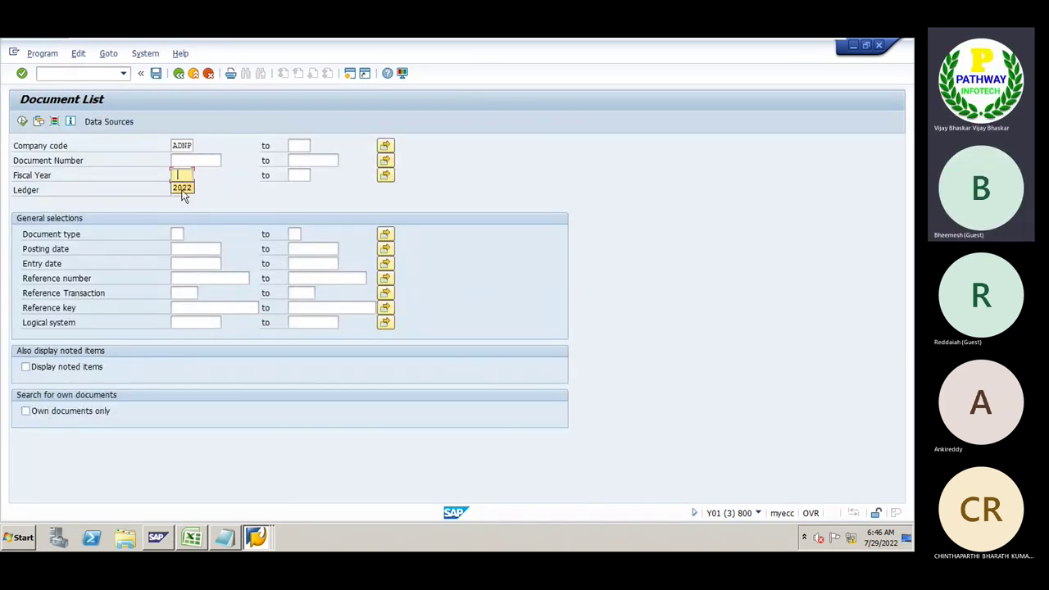
key(F8)
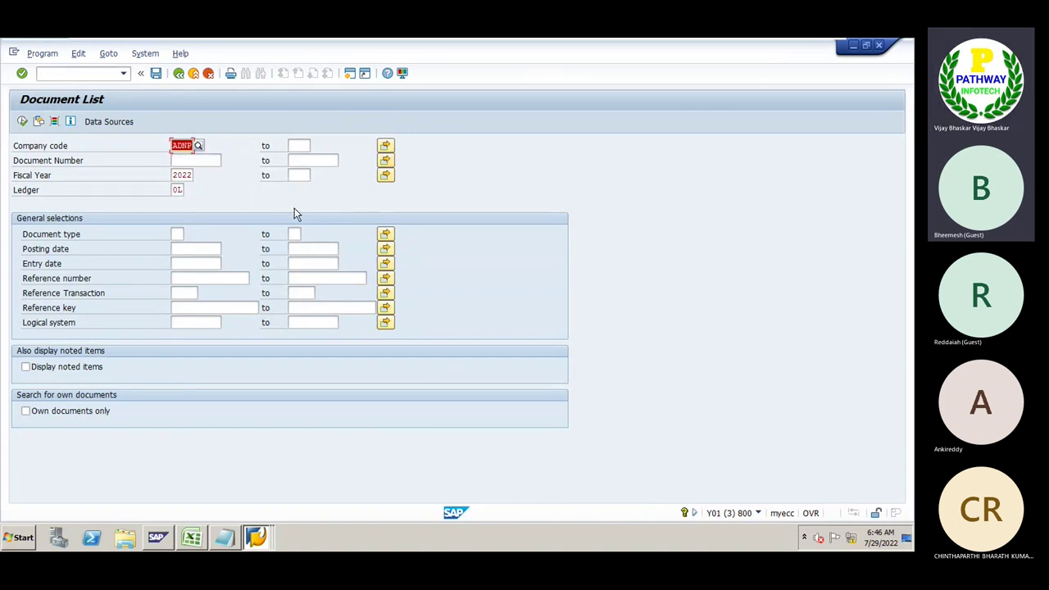
key(Tab)
key(shift+F2)
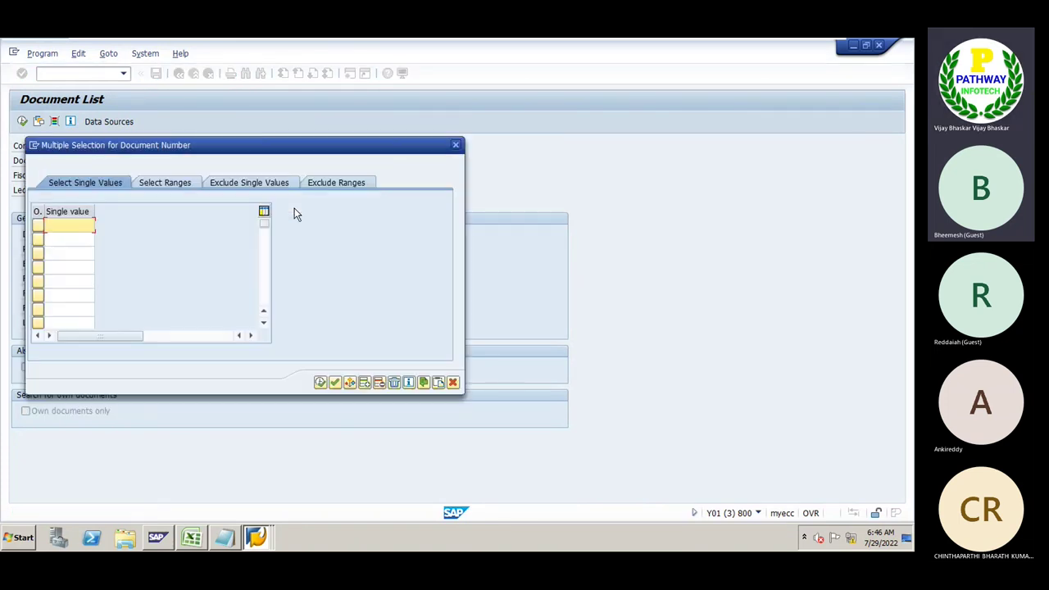
key(alt+Tab)
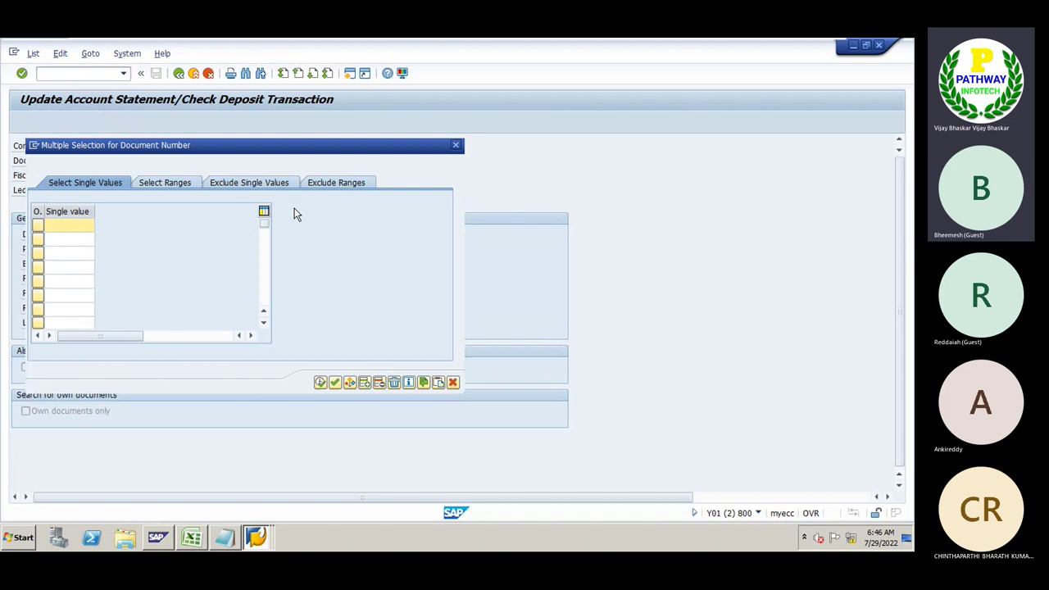
key(alt+Tab)
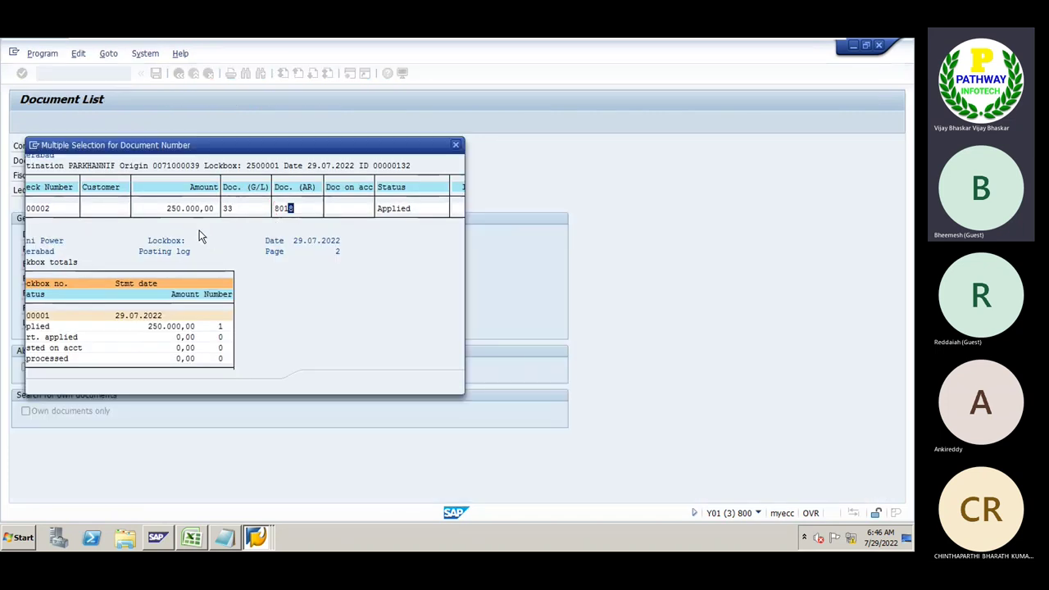
text(33)
click(77, 238)
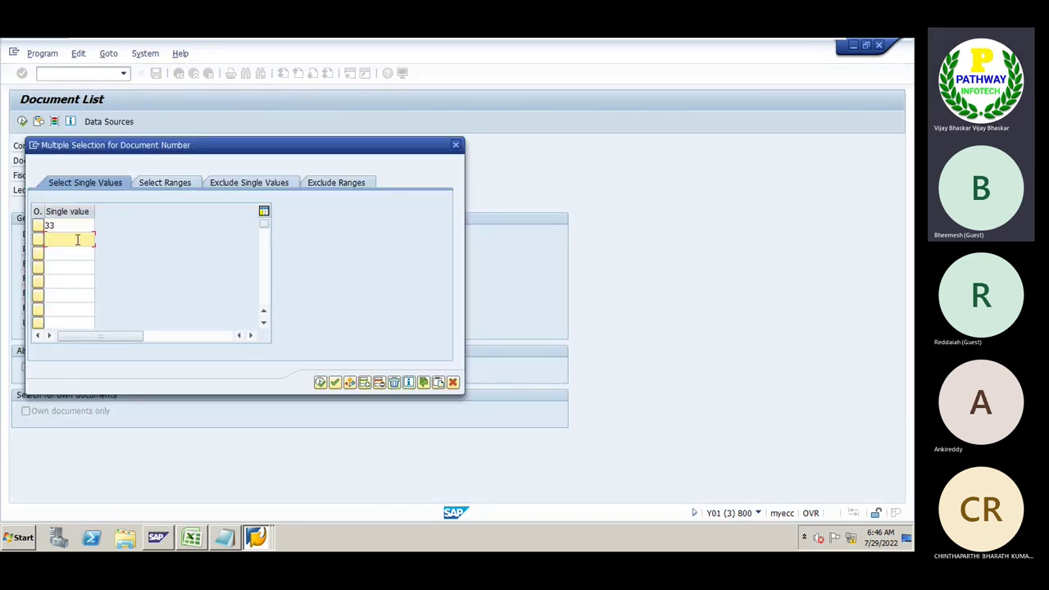
text(8018)
click(320, 382)
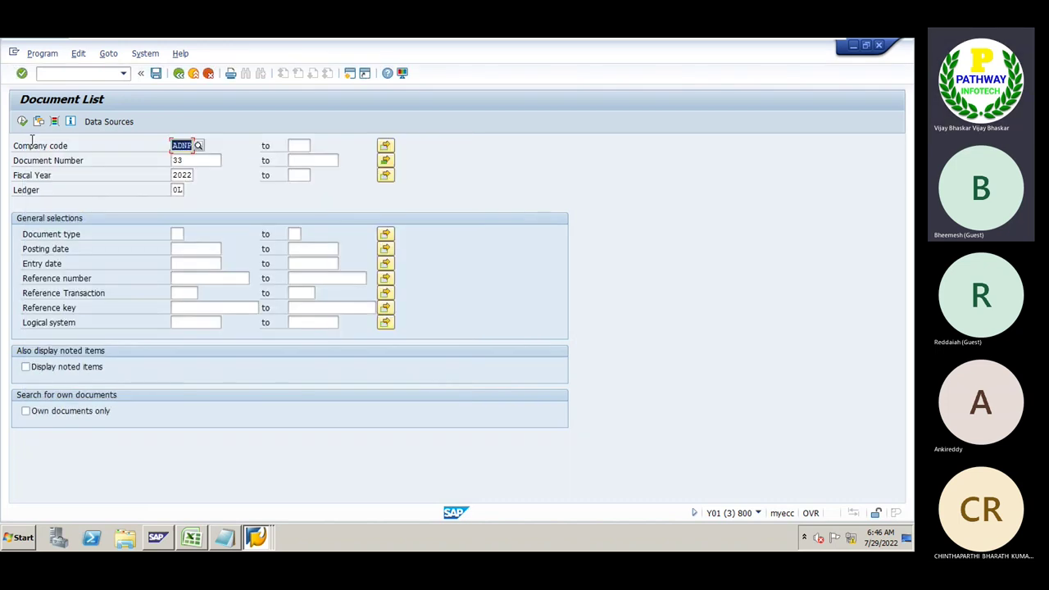
click(23, 122)
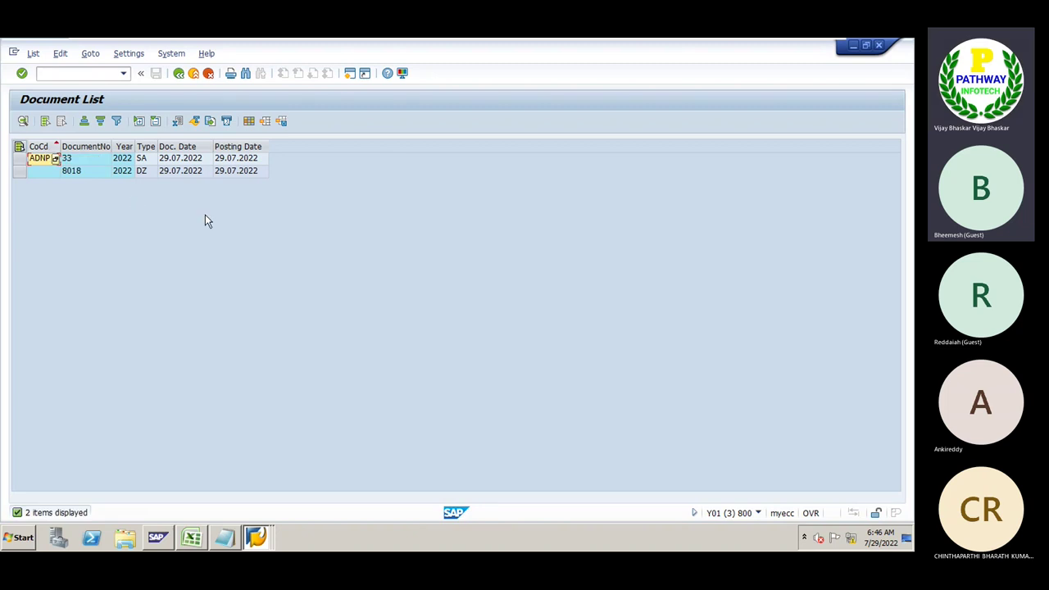
Step: Open document 33 and examine its IDBI Main Account and IDBI Check Deposit line items
double_click(94, 159)
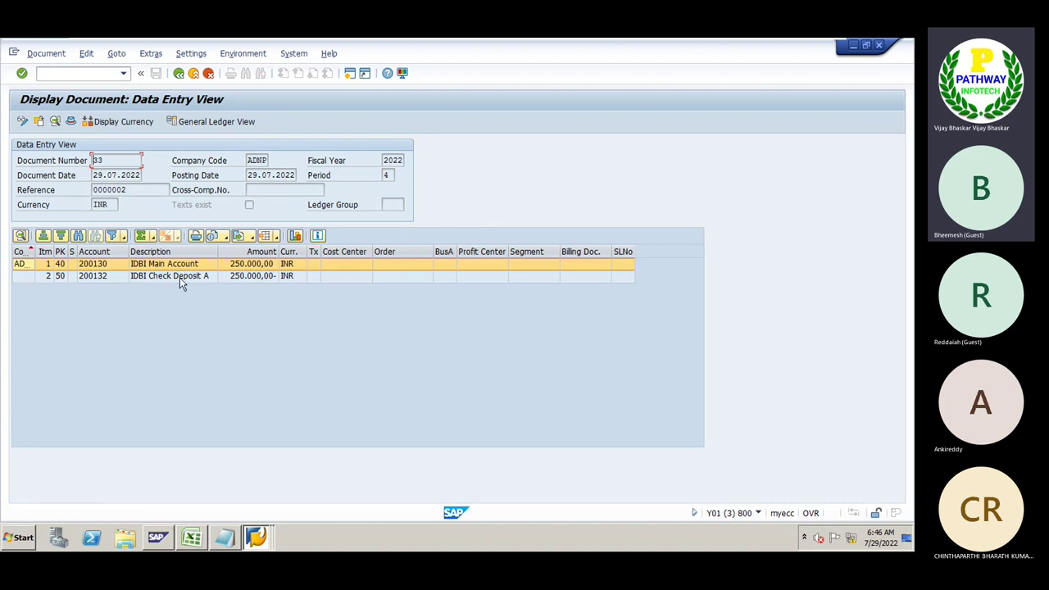
click(179, 277)
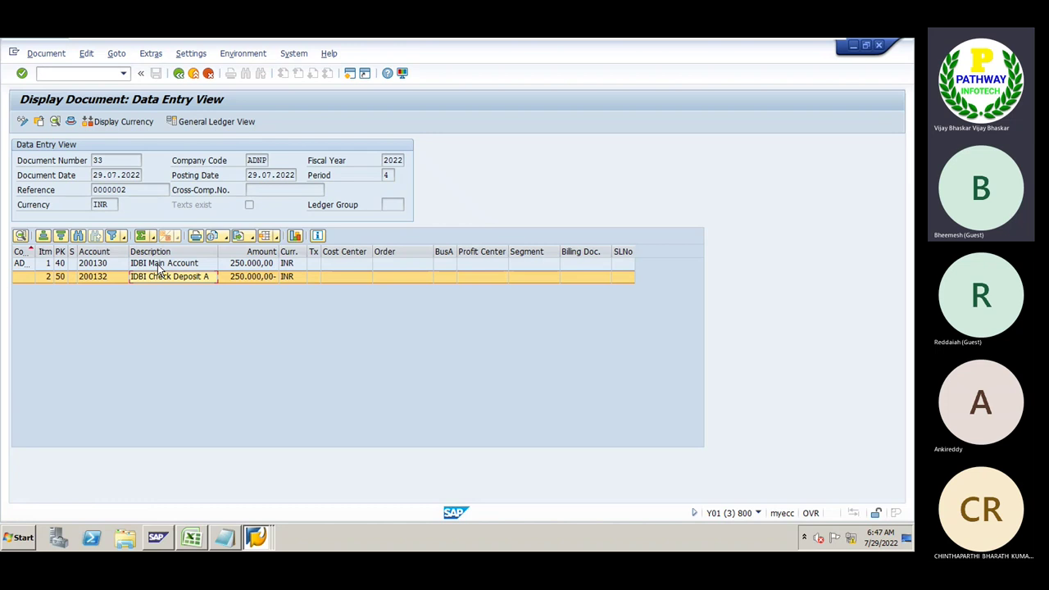
click(159, 268)
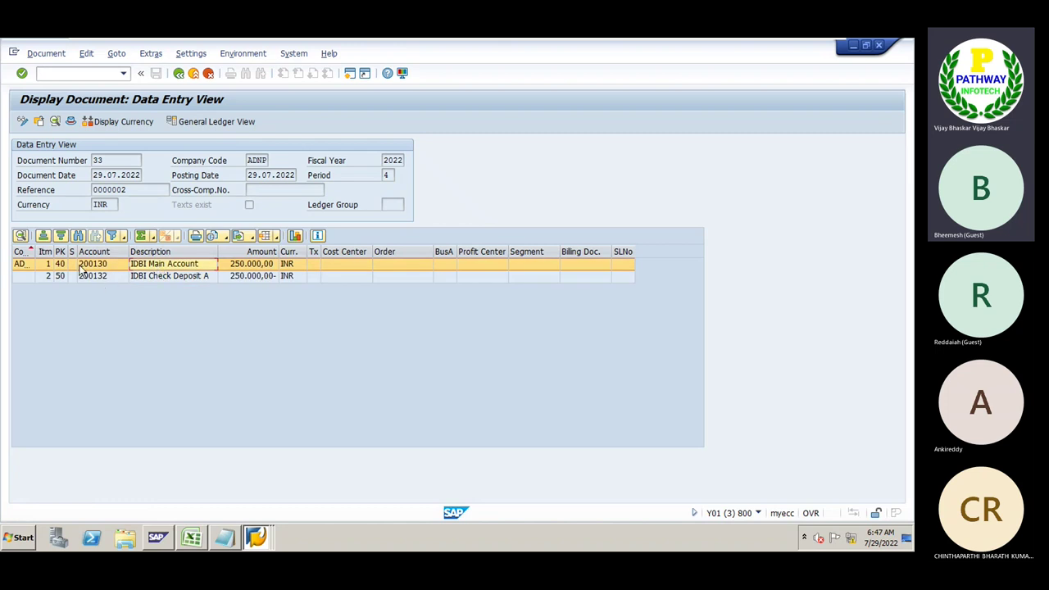
key(Left)
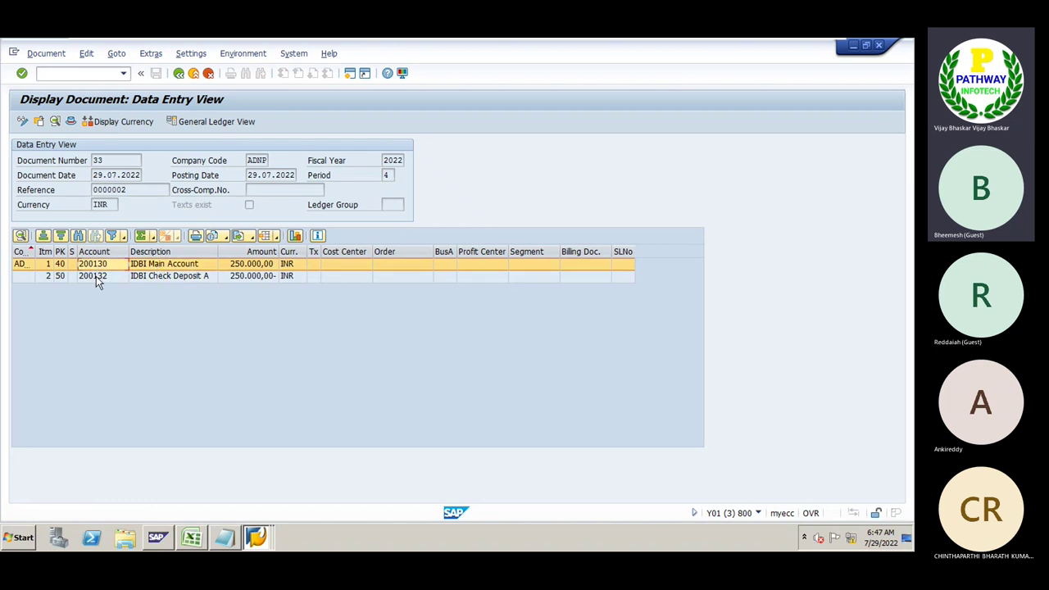
click(96, 277)
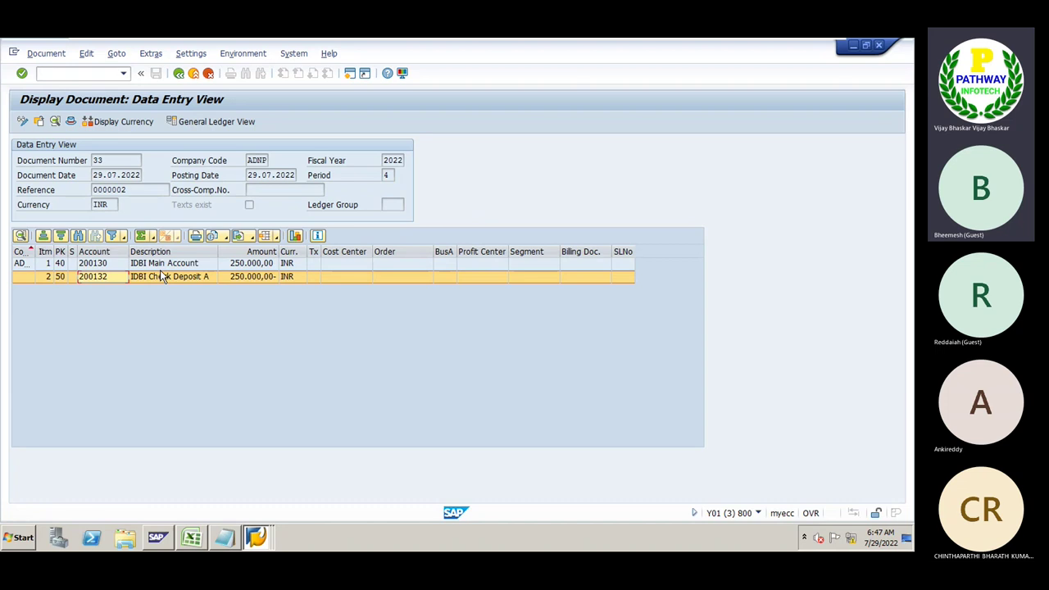
key(Up)
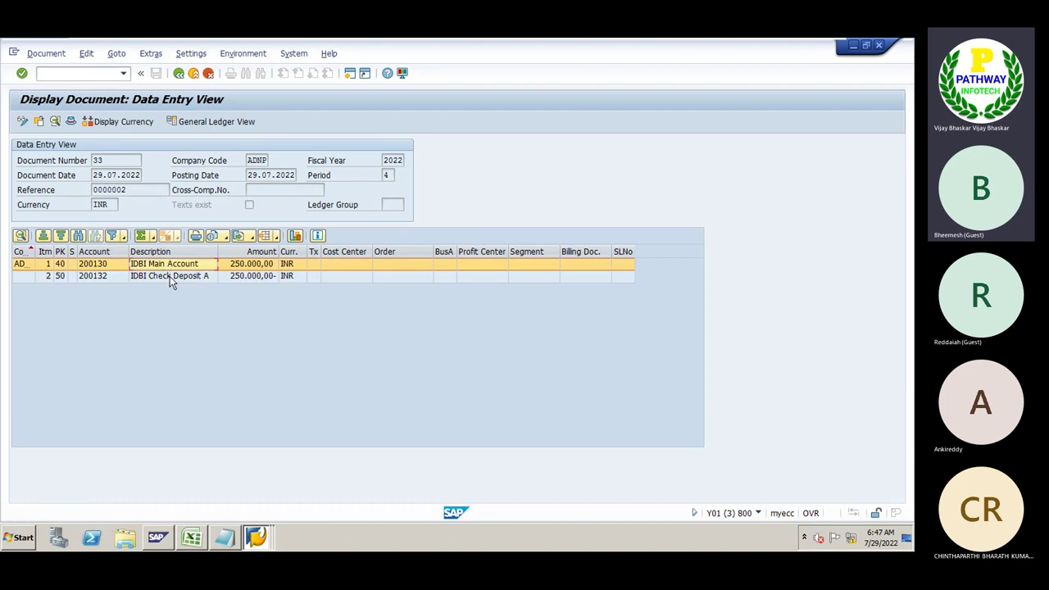
key(Down)
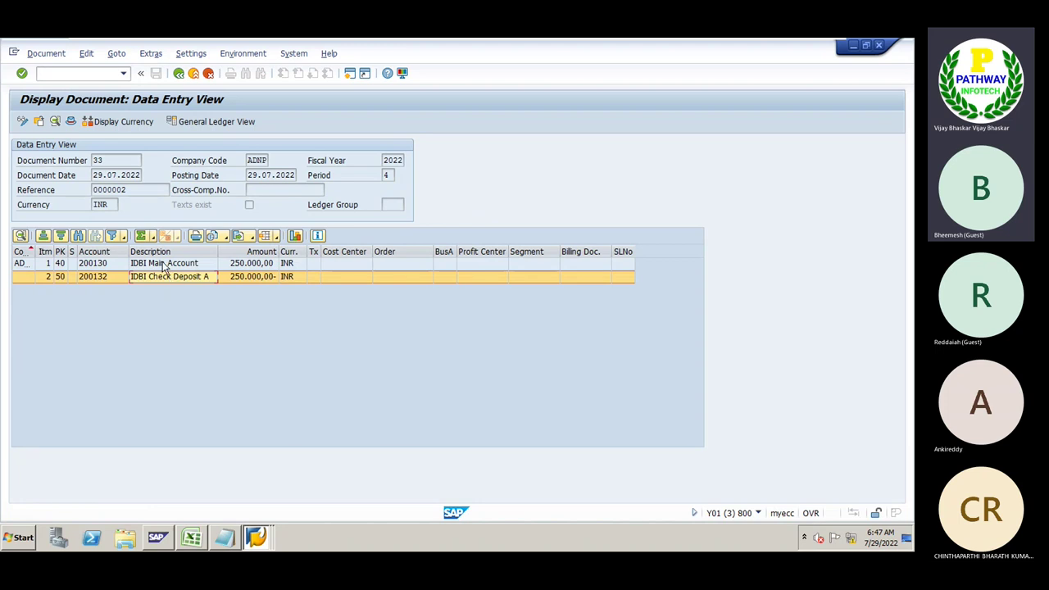
click(162, 266)
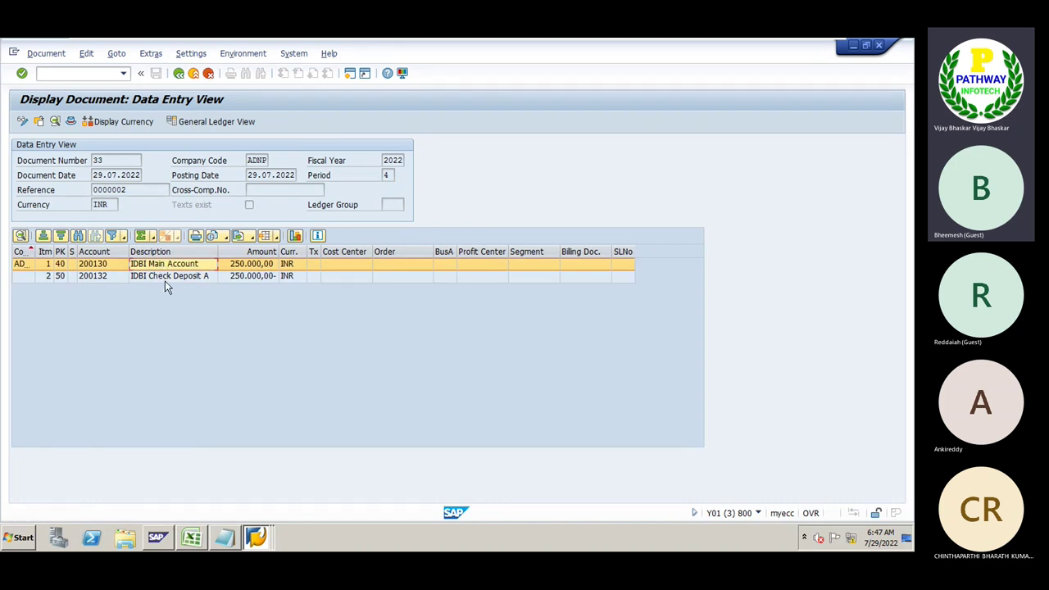
click(164, 278)
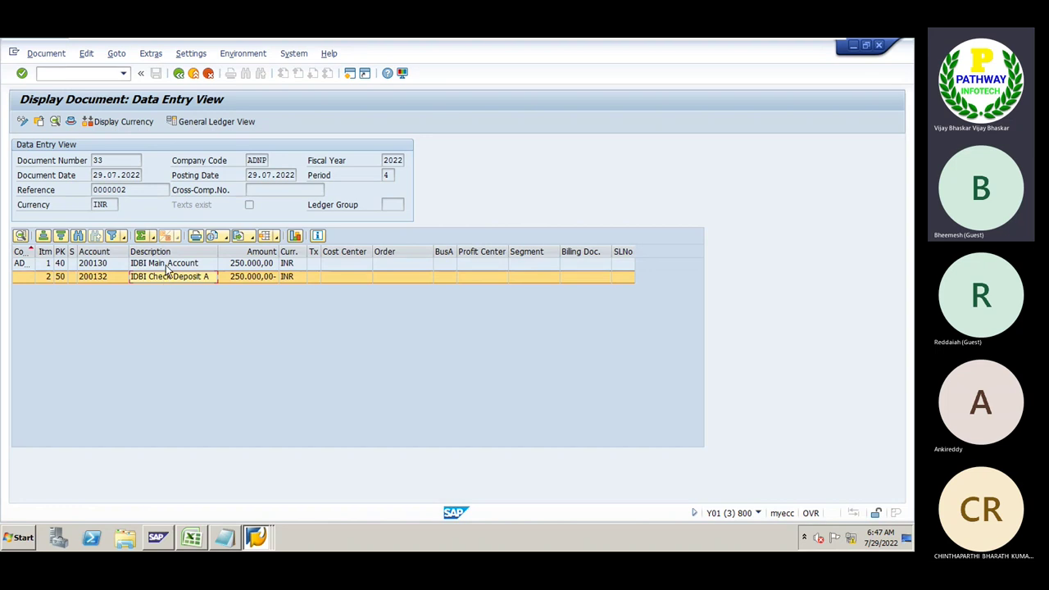
Step: Return to the document list, open document 8018 and examine its IDBI Check Deposit and customer line items
click(166, 270)
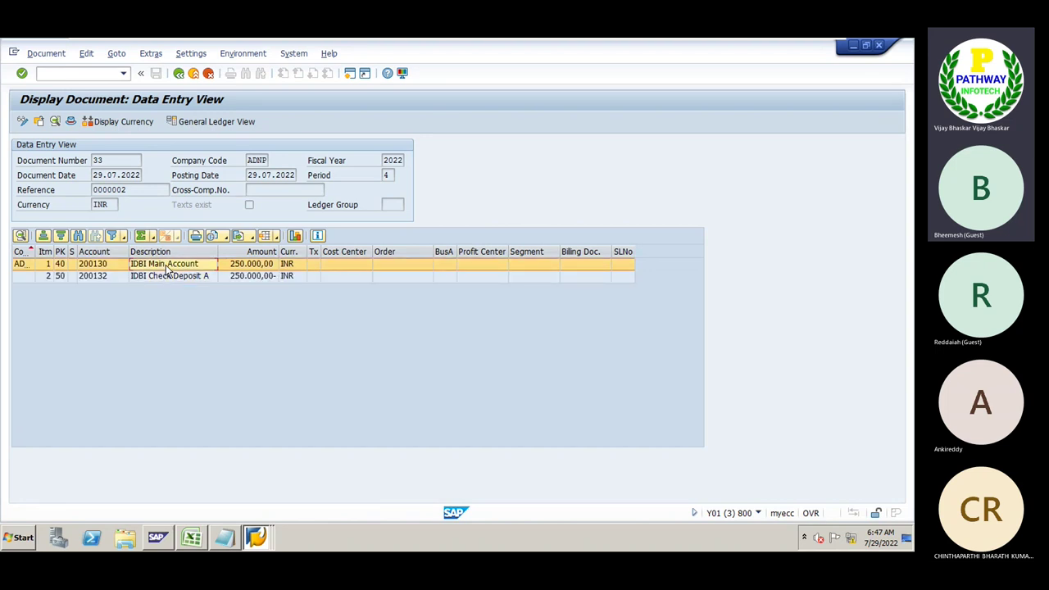
click(179, 73)
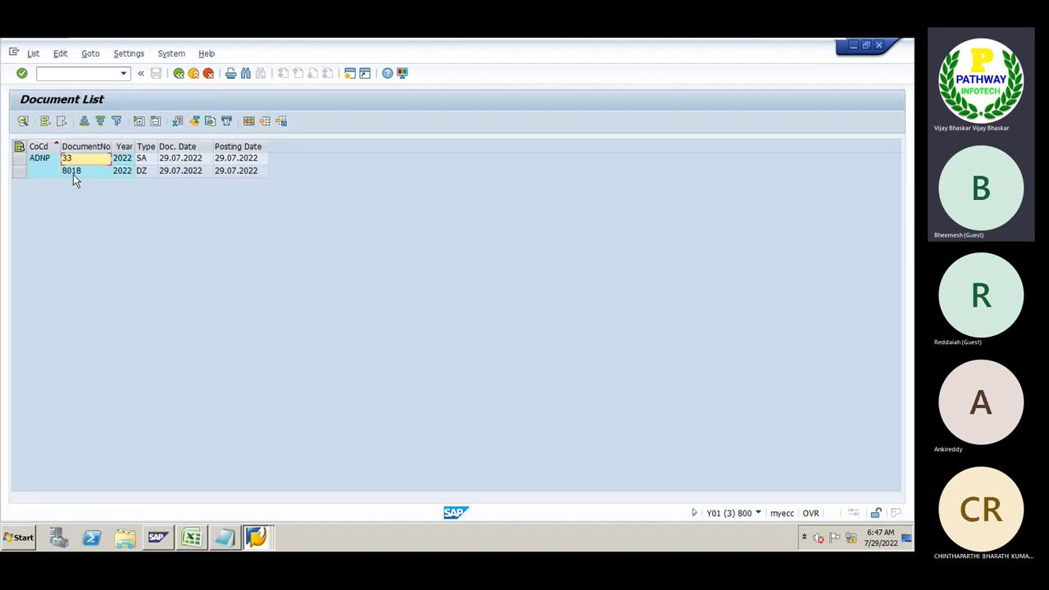
double_click(73, 174)
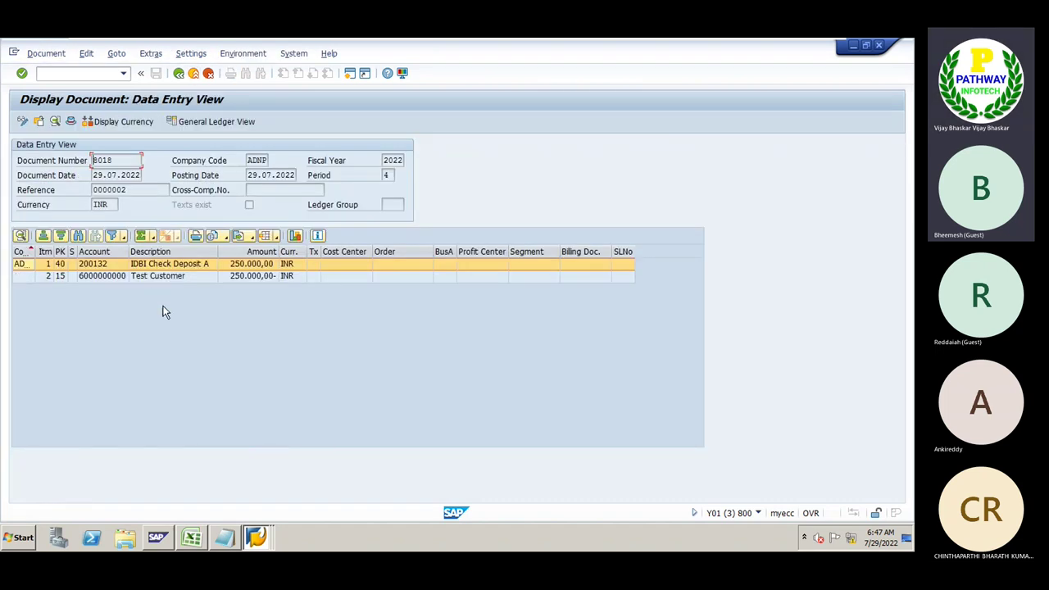
click(114, 277)
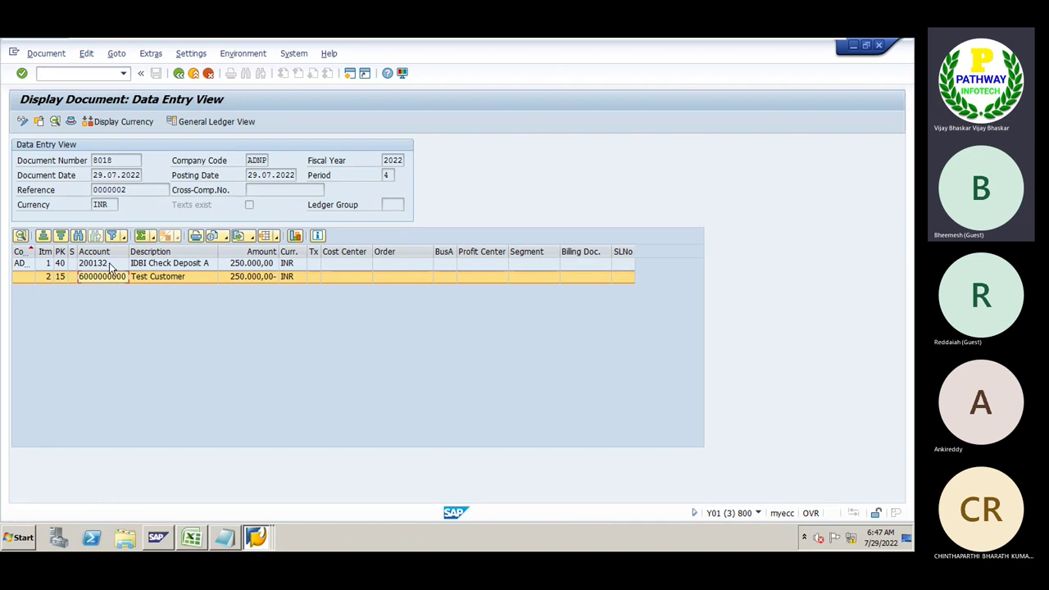
click(111, 266)
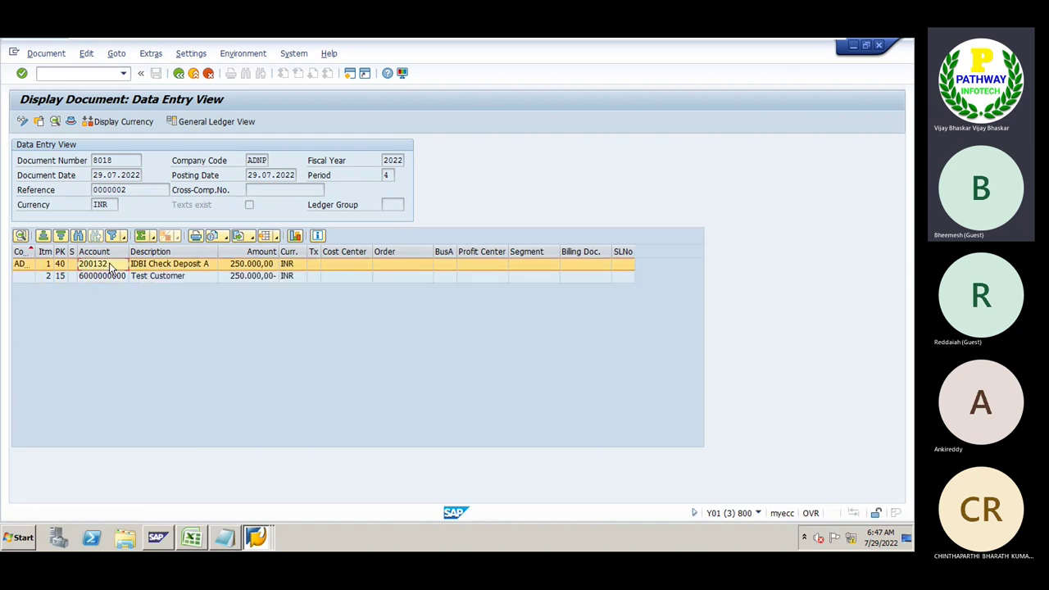
Step: Reopen document 33 from the list and compare its IDBI Main Account and IDBI Check Deposit line items
click(178, 74)
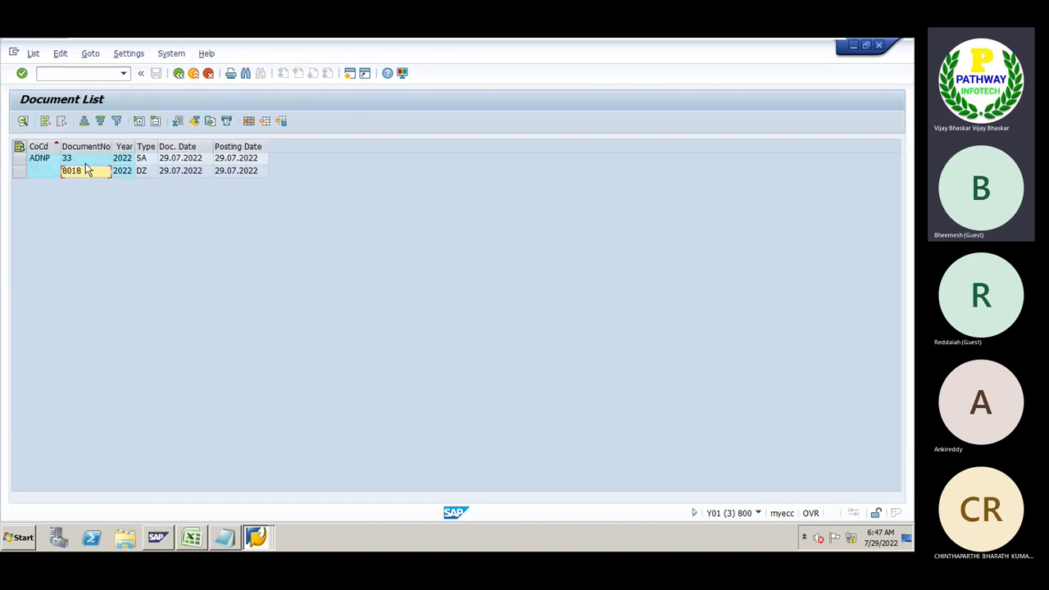
double_click(82, 160)
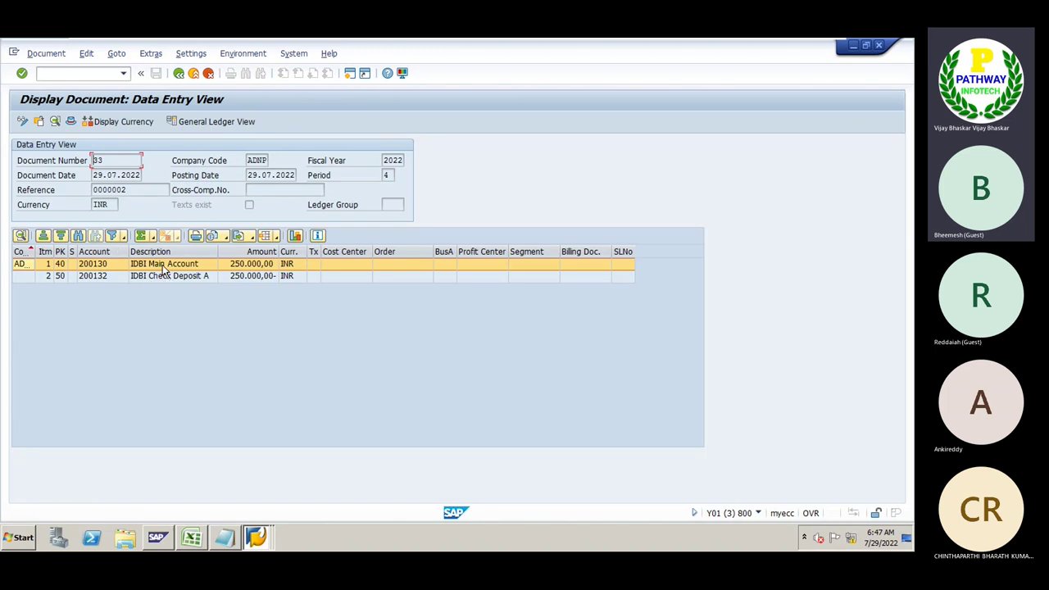
click(162, 265)
click(156, 277)
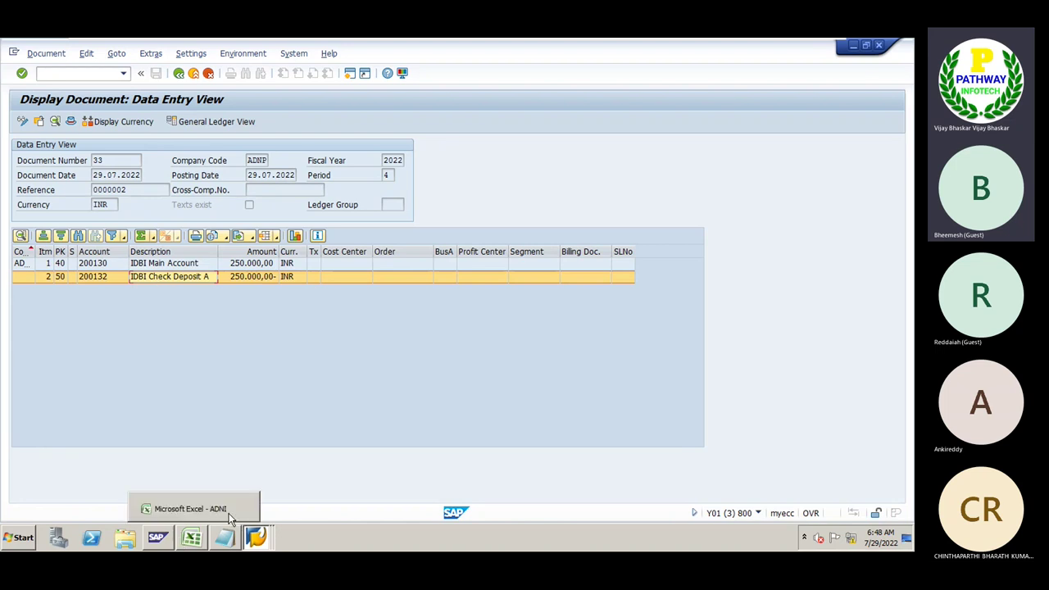
Step: Switch to the Update Account Statement/Check Deposit session and go back from the posting log to the log of imported checks
click(256, 537)
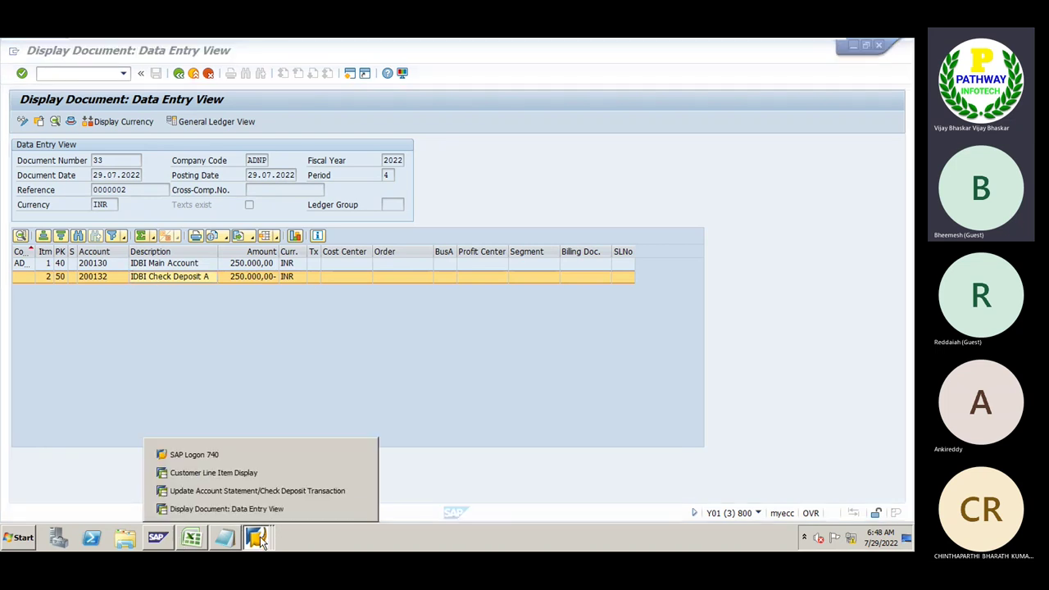
click(228, 490)
click(300, 209)
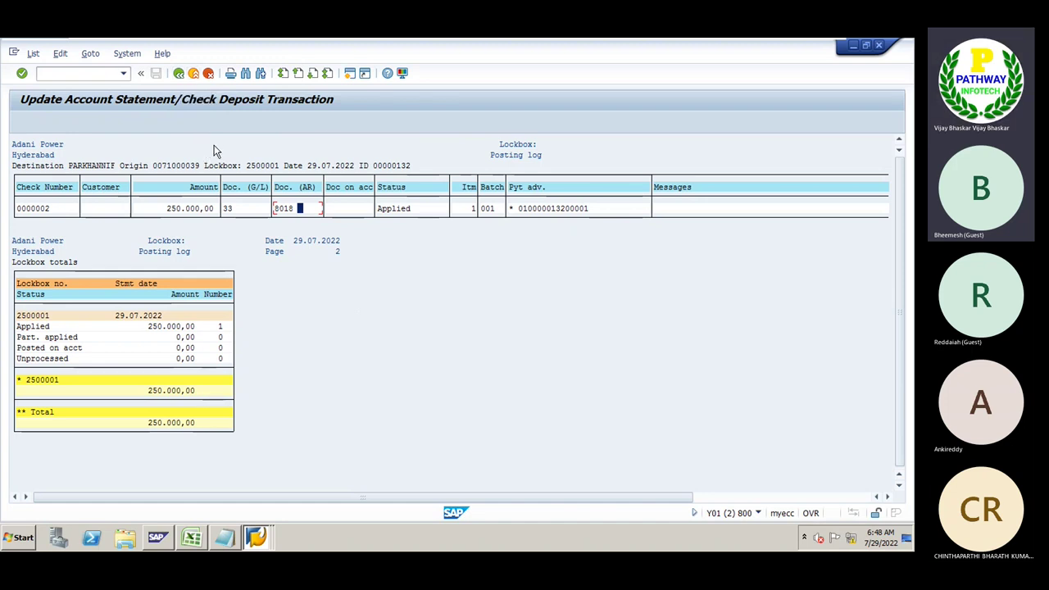
click(178, 74)
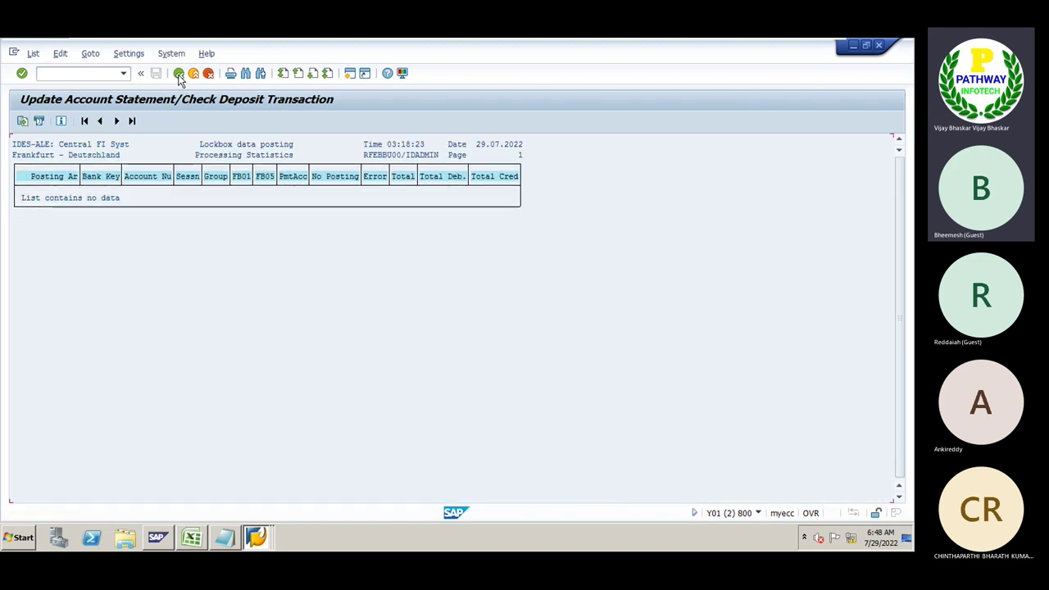
click(179, 74)
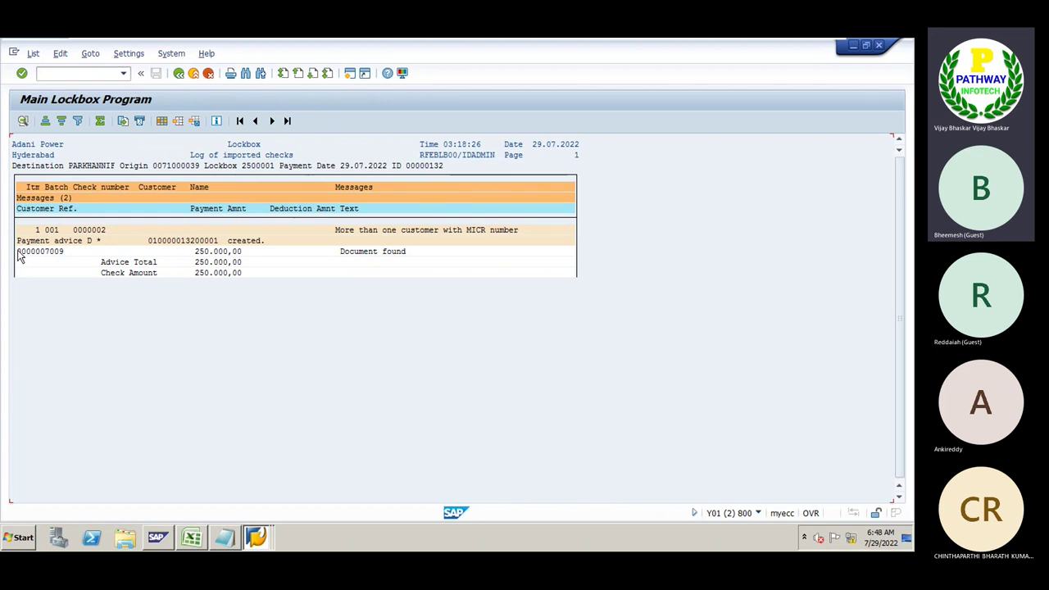
Step: Examine the customer reference, check amount and message text for invoice 7009 in the log of imported checks
drag(17, 253, 69, 257)
key(ctrl+c)
drag(337, 254, 421, 257)
key(ctrl+c)
click(201, 273)
drag(19, 254, 38, 256)
click(66, 253)
drag(18, 251, 65, 256)
key(ctrl+c)
click(341, 252)
drag(342, 256, 406, 252)
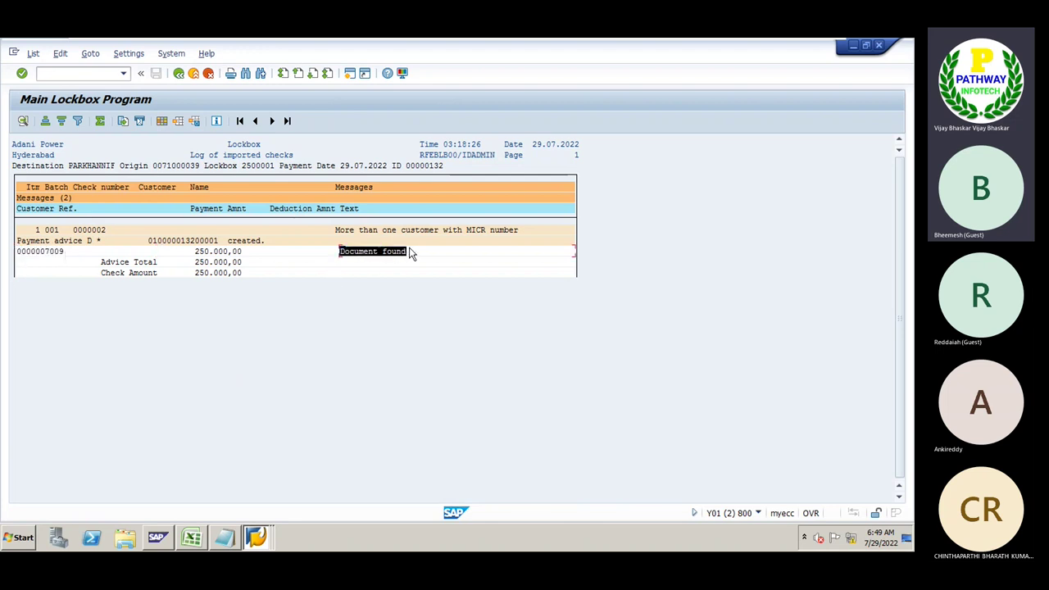
key(ctrl+c)
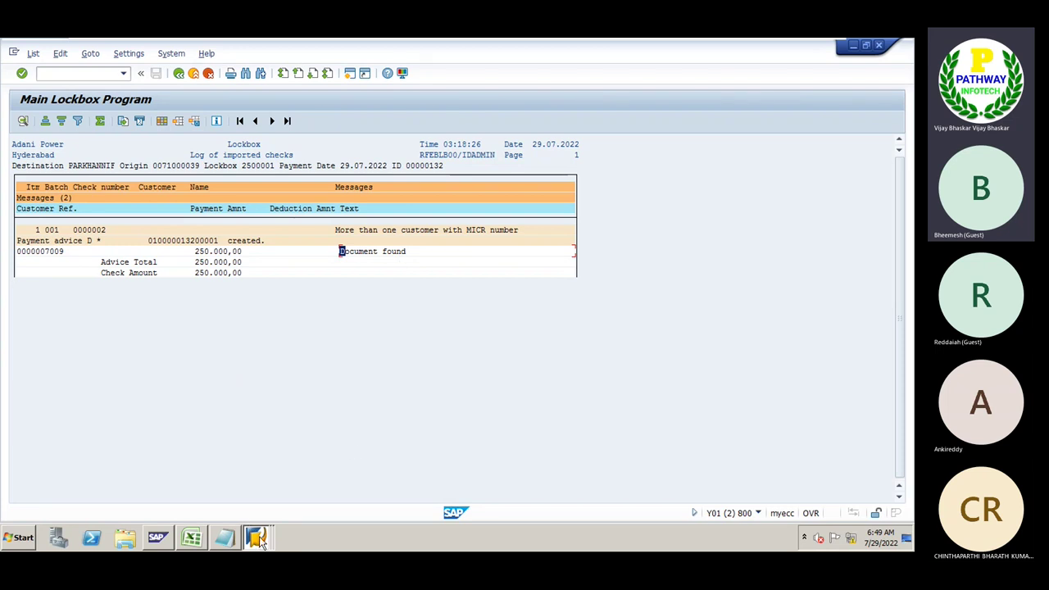
Step: Switch to the Customer Line Item Display session, refresh the open items and list all items for the customer in company code ADNP
click(257, 538)
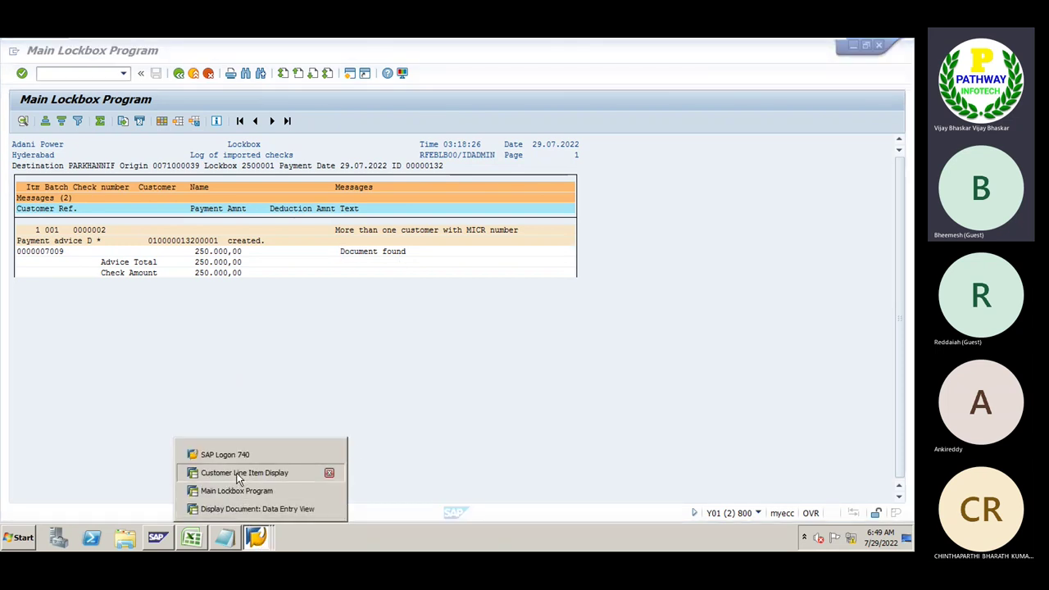
click(238, 473)
click(32, 53)
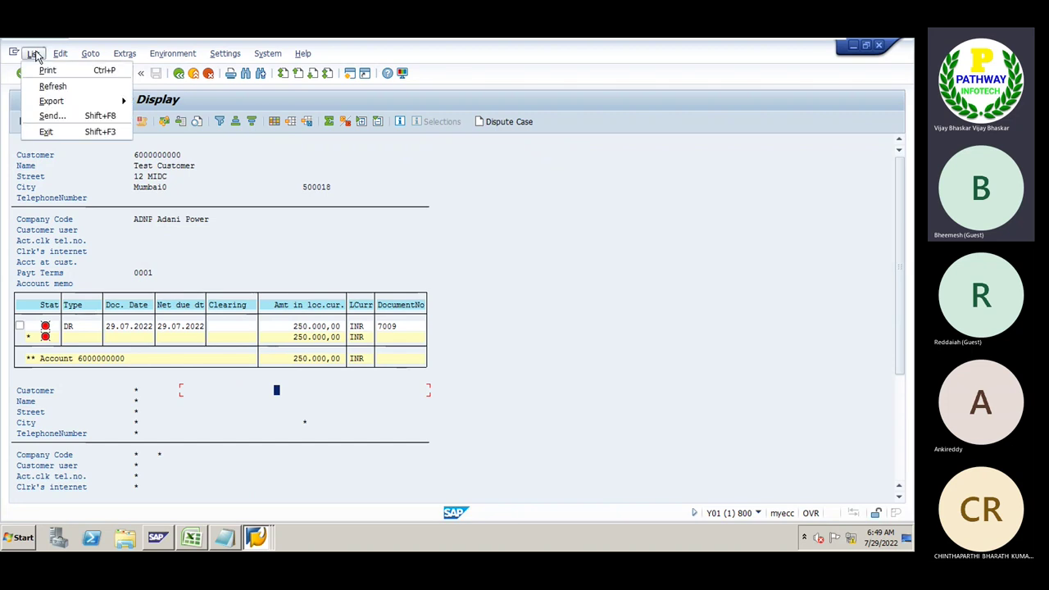
click(51, 84)
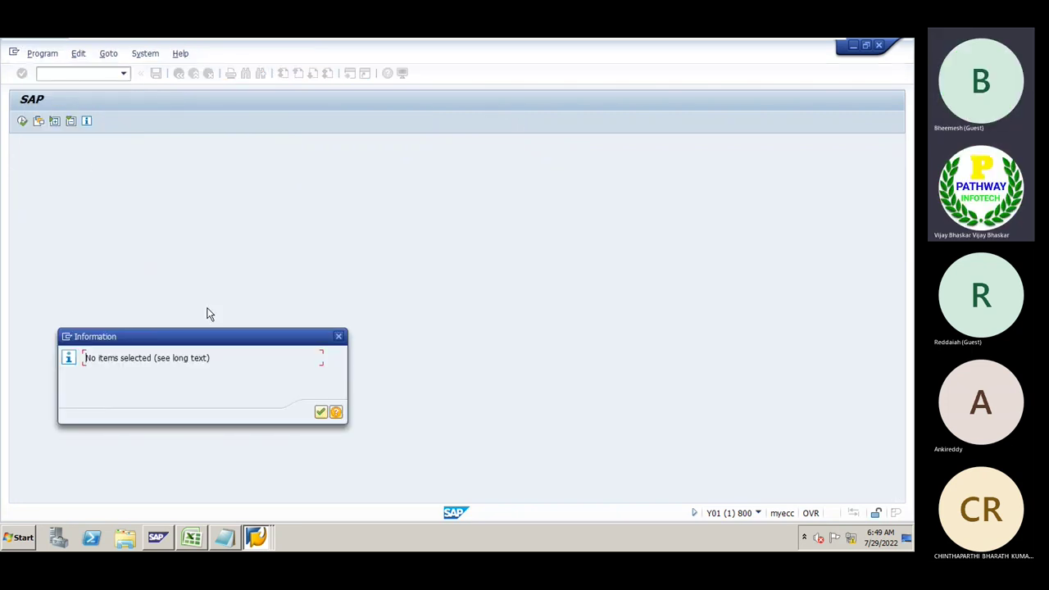
click(320, 414)
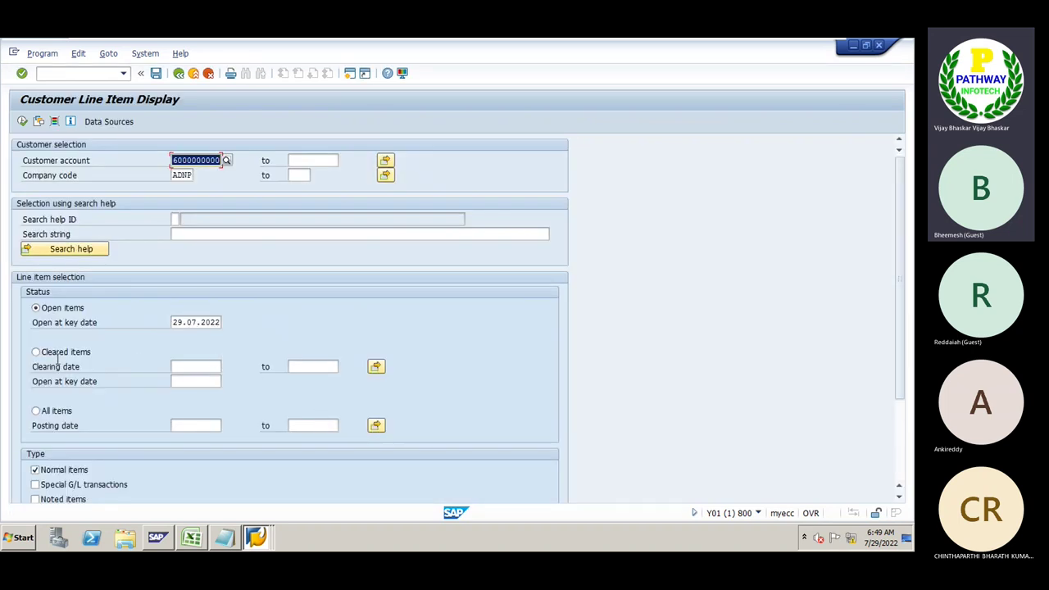
click(57, 412)
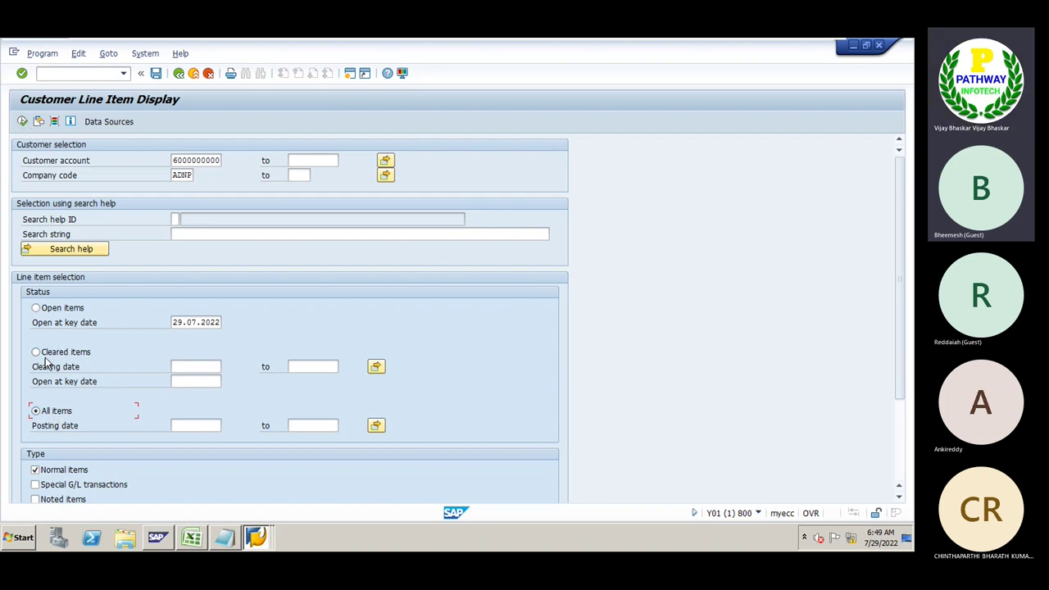
click(22, 122)
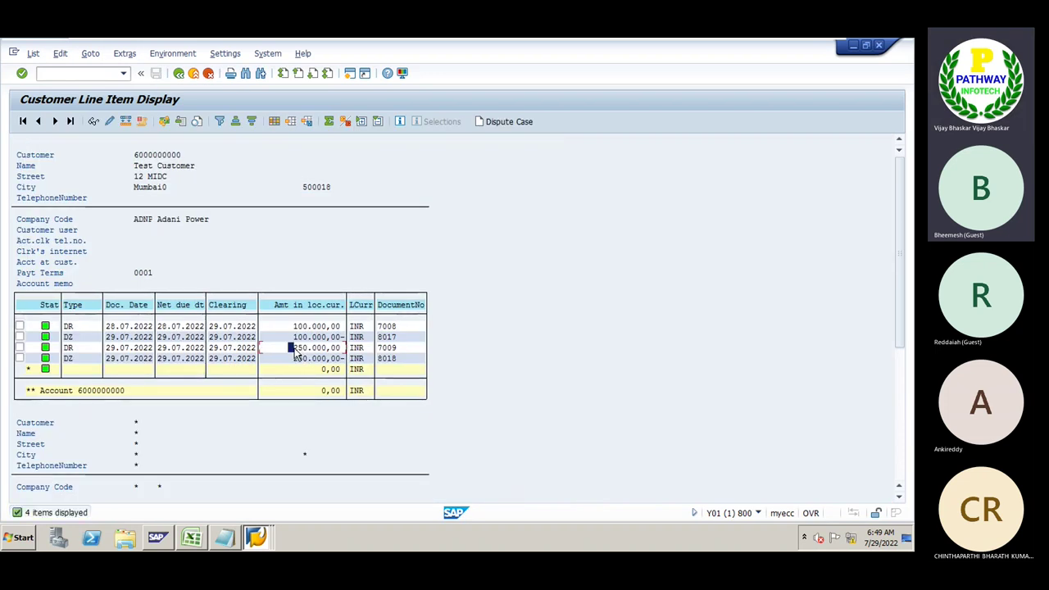
Step: Examine the amounts, document types and document numbers of invoice 7009 and payment 8018 in the customer line items
drag(290, 346, 353, 351)
click(290, 347)
double_click(71, 348)
double_click(69, 359)
drag(297, 366, 342, 366)
click(381, 349)
click(381, 360)
key(ctrl+F5)
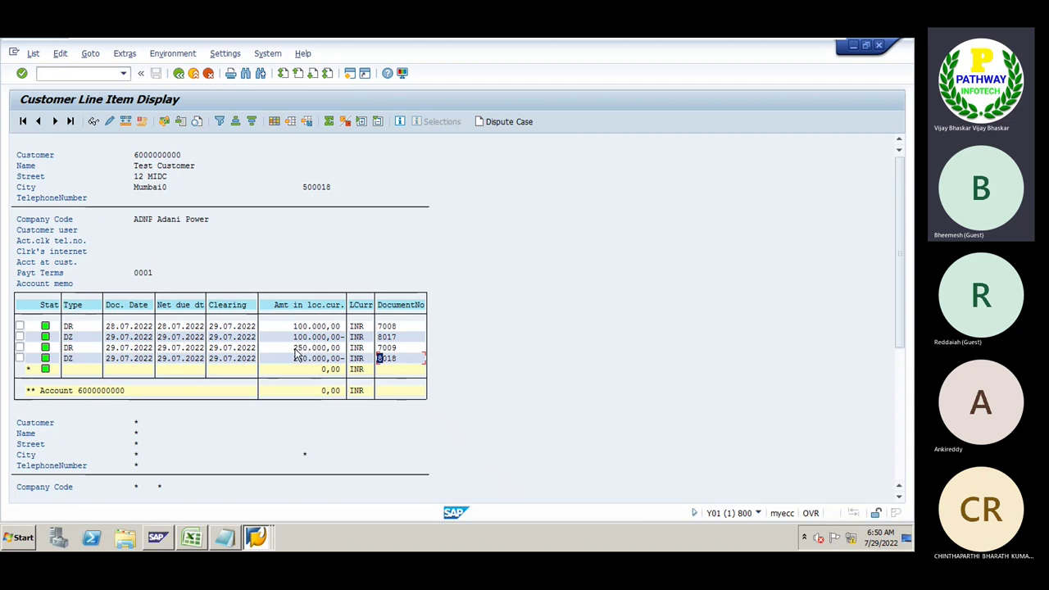
drag(293, 349, 343, 354)
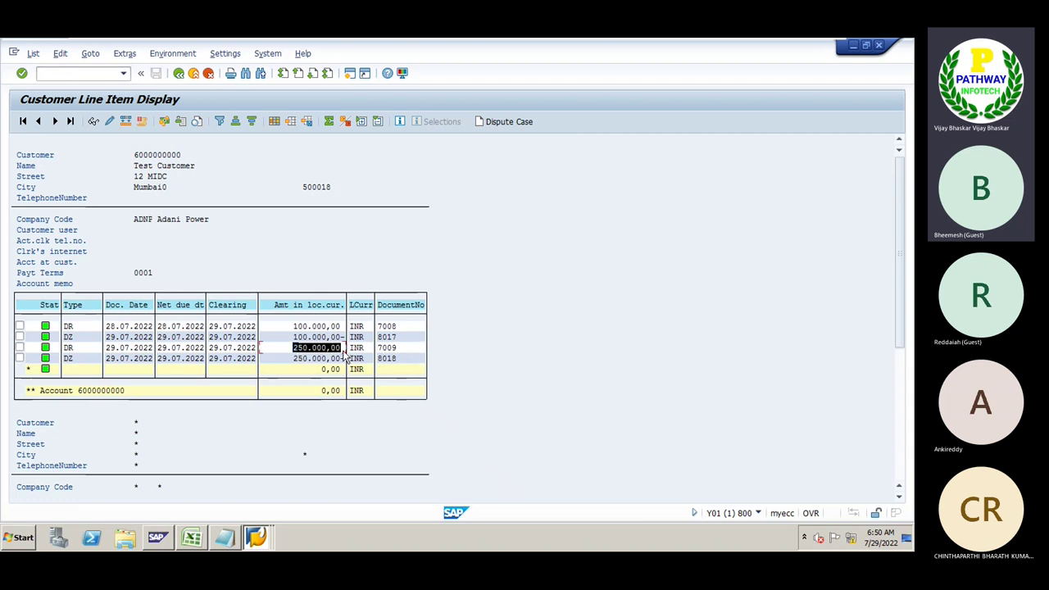
key(ctrl+c)
Step: Switch to the Display Document session and open the lockbox check selection through transaction FLB1
mouse_move(256, 540)
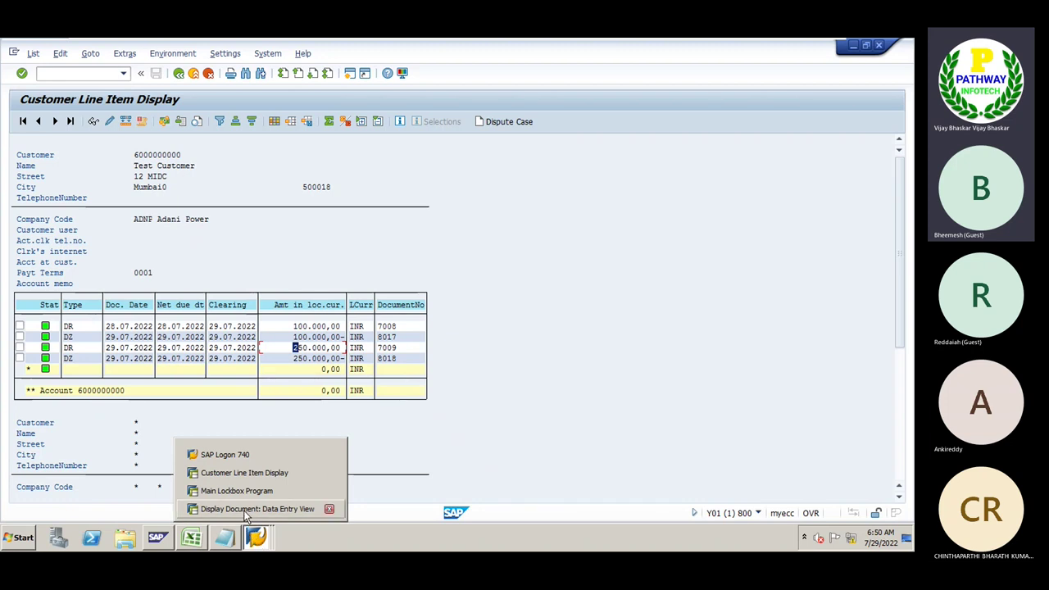
click(242, 507)
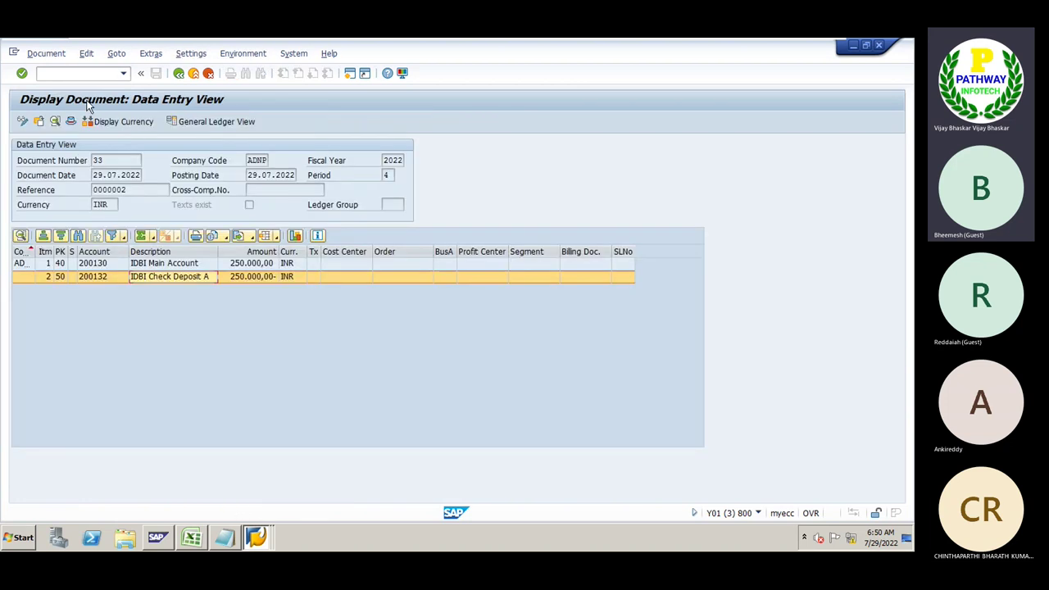
click(81, 73)
text(/nflb1)
key(Return)
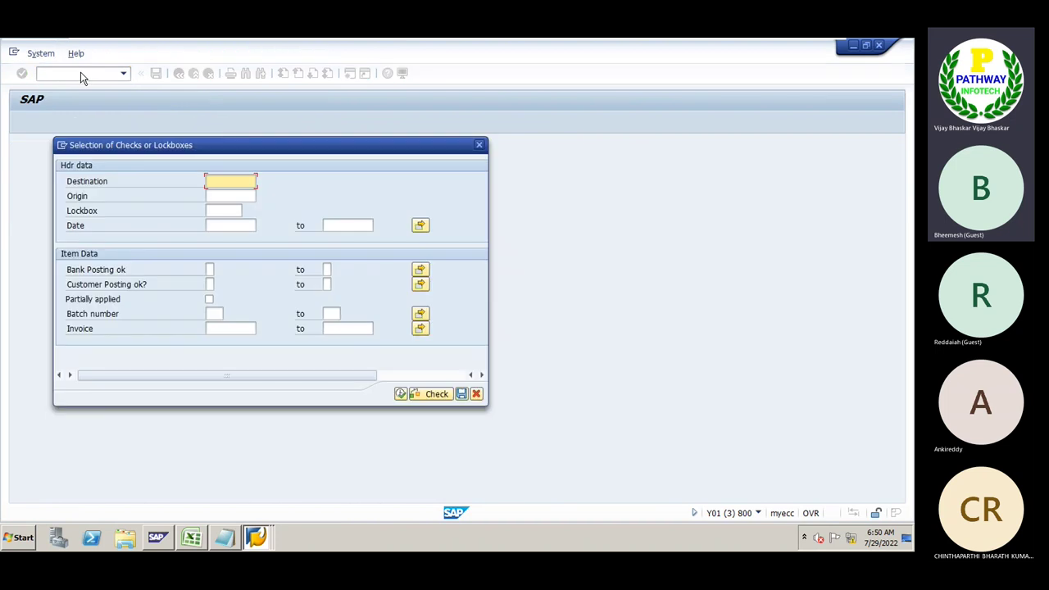
click(217, 181)
click(217, 196)
click(215, 211)
click(215, 225)
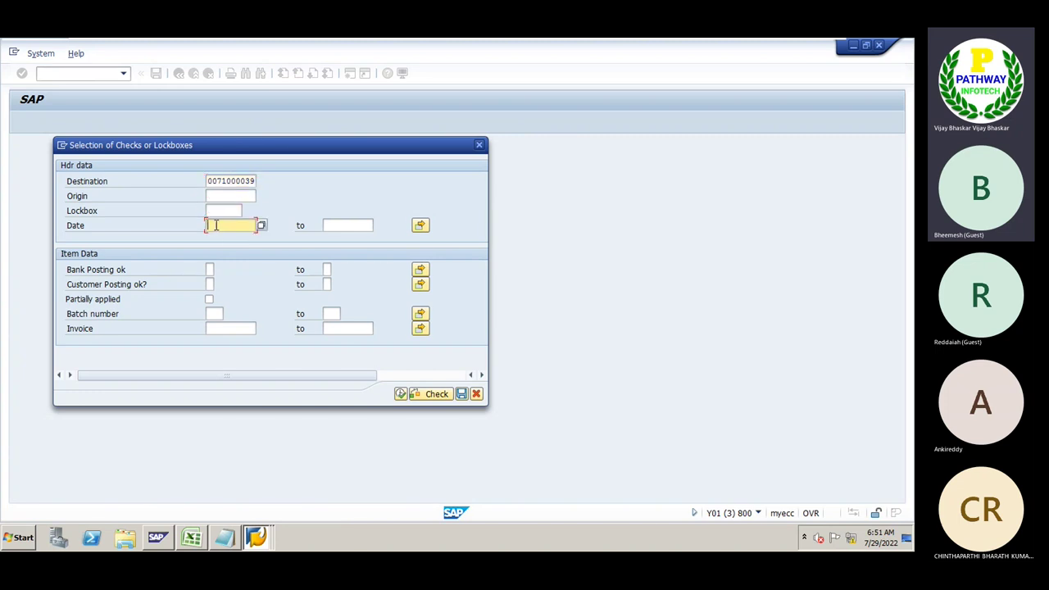
click(400, 394)
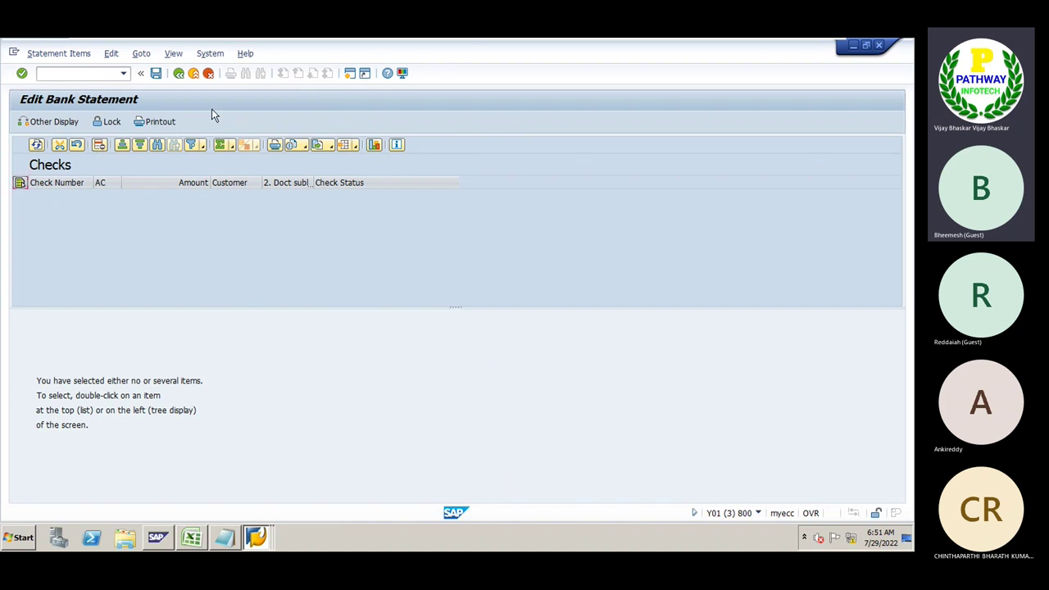
Step: Recall the FLB1 transaction code from the command history, then leave Edit Bank Statement for the SAP Easy Access screen
click(122, 73)
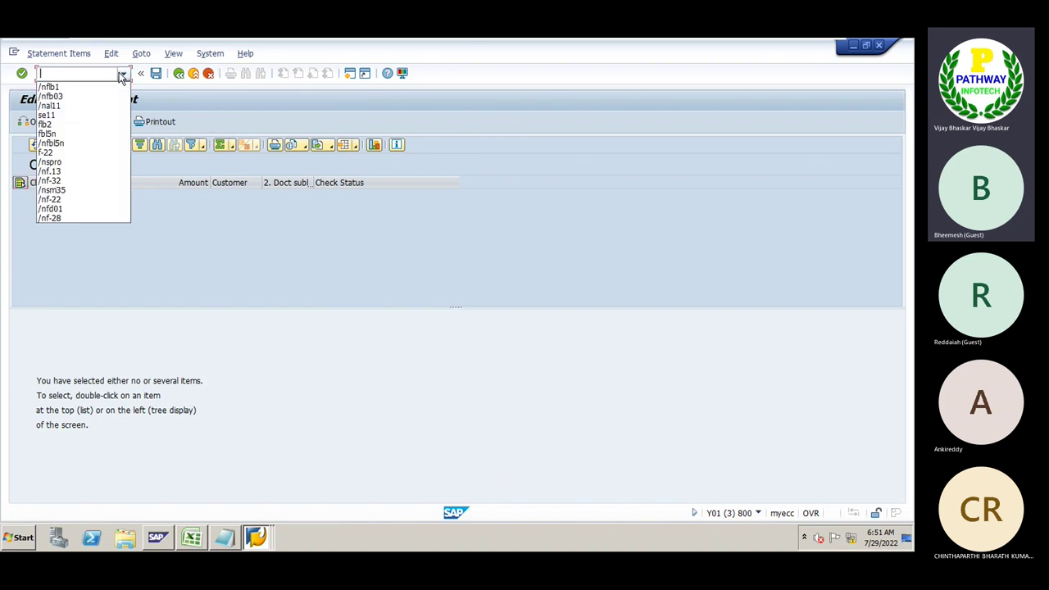
click(88, 86)
click(86, 74)
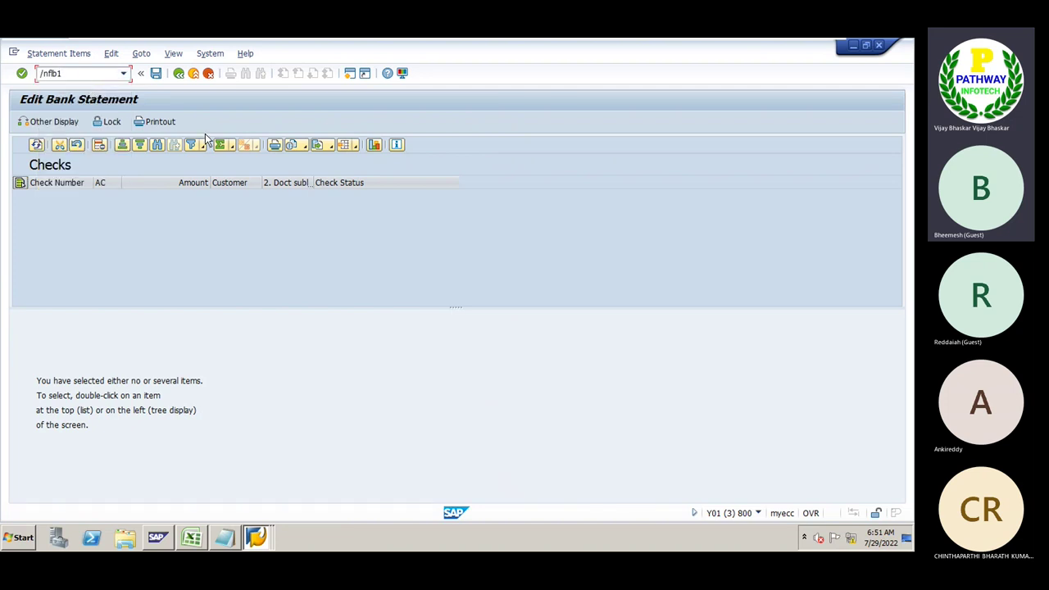
click(179, 76)
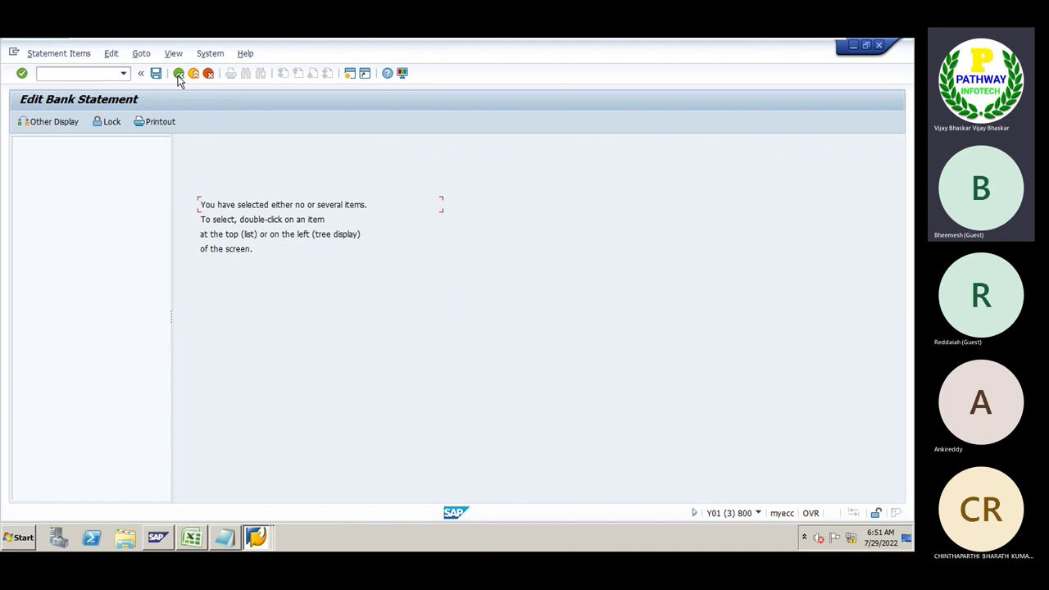
click(178, 76)
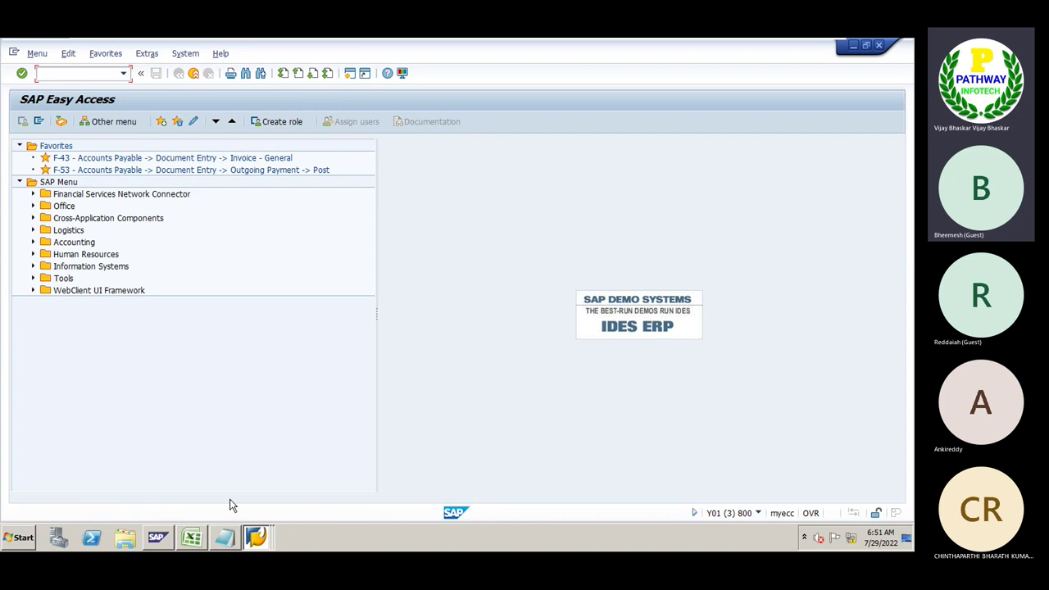
Step: Switch to the BAI2_fullpayment file in Notepad, close it and return to SAP Easy Access
click(226, 537)
click(335, 251)
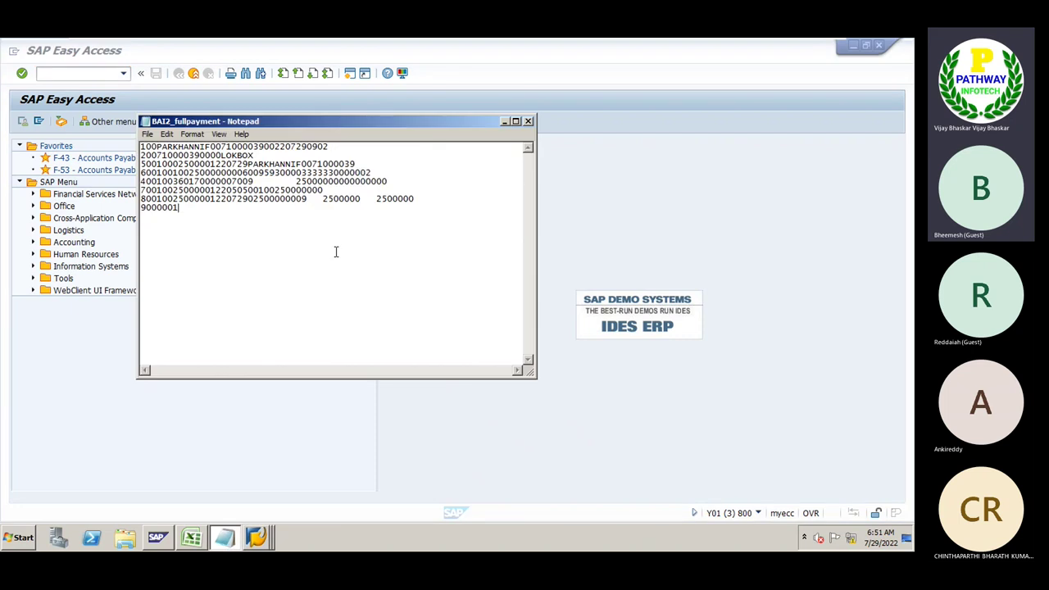
click(528, 120)
click(206, 312)
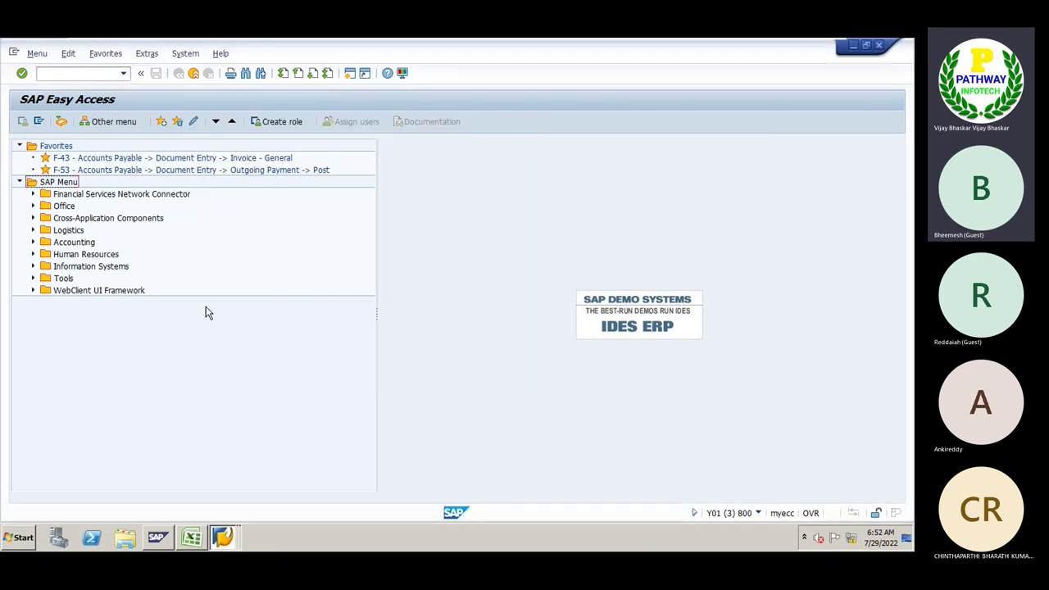